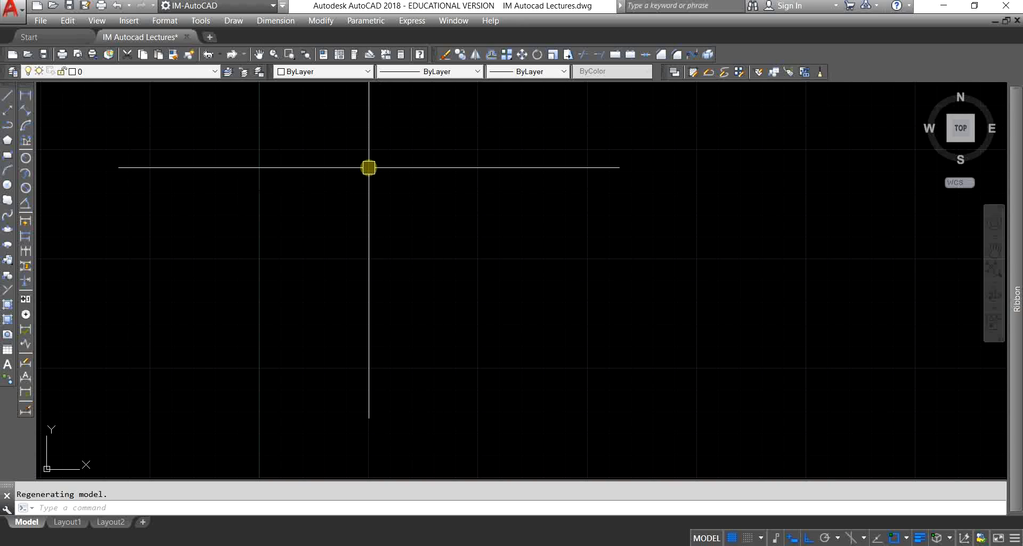
Turn off the display of the Layers toolbar and the Properties toolbar
{"action": "left_click", "coordinate": [200, 20]}
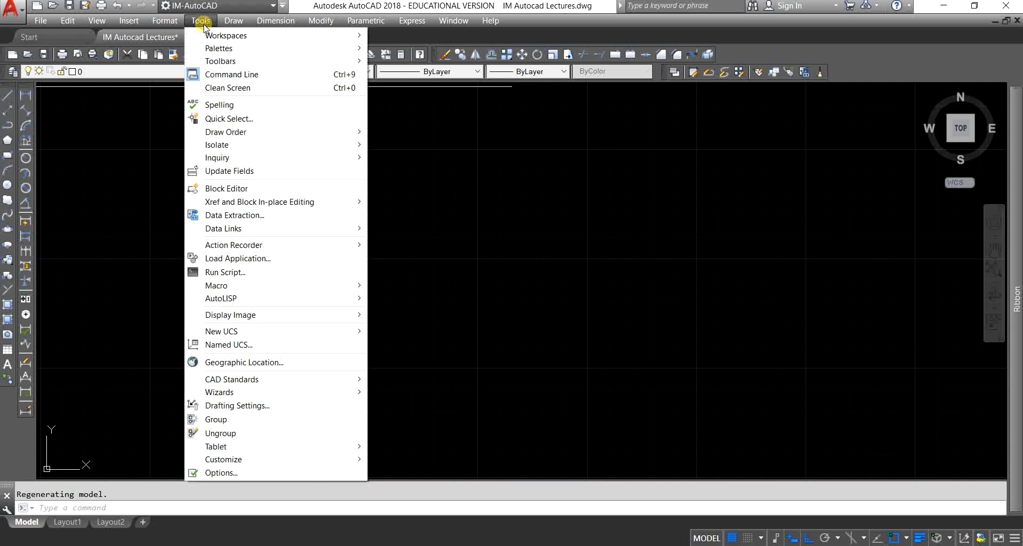
{"action": "mouse_move", "coordinate": [256, 63]}
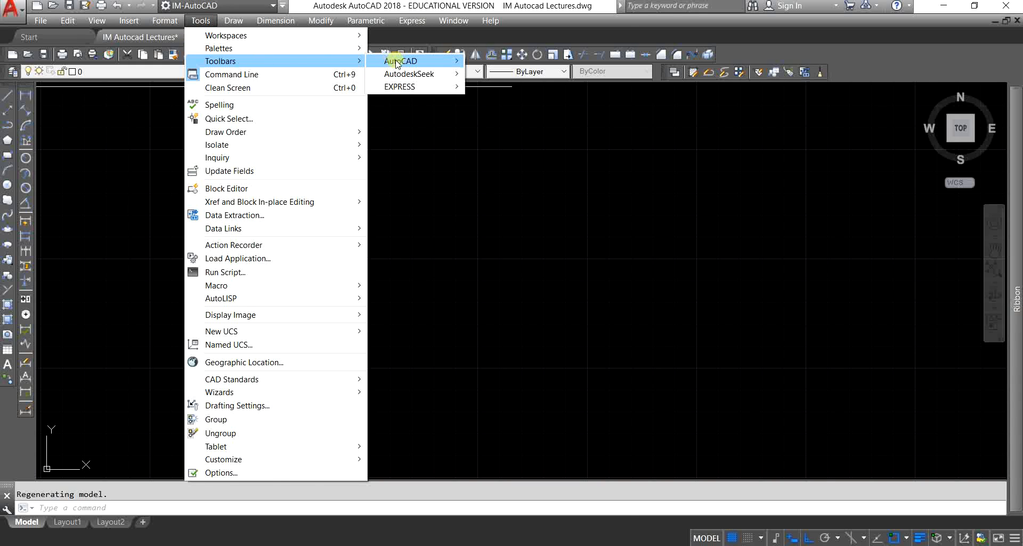
{"action": "mouse_move", "coordinate": [418, 63]}
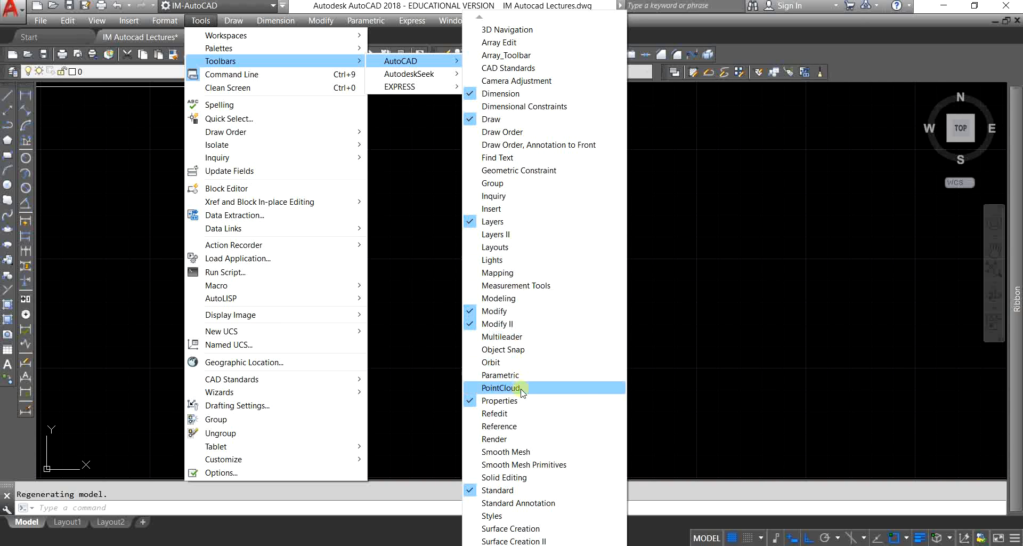
{"action": "left_click", "coordinate": [513, 223]}
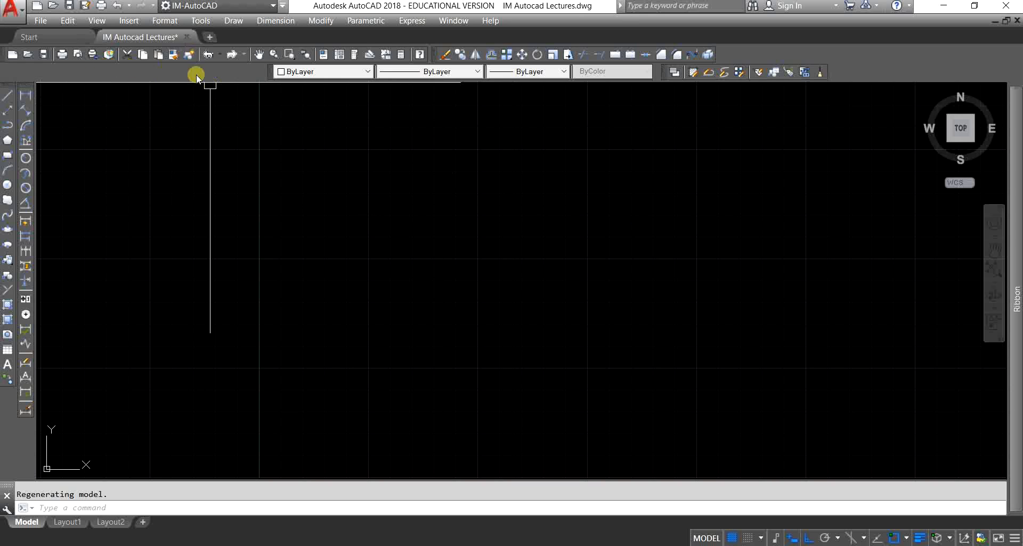
{"action": "left_click", "coordinate": [201, 21]}
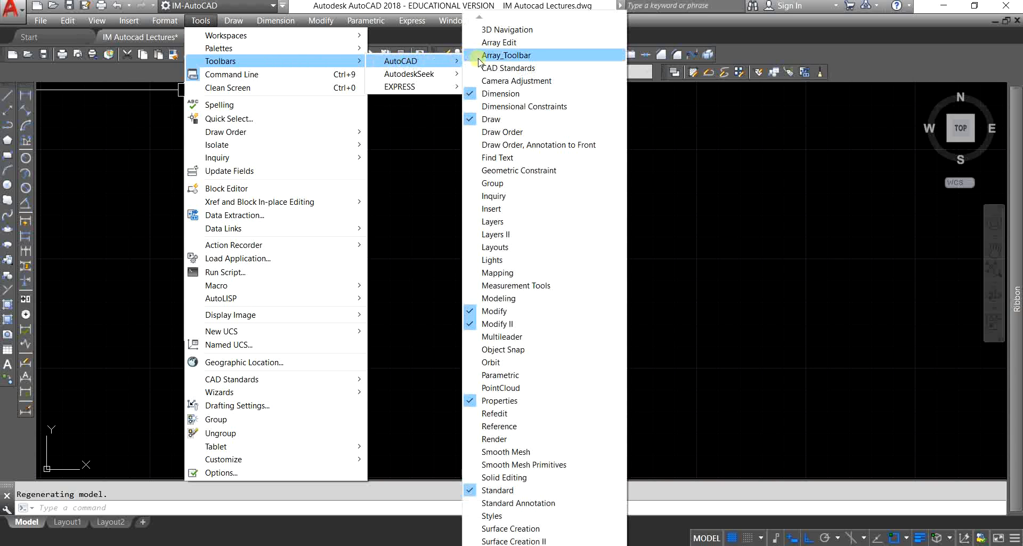
{"action": "left_click", "coordinate": [520, 401]}
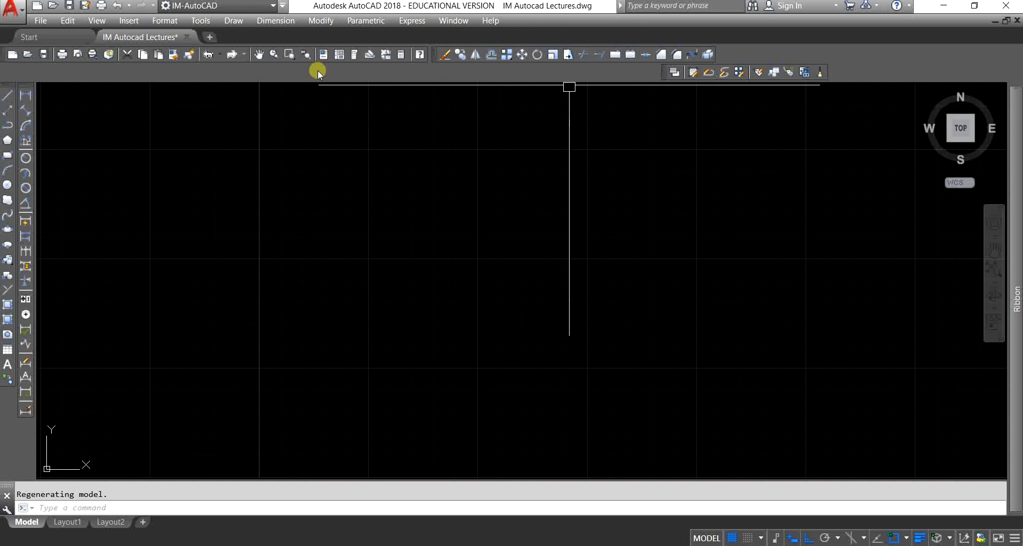
Turn the Layers toolbar and the Properties toolbar back on in the workspace
{"action": "left_click", "coordinate": [201, 20]}
{"action": "mouse_move", "coordinate": [347, 61]}
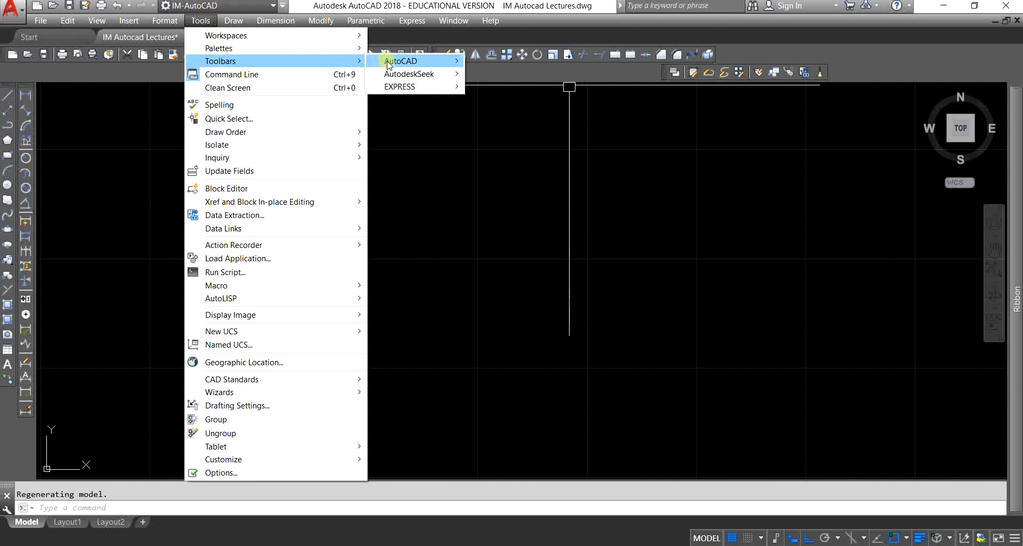
{"action": "mouse_move", "coordinate": [451, 63]}
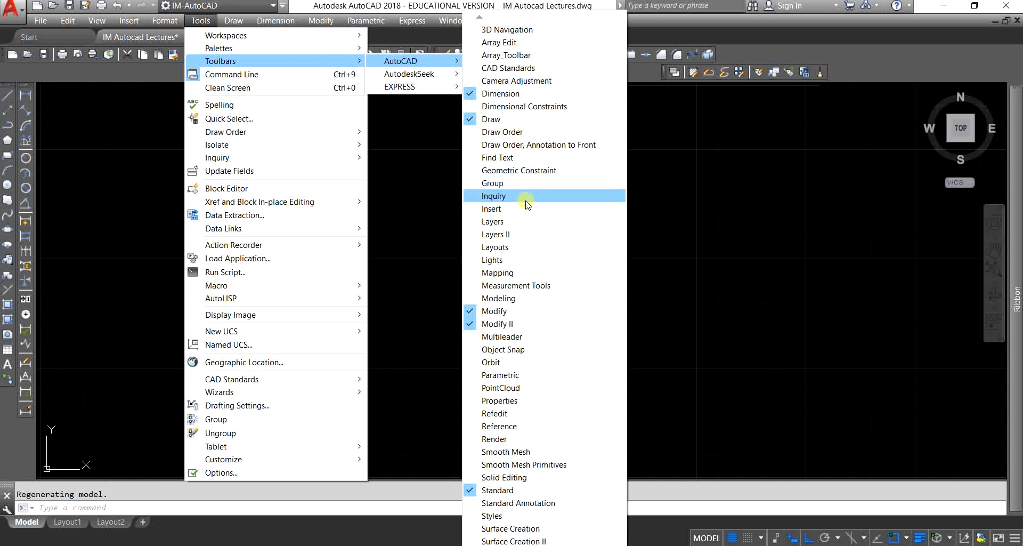
{"action": "left_click", "coordinate": [525, 221]}
{"action": "left_click_drag", "start_coordinate": [523, 219], "coordinate": [226, 92]}
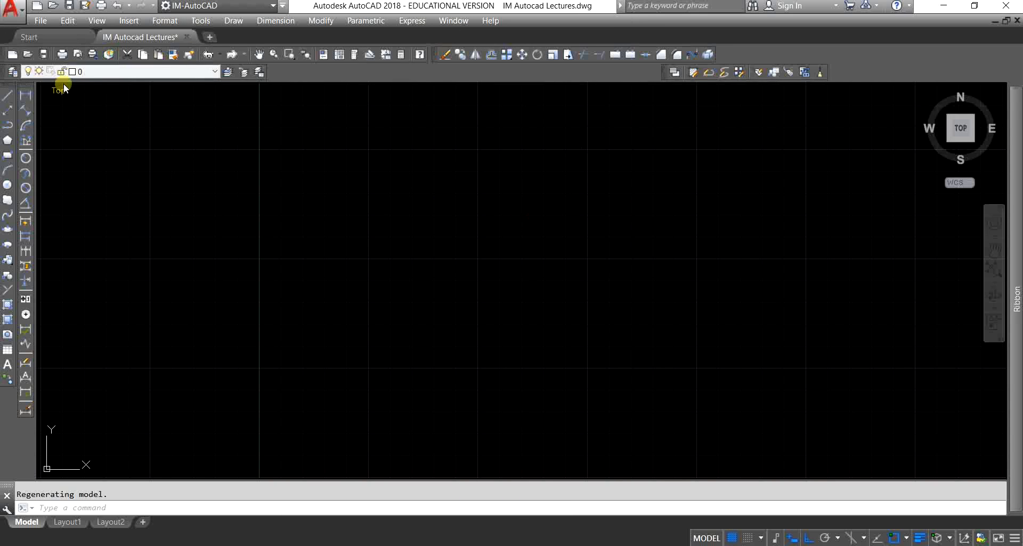
{"action": "left_click", "coordinate": [202, 22]}
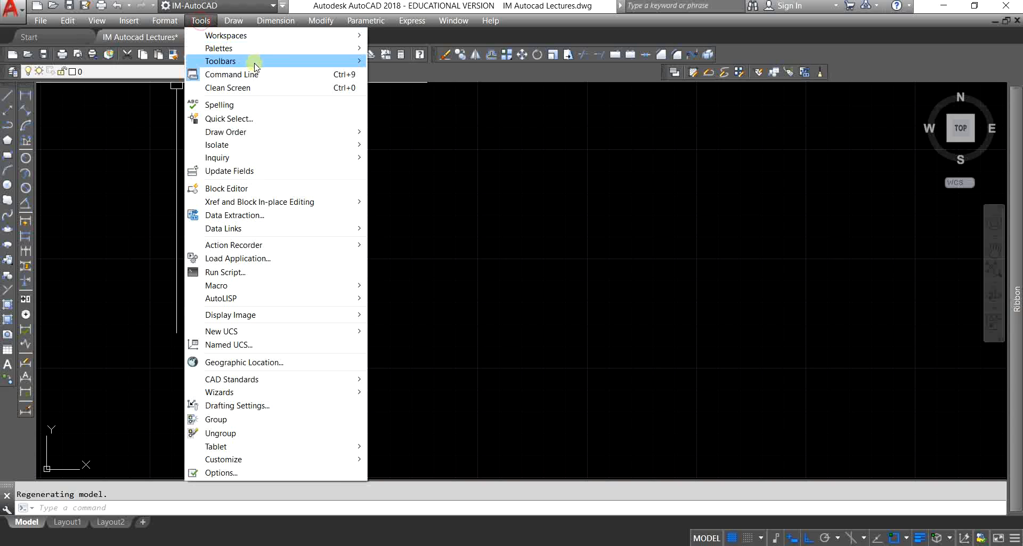
{"action": "mouse_move", "coordinate": [255, 62]}
{"action": "mouse_move", "coordinate": [426, 66]}
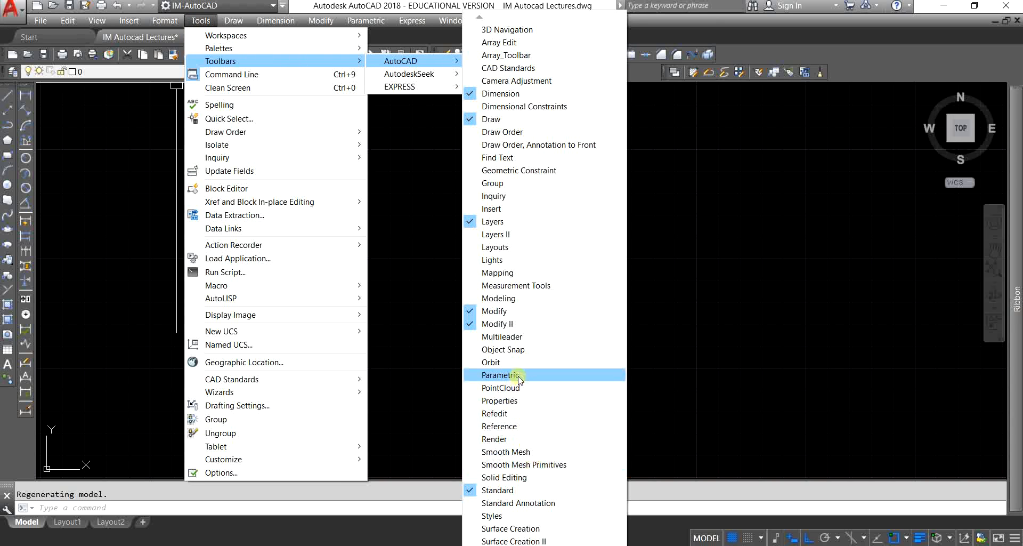
{"action": "left_click", "coordinate": [522, 400]}
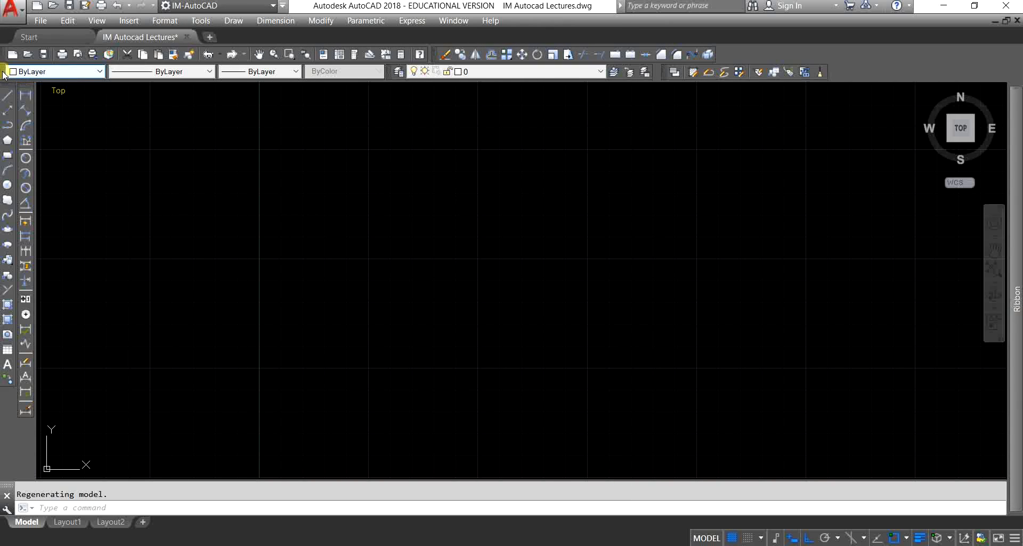
Float the Properties toolbar over the drawing area to review its color, linetype and lineweight options, and dock it back beside the Layers toolbar
{"action": "left_click_drag", "start_coordinate": [21, 75], "coordinate": [452, 235]}
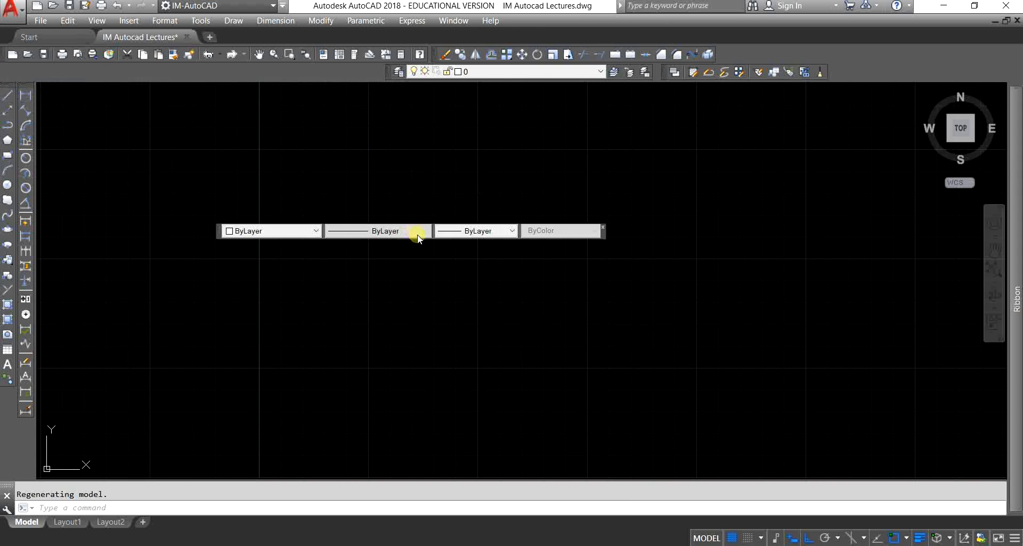
{"action": "left_click", "coordinate": [282, 231]}
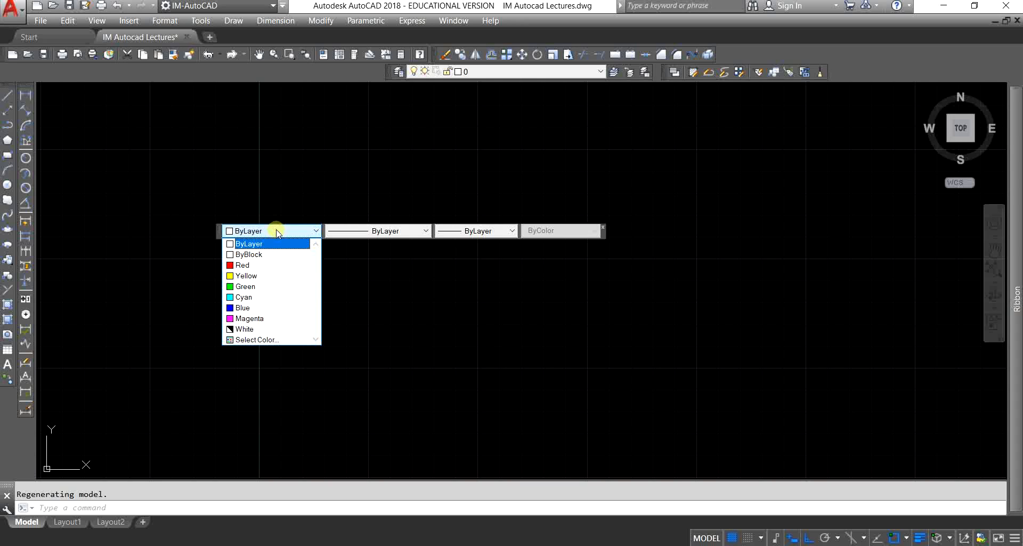
{"action": "left_click", "coordinate": [358, 231]}
{"action": "left_click", "coordinate": [369, 230]}
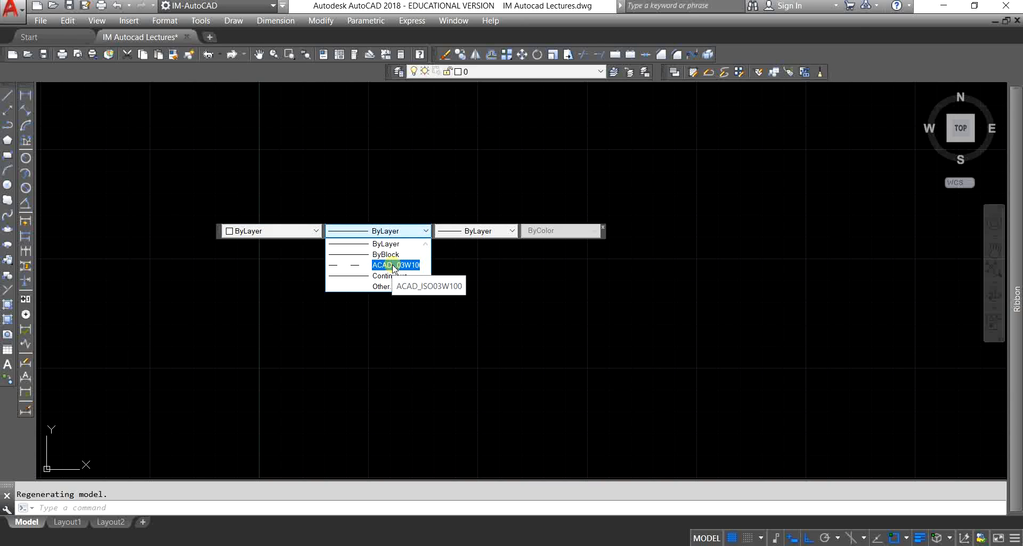
{"action": "left_click", "coordinate": [481, 234]}
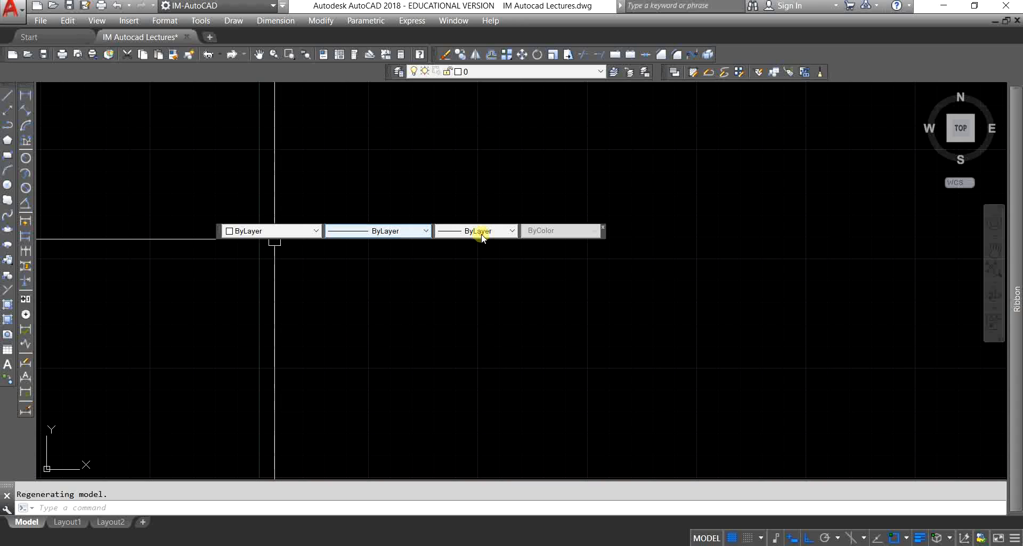
{"action": "left_click", "coordinate": [482, 232]}
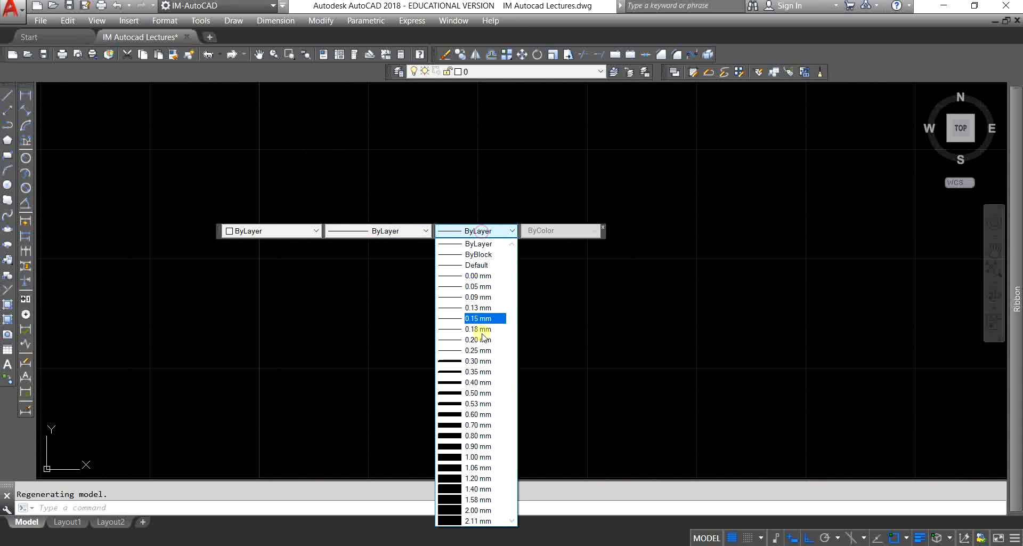
{"action": "left_click", "coordinate": [566, 297]}
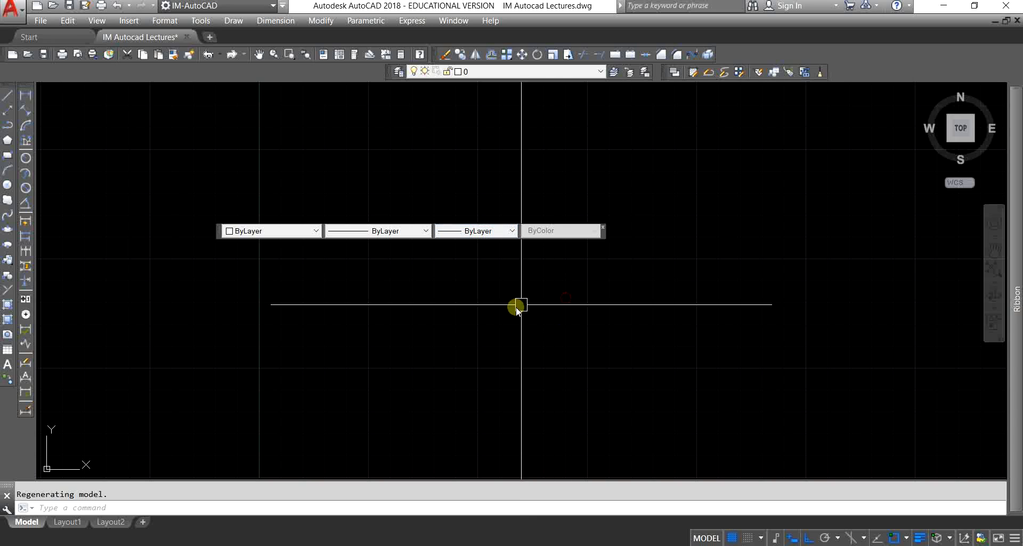
{"action": "left_click_drag", "start_coordinate": [212, 228], "coordinate": [143, 72]}
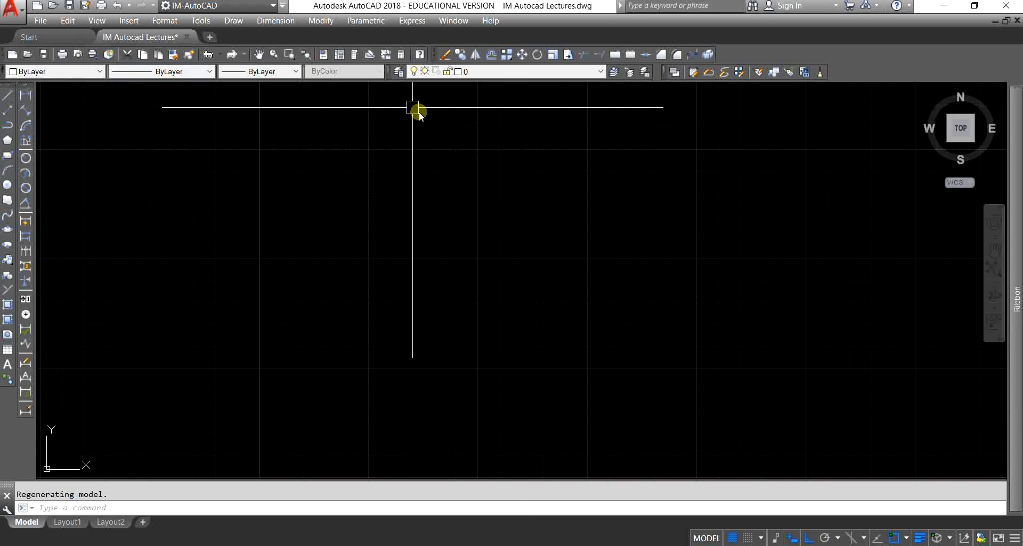
Look over the drawing's layer list in the Layers toolbar without changing the current layer
{"action": "left_click", "coordinate": [525, 73]}
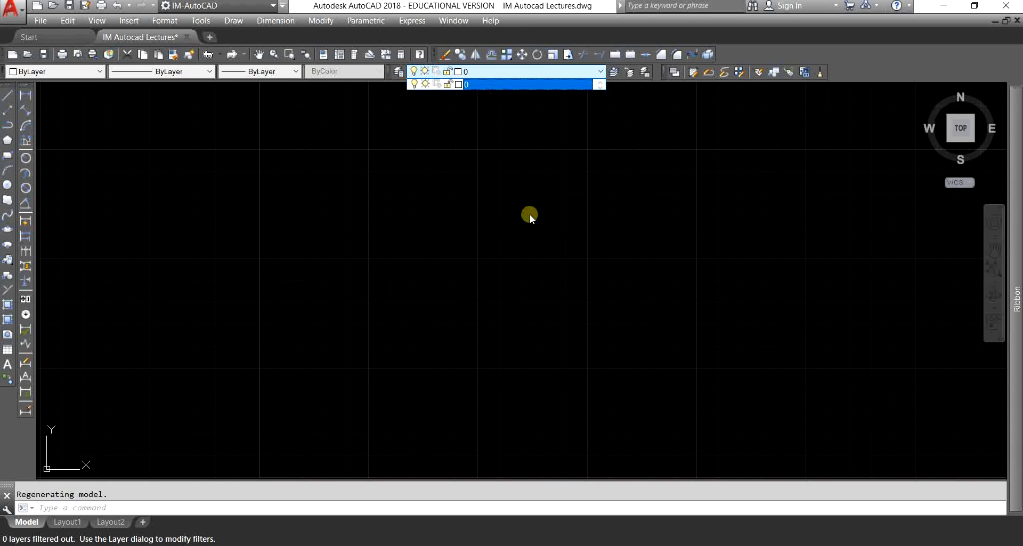
{"action": "key", "text": "Escape"}
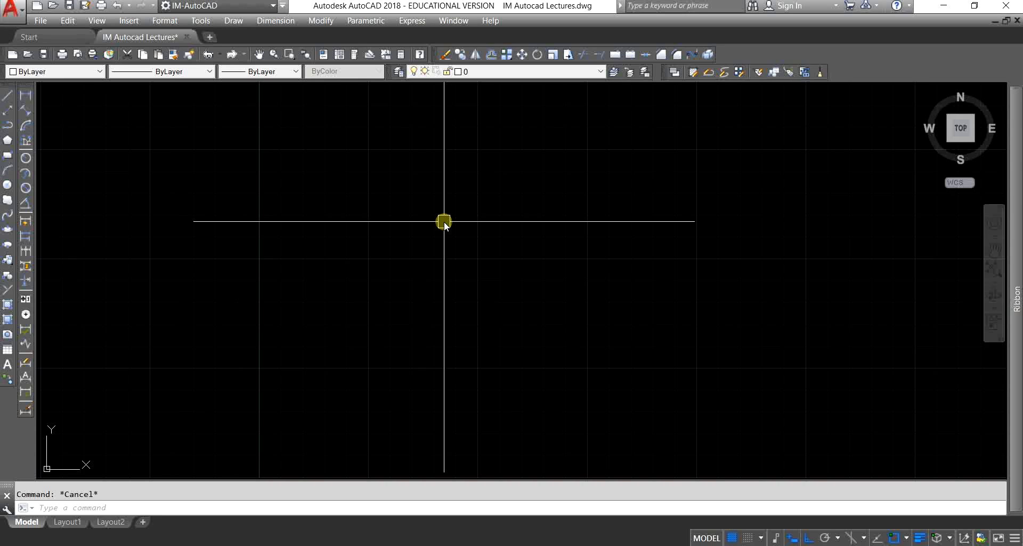
{"action": "left_click", "coordinate": [539, 72]}
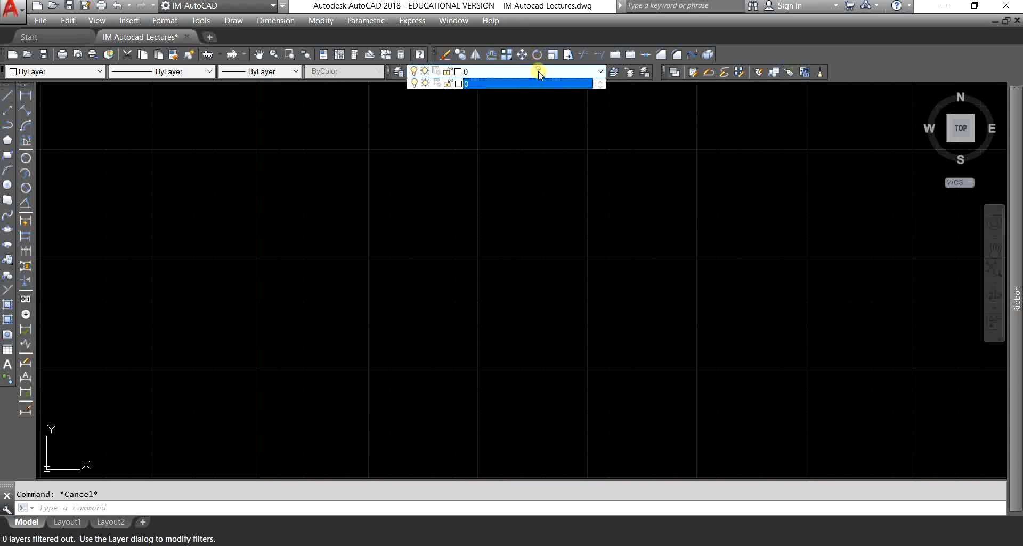
{"action": "left_click", "coordinate": [554, 220]}
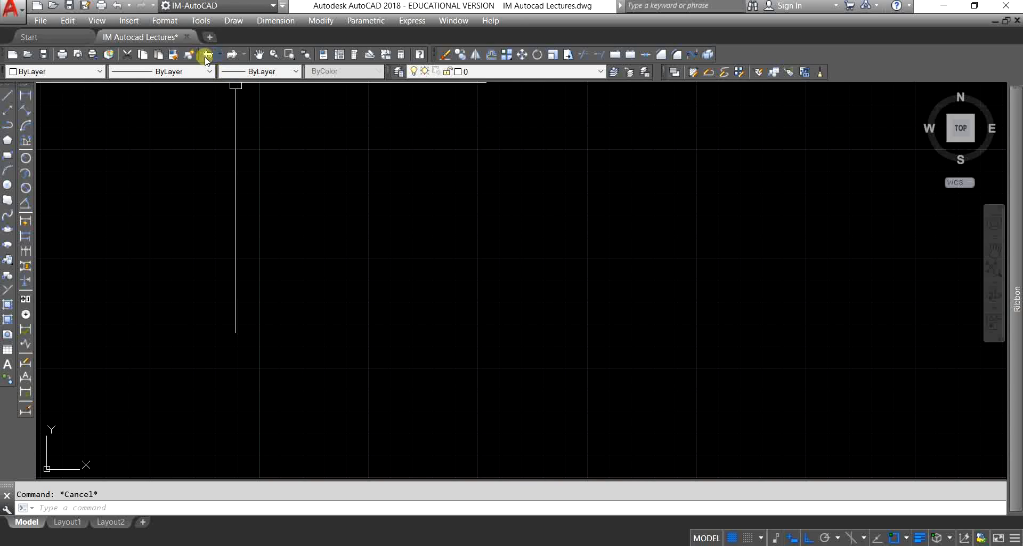
Open the Layer Properties Manager for a brief look and close it again
{"action": "left_click", "coordinate": [169, 22]}
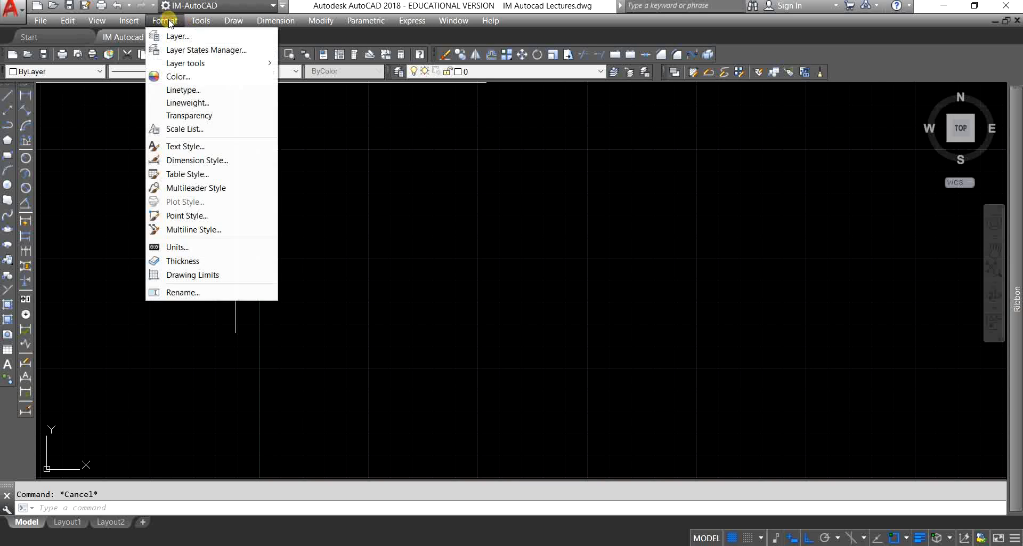
{"action": "left_click", "coordinate": [176, 37]}
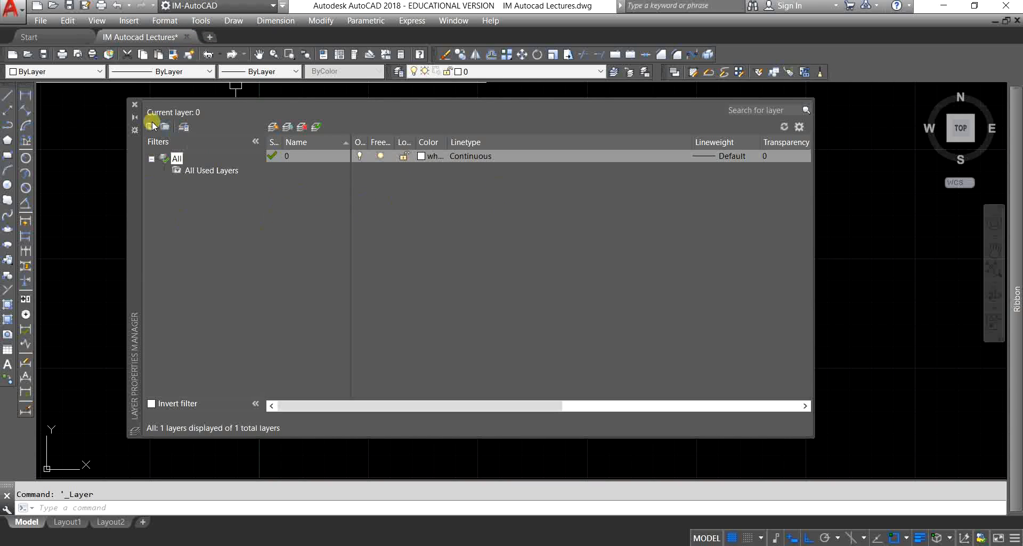
{"action": "left_click", "coordinate": [134, 106]}
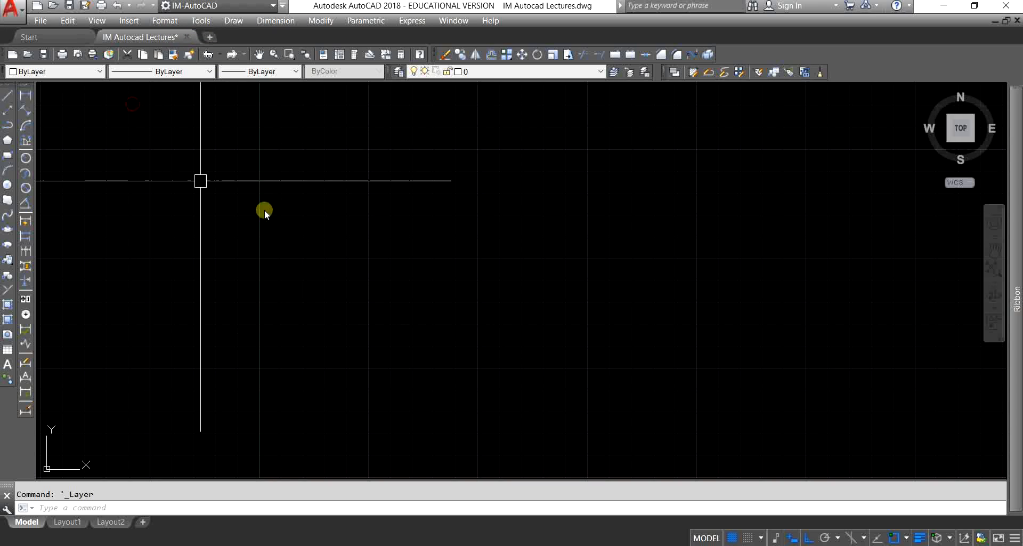
{"action": "key", "text": "Escape"}
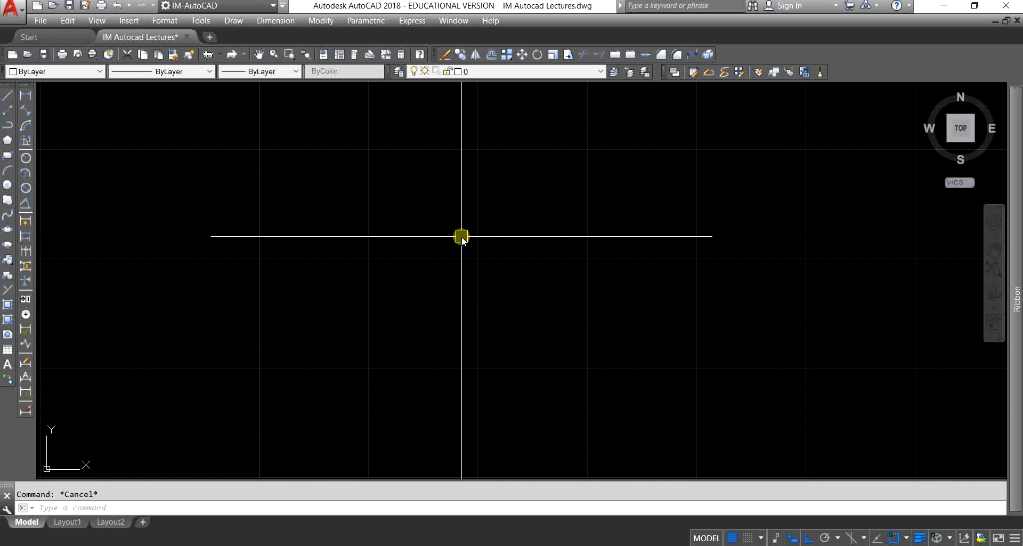
Open the Layer Properties Manager with the LA command and resize its property columns so that all their headings are readable
{"action": "type", "text": "LA"}
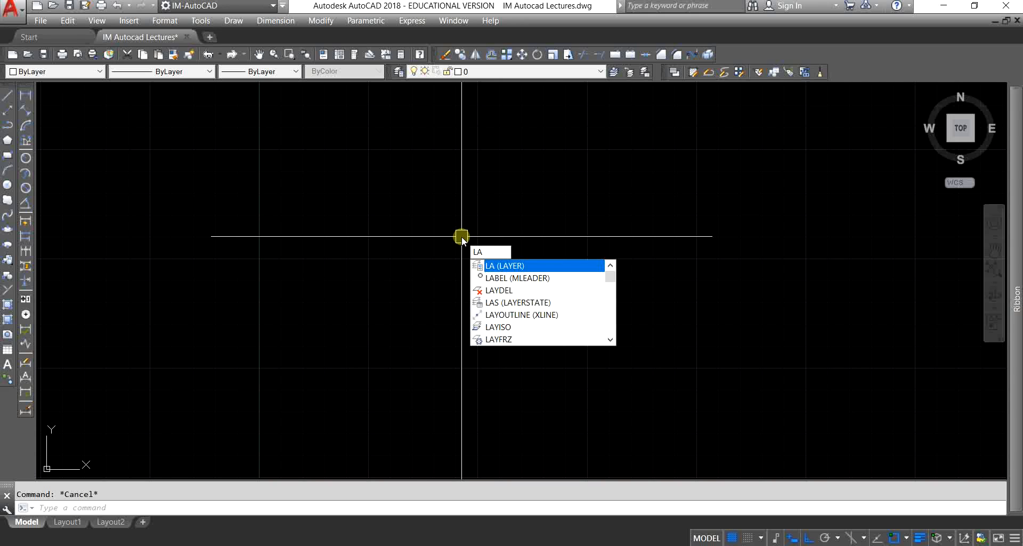
{"action": "key", "text": "Return"}
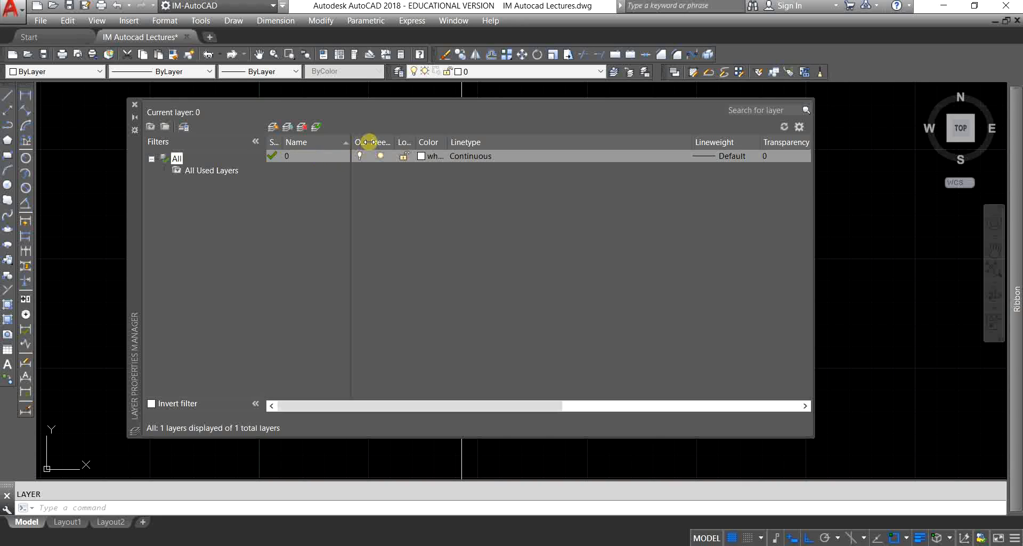
{"action": "left_click_drag", "start_coordinate": [368, 141], "coordinate": [538, 142]}
{"action": "left_click_drag", "start_coordinate": [783, 139], "coordinate": [619, 141]}
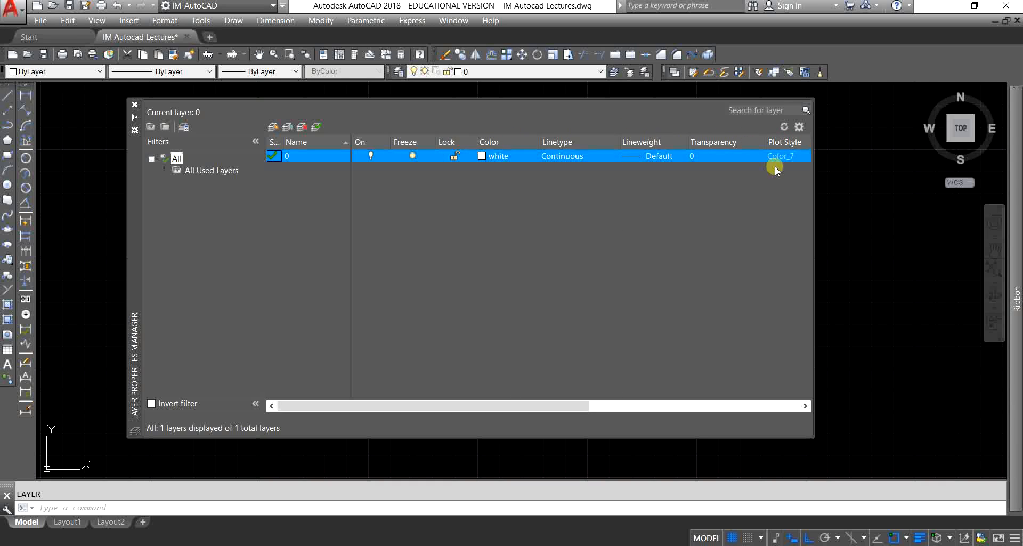
{"action": "left_click_drag", "start_coordinate": [448, 412], "coordinate": [664, 403]}
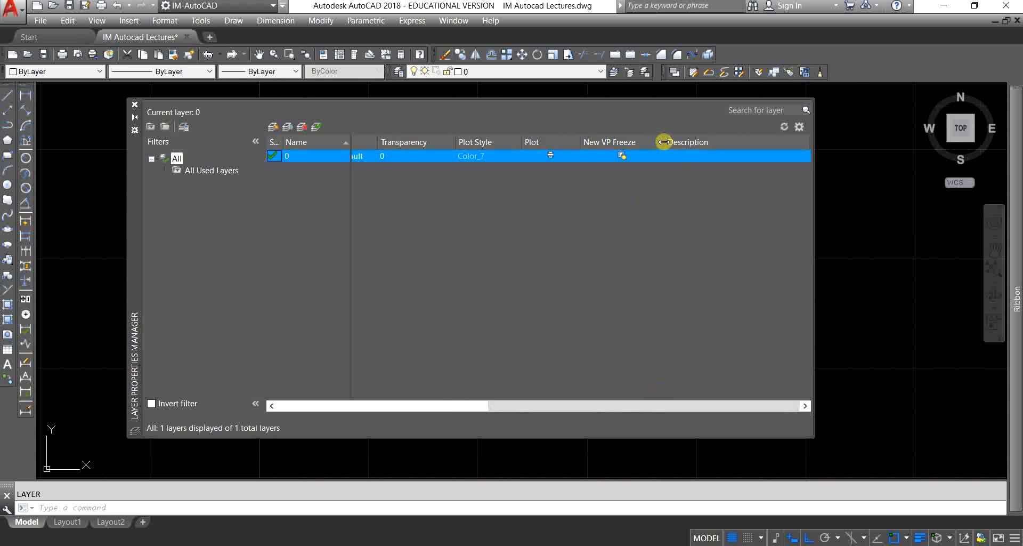
{"action": "mouse_move", "coordinate": [665, 142]}
{"action": "left_mouse_down"}
{"action": "mouse_move", "coordinate": [684, 141]}
{"action": "mouse_move", "coordinate": [653, 141]}
{"action": "left_mouse_up"}
{"action": "left_click_drag", "start_coordinate": [587, 142], "coordinate": [488, 137]}
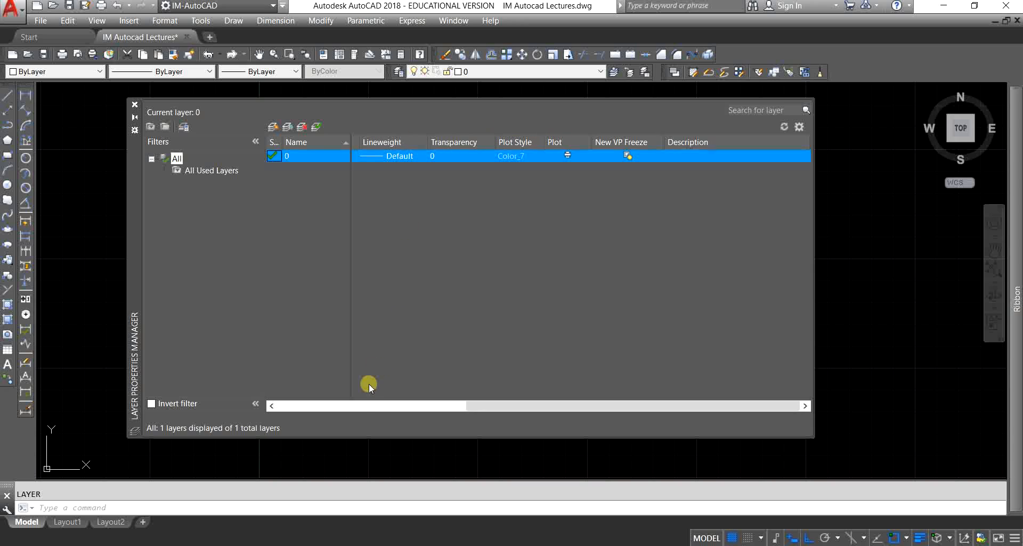
{"action": "left_click_drag", "start_coordinate": [519, 409], "coordinate": [316, 405]}
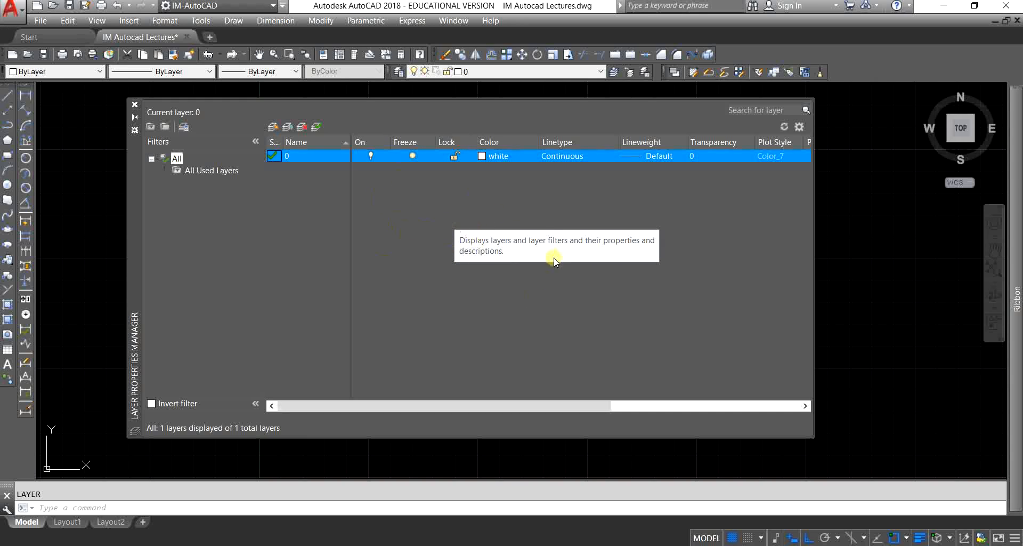
Create a new layer named A and set its color to magenta
{"action": "right_click", "coordinate": [398, 201]}
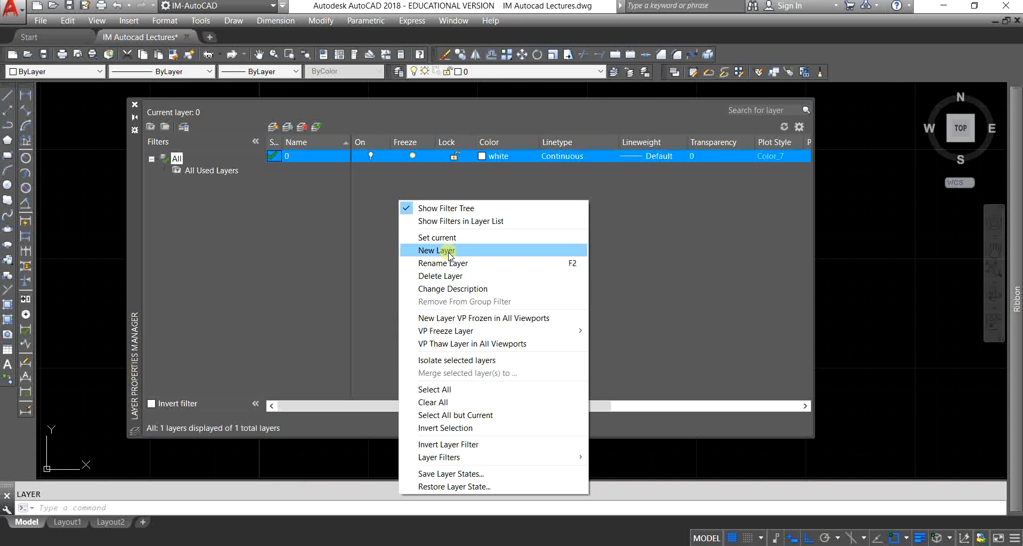
{"action": "left_click", "coordinate": [456, 250]}
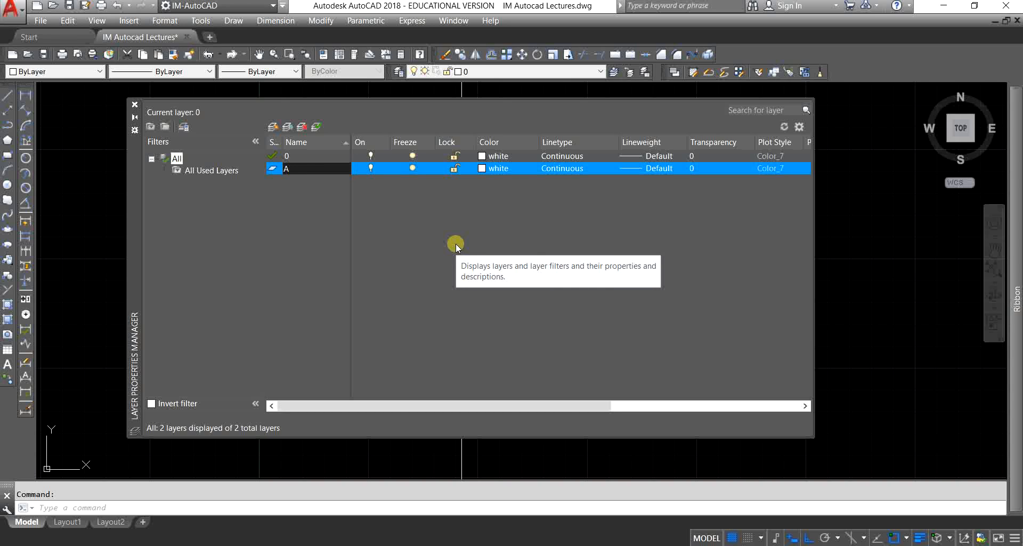
{"action": "key", "text": "Return"}
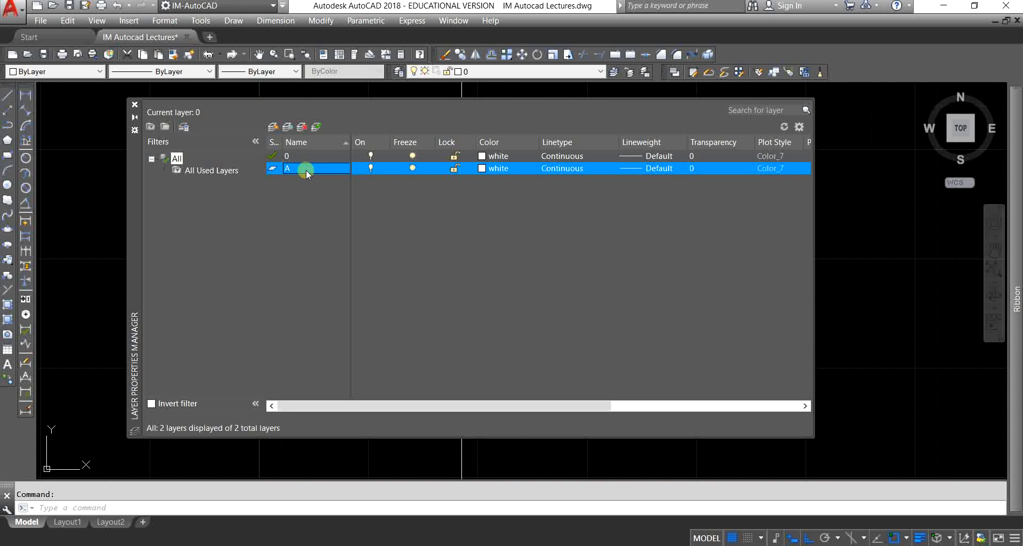
{"action": "left_click", "coordinate": [499, 170]}
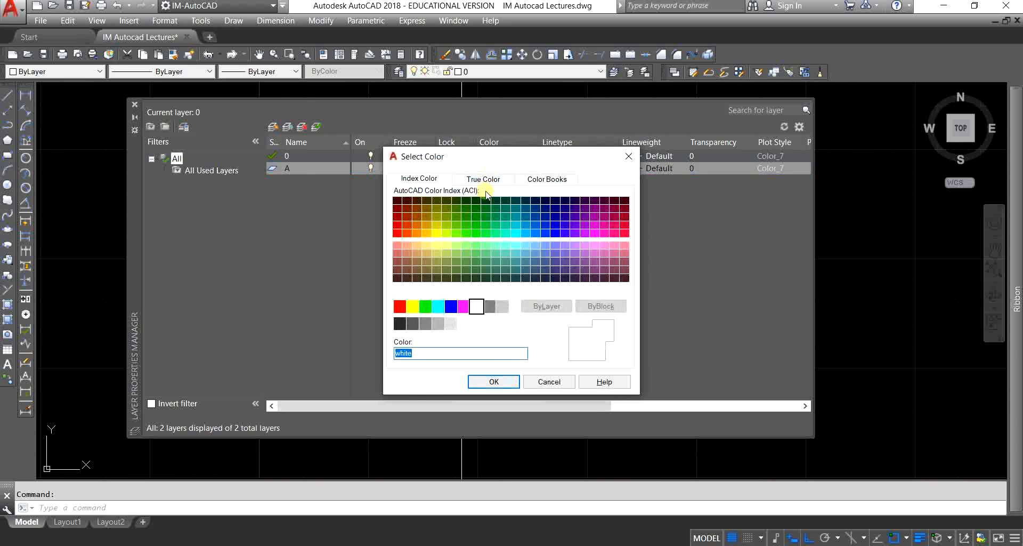
{"action": "left_click", "coordinate": [464, 306]}
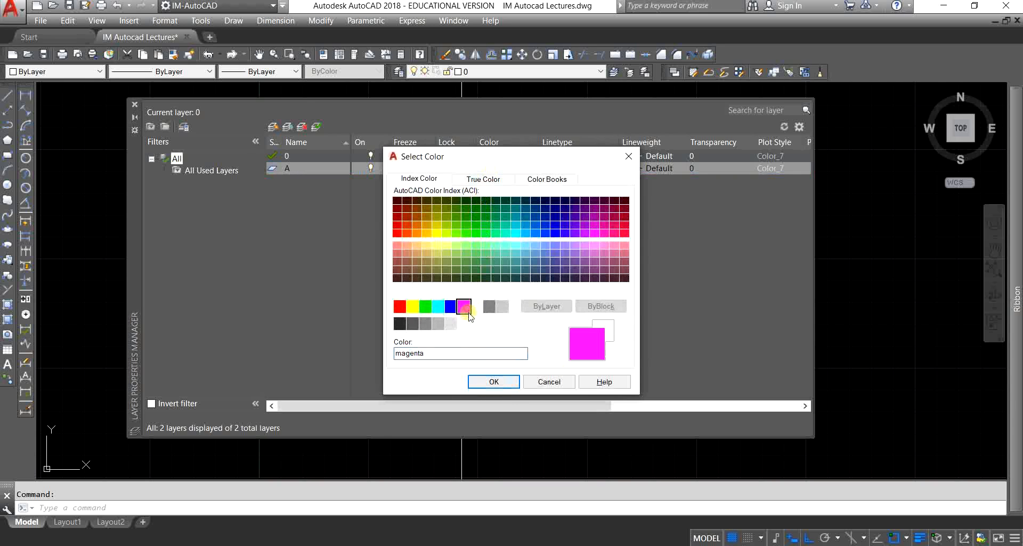
{"action": "left_click", "coordinate": [493, 382]}
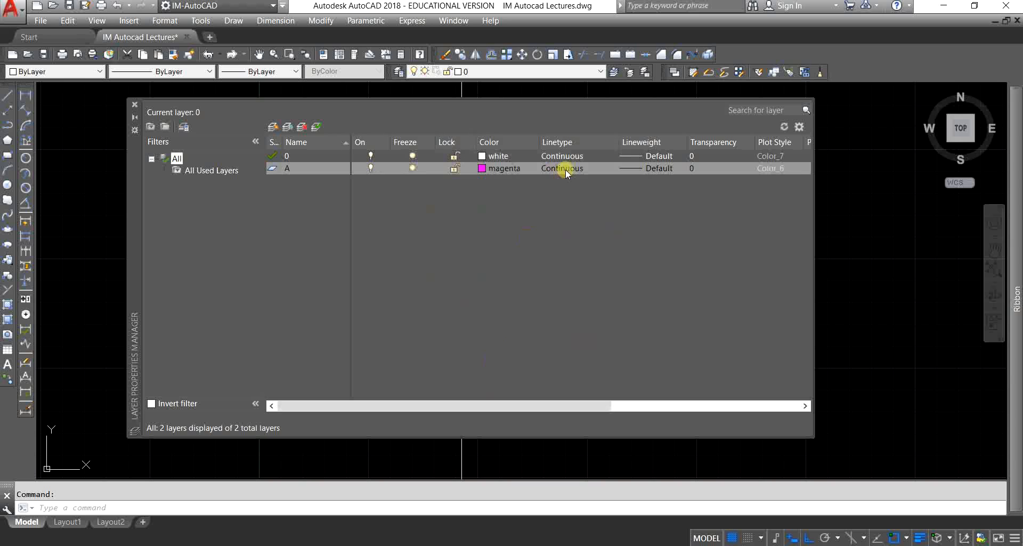
Load all available linetypes from acad.lin while choosing layer A's linetype, reloading all the selected ones that already exist
{"action": "left_click", "coordinate": [565, 168]}
{"action": "left_click", "coordinate": [512, 240]}
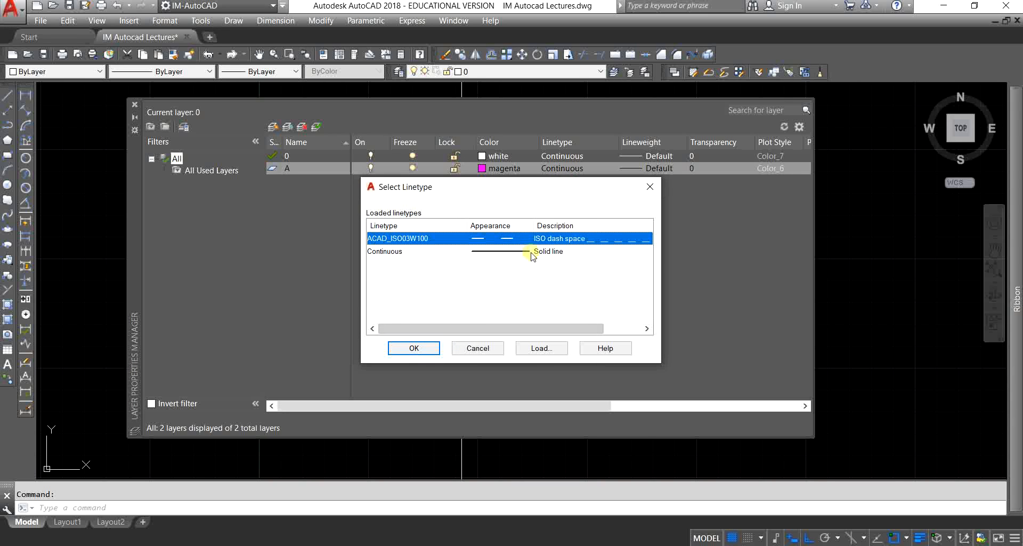
{"action": "left_click", "coordinate": [533, 347]}
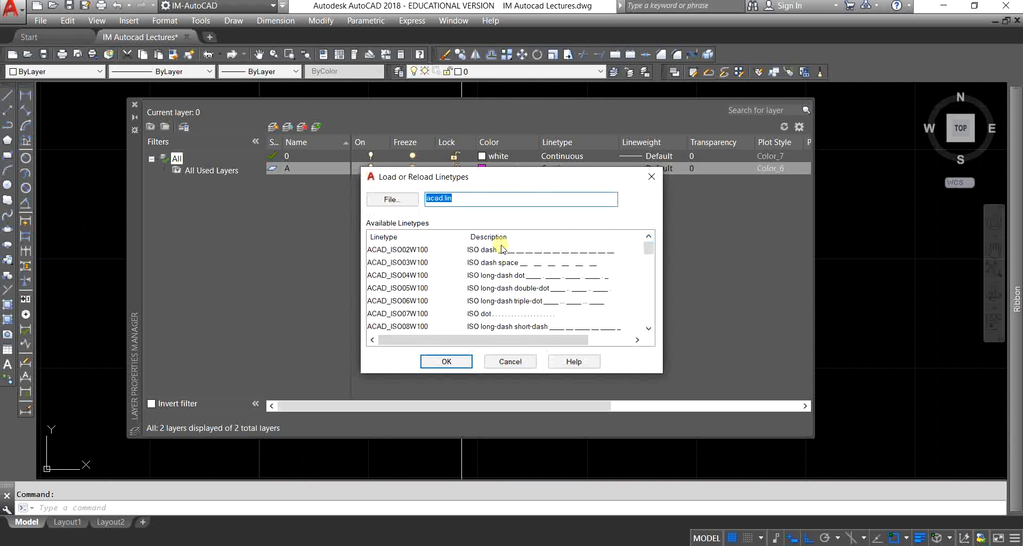
{"action": "scroll", "coordinate": [554, 264], "scroll_direction": "down", "scroll_amount": 10}
{"action": "scroll", "coordinate": [520, 275], "scroll_direction": "up", "scroll_amount": 10}
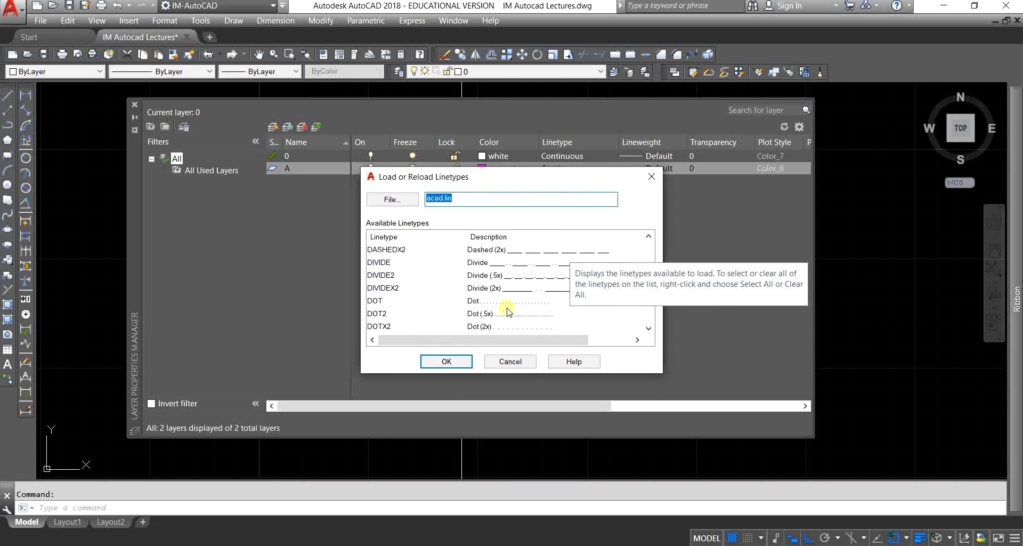
{"action": "scroll", "coordinate": [518, 270], "scroll_direction": "up", "scroll_amount": 2}
{"action": "left_click", "coordinate": [491, 249]}
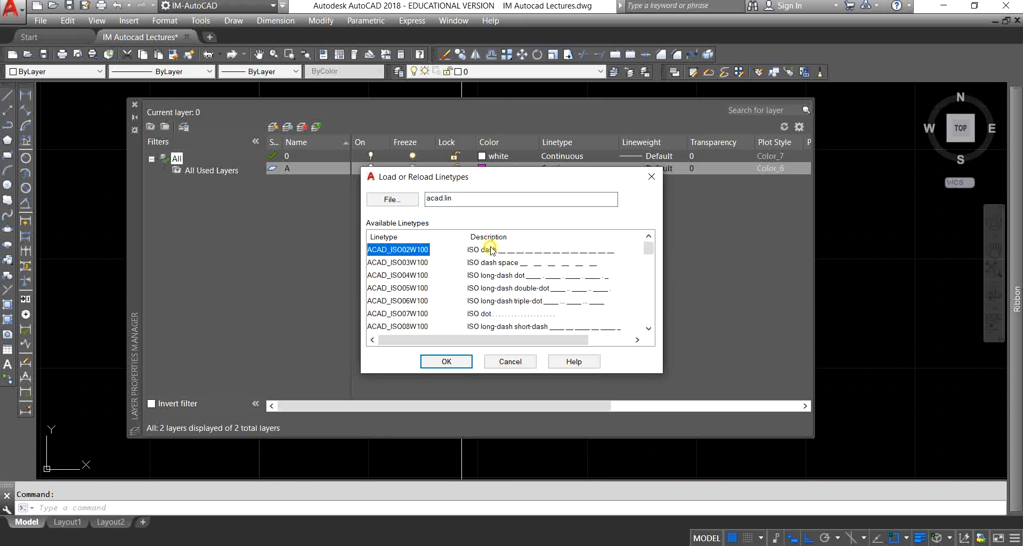
{"action": "key", "text": "ctrl+a"}
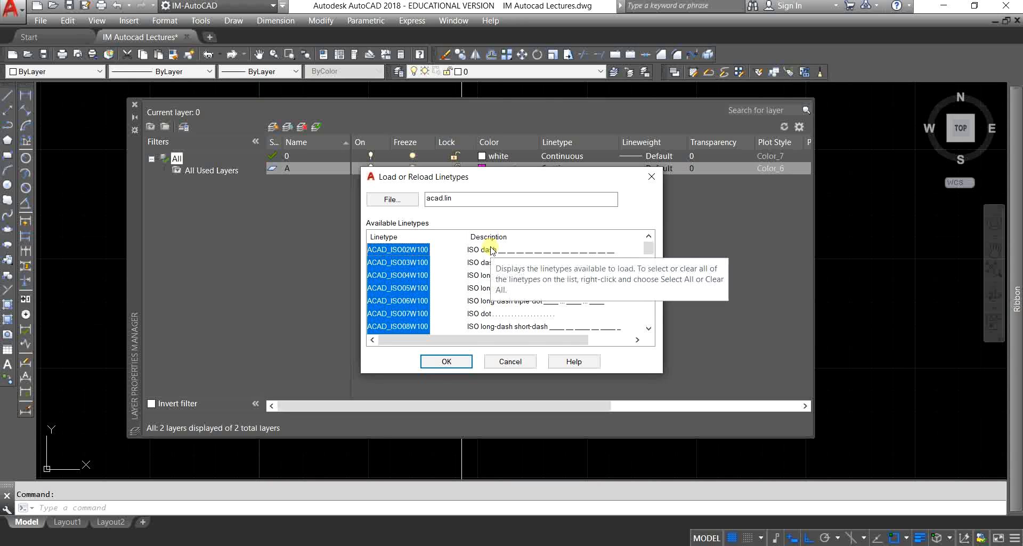
{"action": "left_click", "coordinate": [459, 362]}
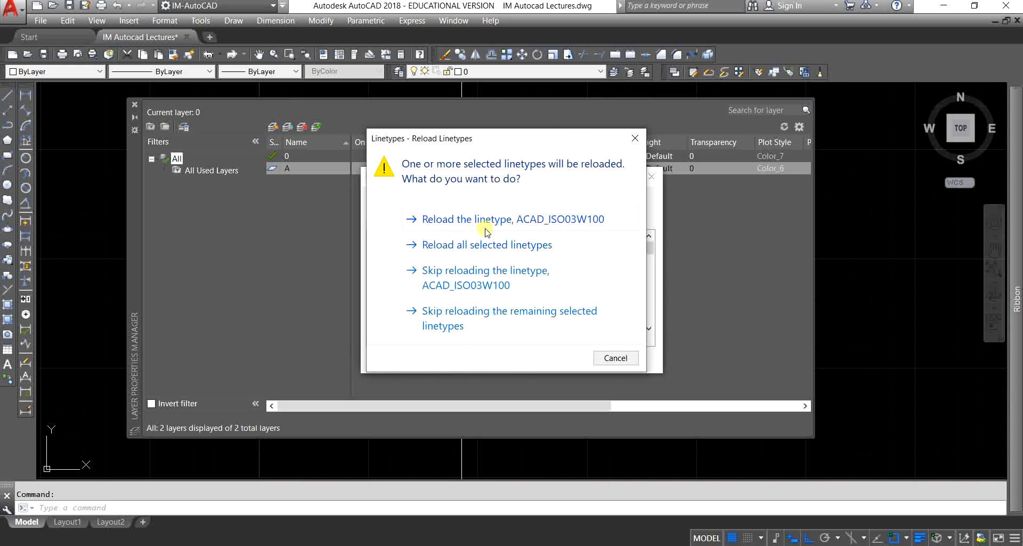
{"action": "left_click", "coordinate": [486, 245]}
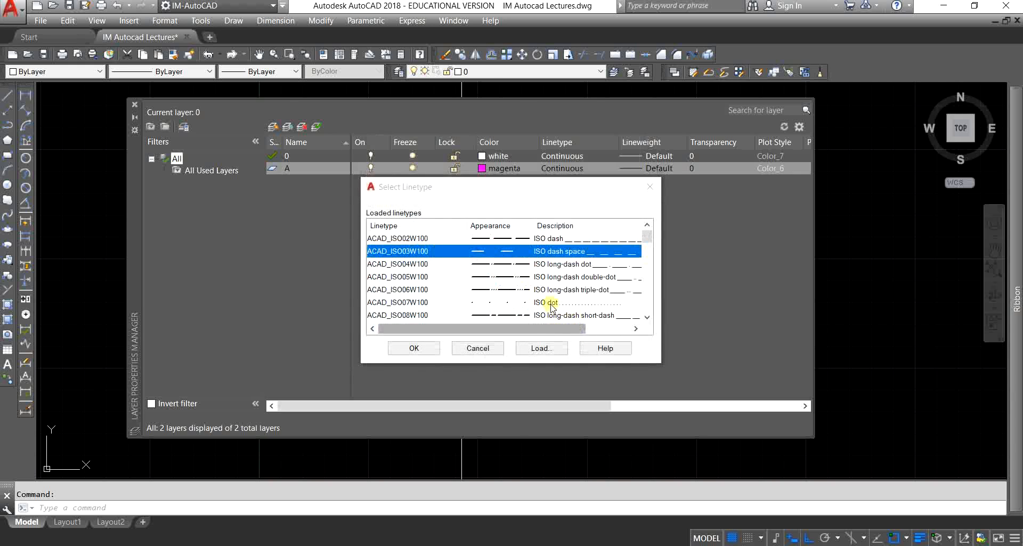
Assign the ACAD_ISO08W100 (ISO long-dash short-dash) linetype to layer A
{"action": "scroll", "coordinate": [550, 288], "scroll_direction": "down", "scroll_amount": 12}
{"action": "scroll", "coordinate": [551, 278], "scroll_direction": "up", "scroll_amount": 11}
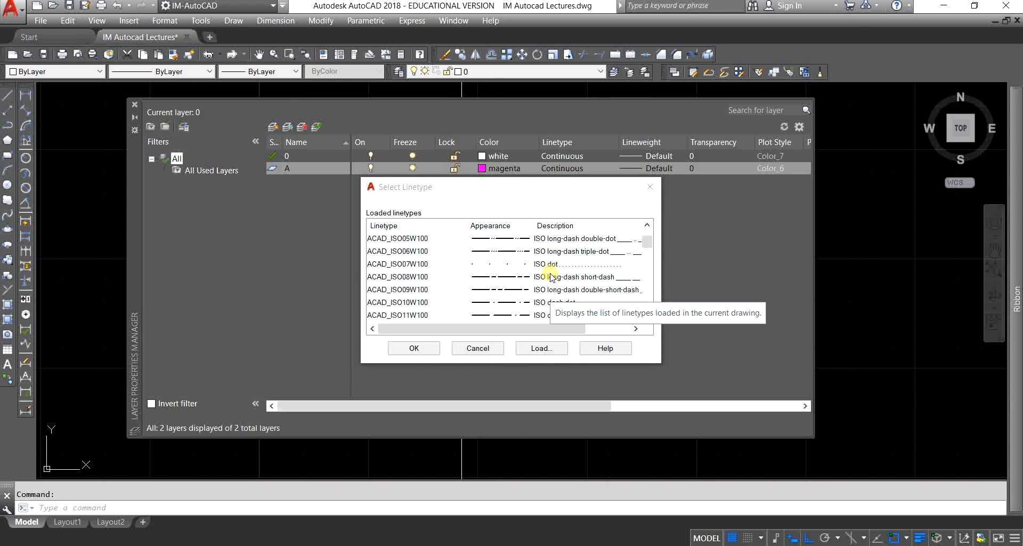
{"action": "scroll", "coordinate": [551, 277], "scroll_direction": "up", "scroll_amount": 1}
{"action": "scroll", "coordinate": [509, 281], "scroll_direction": "down", "scroll_amount": 1}
{"action": "left_click", "coordinate": [504, 277]}
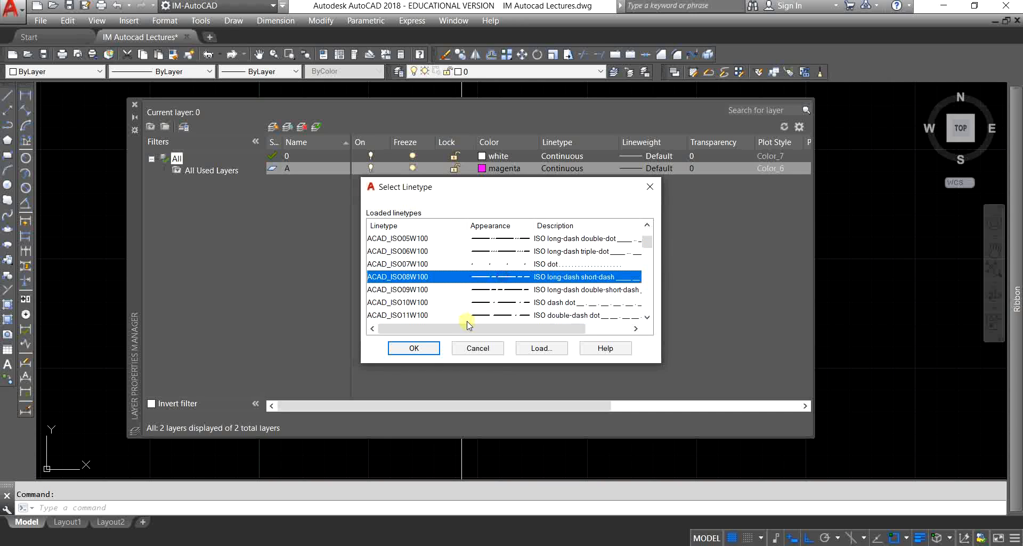
{"action": "left_click", "coordinate": [427, 347]}
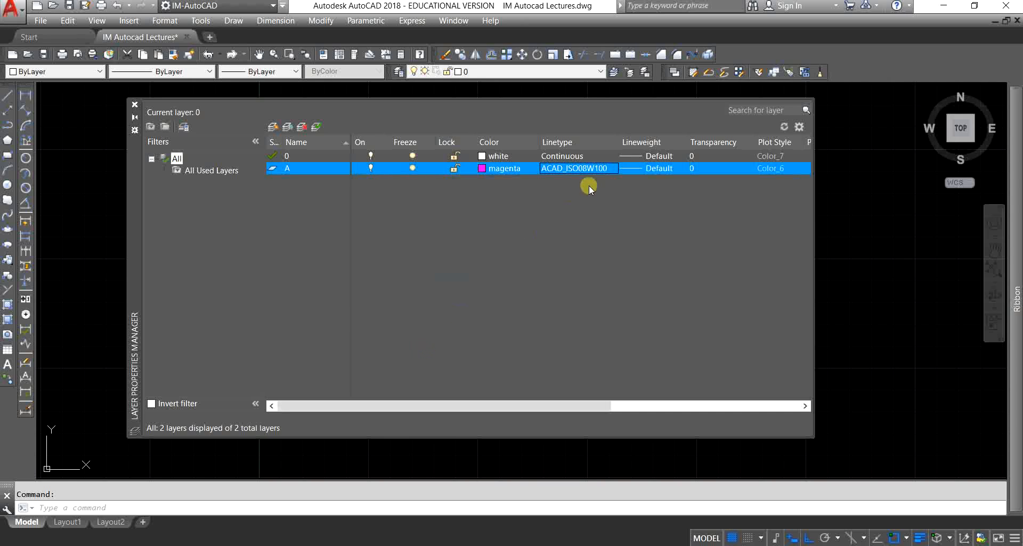
Set the lineweight of layer A to 0.90 mm
{"action": "left_click", "coordinate": [669, 171]}
{"action": "scroll", "coordinate": [530, 224], "scroll_direction": "down", "scroll_amount": 5}
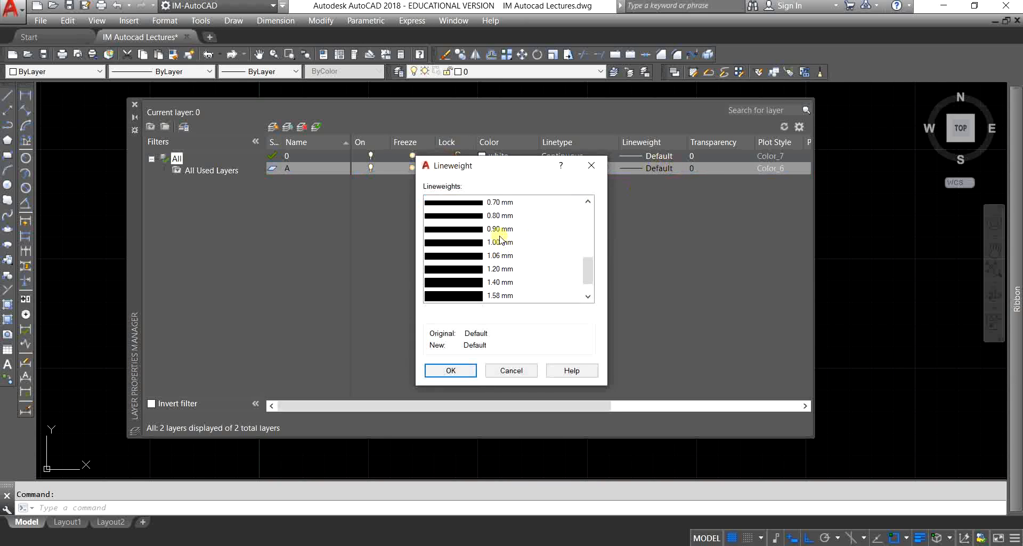
{"action": "left_click", "coordinate": [500, 232]}
{"action": "left_click", "coordinate": [450, 370]}
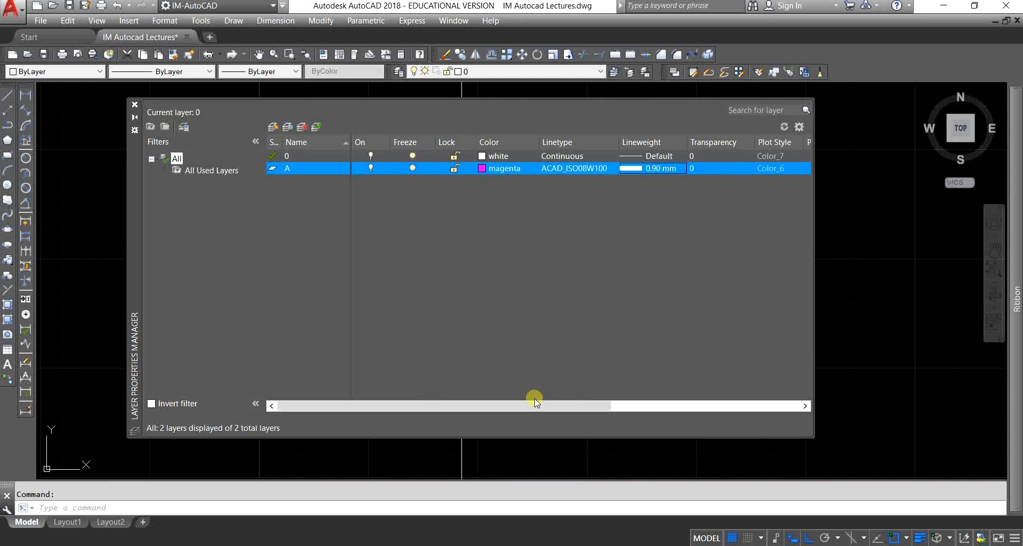
Create a new layer named B and set its color to blue
{"action": "right_click", "coordinate": [436, 220]}
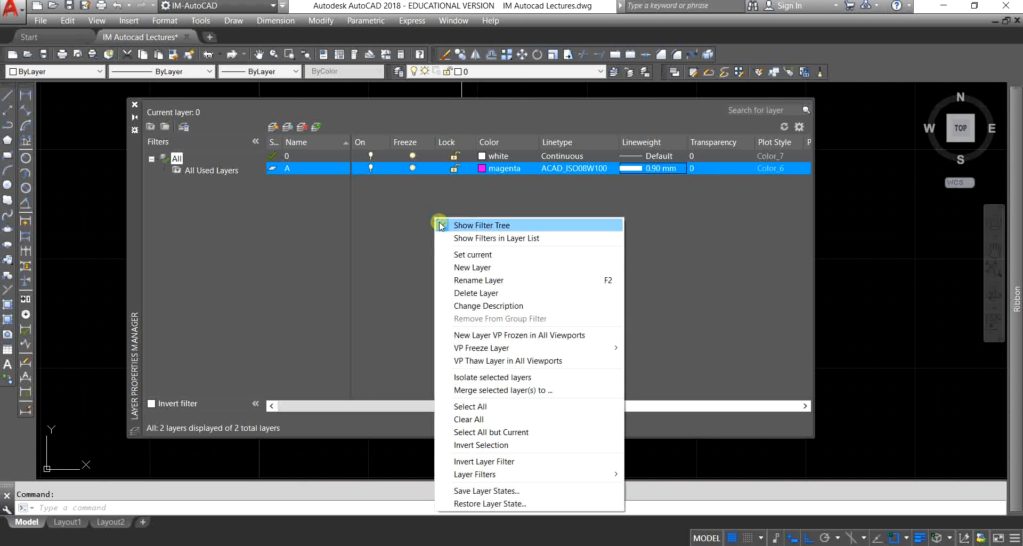
{"action": "left_click", "coordinate": [469, 270]}
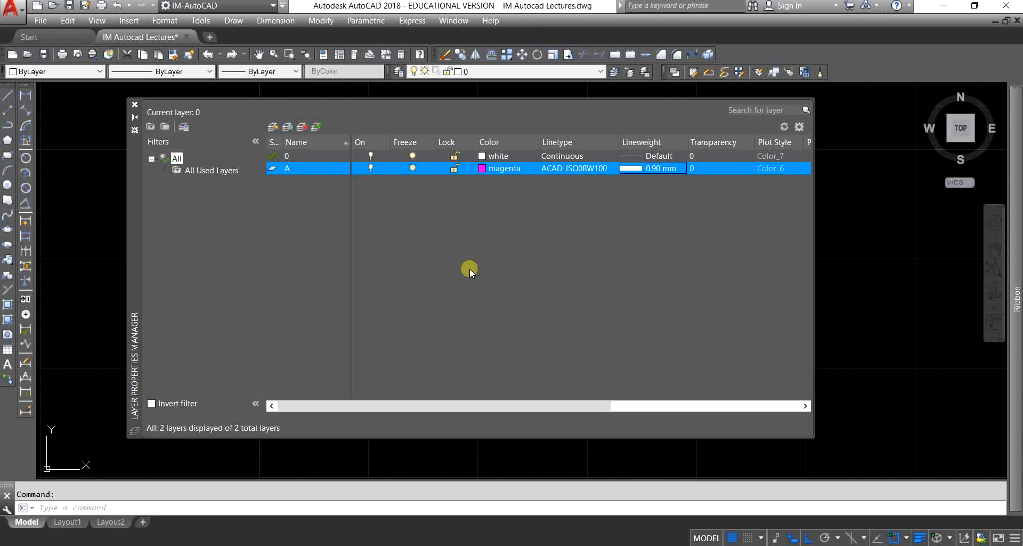
{"action": "type", "text": "B"}
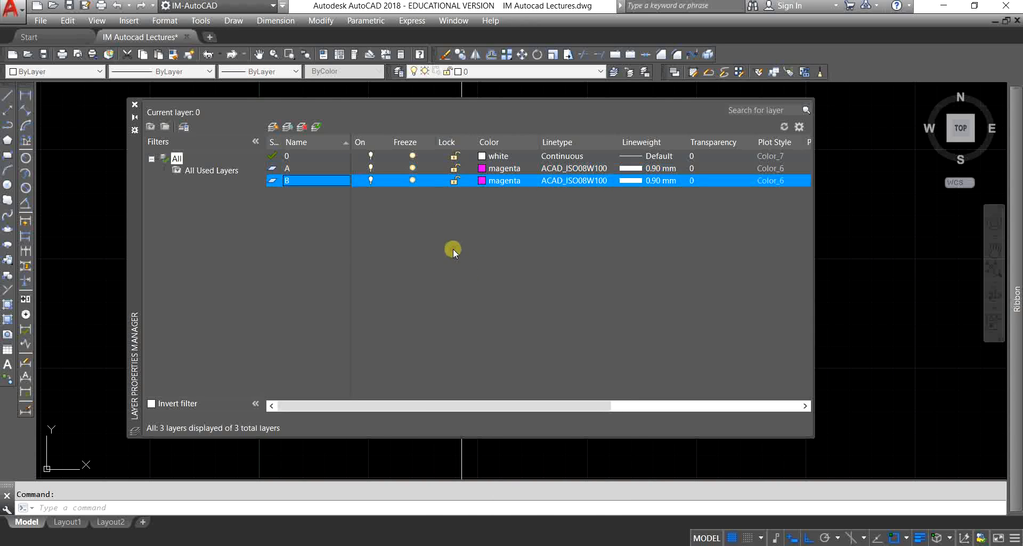
{"action": "left_click", "coordinate": [486, 180]}
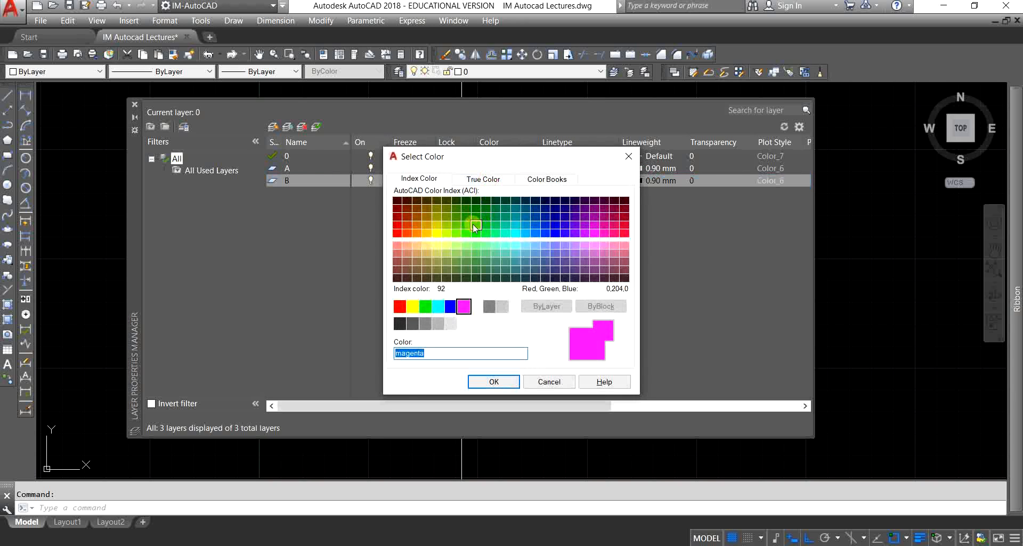
{"action": "left_click", "coordinate": [450, 306]}
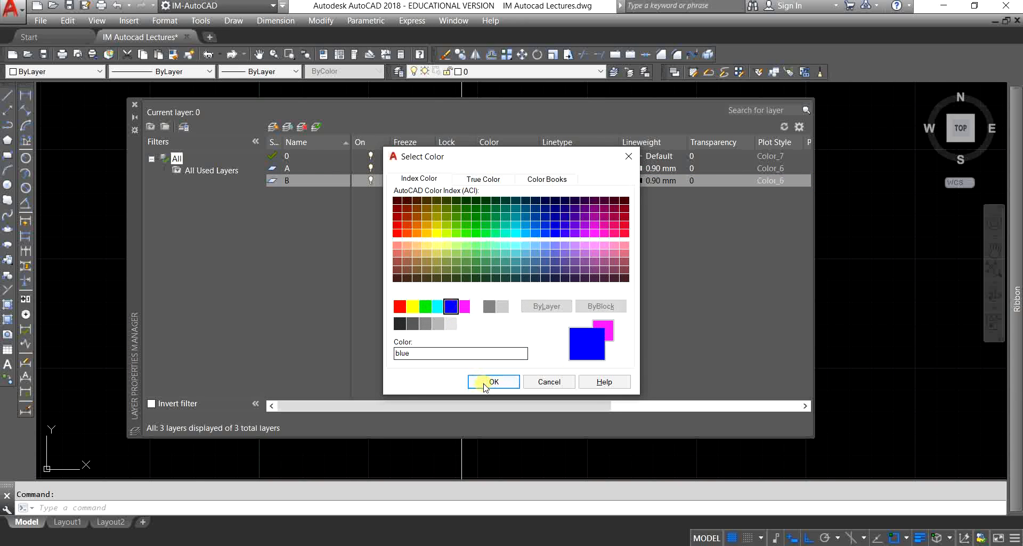
{"action": "left_click", "coordinate": [494, 382]}
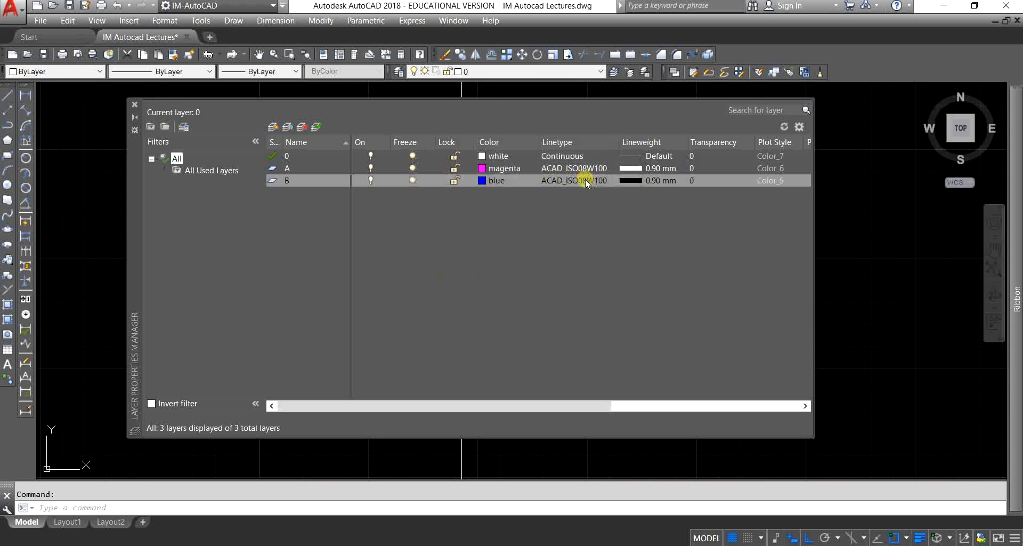
Set layer B's linetype to Continuous and its lineweight to Default
{"action": "left_click", "coordinate": [586, 182]}
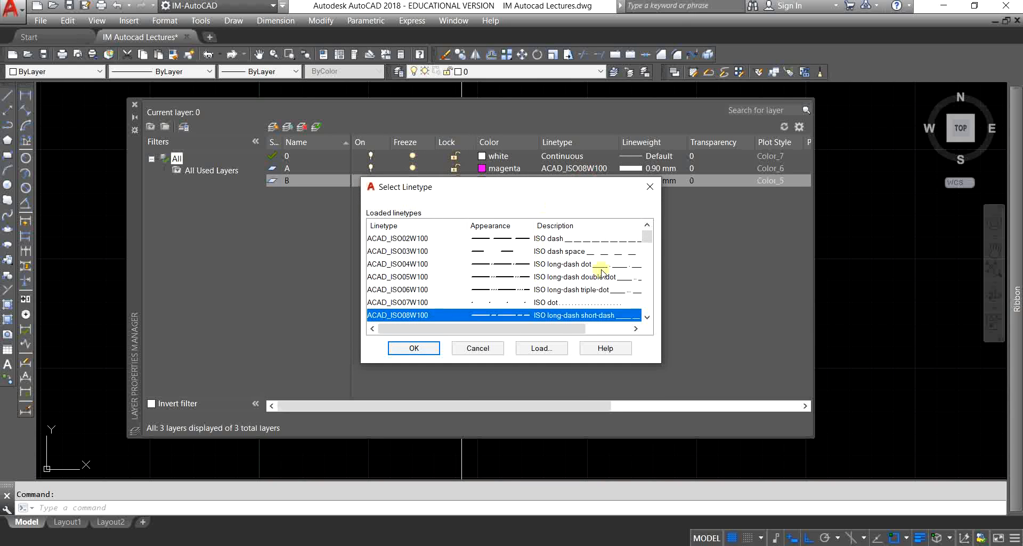
{"action": "left_click_drag", "start_coordinate": [647, 235], "coordinate": [634, 268]}
{"action": "scroll", "coordinate": [573, 285], "scroll_direction": "down", "scroll_amount": 1}
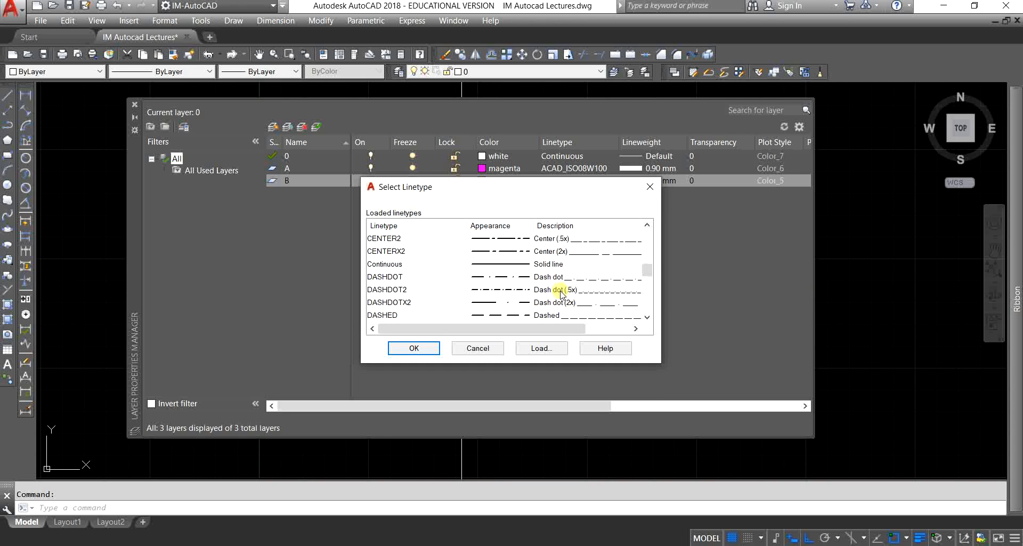
{"action": "left_click", "coordinate": [554, 263]}
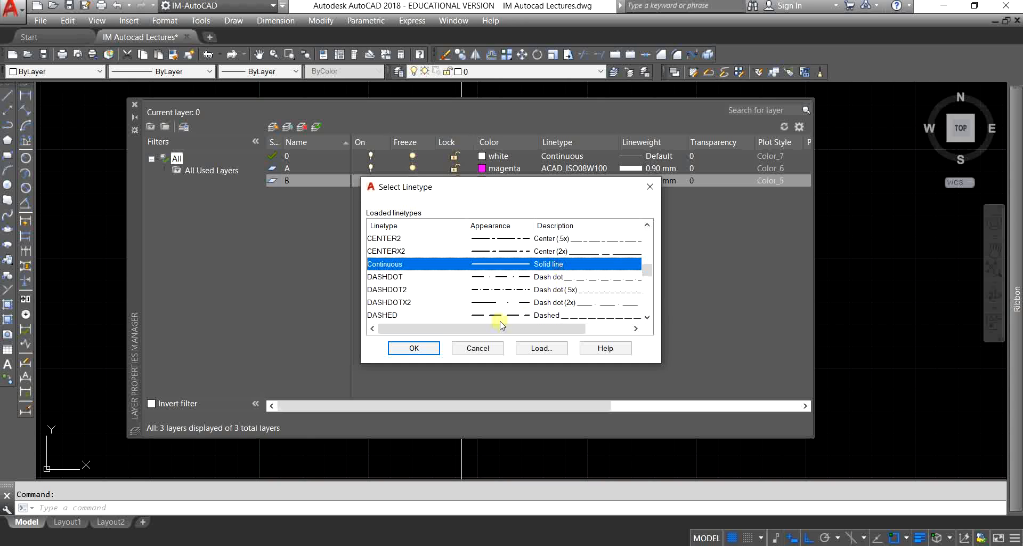
{"action": "left_click", "coordinate": [414, 347]}
{"action": "left_click", "coordinate": [645, 180]}
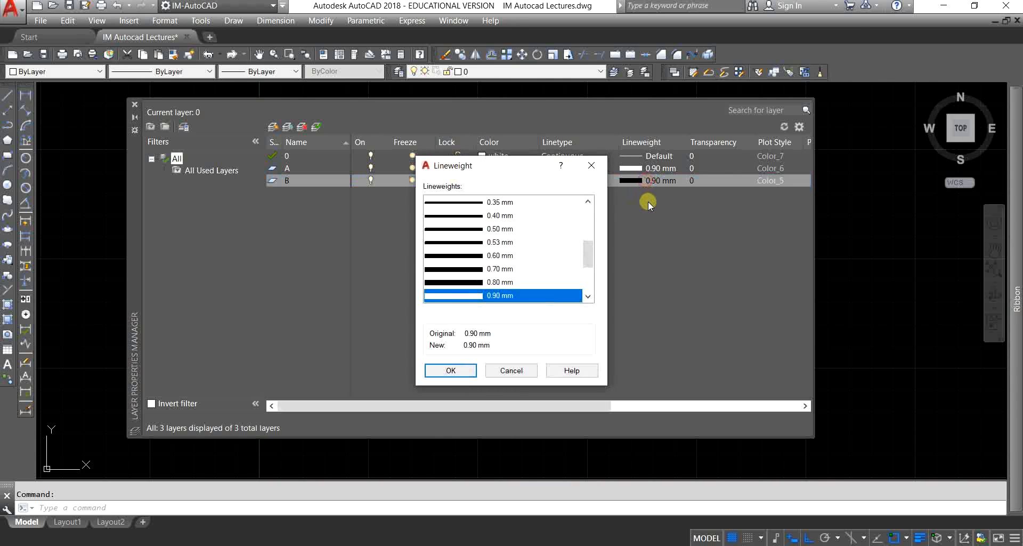
{"action": "scroll", "coordinate": [532, 205], "scroll_direction": "up", "scroll_amount": 5}
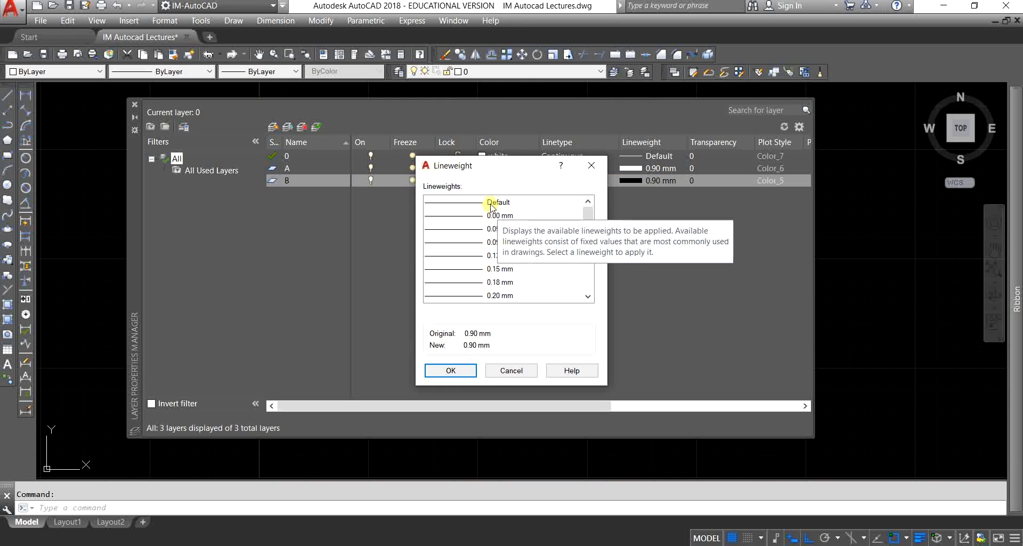
{"action": "left_click", "coordinate": [498, 202]}
{"action": "left_click", "coordinate": [451, 371]}
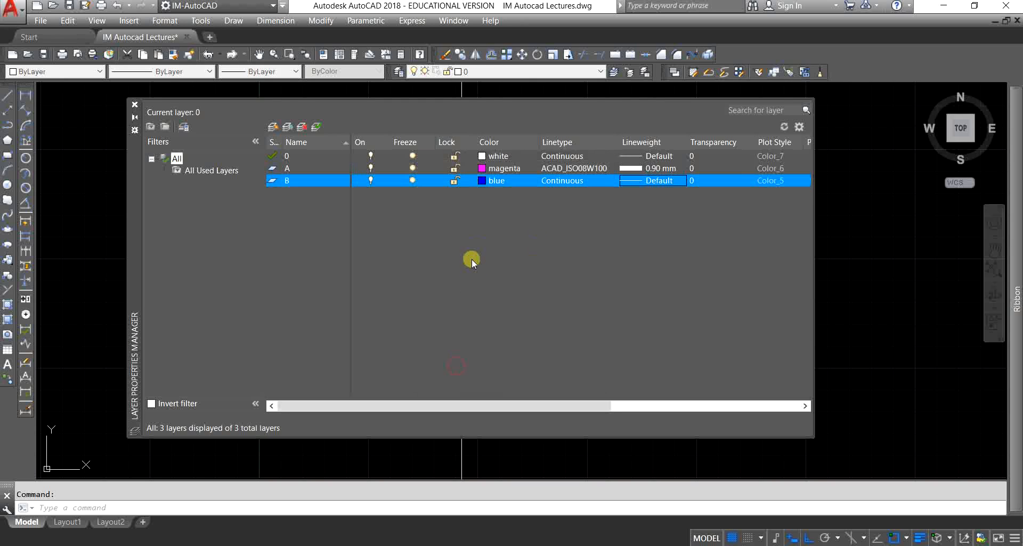
Create a new layer named C and set its color to red
{"action": "right_click", "coordinate": [427, 241]}
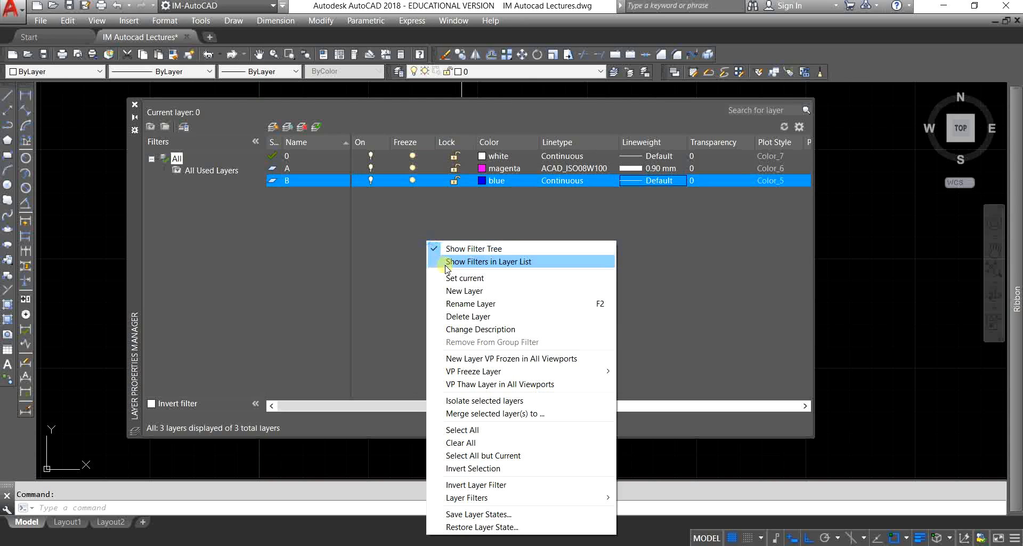
{"action": "left_click", "coordinate": [458, 290]}
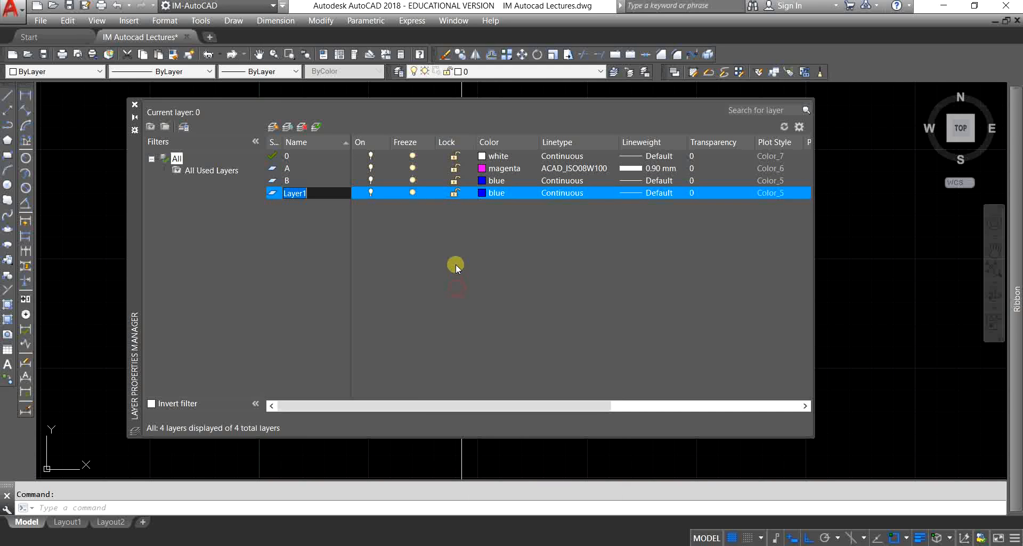
{"action": "type", "text": "C"}
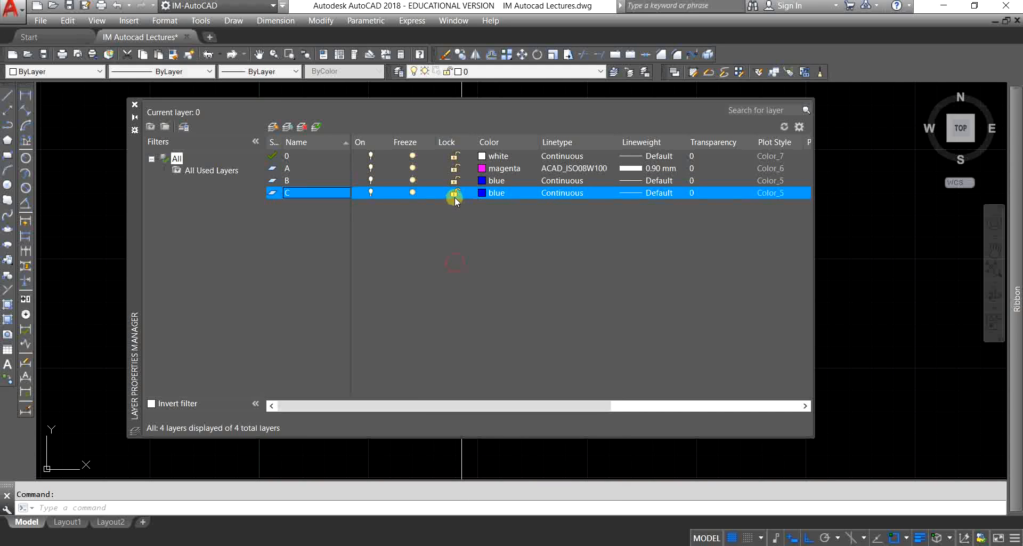
{"action": "left_click", "coordinate": [483, 193]}
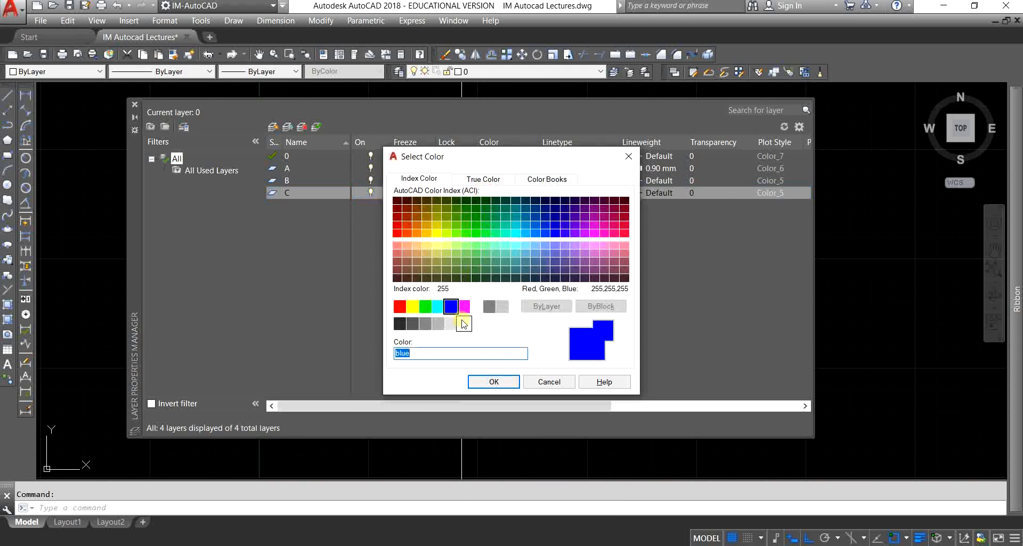
{"action": "left_click", "coordinate": [399, 306]}
{"action": "left_click", "coordinate": [494, 382]}
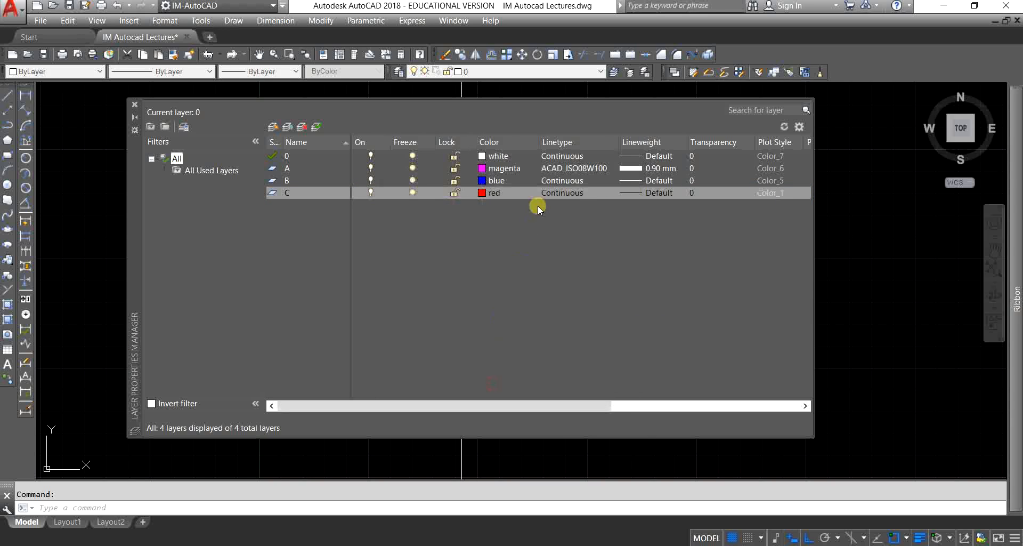
Set layer C's linetype to FENCELINE1 and close the Layer Properties Manager
{"action": "left_click", "coordinate": [565, 193]}
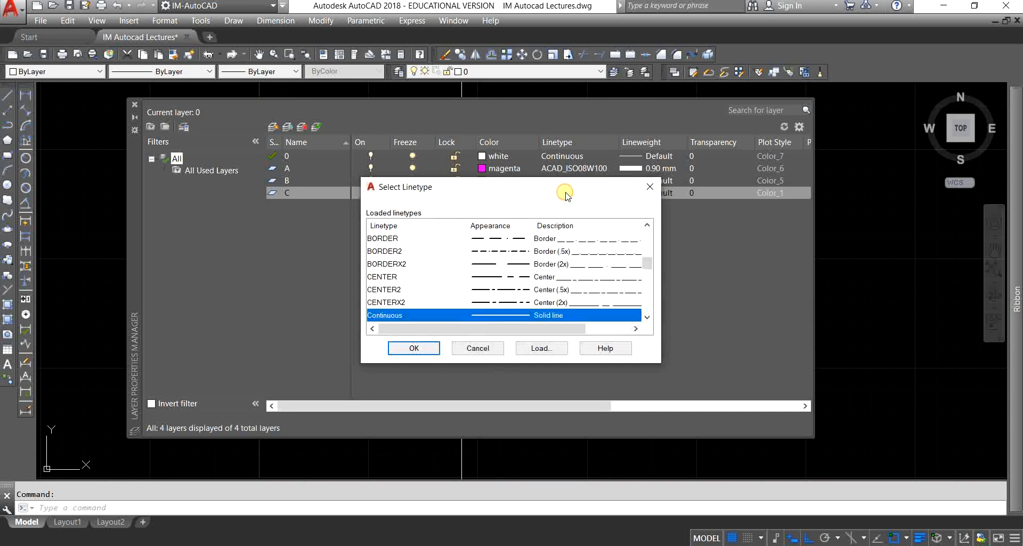
{"action": "scroll", "coordinate": [488, 289], "scroll_direction": "down", "scroll_amount": 5}
{"action": "left_click", "coordinate": [488, 289]}
{"action": "left_click", "coordinate": [416, 348]}
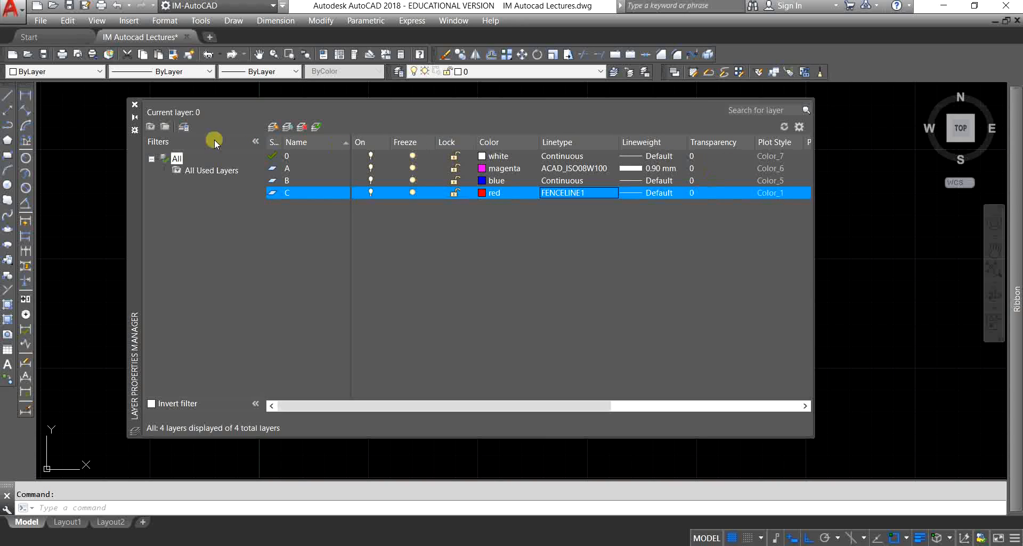
{"action": "left_click", "coordinate": [135, 104]}
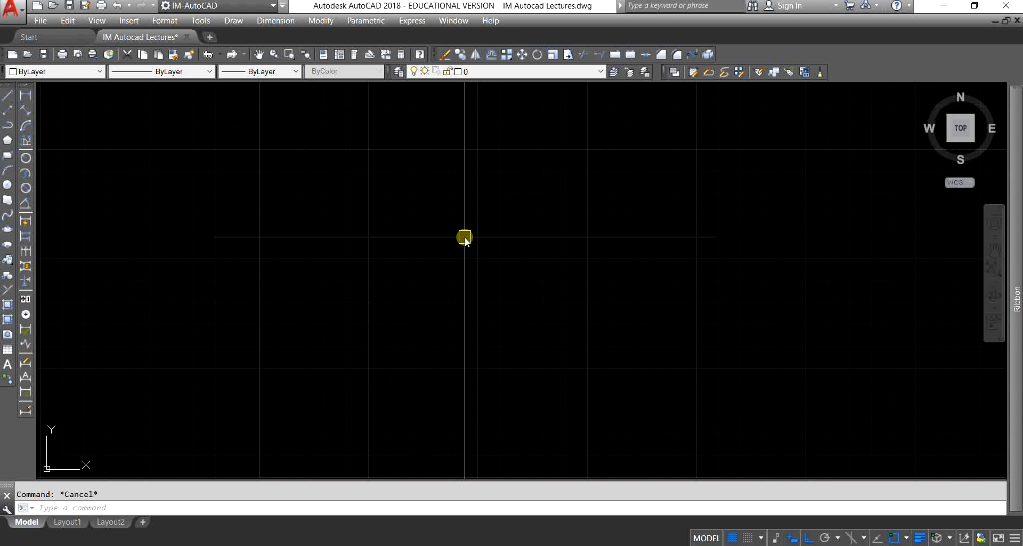
Reopen the Layer Properties Manager with the LA command, look at the layer options available there, and close it
{"action": "type", "text": "LA"}
{"action": "key", "text": "Return"}
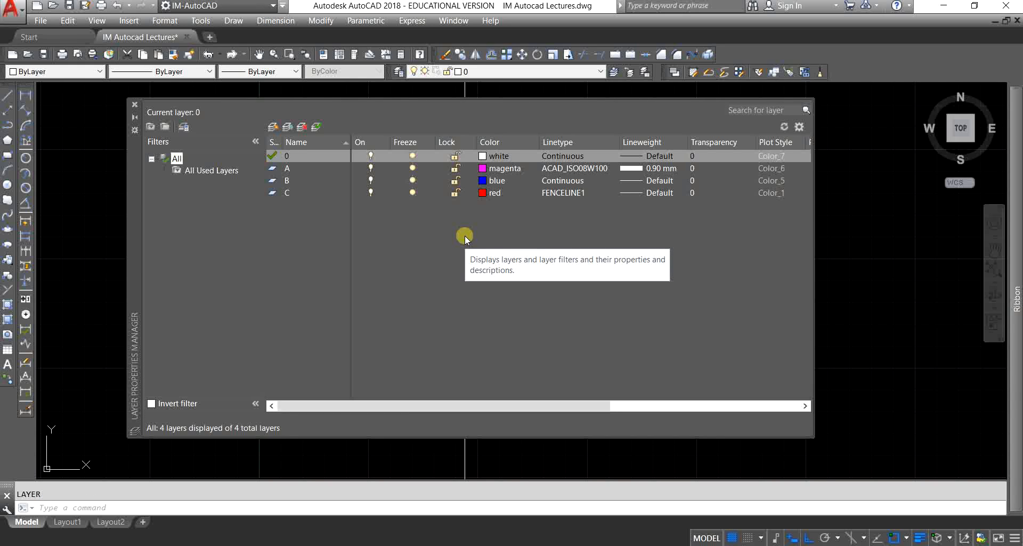
{"action": "right_click", "coordinate": [427, 229]}
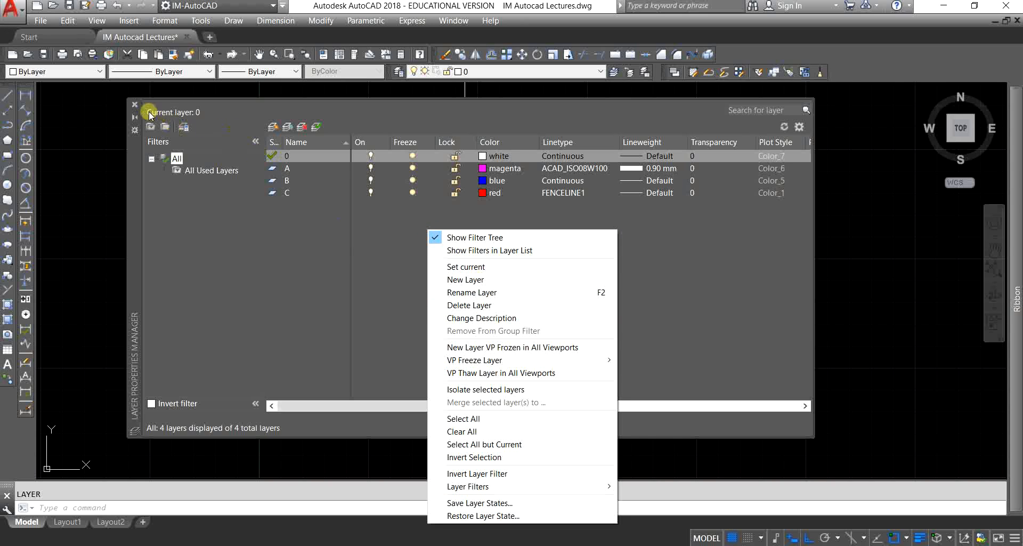
{"action": "left_click", "coordinate": [135, 104]}
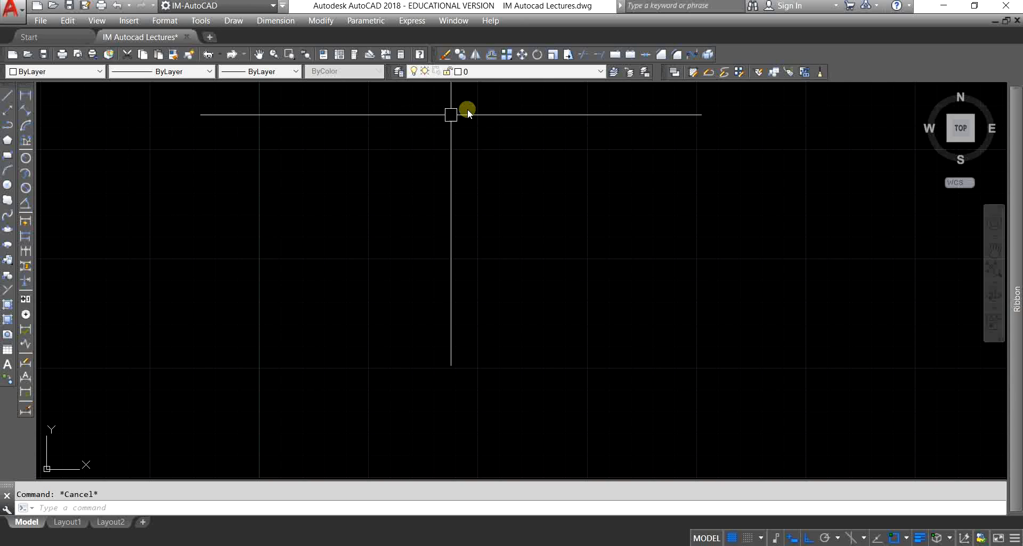
Make layer A the current layer
{"action": "left_click", "coordinate": [495, 72]}
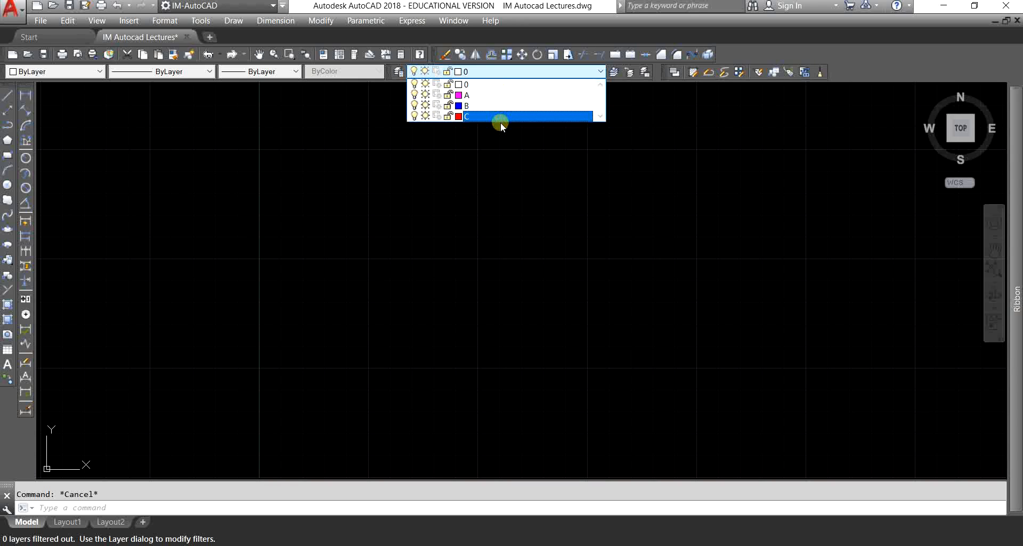
{"action": "left_click", "coordinate": [501, 172]}
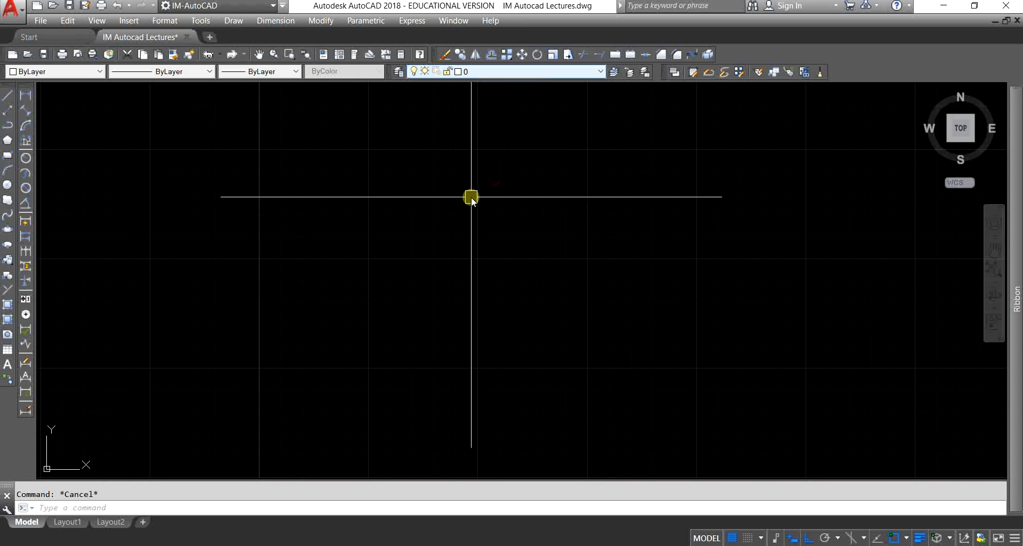
{"action": "left_click", "coordinate": [498, 75]}
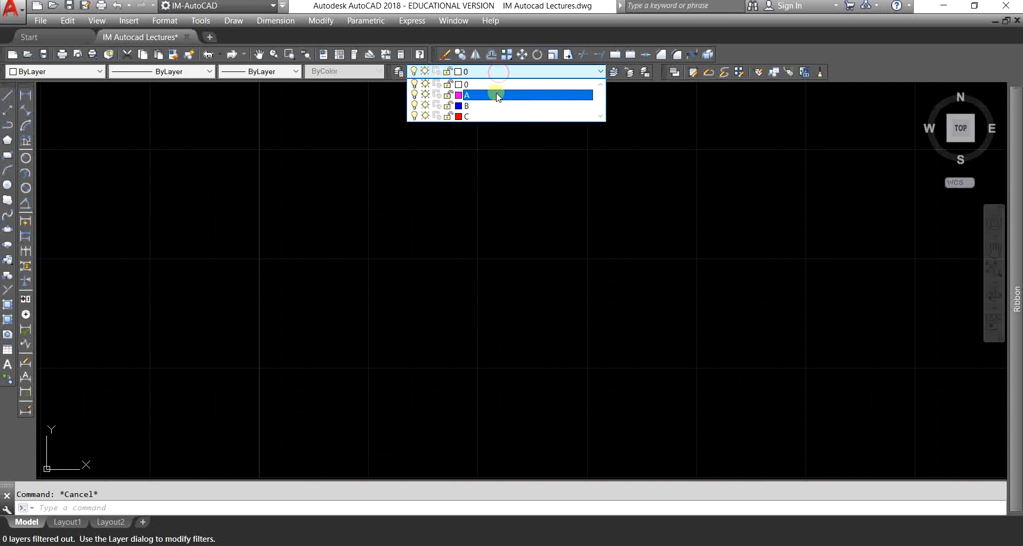
{"action": "left_click", "coordinate": [497, 95]}
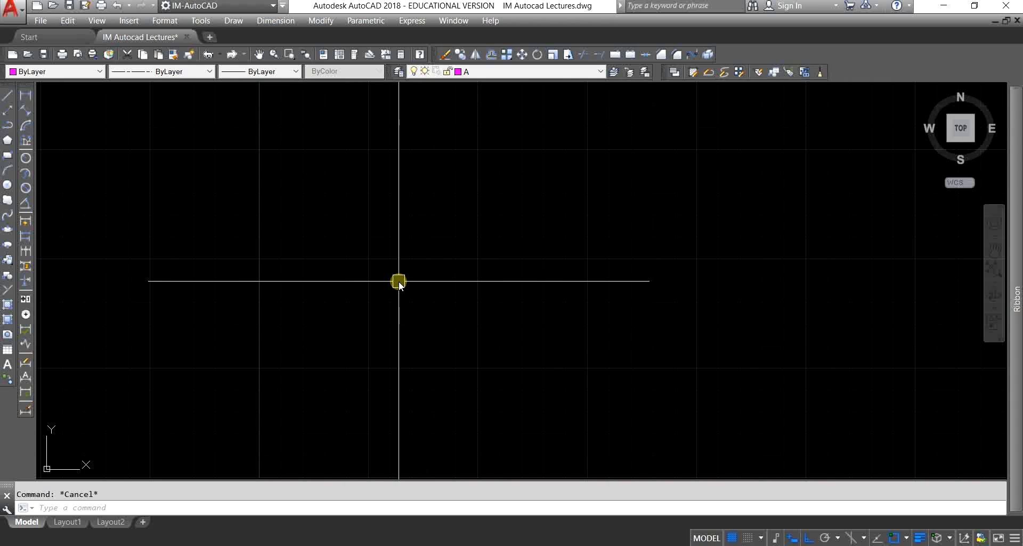
Draw a 10' horizontal line on layer A with the Line command
{"action": "type", "text": "l"}
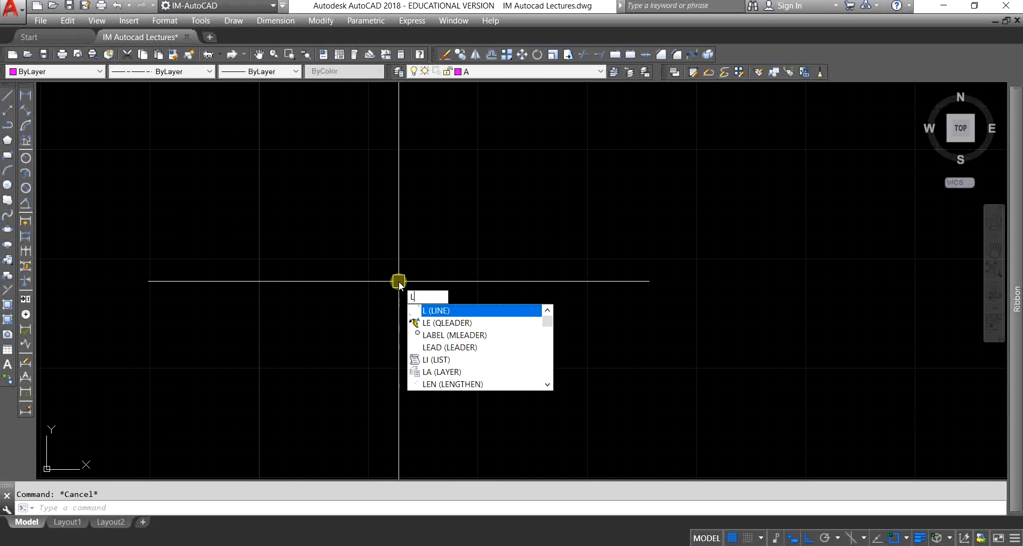
{"action": "key", "text": "Return"}
{"action": "scroll", "coordinate": [392, 264], "scroll_direction": "down", "scroll_amount": 5}
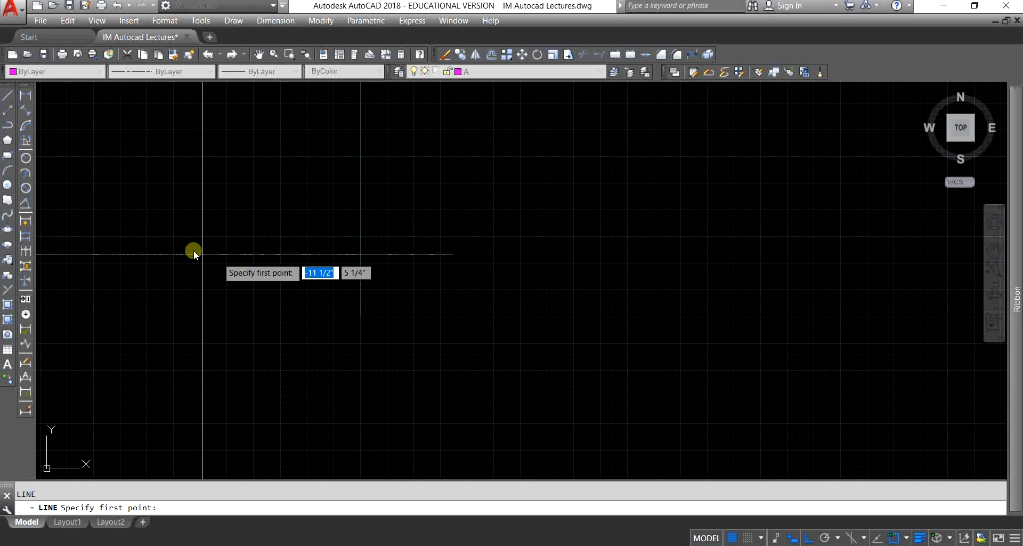
{"action": "left_click", "coordinate": [187, 245]}
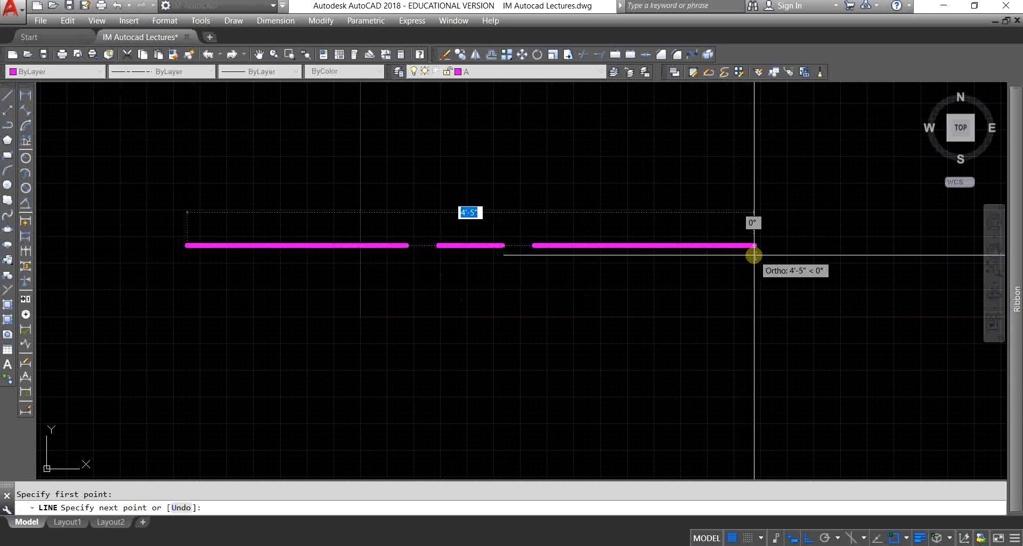
{"action": "type", "text": "10"}
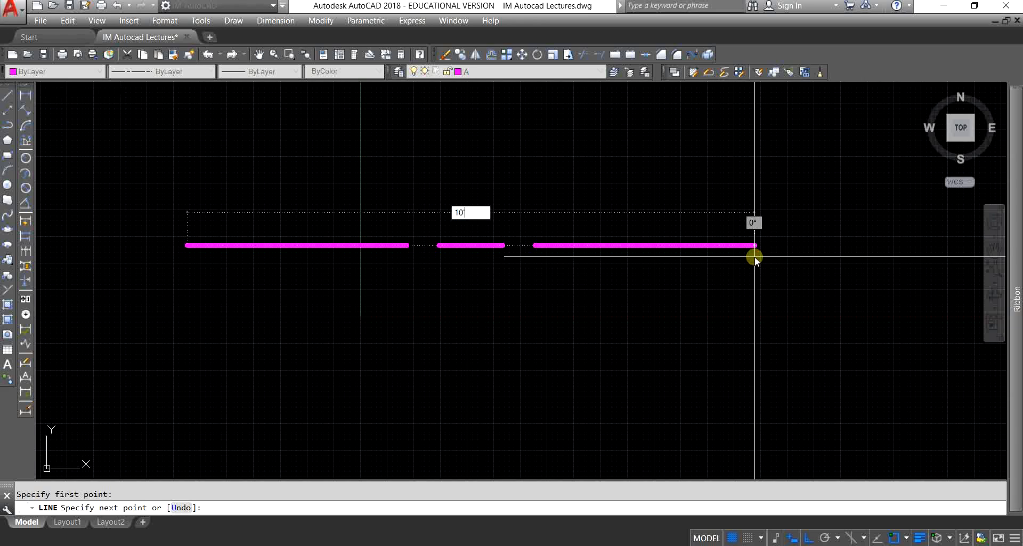
{"action": "key", "text": "Return"}
{"action": "key", "text": "Escape"}
Zoom to the drawing extents and examine the linetype and lineweight of the layer A line
{"action": "type", "text": "z"}
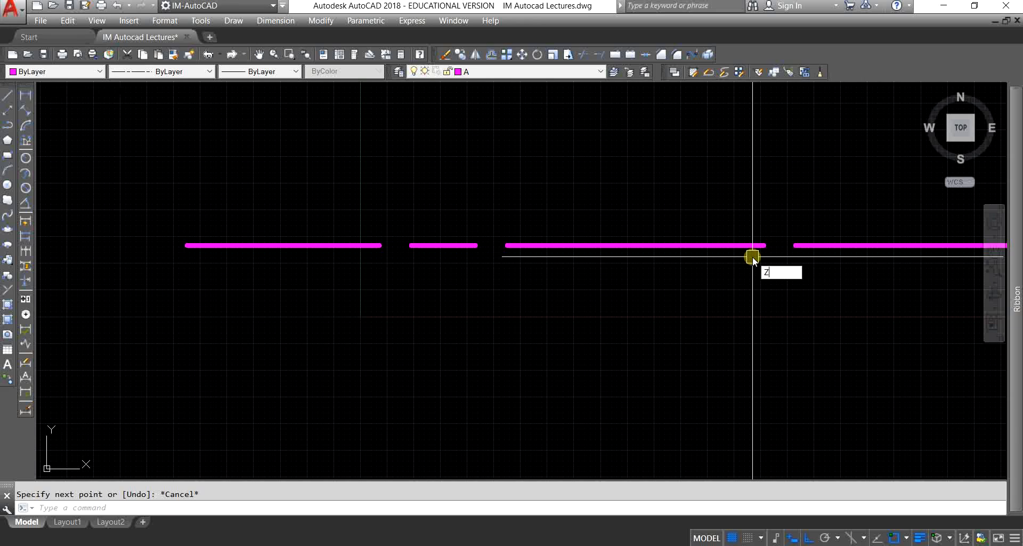
{"action": "key", "text": "Return"}
{"action": "type", "text": "e"}
{"action": "key", "text": "Return"}
{"action": "scroll", "coordinate": [421, 243], "scroll_direction": "down", "scroll_amount": 2}
{"action": "scroll", "coordinate": [449, 277], "scroll_direction": "up", "scroll_amount": 2}
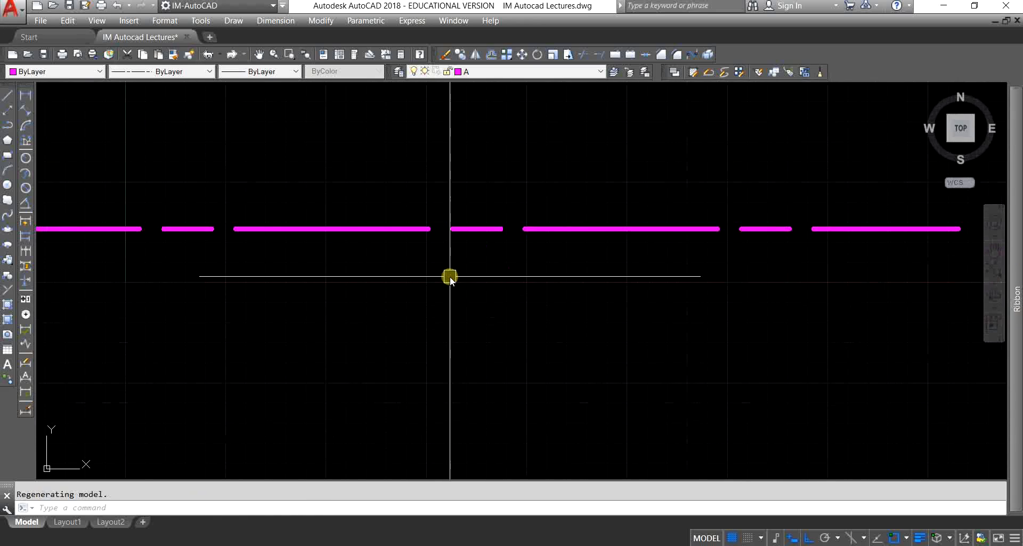
{"action": "scroll", "coordinate": [462, 247], "scroll_direction": "down", "scroll_amount": 2}
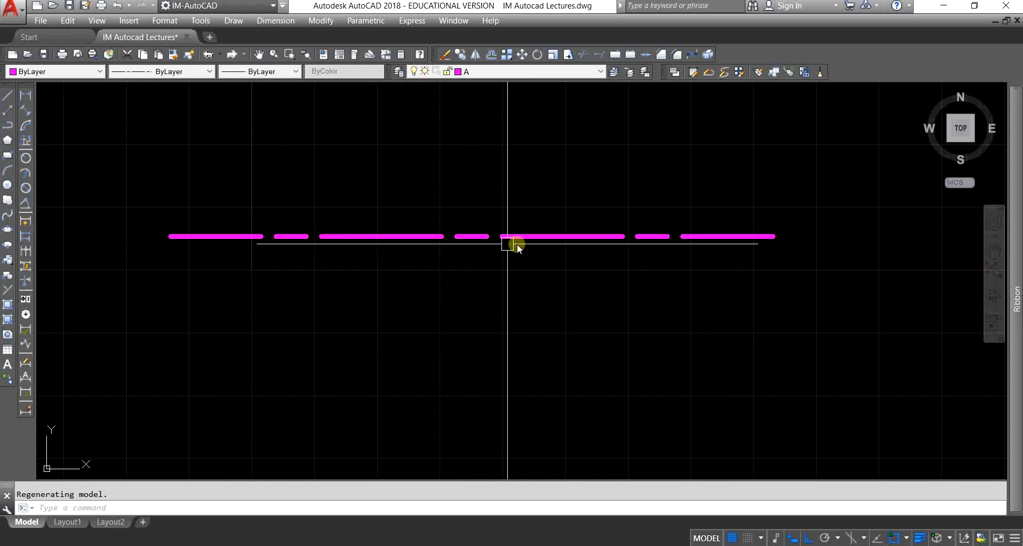
{"action": "scroll", "coordinate": [505, 247], "scroll_direction": "up", "scroll_amount": 4}
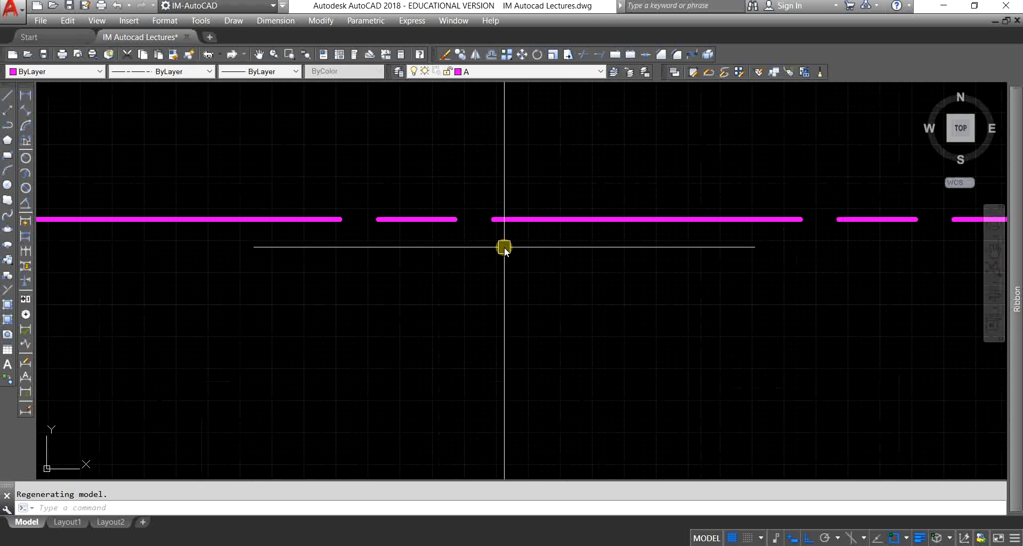
{"action": "scroll", "coordinate": [454, 244], "scroll_direction": "down", "scroll_amount": 4}
{"action": "middle_click_drag", "start_coordinate": [476, 251], "coordinate": [481, 231]}
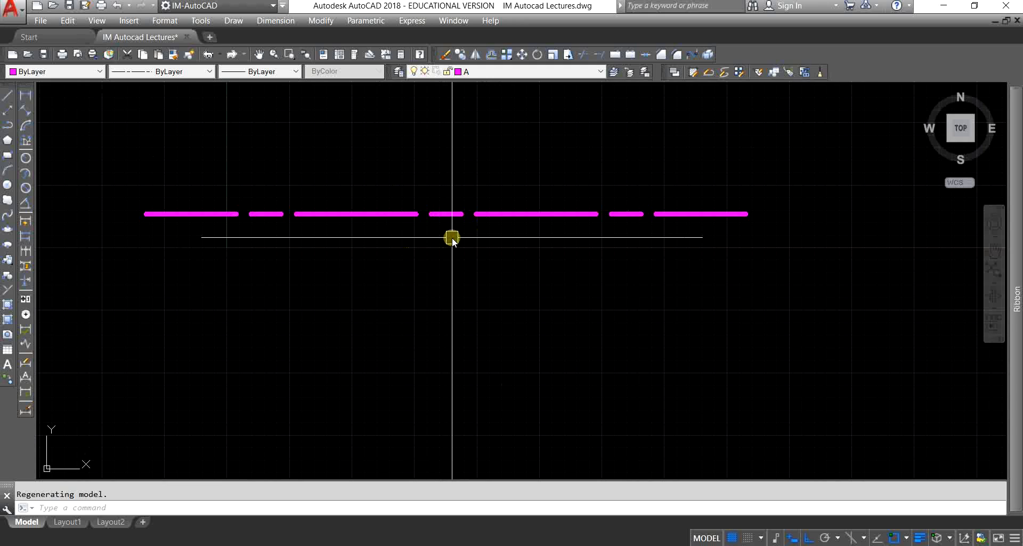
Make layer B current and draw a wide rectangle below the magenta line
{"action": "left_click", "coordinate": [504, 71]}
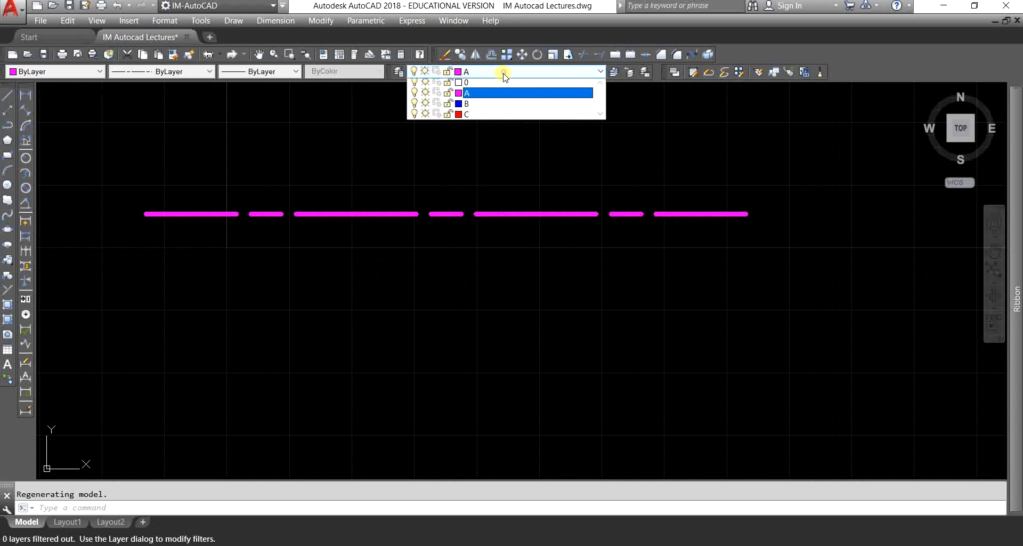
{"action": "left_click", "coordinate": [493, 104]}
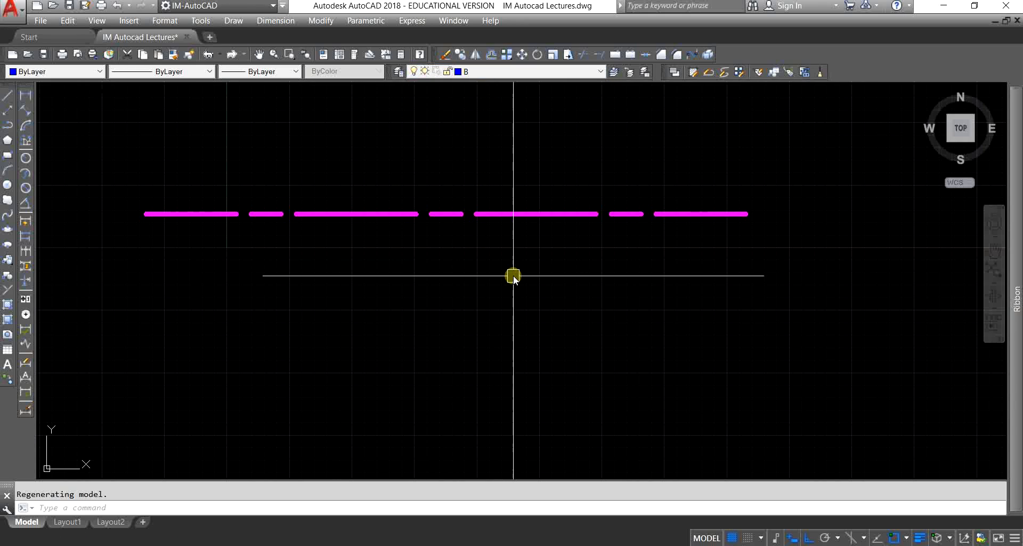
{"action": "type", "text": "REC"}
{"action": "key", "text": "Return"}
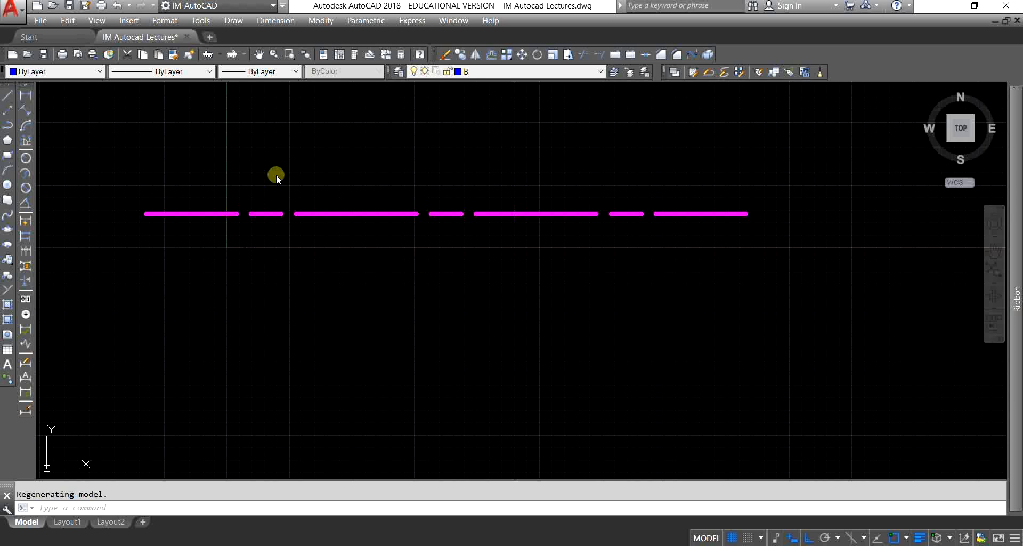
{"action": "scroll", "coordinate": [433, 173], "scroll_direction": "down", "scroll_amount": 2}
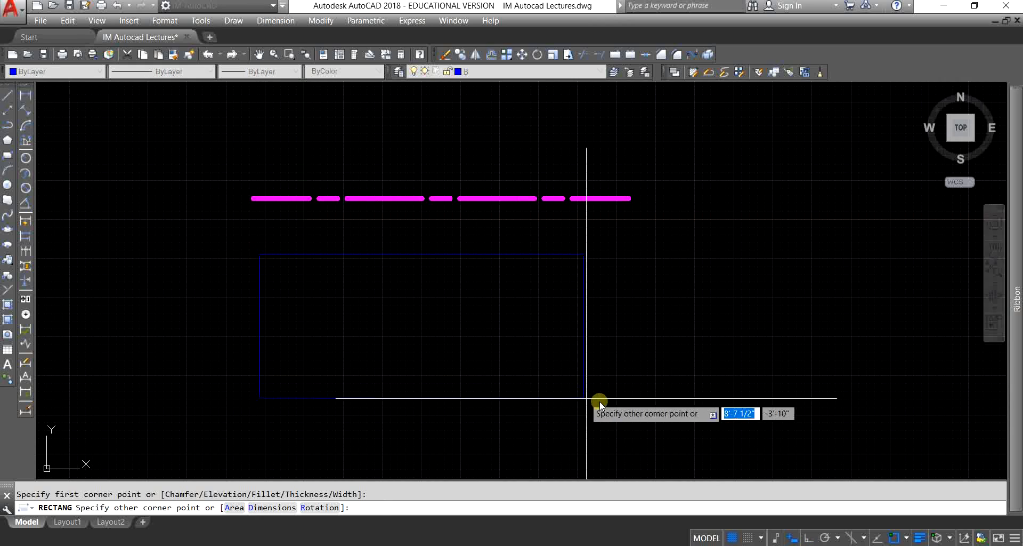
{"action": "left_click", "coordinate": [751, 443]}
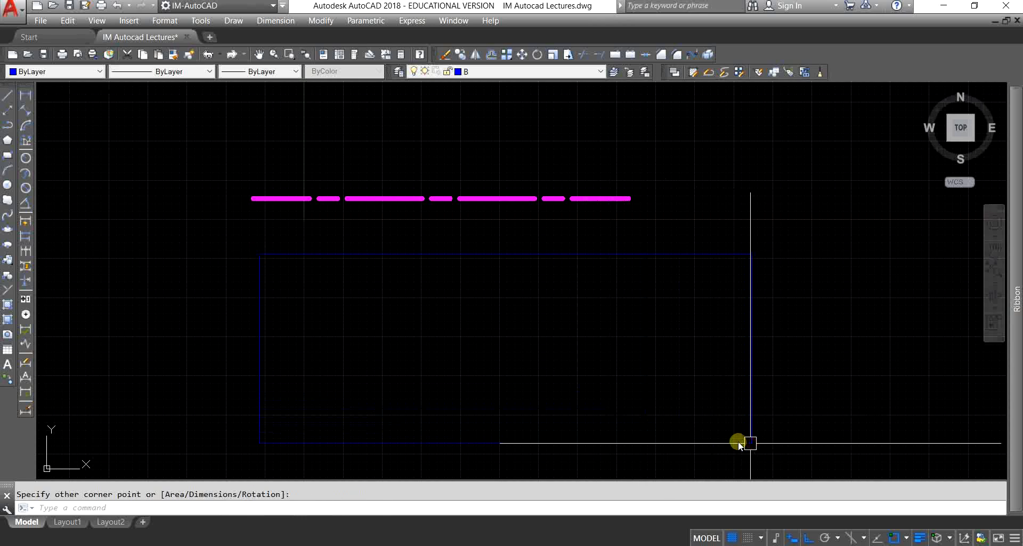
{"action": "scroll", "coordinate": [526, 258], "scroll_direction": "up", "scroll_amount": 5}
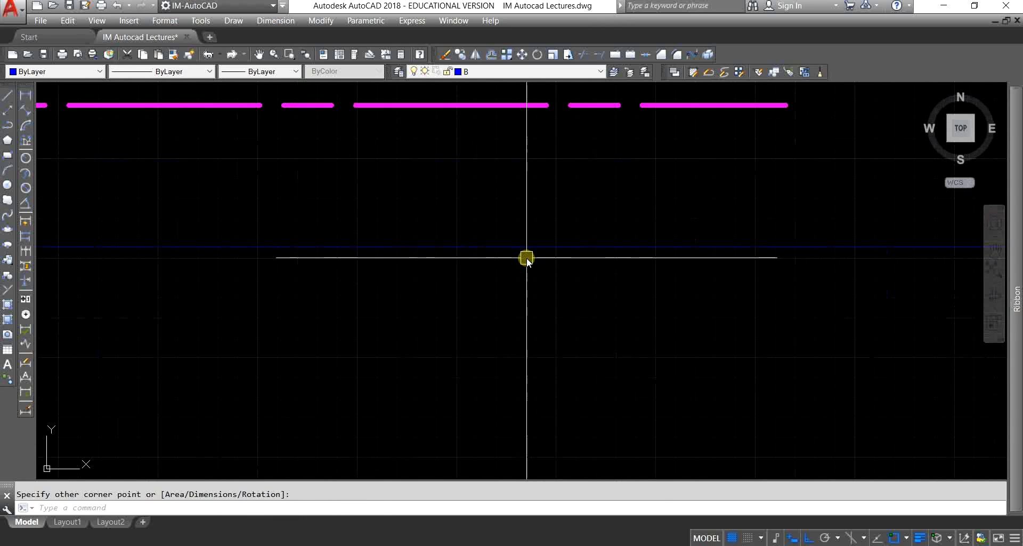
{"action": "scroll", "coordinate": [504, 277], "scroll_direction": "down", "scroll_amount": 5}
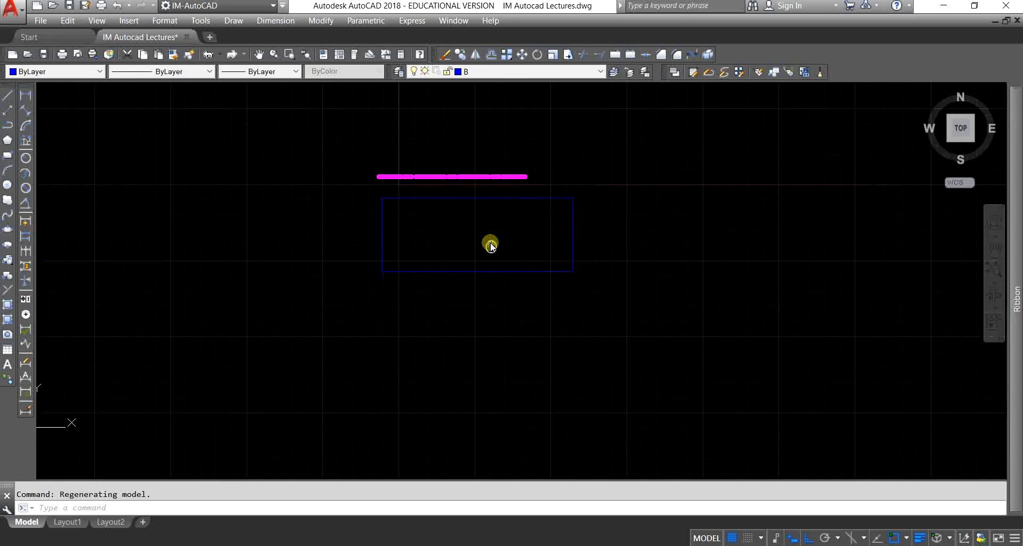
Make layer C current, draw a large circle to the left of the blue rectangle, and check its fence linetype up close
{"action": "left_click", "coordinate": [486, 70]}
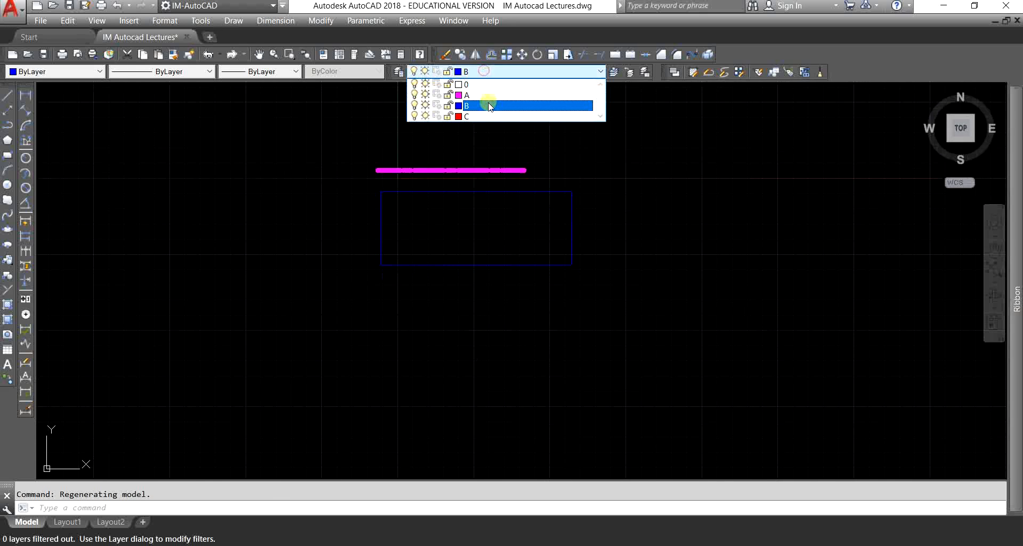
{"action": "left_click", "coordinate": [488, 115]}
{"action": "type", "text": "c"}
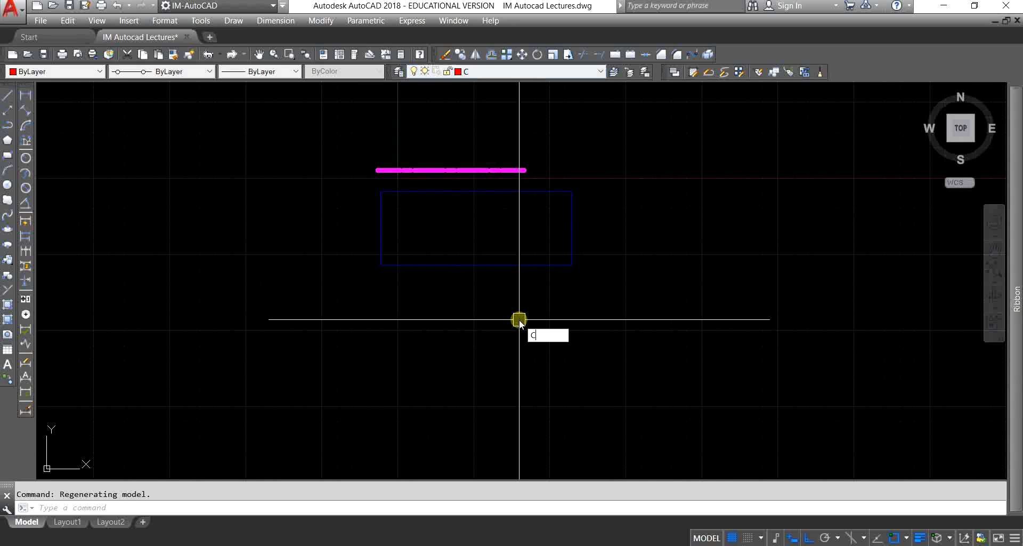
{"action": "key", "text": "Return"}
{"action": "left_click", "coordinate": [193, 224]}
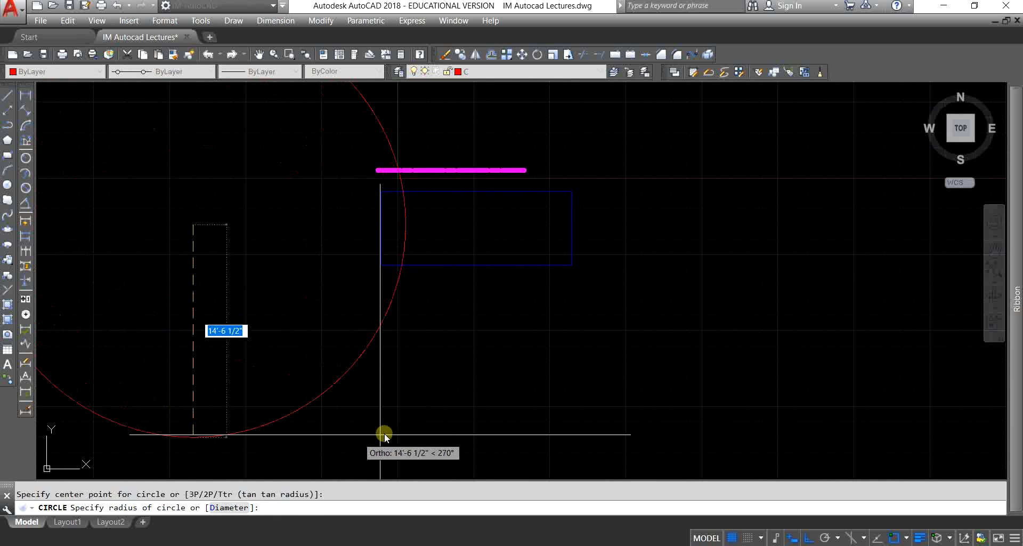
{"action": "left_click", "coordinate": [306, 367]}
{"action": "scroll", "coordinate": [315, 311], "scroll_direction": "up", "scroll_amount": 10}
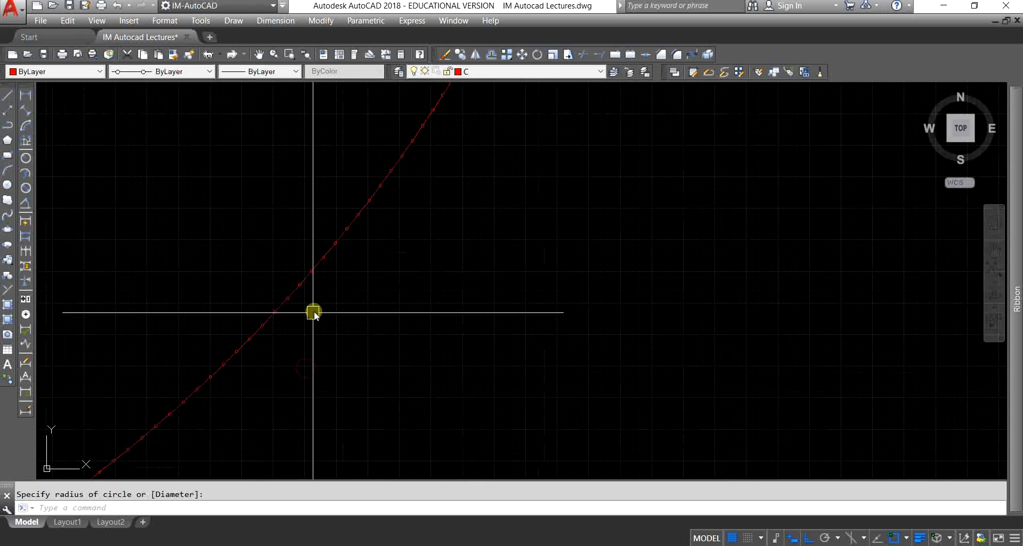
{"action": "scroll", "coordinate": [303, 266], "scroll_direction": "up", "scroll_amount": 2}
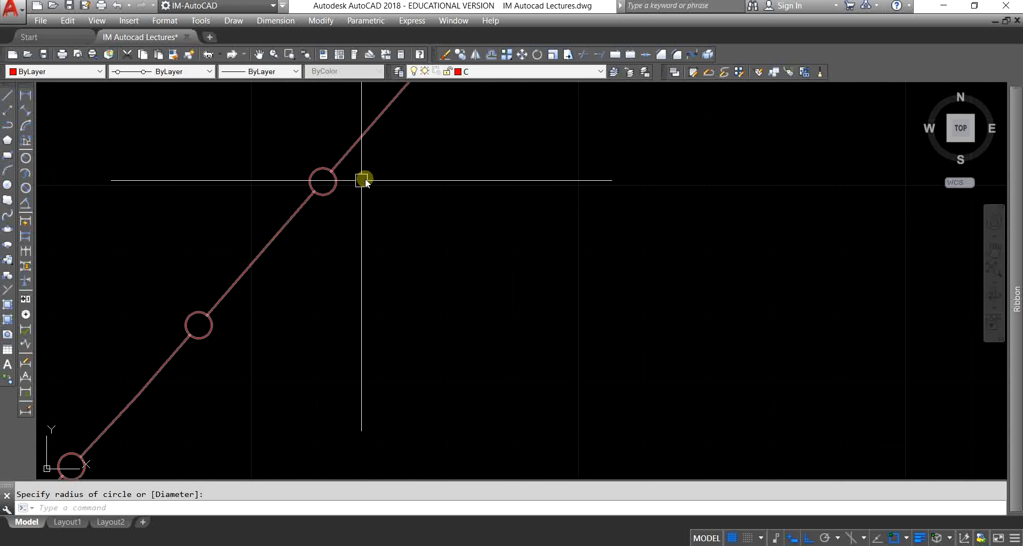
{"action": "scroll", "coordinate": [328, 234], "scroll_direction": "down", "scroll_amount": 3}
{"action": "scroll", "coordinate": [327, 254], "scroll_direction": "up", "scroll_amount": 5}
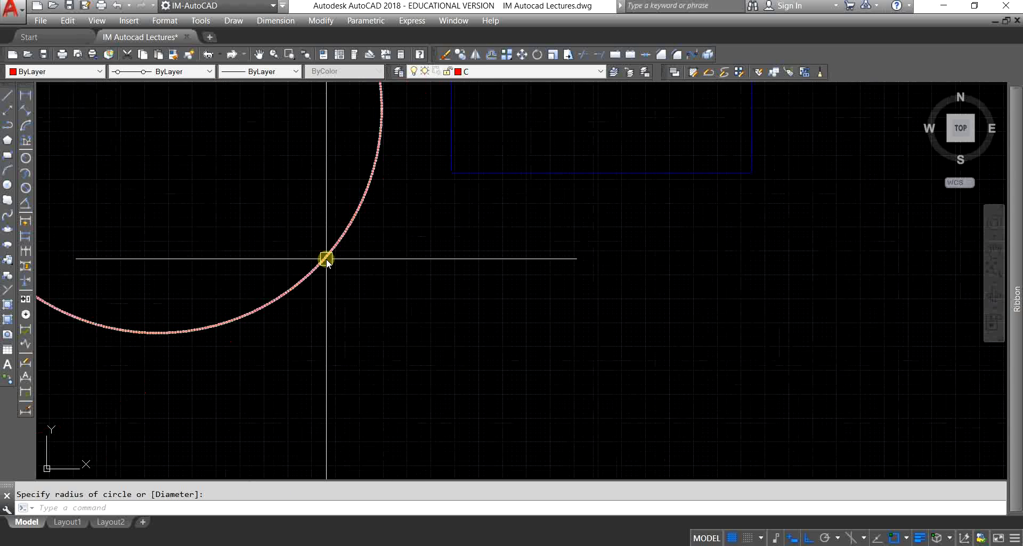
{"action": "scroll", "coordinate": [413, 289], "scroll_direction": "up", "scroll_amount": 4}
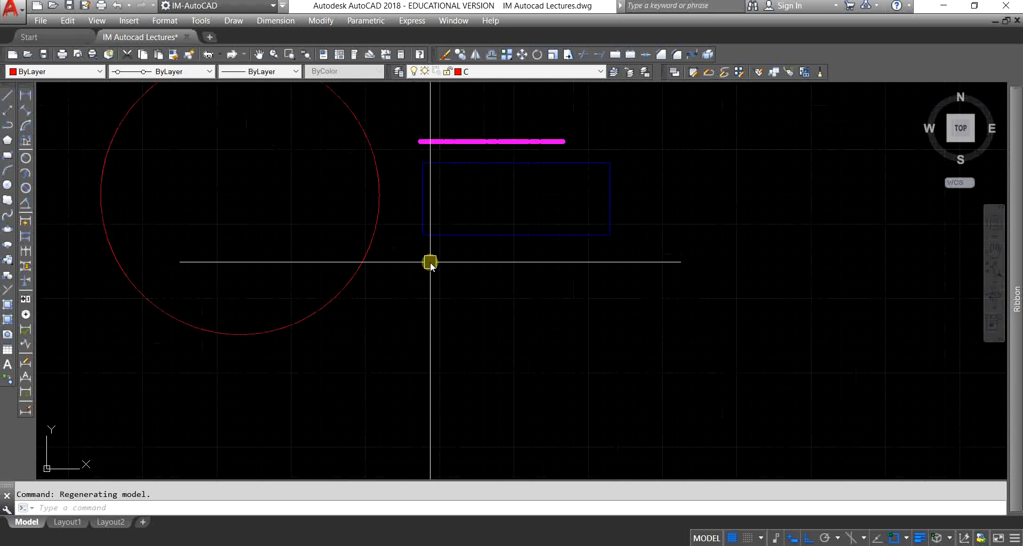
Draw a wide rectangle on layer C below the blue rectangle
{"action": "key", "text": "Escape"}
{"action": "type", "text": "R"}
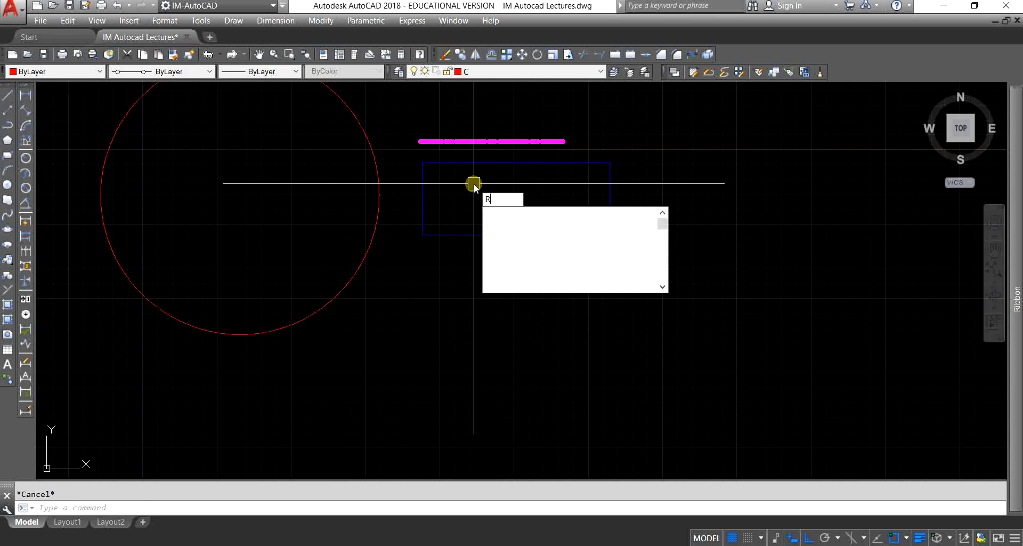
{"action": "type", "text": "EC"}
{"action": "key", "text": "Return"}
{"action": "left_click", "coordinate": [413, 309]}
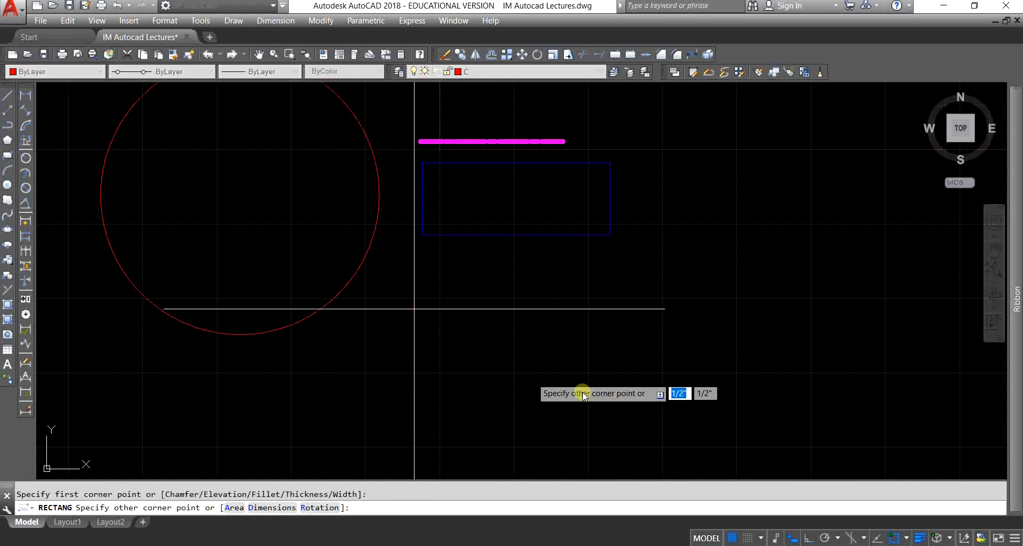
{"action": "mouse_move", "coordinate": [664, 407]}
{"action": "middle_mouse_down"}
{"action": "mouse_move", "coordinate": [677, 400]}
{"action": "mouse_move", "coordinate": [598, 317]}
{"action": "middle_mouse_up"}
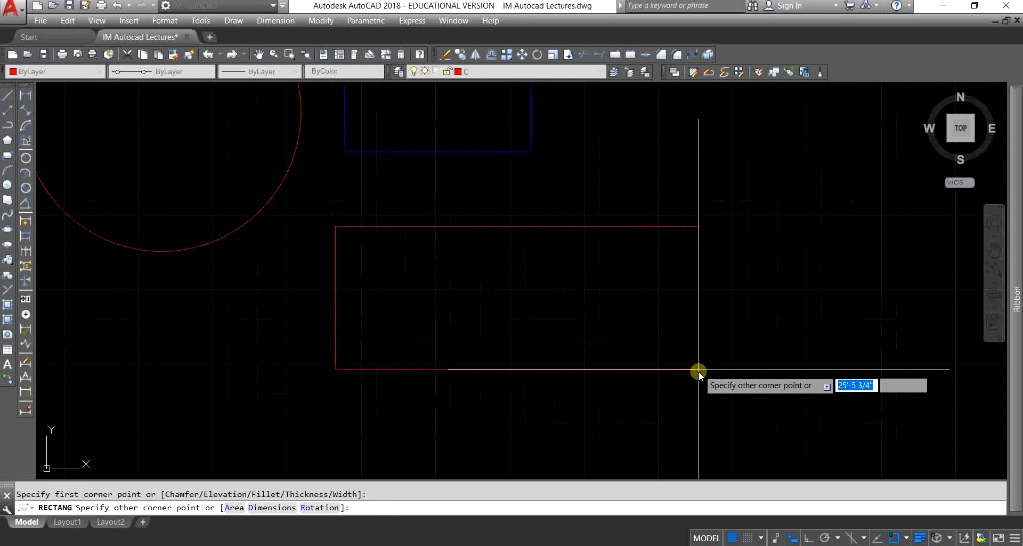
{"action": "left_click", "coordinate": [639, 374]}
{"action": "middle_click_drag", "start_coordinate": [220, 278], "coordinate": [405, 304]}
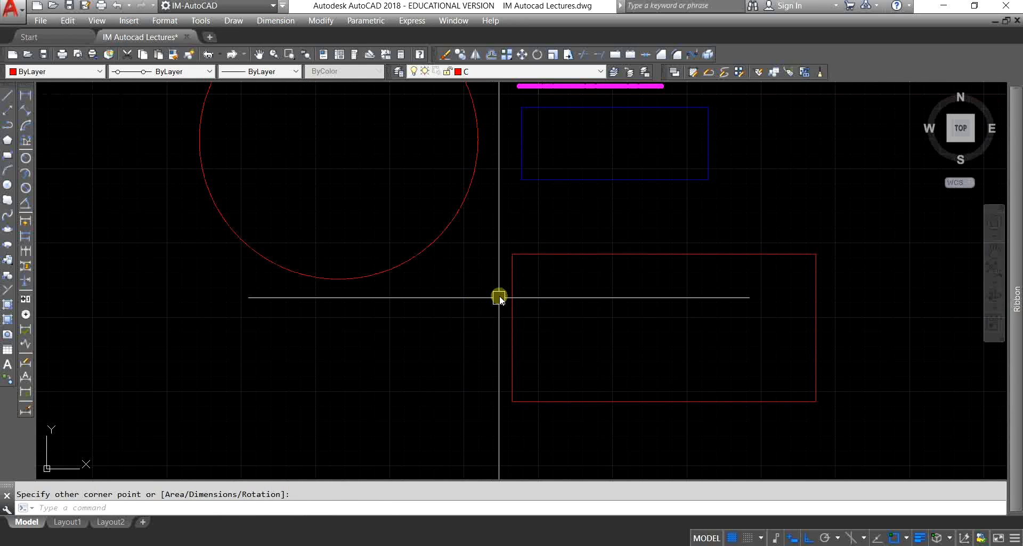
Set the red rectangle's linetype scale to 2 in its properties
{"action": "scroll", "coordinate": [514, 277], "scroll_direction": "up", "scroll_amount": 7}
{"action": "scroll", "coordinate": [513, 271], "scroll_direction": "up", "scroll_amount": 7}
{"action": "left_click", "coordinate": [418, 221]}
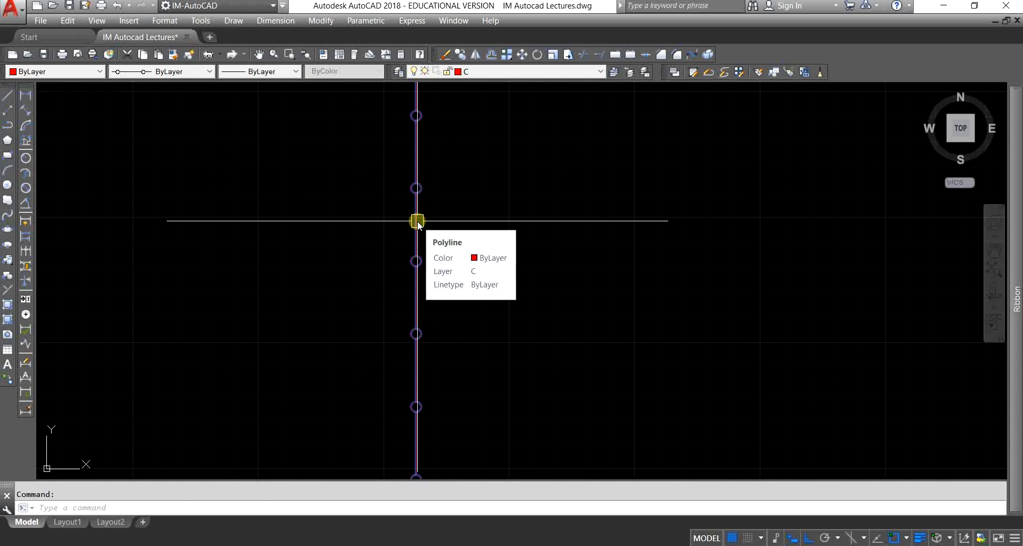
{"action": "right_click", "coordinate": [417, 221]}
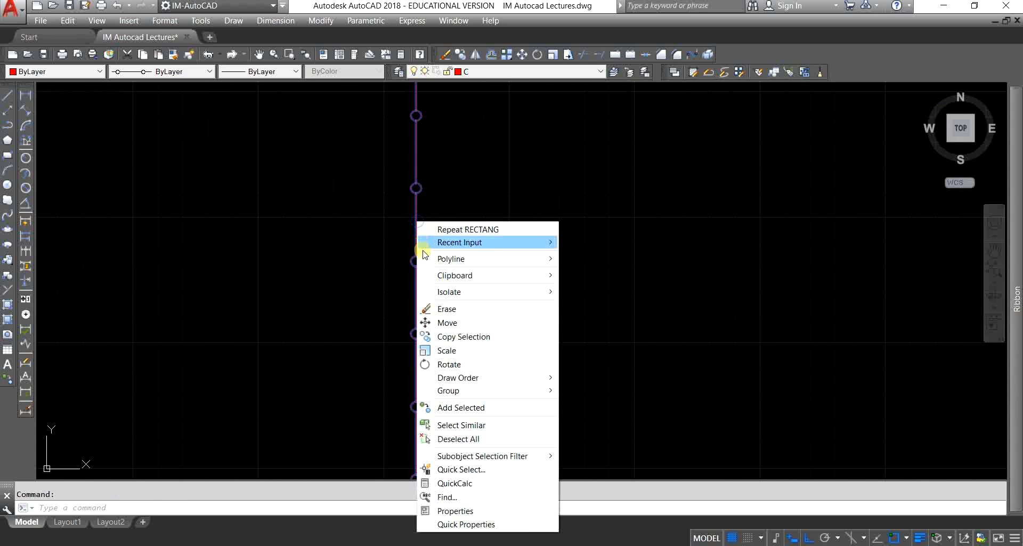
{"action": "left_click", "coordinate": [451, 510]}
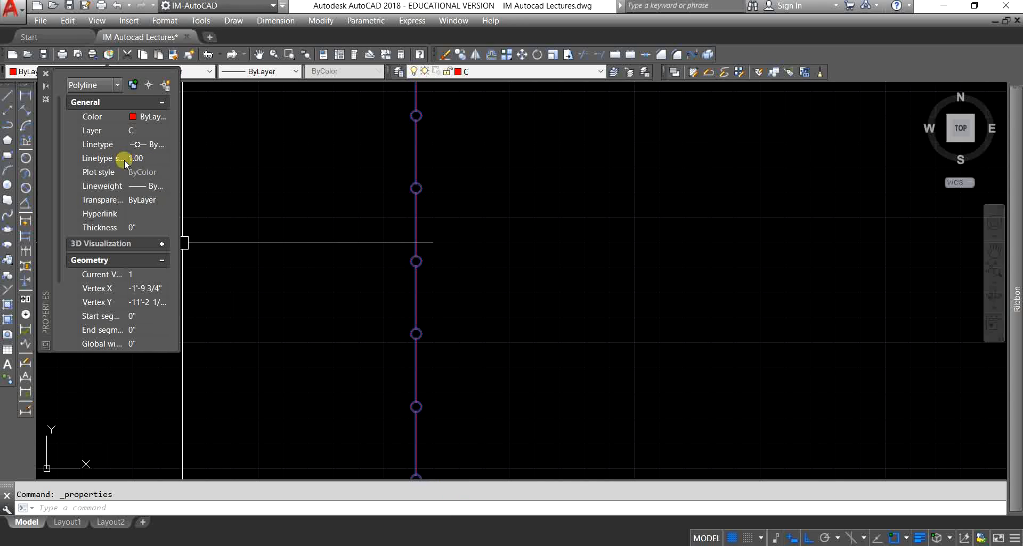
{"action": "left_click", "coordinate": [140, 158]}
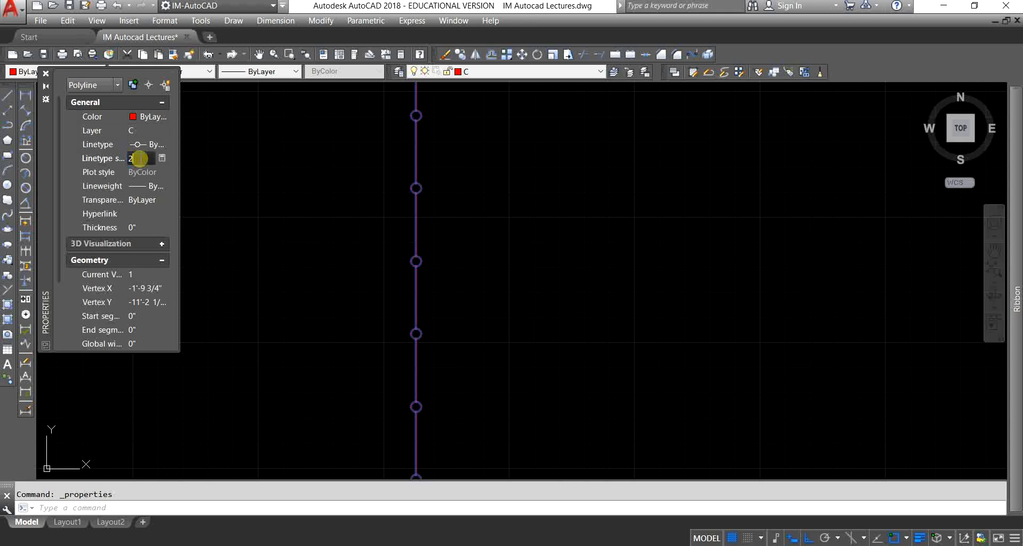
{"action": "type", "text": "2"}
{"action": "key", "text": "Return"}
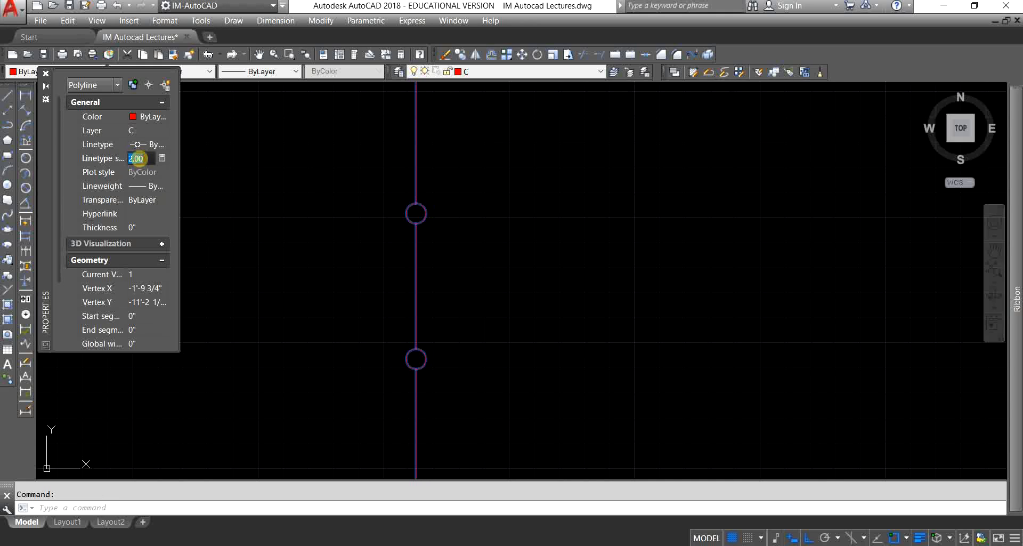
Set the red rectangle's linetype scale to 6, close its properties and check its fence linetype up close
{"action": "type", "text": "6"}
{"action": "key", "text": "Return"}
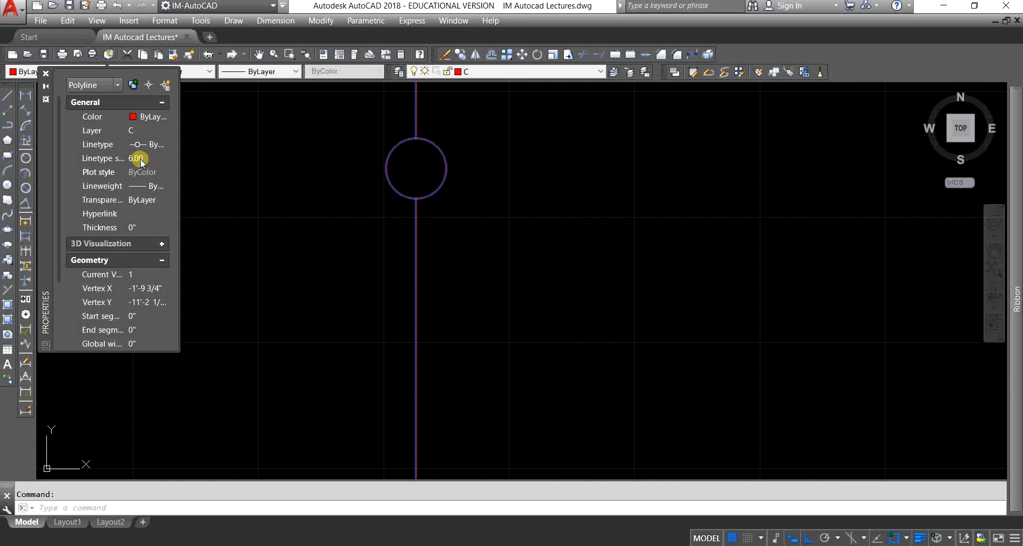
{"action": "left_click", "coordinate": [45, 73]}
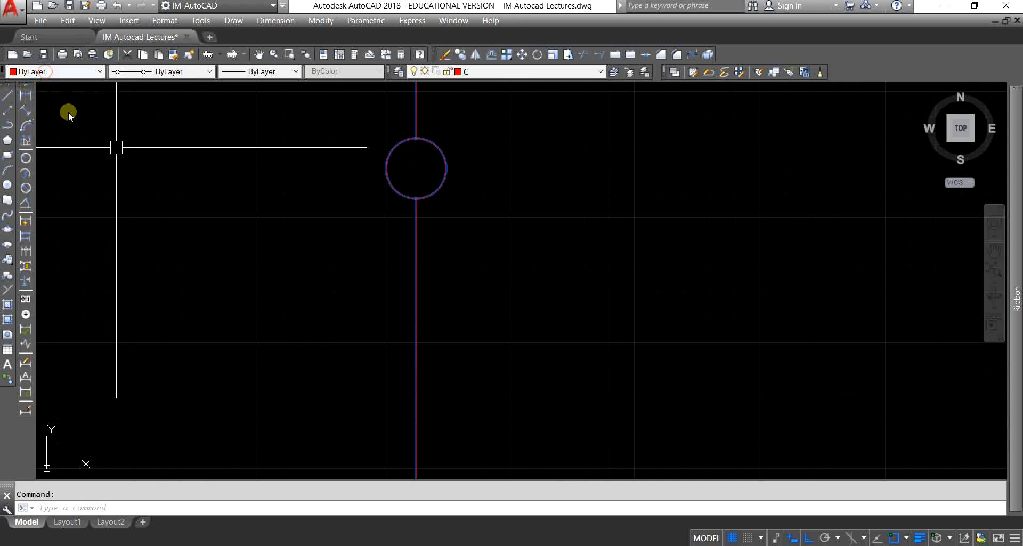
{"action": "key", "text": "Escape"}
{"action": "scroll", "coordinate": [463, 230], "scroll_direction": "down", "scroll_amount": 11}
{"action": "scroll", "coordinate": [427, 256], "scroll_direction": "down", "scroll_amount": 2}
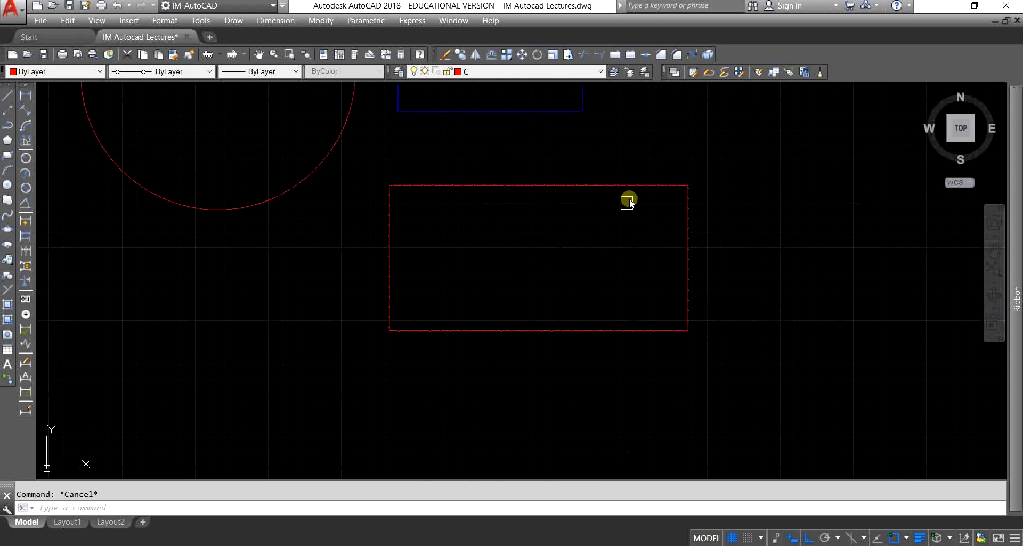
{"action": "scroll", "coordinate": [623, 197], "scroll_direction": "up", "scroll_amount": 5}
{"action": "scroll", "coordinate": [653, 147], "scroll_direction": "up", "scroll_amount": 4}
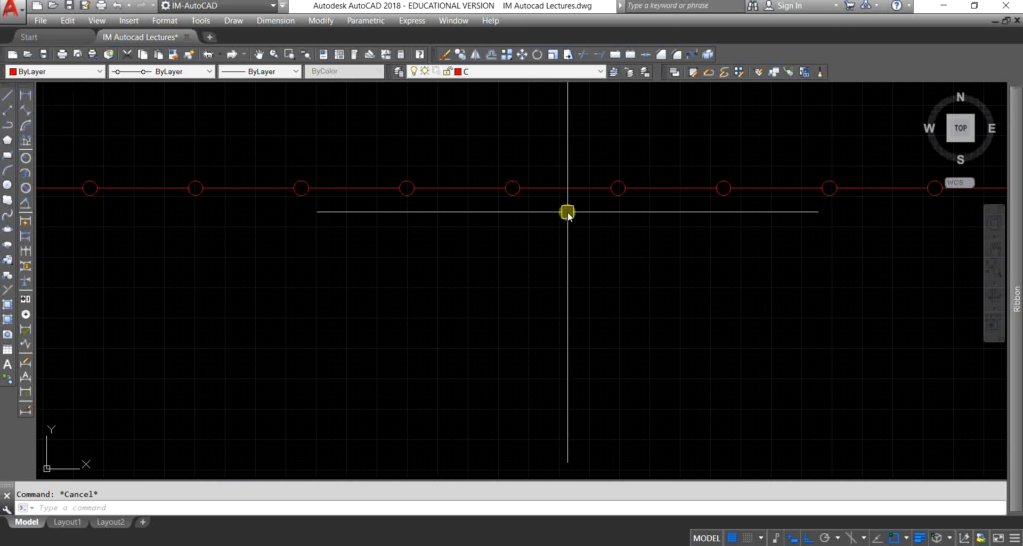
{"action": "scroll", "coordinate": [567, 213], "scroll_direction": "down", "scroll_amount": 6}
{"action": "scroll", "coordinate": [588, 216], "scroll_direction": "down", "scroll_amount": 4}
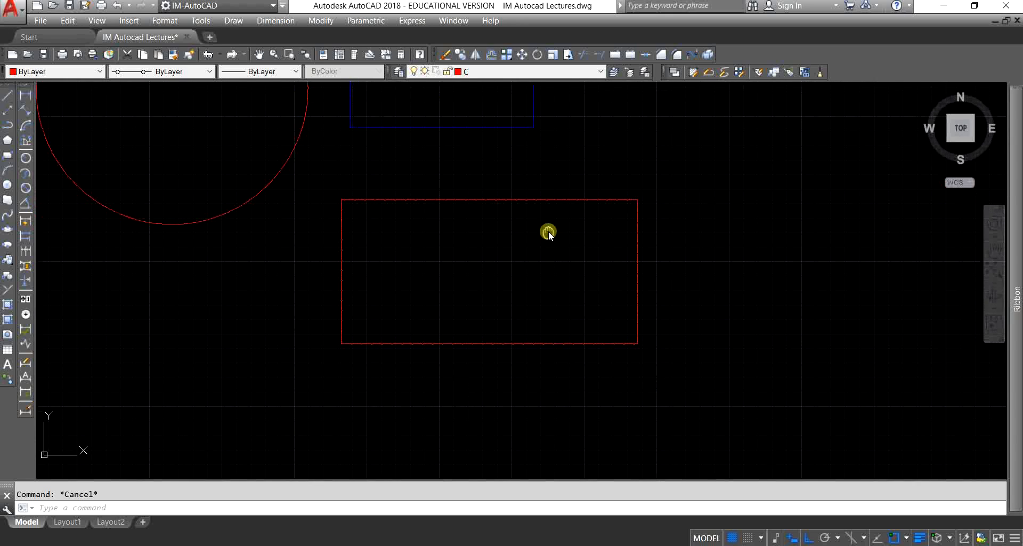
Set the large red circle's linetype scale to 8 in its properties
{"action": "mouse_move", "coordinate": [315, 187]}
{"action": "middle_mouse_down"}
{"action": "mouse_move", "coordinate": [445, 247]}
{"action": "mouse_move", "coordinate": [487, 326]}
{"action": "middle_mouse_up"}
{"action": "left_click", "coordinate": [474, 258]}
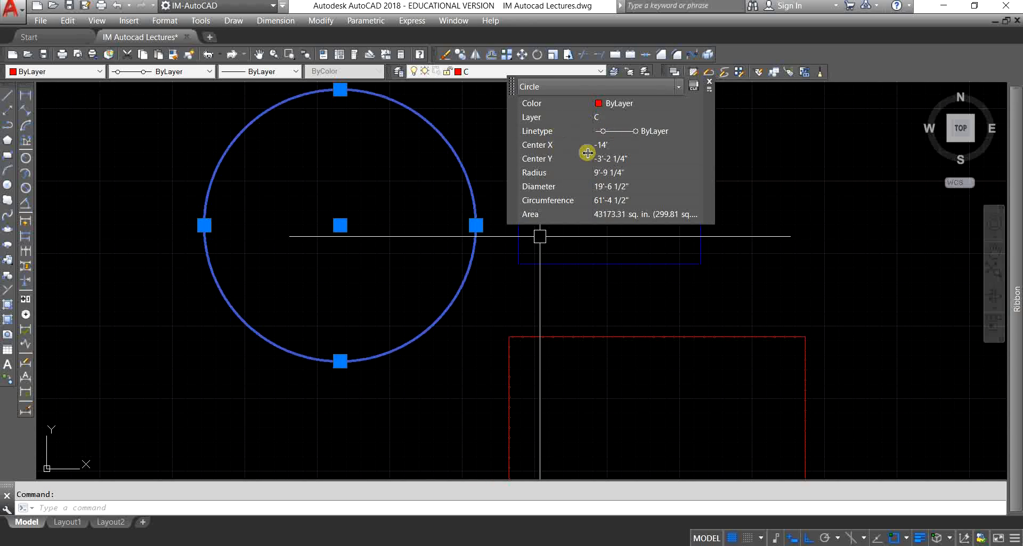
{"action": "left_click", "coordinate": [709, 82]}
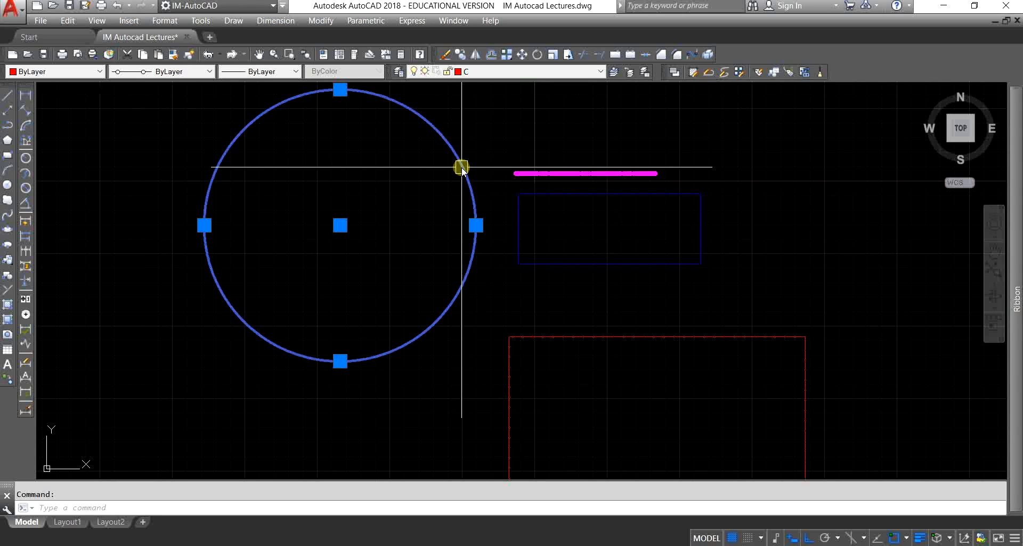
{"action": "key", "text": "ctrl+1"}
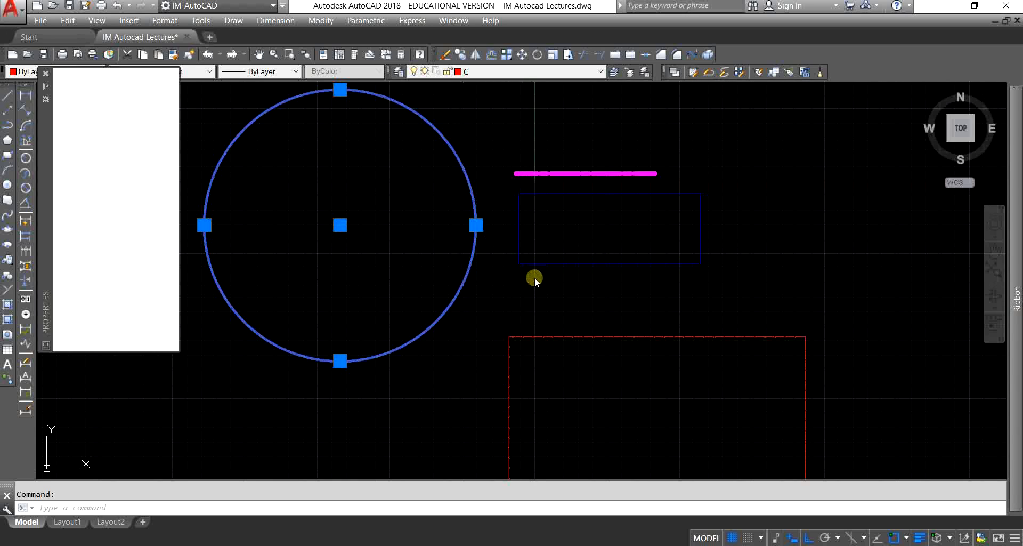
{"action": "left_click", "coordinate": [148, 158]}
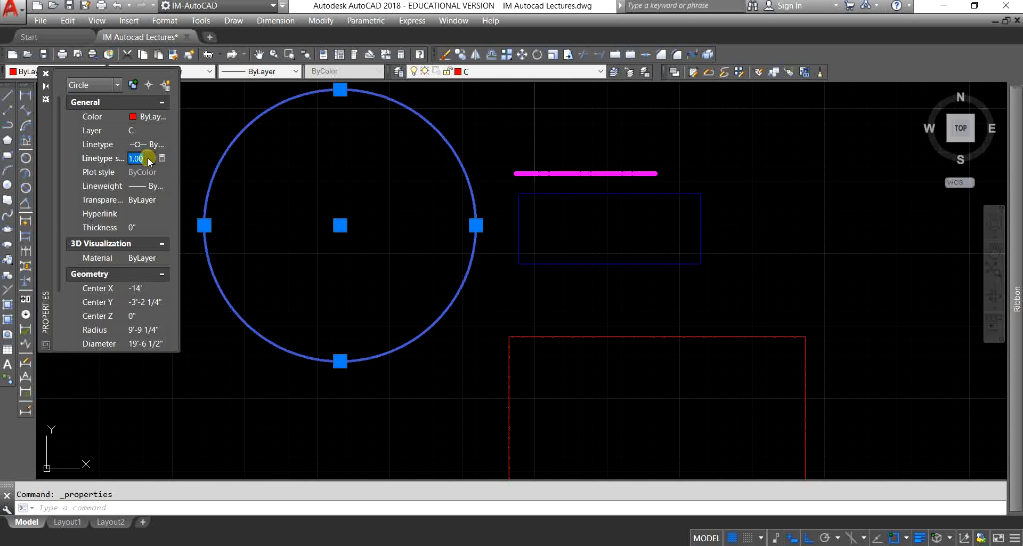
{"action": "type", "text": "8"}
{"action": "key", "text": "Return"}
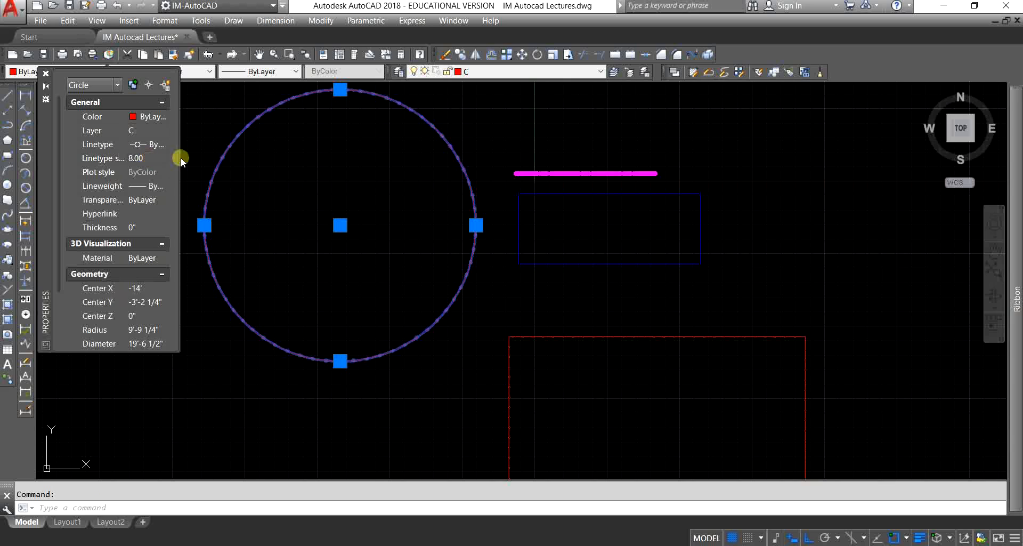
Increase the circle's linetype scale to 15, close its properties and deselect it
{"action": "left_click", "coordinate": [148, 157]}
{"action": "type", "text": "15"}
{"action": "key", "text": "Return"}
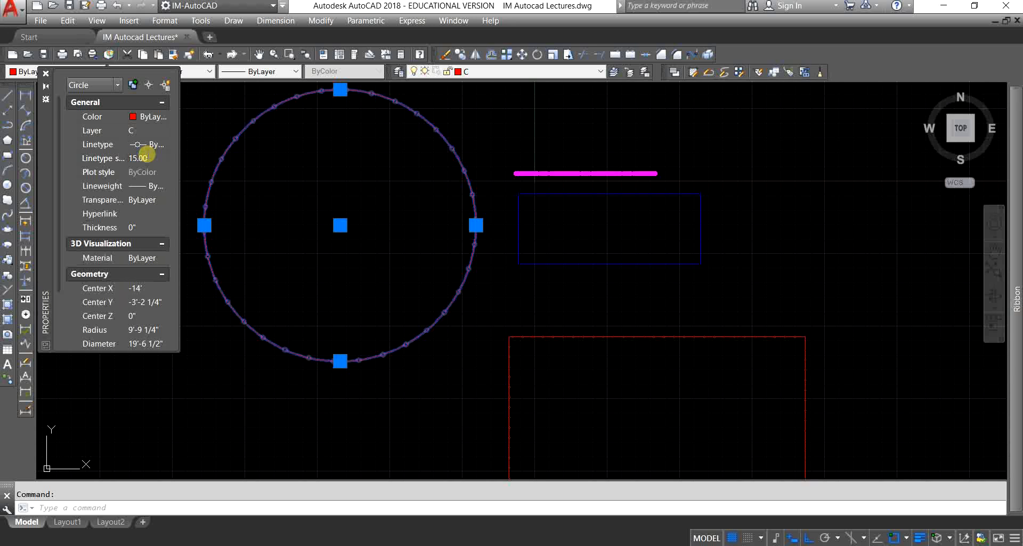
{"action": "left_click", "coordinate": [45, 74]}
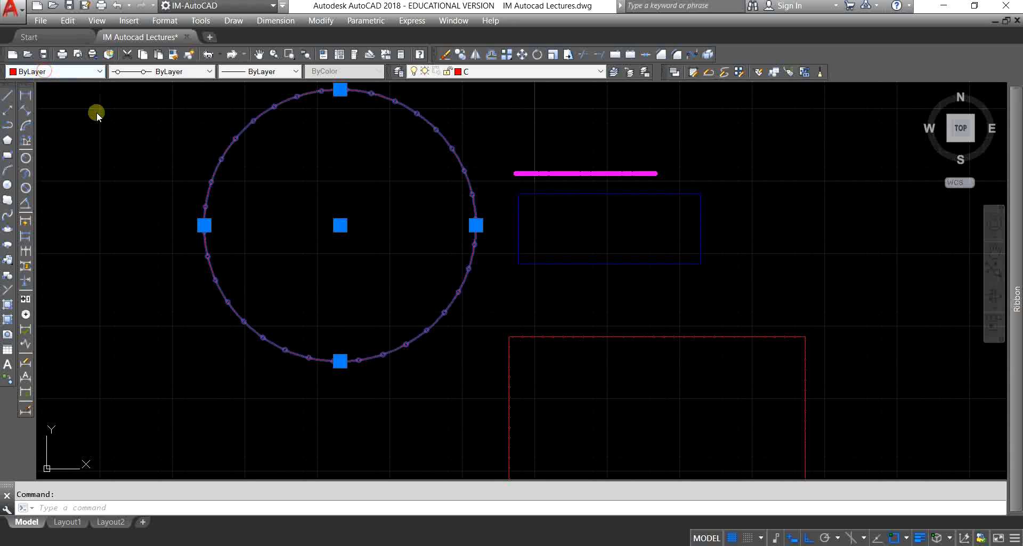
{"action": "key", "text": "Escape"}
Erase the red rectangle below the blue one
{"action": "scroll", "coordinate": [474, 274], "scroll_direction": "down", "scroll_amount": 2}
{"action": "middle_click_drag", "start_coordinate": [516, 328], "coordinate": [488, 322]}
{"action": "left_click_drag", "start_coordinate": [627, 300], "coordinate": [605, 344]}
{"action": "left_click", "coordinate": [605, 344]}
{"action": "key", "text": "Escape"}
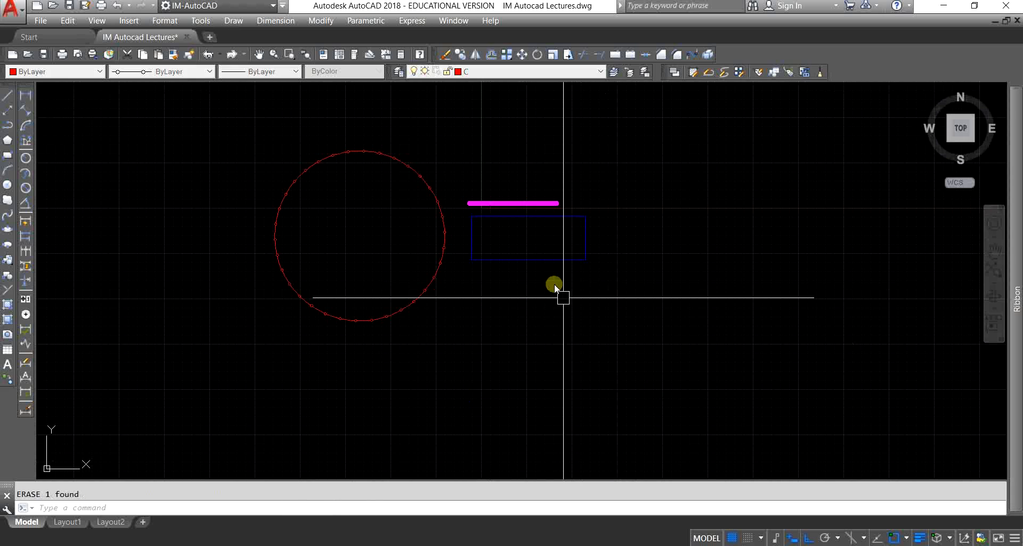
Move the magenta line slightly upward, farther away from the blue rectangle
{"action": "scroll", "coordinate": [514, 206], "scroll_direction": "up", "scroll_amount": 6}
{"action": "left_click", "coordinate": [514, 201]}
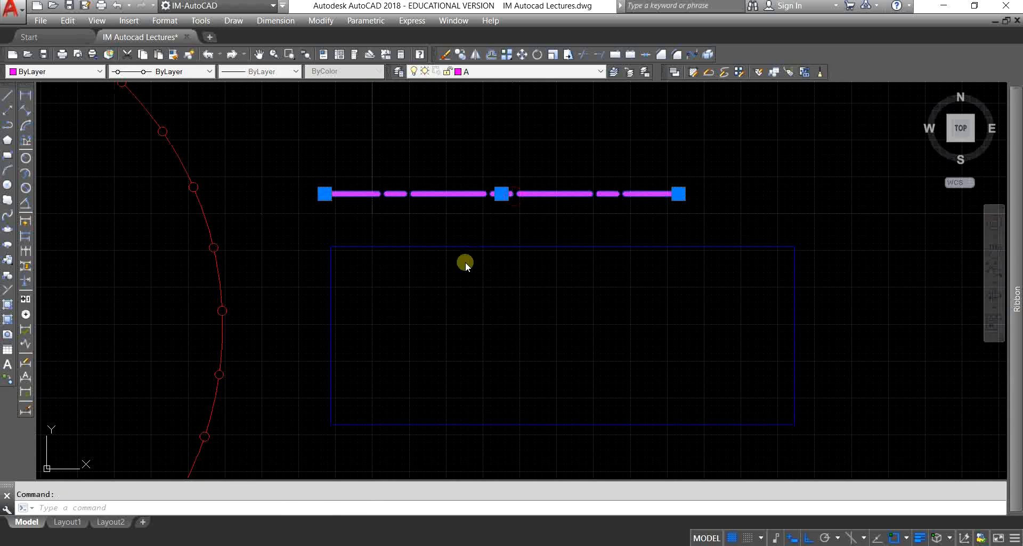
{"action": "type", "text": "m"}
{"action": "key", "text": "Return"}
{"action": "scroll", "coordinate": [458, 303], "scroll_direction": "down", "scroll_amount": 2}
{"action": "left_click", "coordinate": [788, 324]}
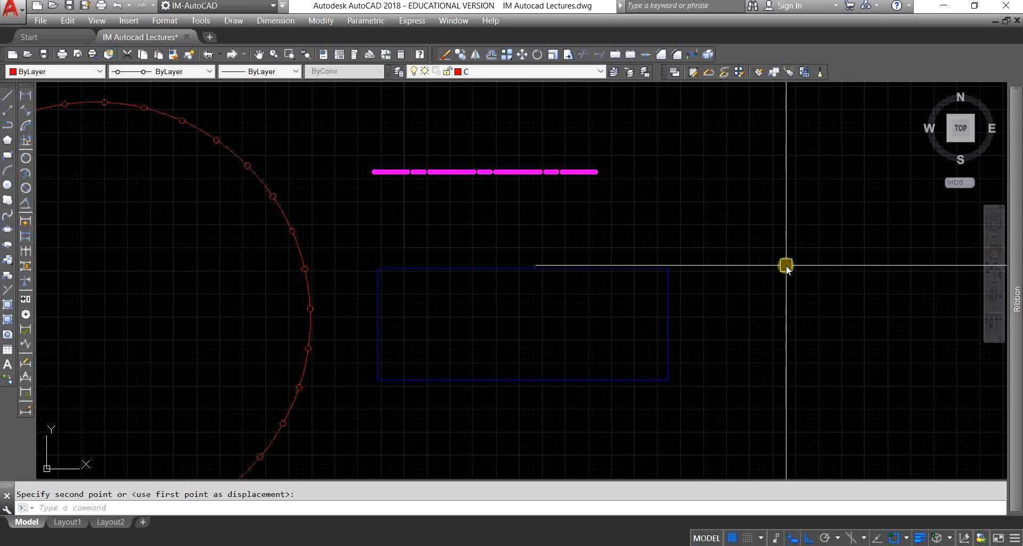
{"action": "left_click", "coordinate": [785, 264]}
{"action": "key", "text": "Escape"}
{"action": "scroll", "coordinate": [688, 264], "scroll_direction": "down", "scroll_amount": 4}
{"action": "scroll", "coordinate": [589, 249], "scroll_direction": "up", "scroll_amount": 2}
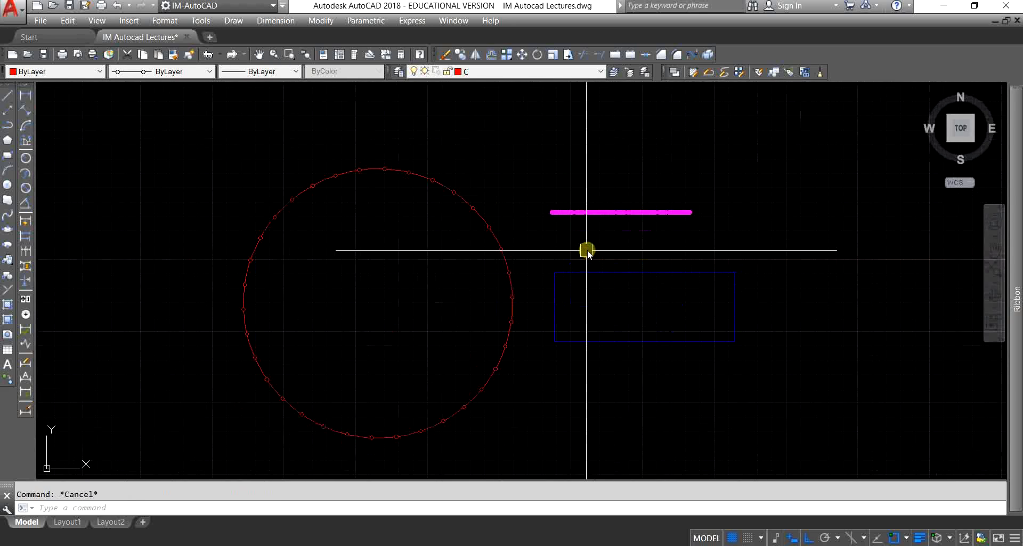
Make layer A the current layer
{"action": "left_click", "coordinate": [486, 72]}
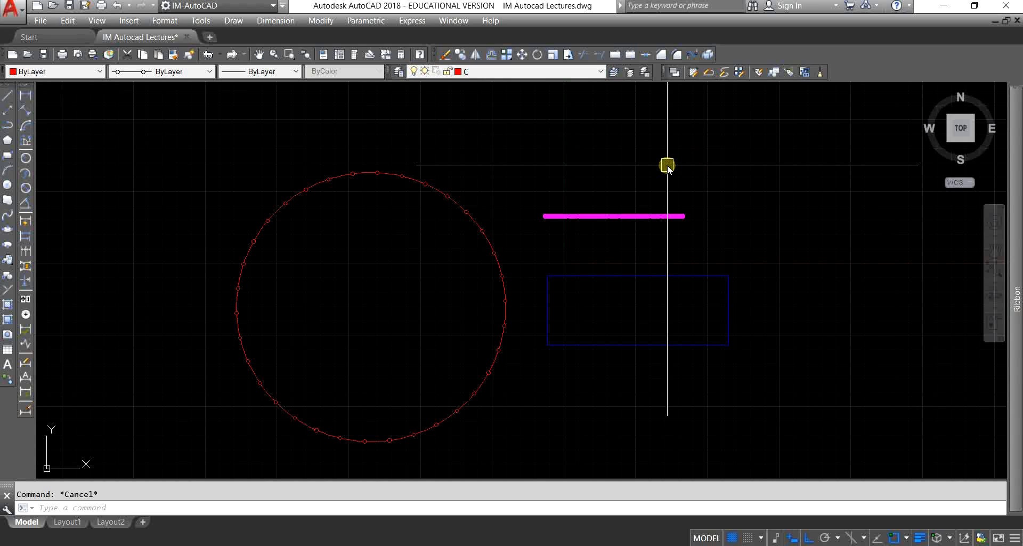
{"action": "middle_click_drag", "start_coordinate": [628, 240], "coordinate": [603, 231]}
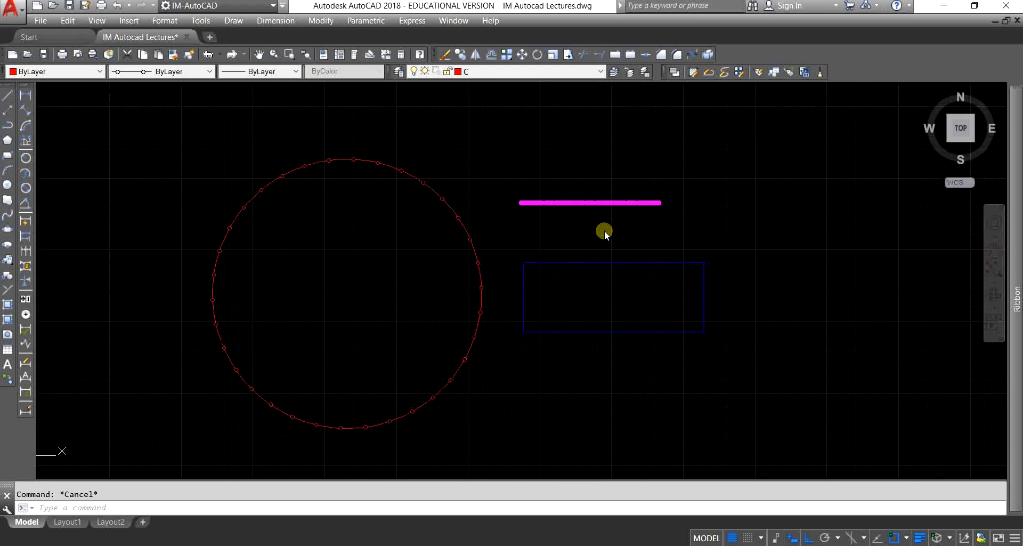
{"action": "left_click", "coordinate": [552, 73]}
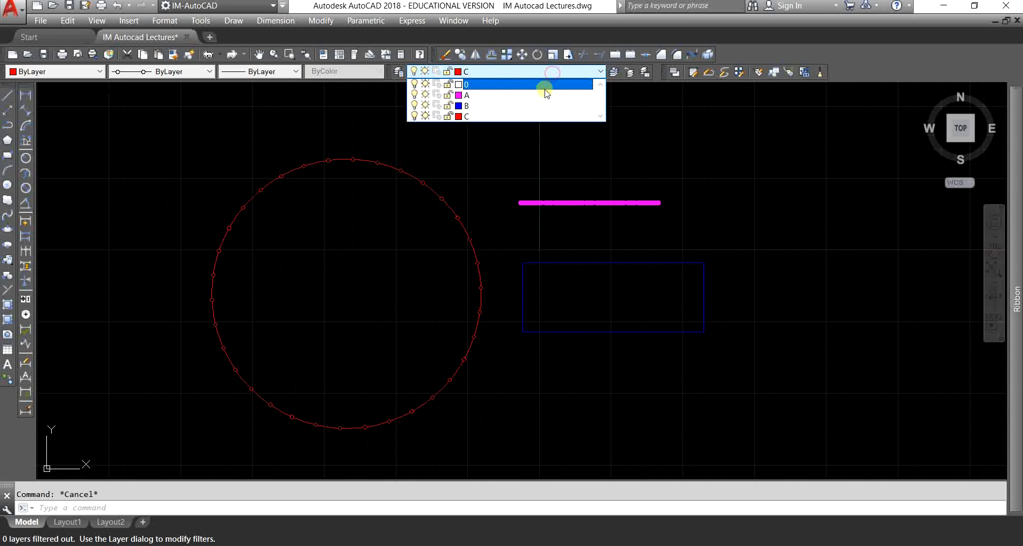
{"action": "left_click", "coordinate": [541, 95]}
{"action": "middle_click_drag", "start_coordinate": [527, 185], "coordinate": [537, 189]}
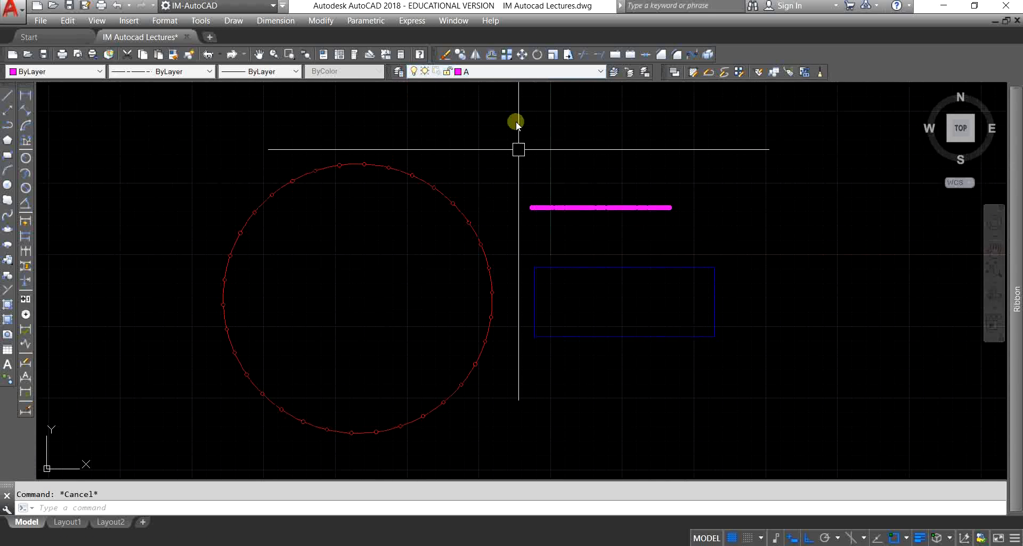
Turn off layer A while it is the current layer
{"action": "left_click", "coordinate": [500, 73]}
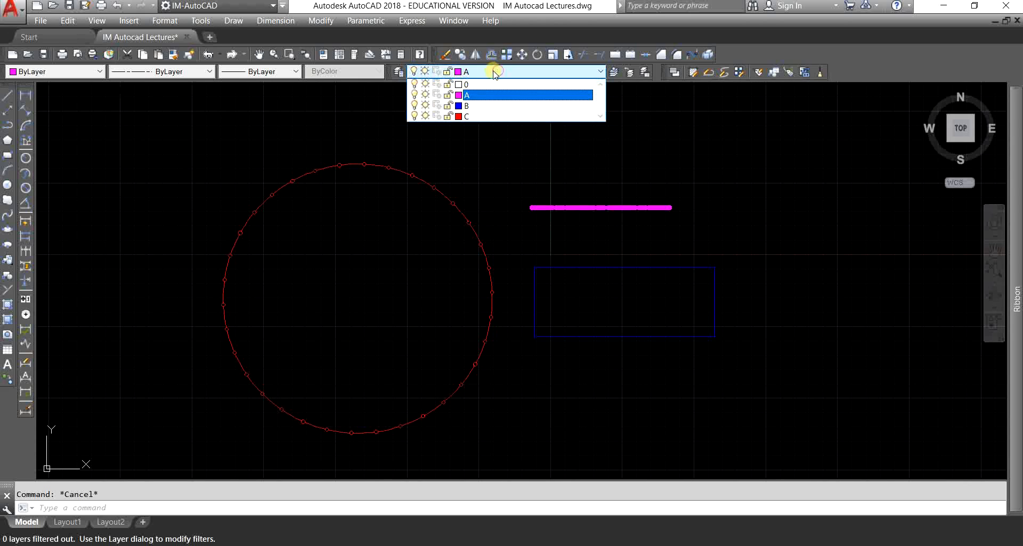
{"action": "left_click", "coordinate": [415, 94]}
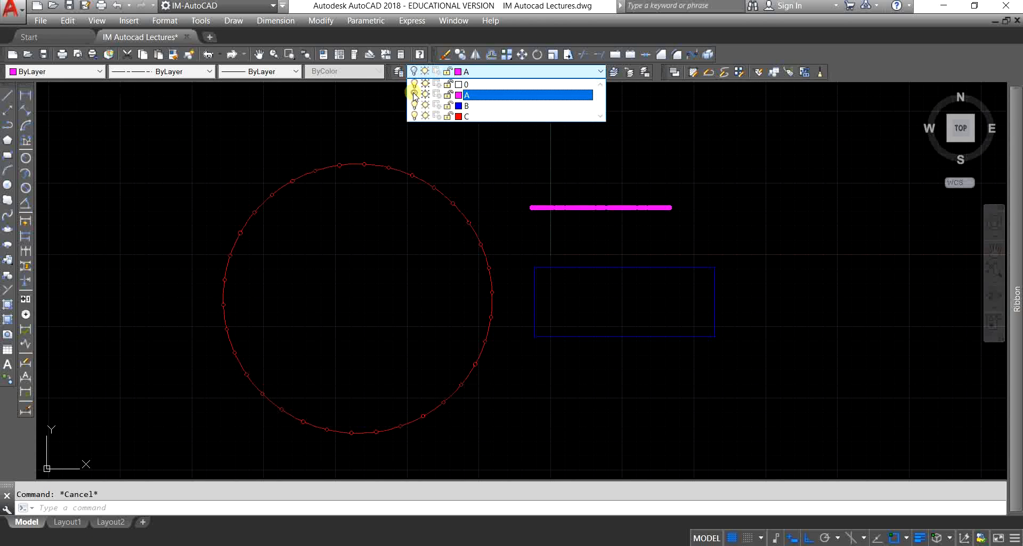
{"action": "left_click", "coordinate": [747, 142]}
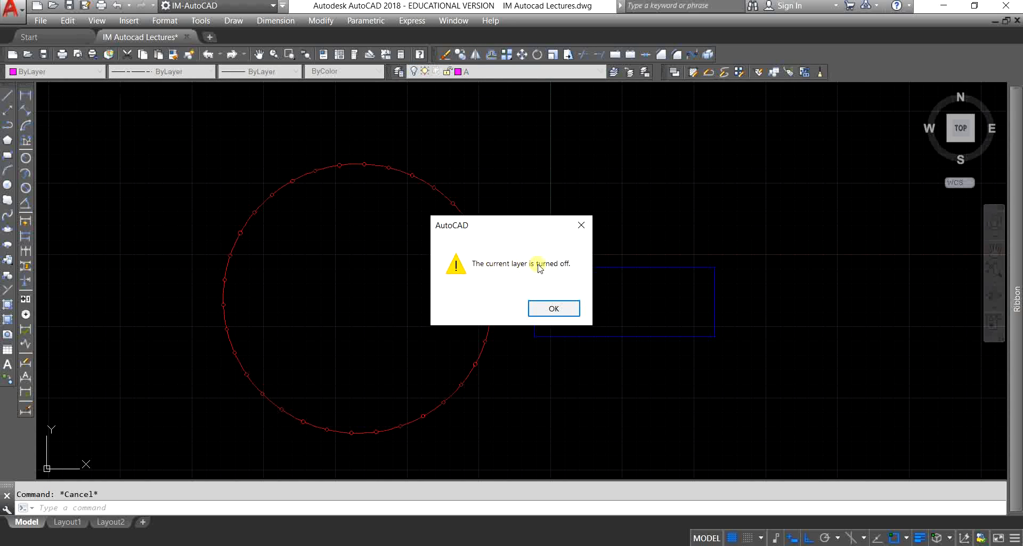
{"action": "left_click", "coordinate": [553, 308]}
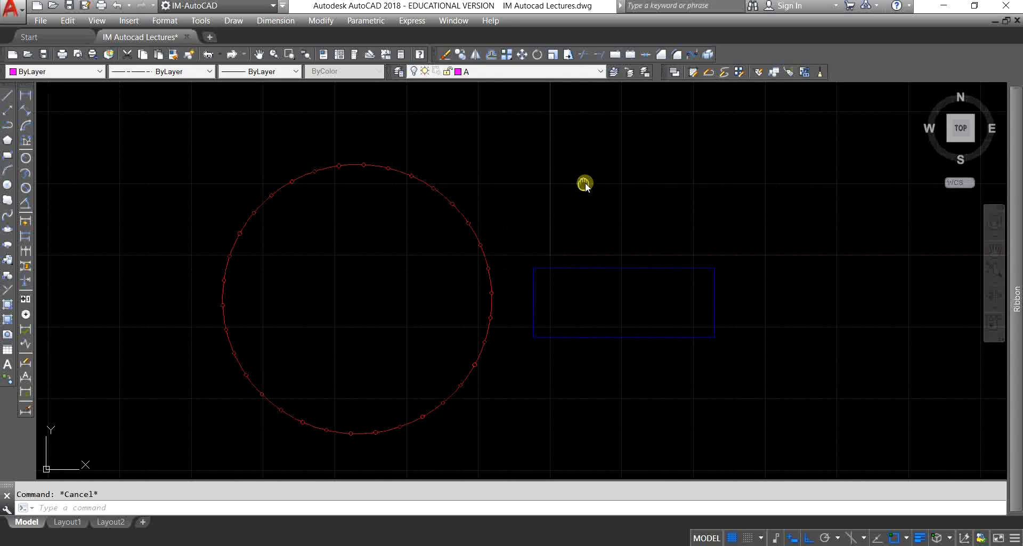
Switch to the lecture notes and read the rules for frozen and locked layers
{"action": "middle_click_drag", "start_coordinate": [585, 183], "coordinate": [561, 212]}
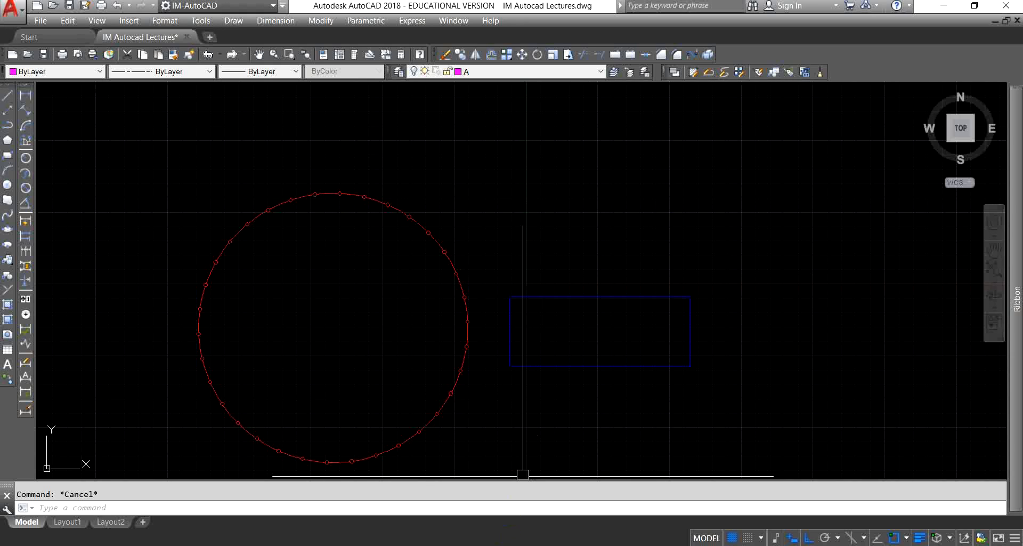
{"action": "left_click", "coordinate": [487, 544]}
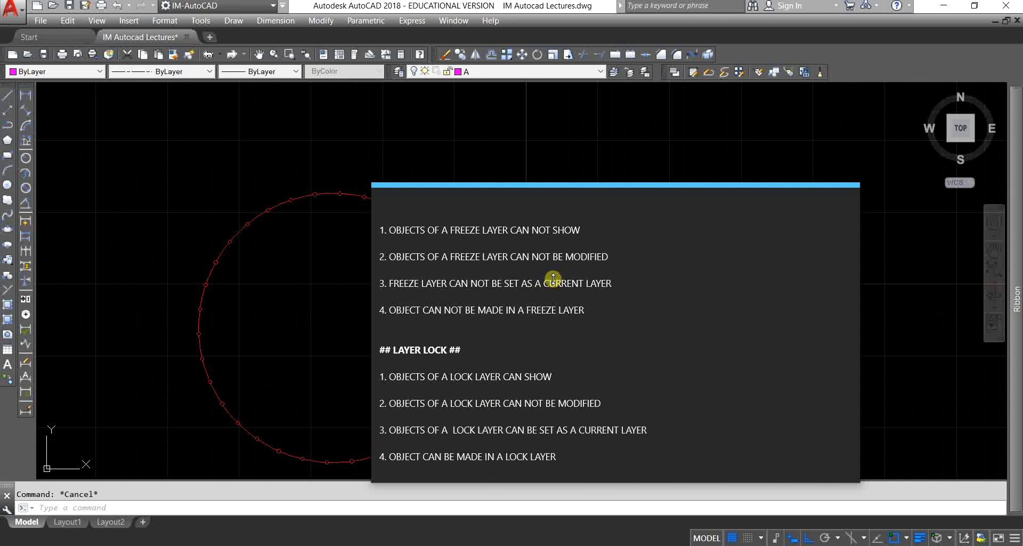
Leave the lecture notes, turn layer A back on in the drawing, and test selecting its magenta line
{"action": "scroll", "coordinate": [553, 278], "scroll_direction": "up", "scroll_amount": 5}
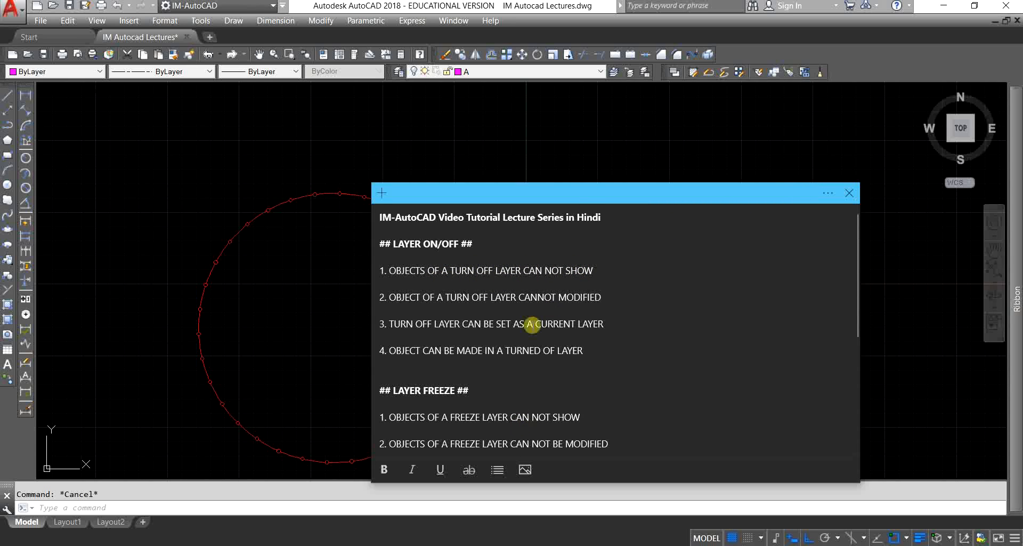
{"action": "left_click", "coordinate": [596, 156]}
{"action": "middle_click_drag", "start_coordinate": [595, 219], "coordinate": [568, 248]}
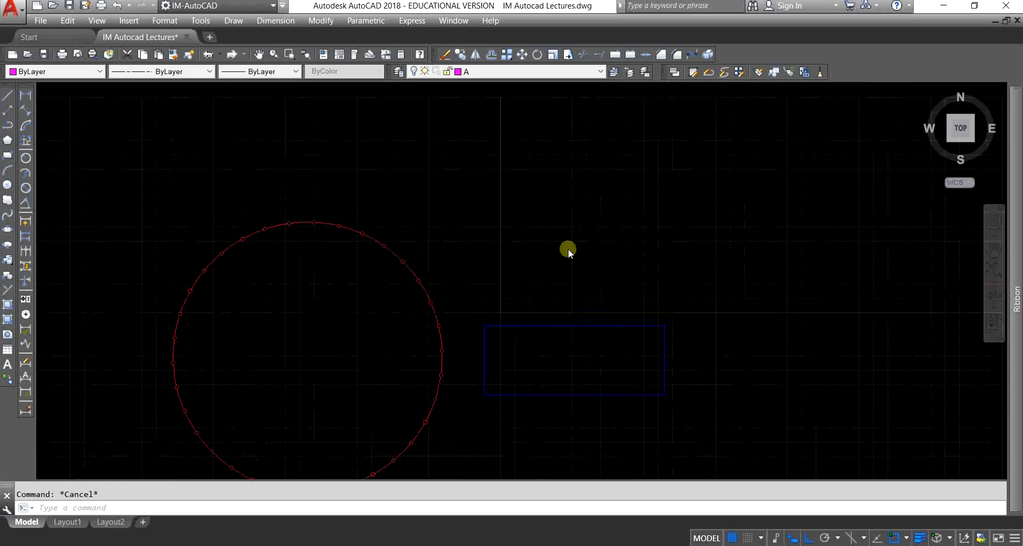
{"action": "left_click", "coordinate": [486, 73]}
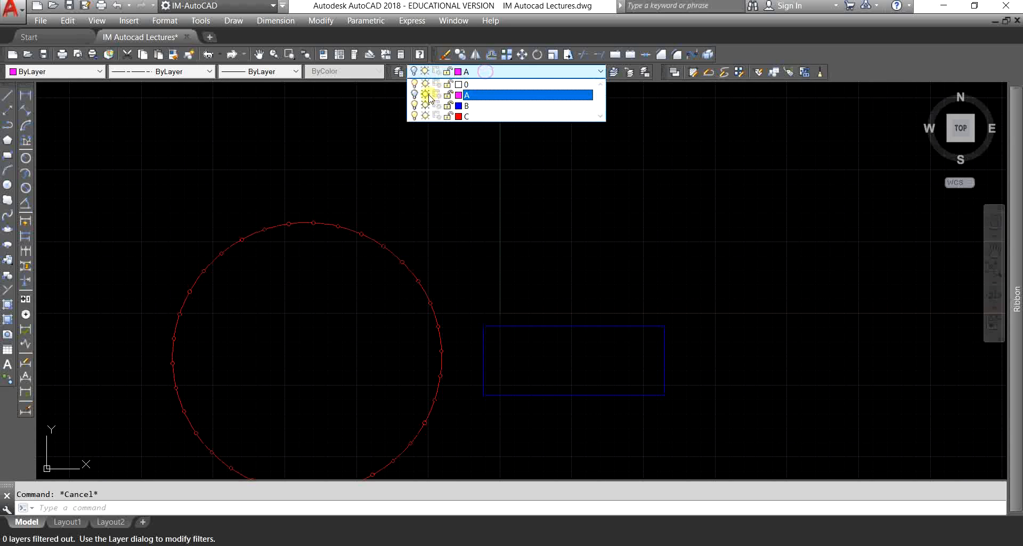
{"action": "left_click", "coordinate": [485, 222]}
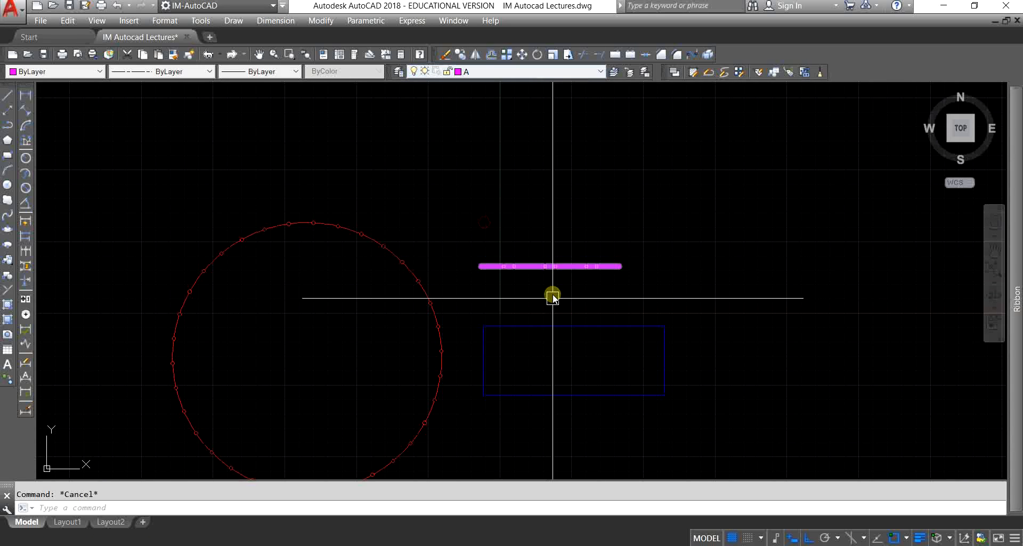
{"action": "middle_click_drag", "start_coordinate": [549, 299], "coordinate": [514, 319]}
{"action": "scroll", "coordinate": [503, 285], "scroll_direction": "up", "scroll_amount": 10}
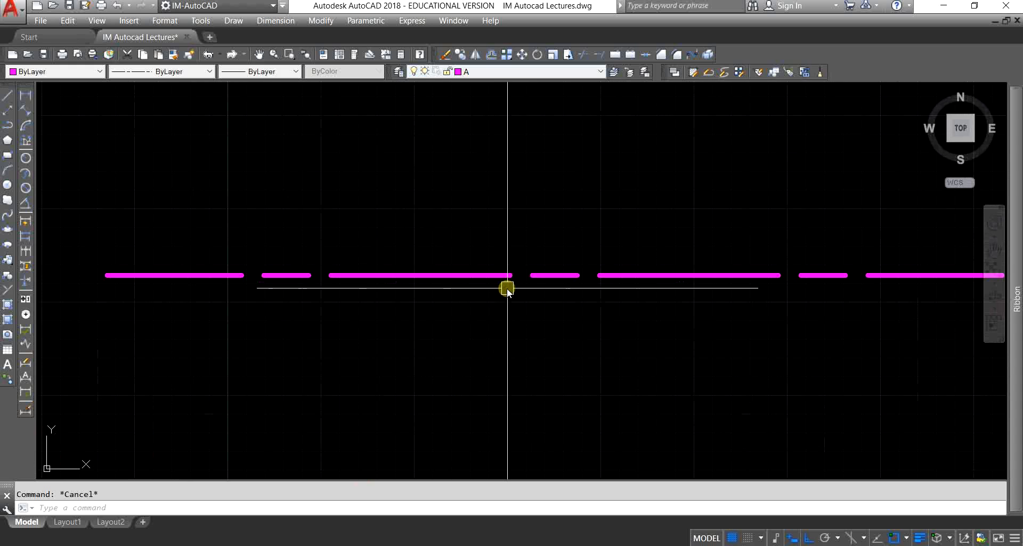
{"action": "left_click", "coordinate": [576, 296]}
{"action": "left_click", "coordinate": [507, 218]}
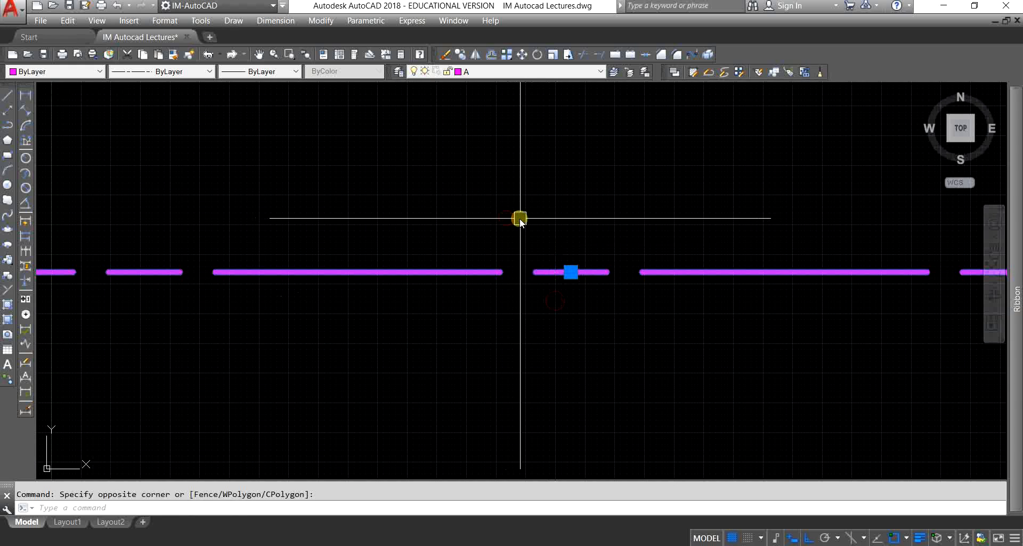
{"action": "scroll", "coordinate": [525, 225], "scroll_direction": "down", "scroll_amount": 5}
{"action": "key", "text": "Escape"}
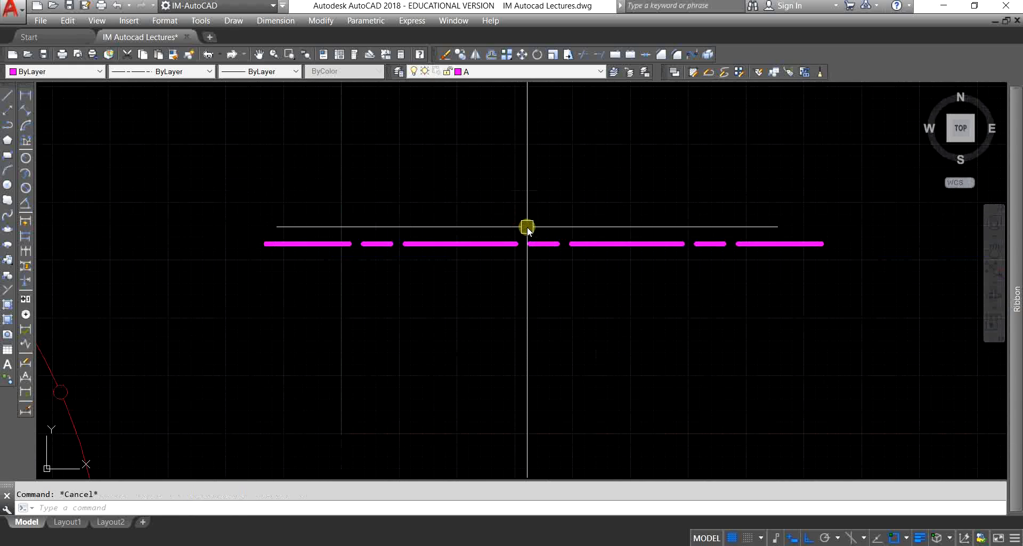
Turn off layer A again while it is the current layer
{"action": "left_click", "coordinate": [500, 72]}
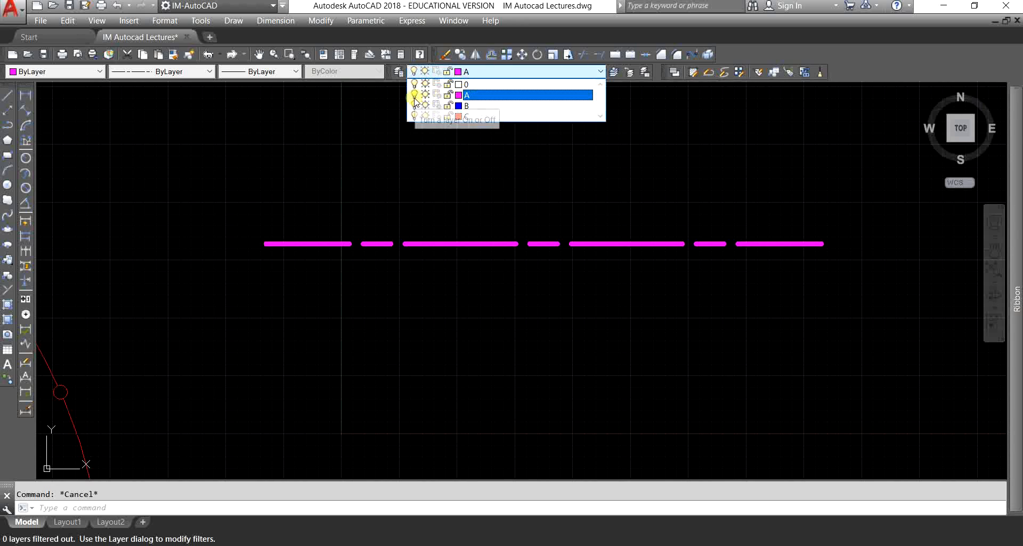
{"action": "left_click", "coordinate": [414, 95]}
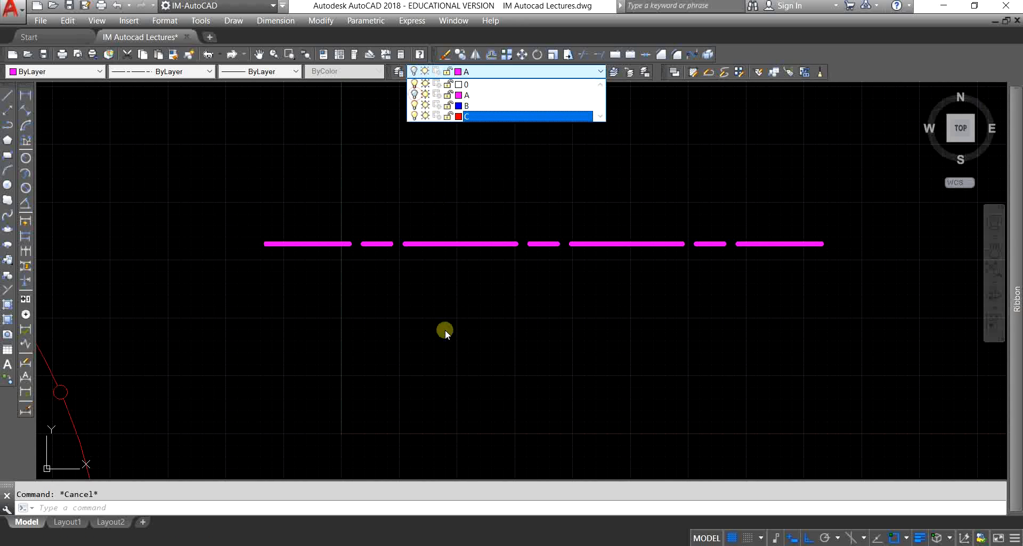
{"action": "left_click", "coordinate": [447, 339]}
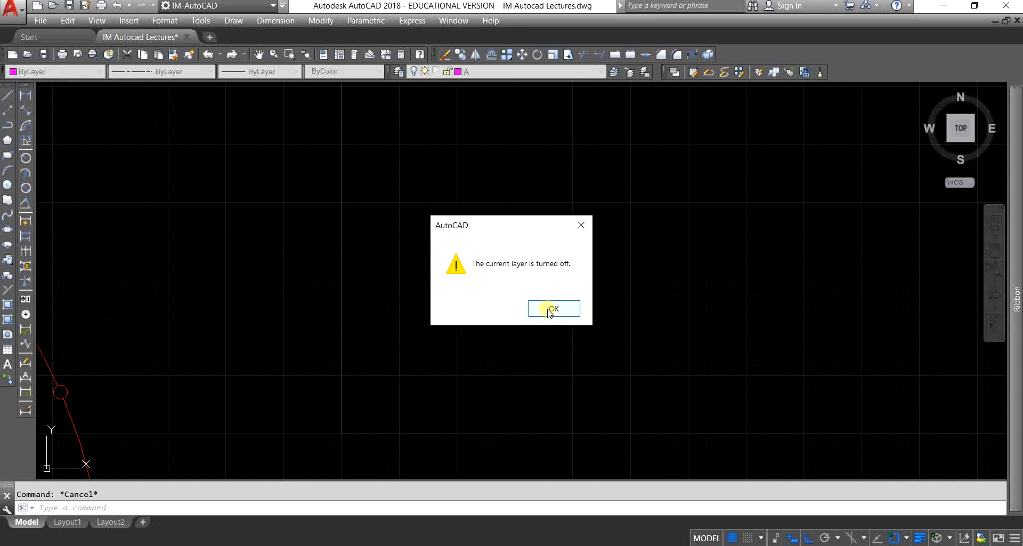
{"action": "left_click", "coordinate": [550, 309]}
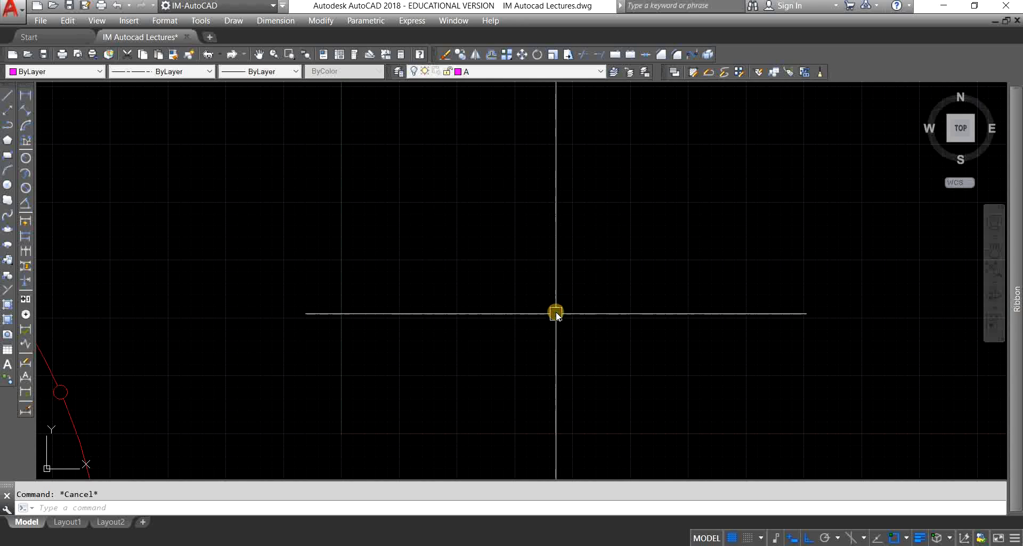
Switch to the lecture notes and highlight the second and third rules under Layer On/Off
{"action": "left_click", "coordinate": [497, 545]}
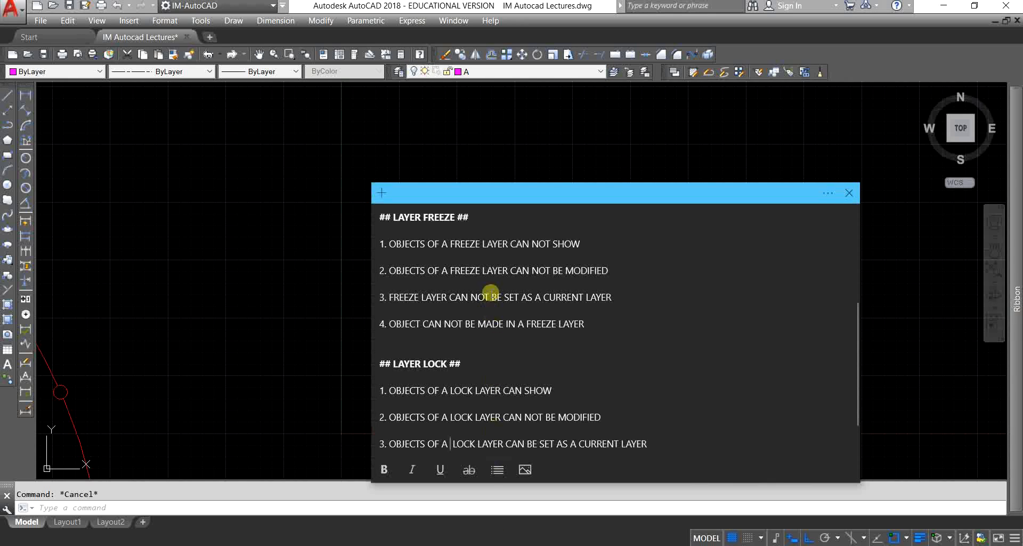
{"action": "scroll", "coordinate": [731, 347], "scroll_direction": "up", "scroll_amount": 3}
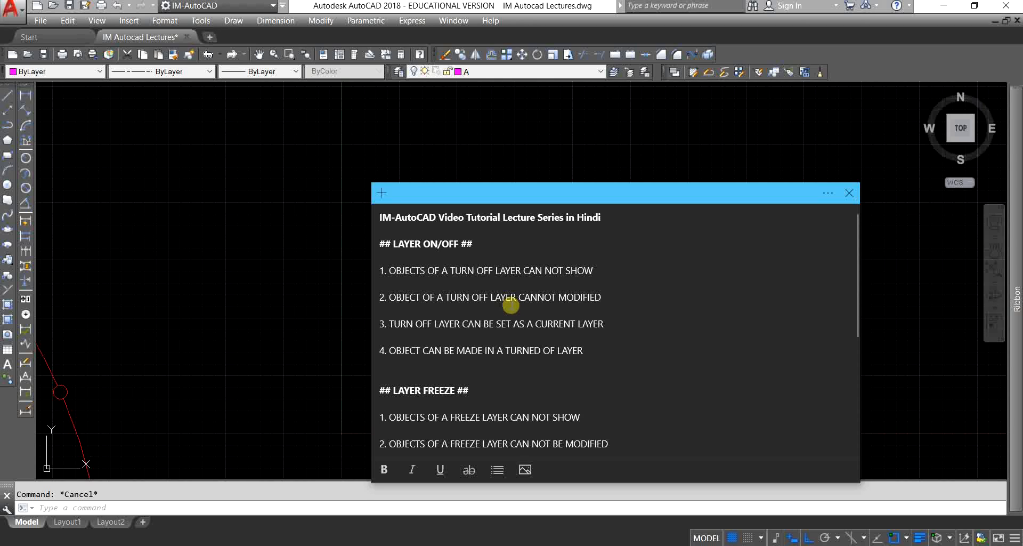
{"action": "left_click_drag", "start_coordinate": [602, 296], "coordinate": [401, 296]}
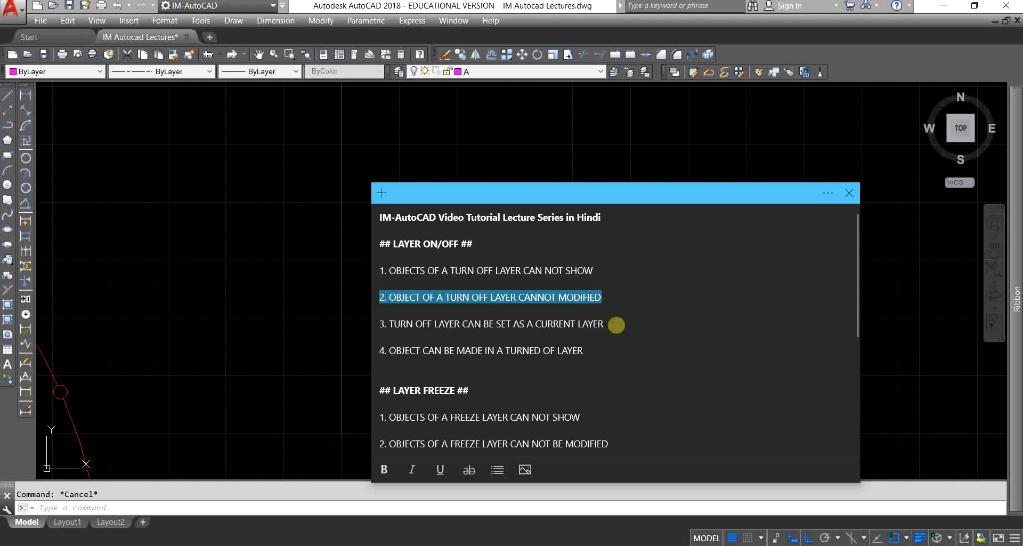
{"action": "left_click_drag", "start_coordinate": [616, 325], "coordinate": [382, 330]}
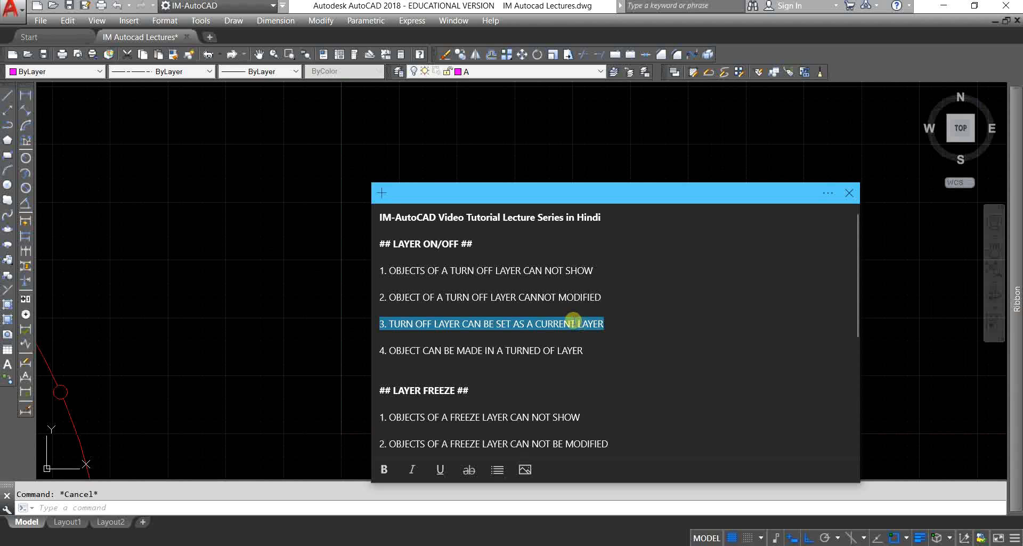
Return to the drawing, set layer B as current, and make the turned-off layer A current again
{"action": "left_click", "coordinate": [625, 142]}
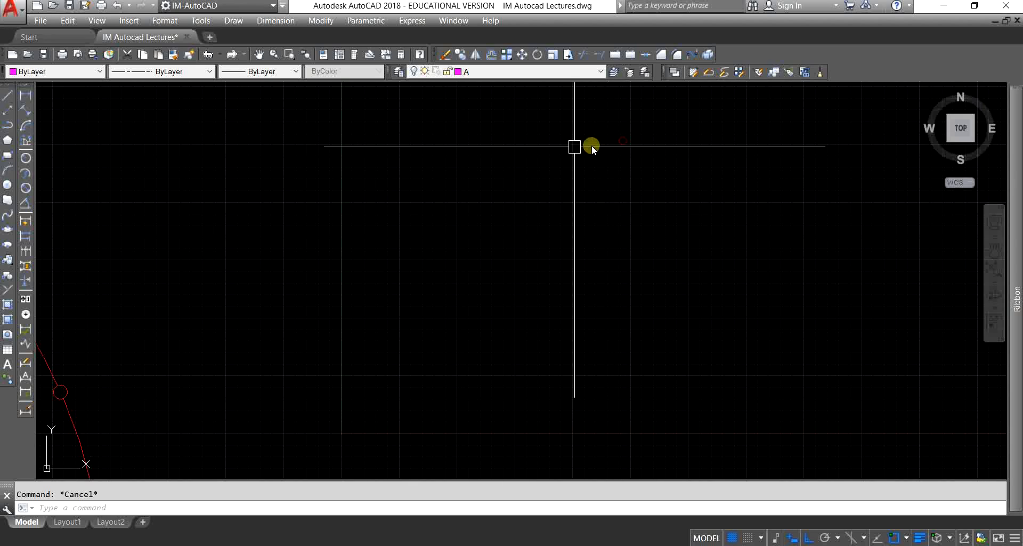
{"action": "left_click", "coordinate": [490, 74]}
{"action": "left_click", "coordinate": [486, 101]}
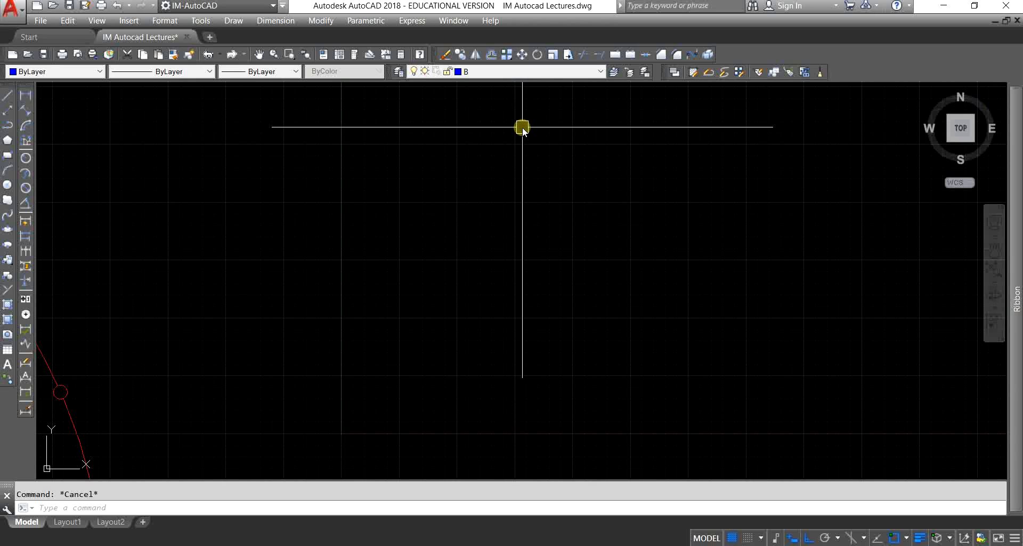
{"action": "left_click", "coordinate": [505, 73]}
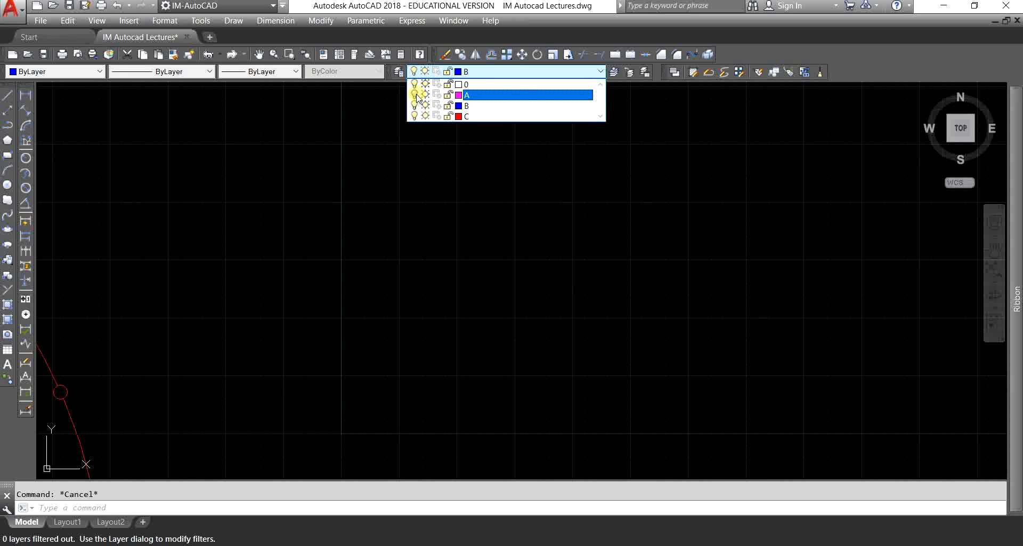
{"action": "left_click", "coordinate": [416, 95]}
{"action": "left_click", "coordinate": [489, 96]}
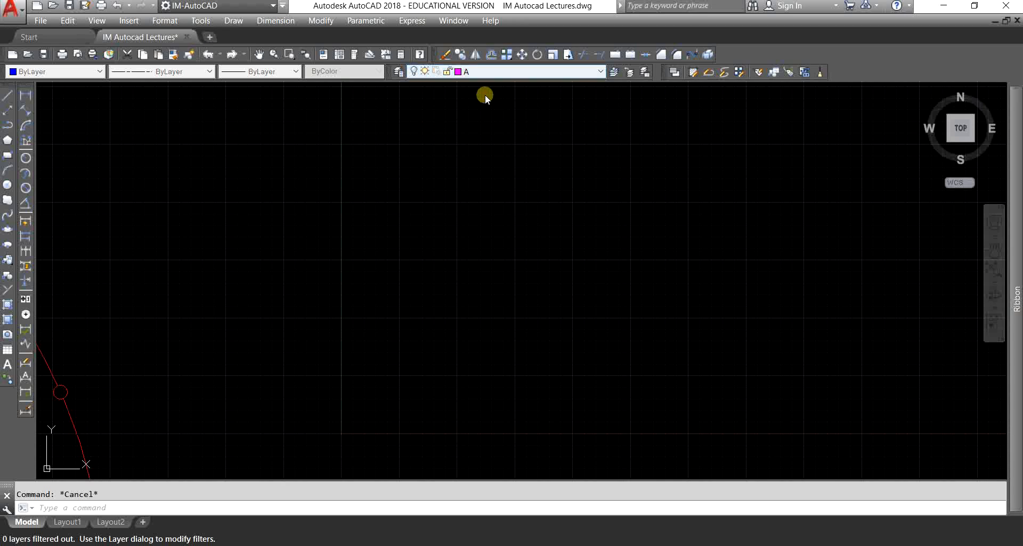
{"action": "left_click", "coordinate": [545, 310]}
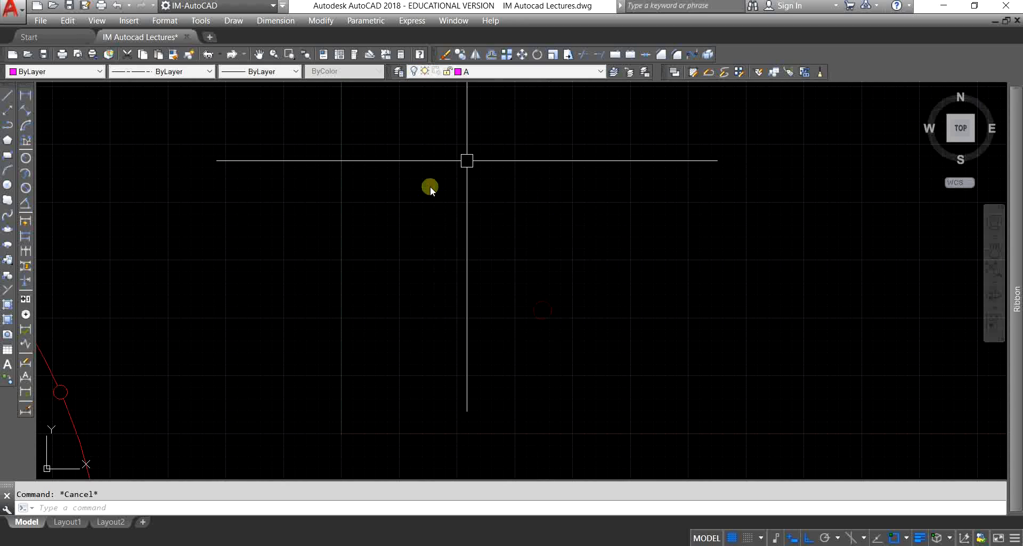
{"action": "scroll", "coordinate": [498, 201], "scroll_direction": "up", "scroll_amount": 3}
{"action": "scroll", "coordinate": [447, 144], "scroll_direction": "down", "scroll_amount": 2}
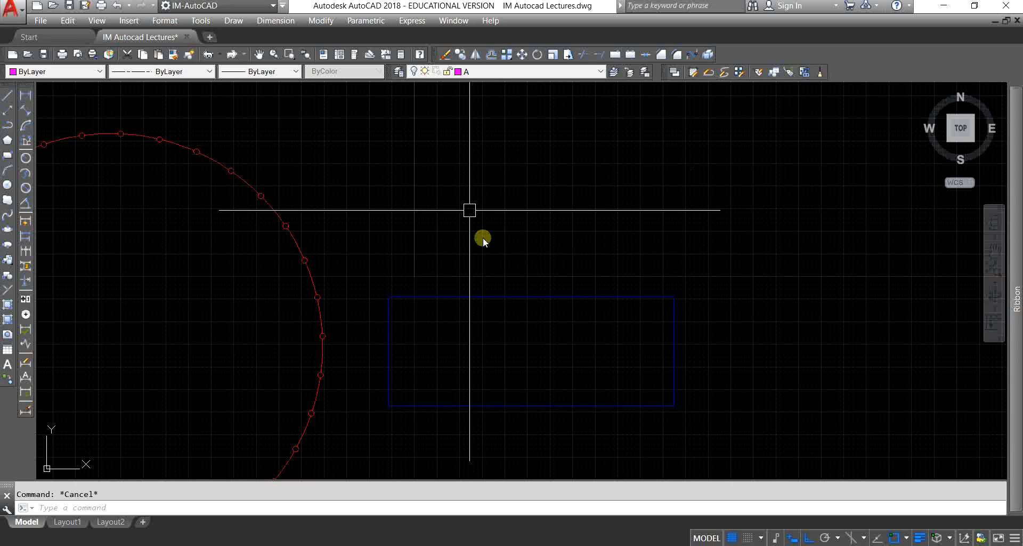
Highlight the fourth Layer On/Off rule in the notes and draw a horizontal line above the blue rectangle on the turned-off layer A
{"action": "mouse_move", "coordinate": [534, 302]}
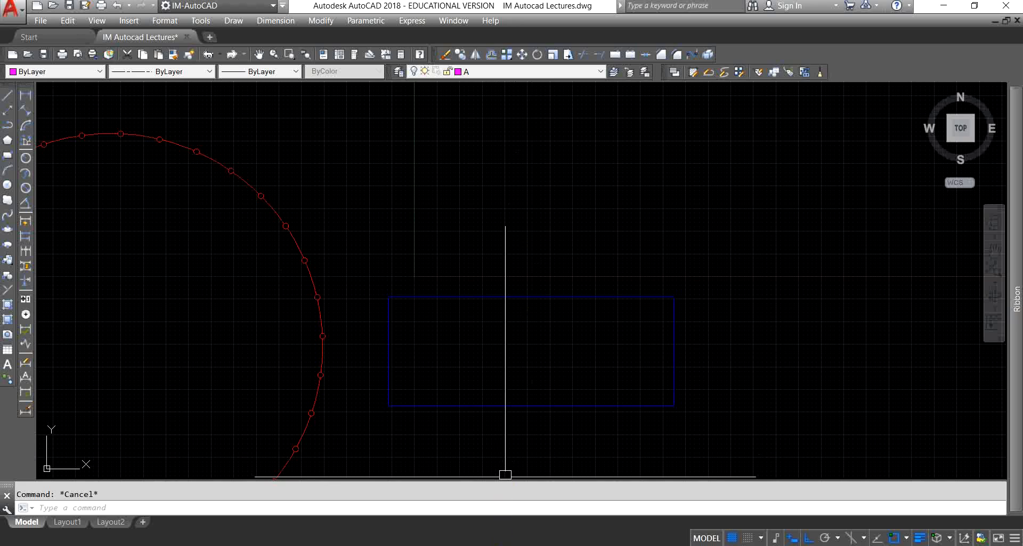
{"action": "left_click_drag", "start_coordinate": [595, 351], "coordinate": [402, 351]}
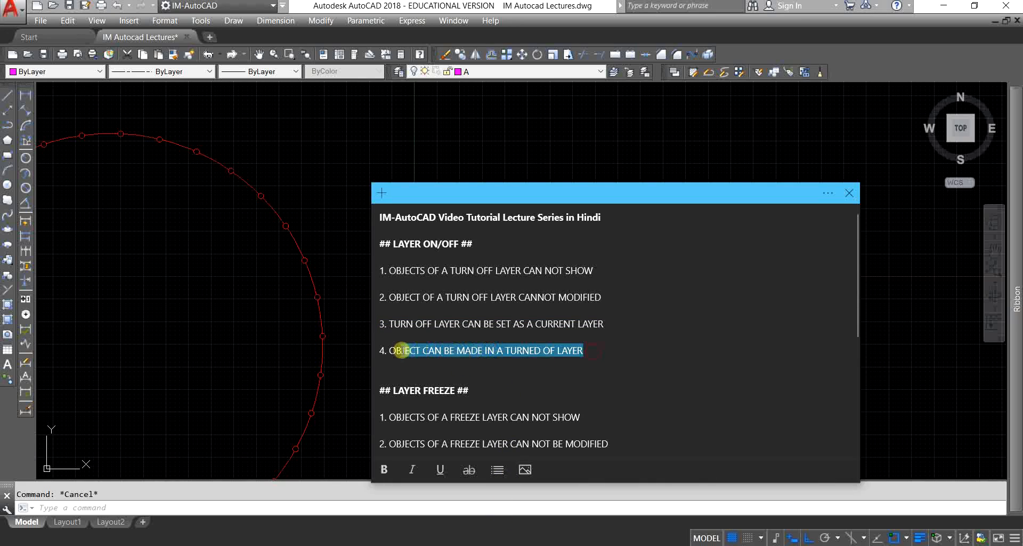
{"action": "left_click", "coordinate": [690, 152]}
{"action": "middle_click_drag", "start_coordinate": [555, 205], "coordinate": [549, 245]}
{"action": "scroll", "coordinate": [394, 329], "scroll_direction": "down", "scroll_amount": 2}
{"action": "type", "text": "l"}
{"action": "key", "text": "Return"}
{"action": "left_click", "coordinate": [439, 201]}
{"action": "left_click", "coordinate": [768, 205]}
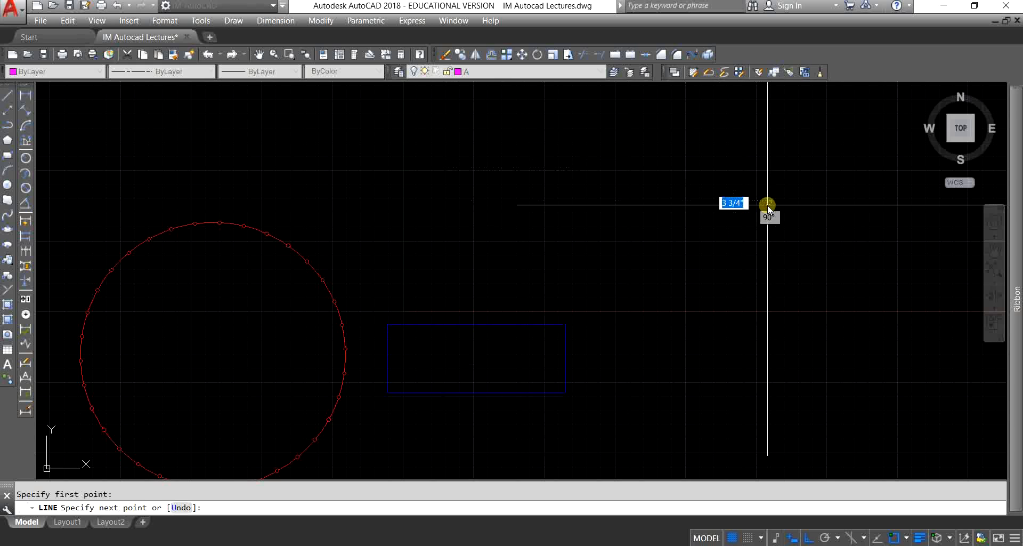
{"action": "key", "text": "Escape"}
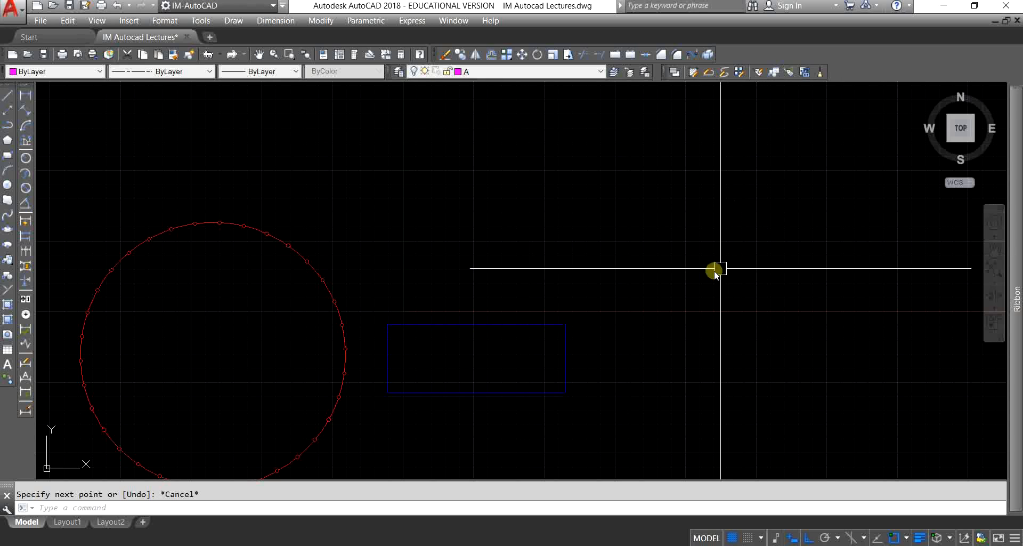
Draw a rectangle on the turned-off layer A in the empty area to the right of the blue rectangle
{"action": "mouse_move", "coordinate": [715, 270]}
{"action": "middle_mouse_down"}
{"action": "mouse_move", "coordinate": [517, 256]}
{"action": "mouse_move", "coordinate": [498, 244]}
{"action": "middle_mouse_up"}
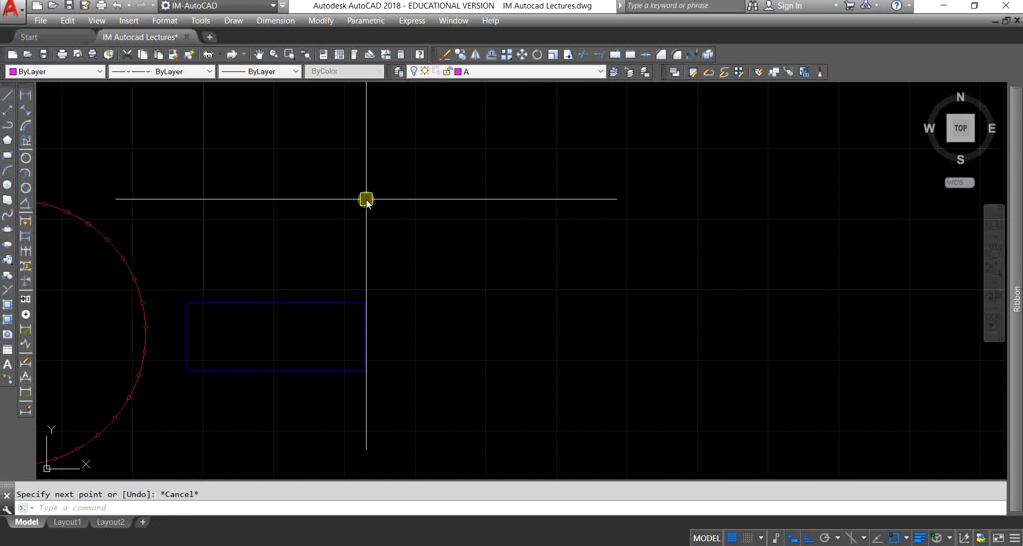
{"action": "middle_click_drag", "start_coordinate": [365, 202], "coordinate": [362, 236]}
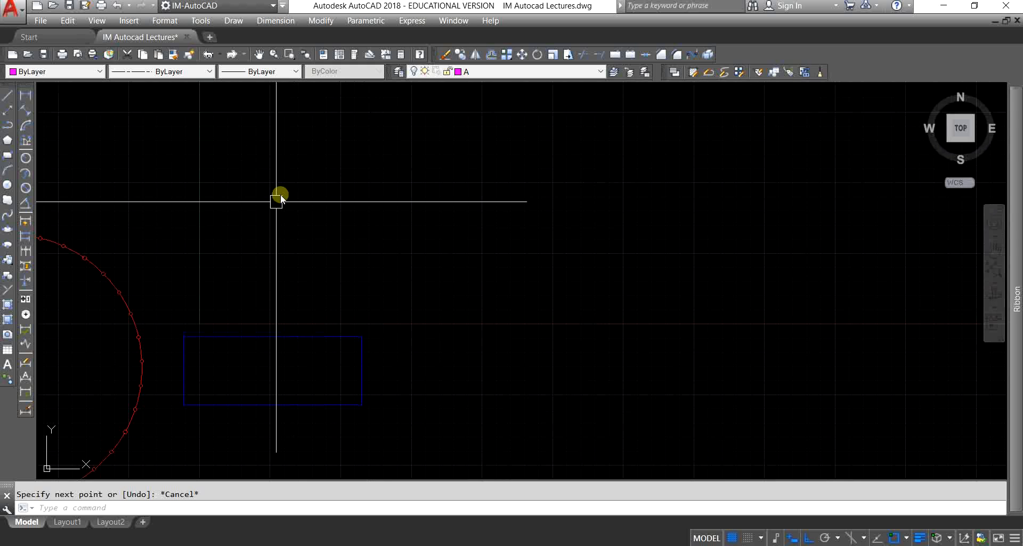
{"action": "middle_click_drag", "start_coordinate": [555, 313], "coordinate": [480, 326]}
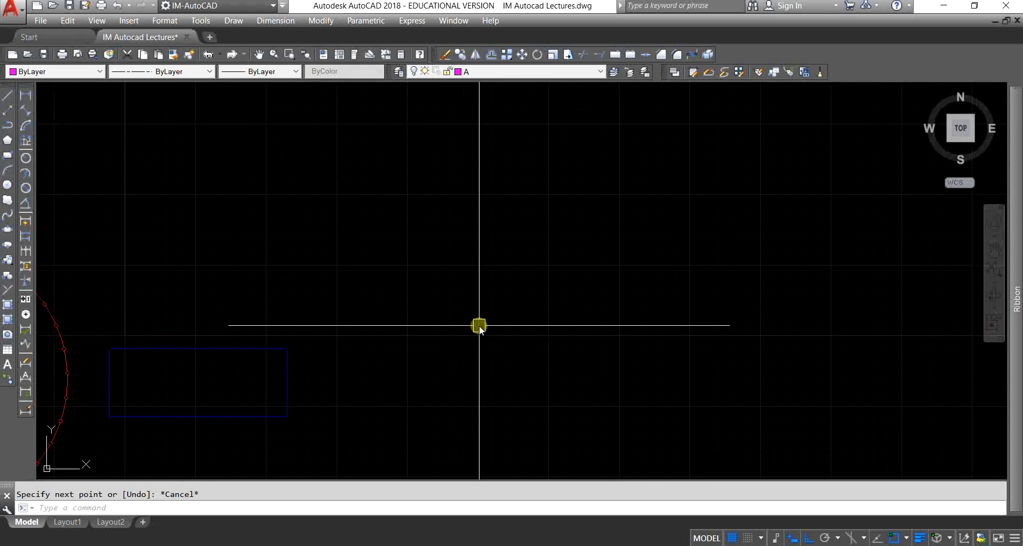
{"action": "type", "text": "REC"}
{"action": "key", "text": "Return"}
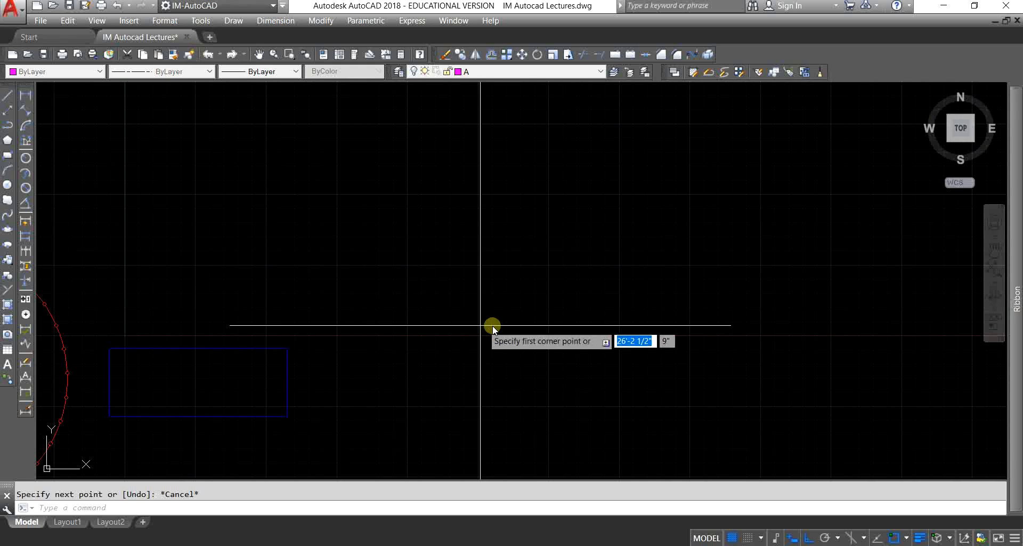
{"action": "left_click", "coordinate": [637, 239]}
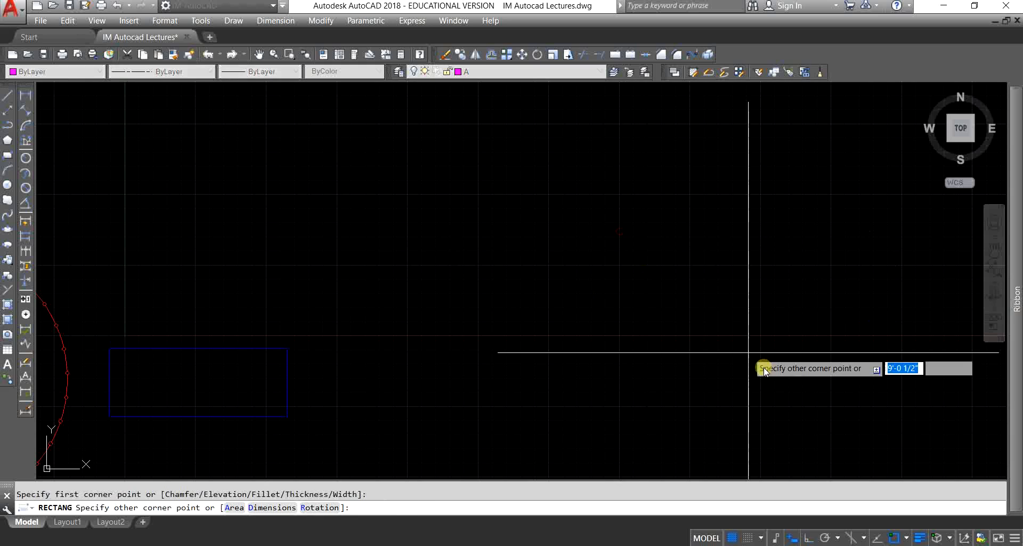
{"action": "left_click", "coordinate": [797, 383]}
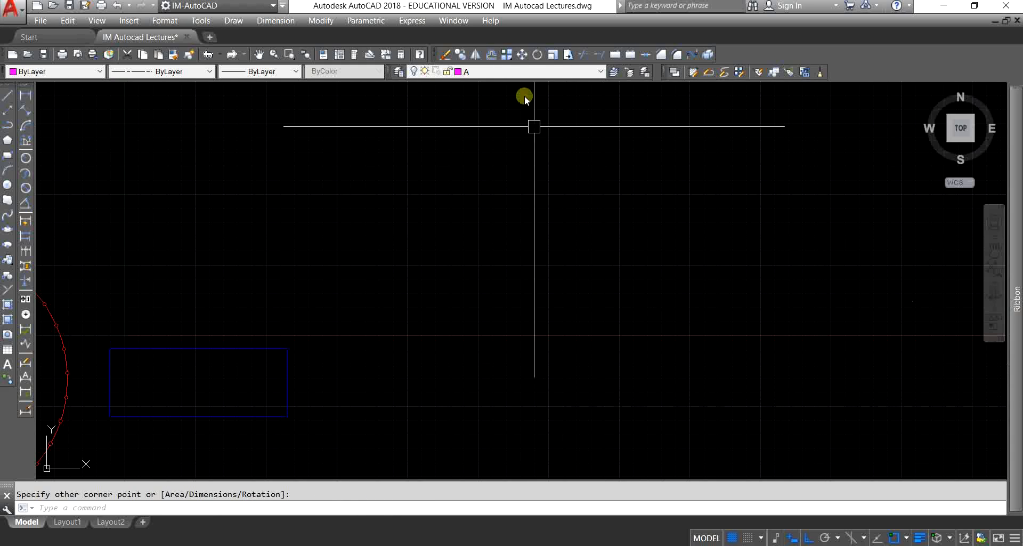
Turn layer A back on and inspect the line and rectangle drawn while it was off
{"action": "left_click", "coordinate": [510, 75]}
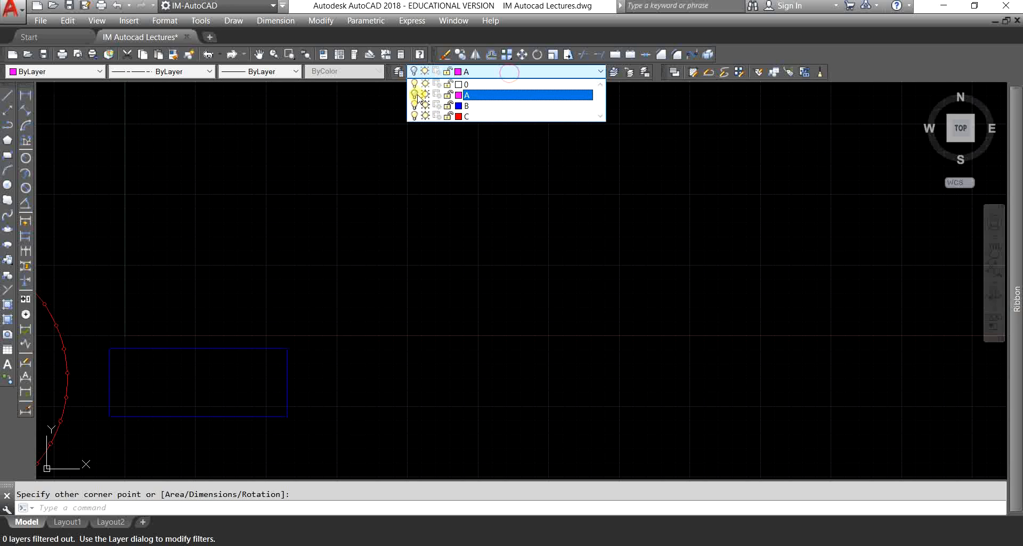
{"action": "left_click", "coordinate": [416, 95]}
{"action": "left_click", "coordinate": [483, 165]}
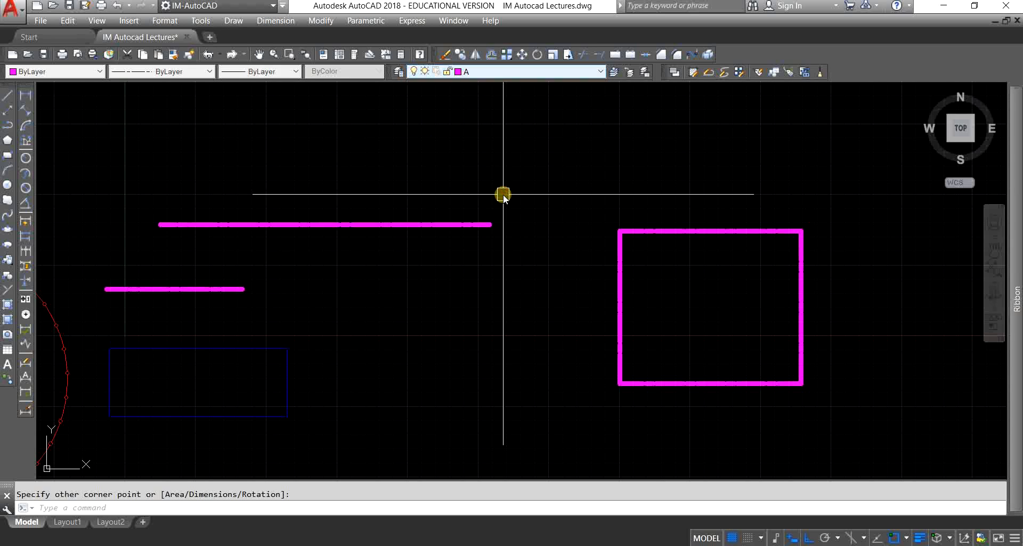
{"action": "scroll", "coordinate": [635, 206], "scroll_direction": "down", "scroll_amount": 2}
{"action": "scroll", "coordinate": [512, 227], "scroll_direction": "up", "scroll_amount": 2}
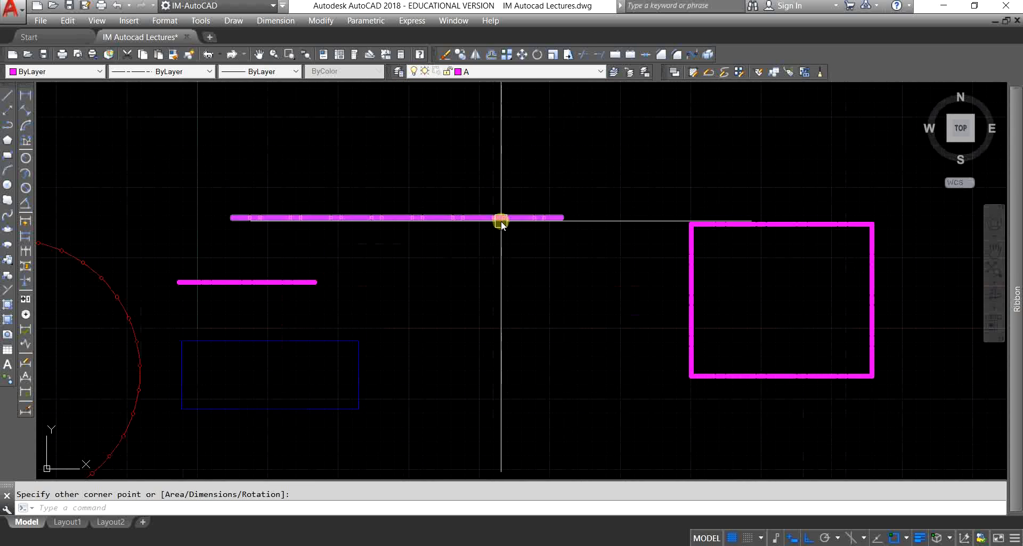
{"action": "scroll", "coordinate": [704, 267], "scroll_direction": "up", "scroll_amount": 5}
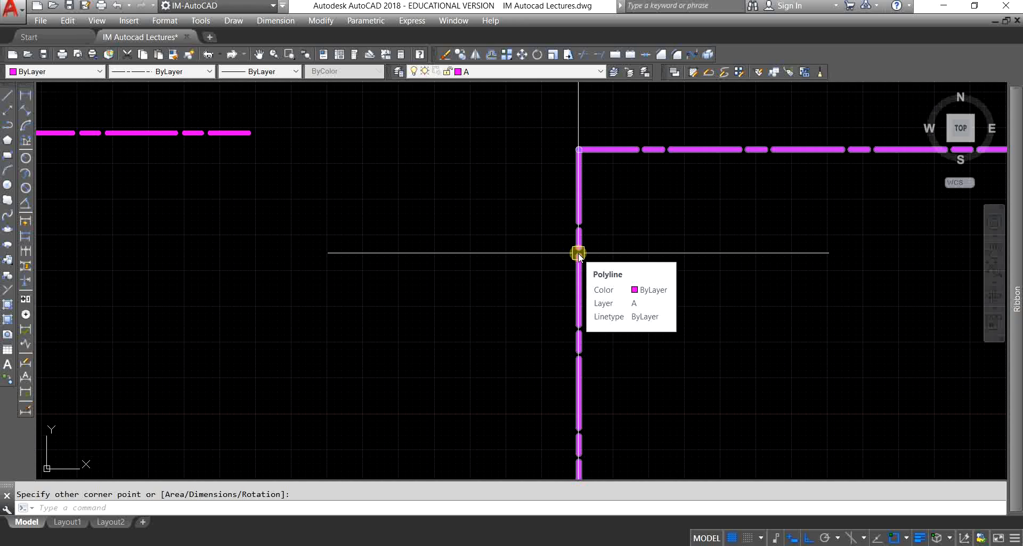
Turn the current layer A off, accept the notice, and turn the layer back on
{"action": "scroll", "coordinate": [578, 254], "scroll_direction": "down", "scroll_amount": 4}
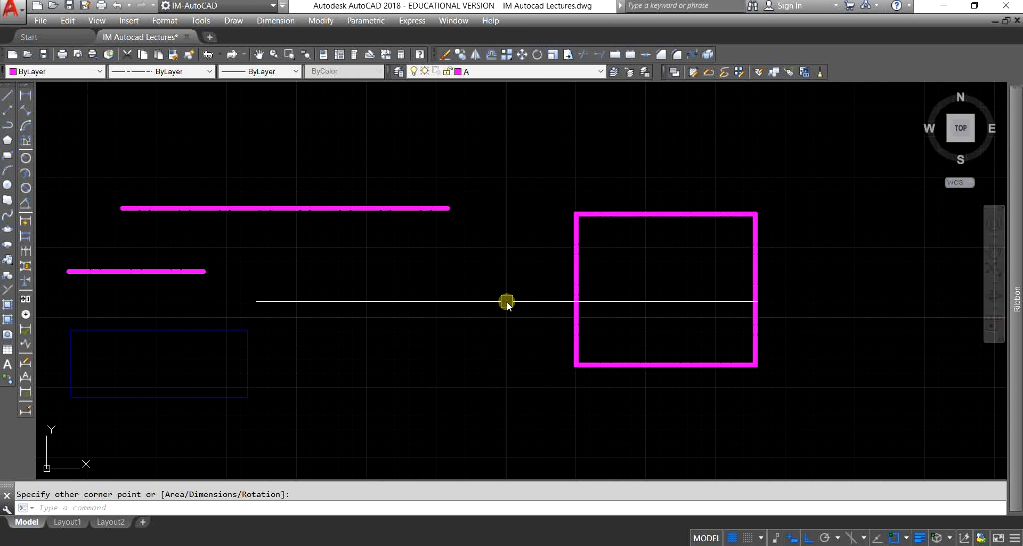
{"action": "left_click", "coordinate": [497, 72]}
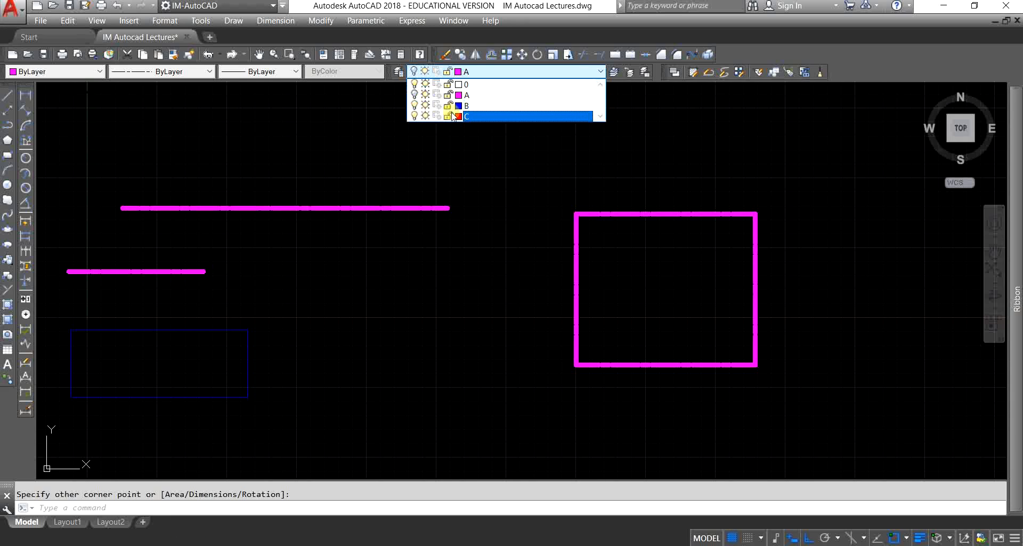
{"action": "left_click", "coordinate": [472, 346]}
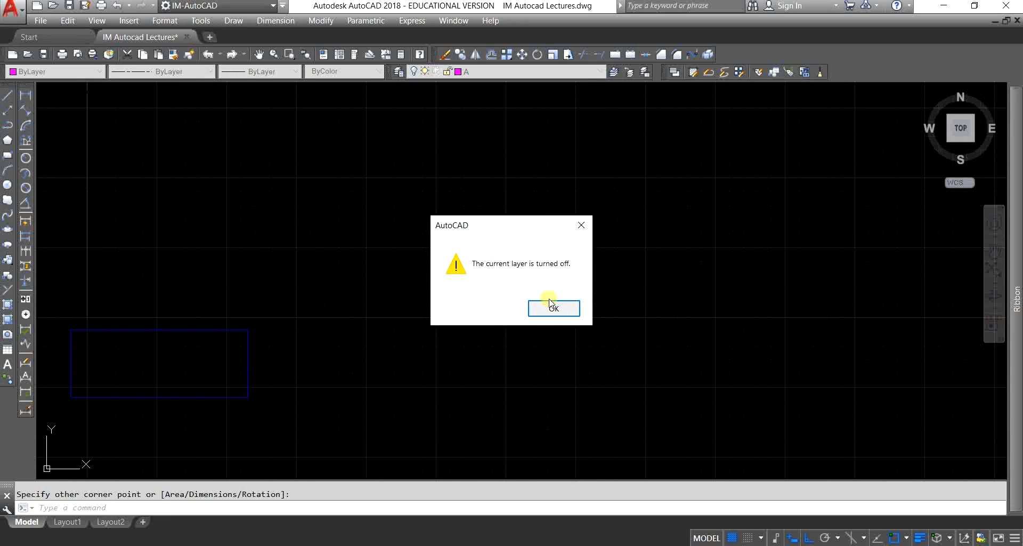
{"action": "left_click", "coordinate": [553, 309]}
{"action": "left_click", "coordinate": [512, 70]}
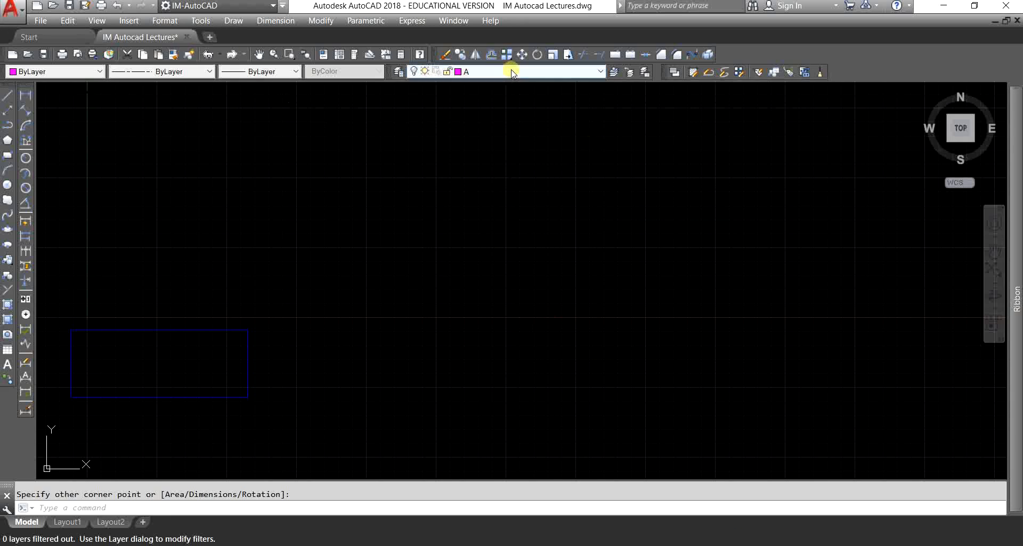
{"action": "left_click", "coordinate": [741, 130]}
{"action": "scroll", "coordinate": [591, 176], "scroll_direction": "down", "scroll_amount": 2}
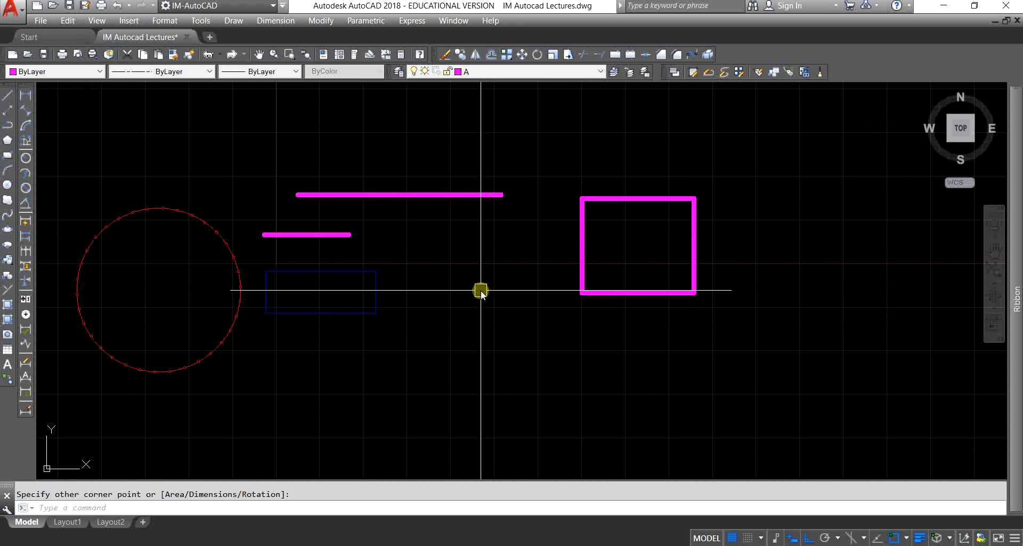
{"action": "middle_click_drag", "start_coordinate": [482, 292], "coordinate": [492, 300]}
{"action": "left_click", "coordinate": [492, 73]}
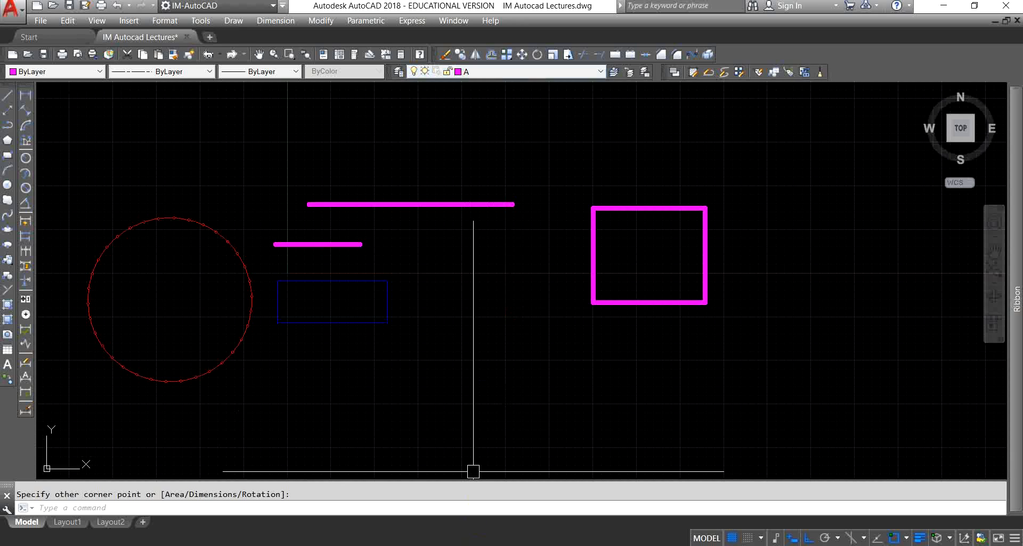
Open the notes at the Layer Freeze section, review its four rules, and return to the drawing
{"action": "left_click", "coordinate": [479, 545]}
{"action": "left_click", "coordinate": [630, 318]}
{"action": "scroll", "coordinate": [630, 318], "scroll_direction": "down", "scroll_amount": 2}
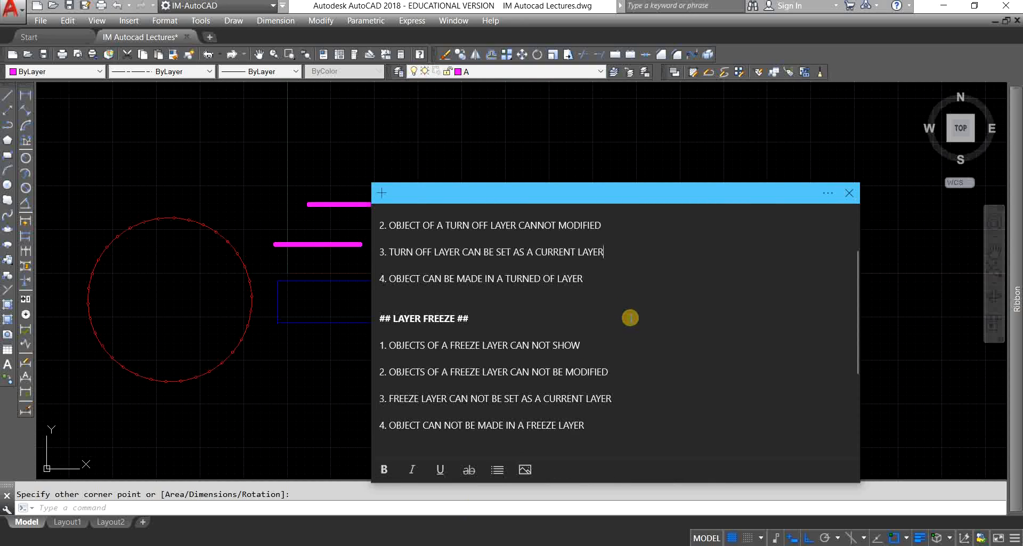
{"action": "scroll", "coordinate": [631, 318], "scroll_direction": "down", "scroll_amount": 1}
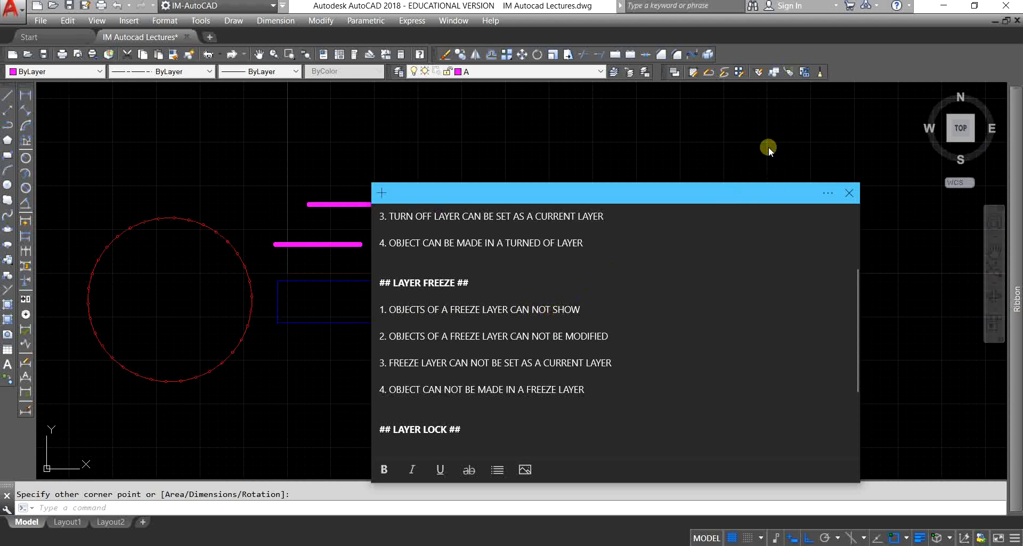
{"action": "left_click", "coordinate": [744, 138]}
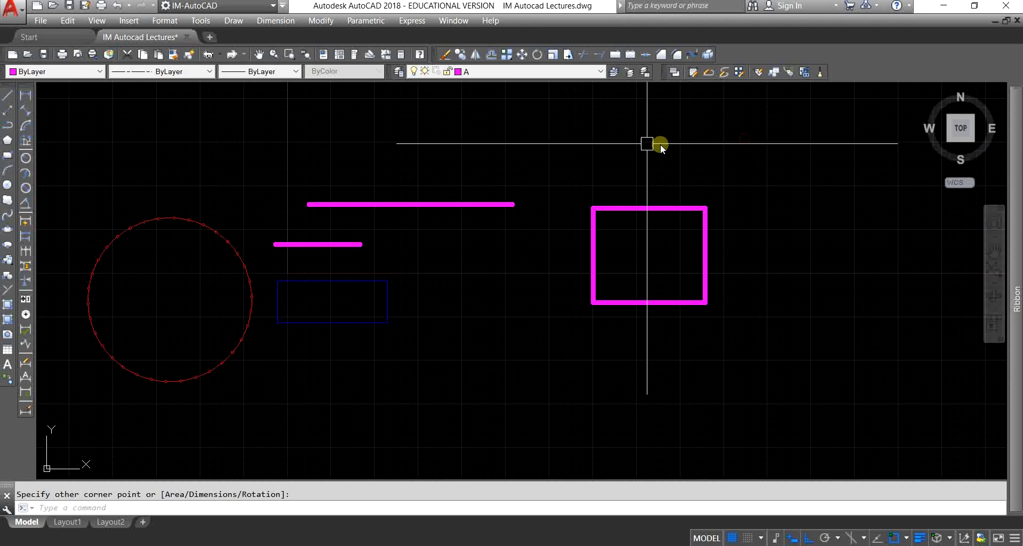
Freeze layer B and check its freeze state in the layer list
{"action": "left_click", "coordinate": [510, 75]}
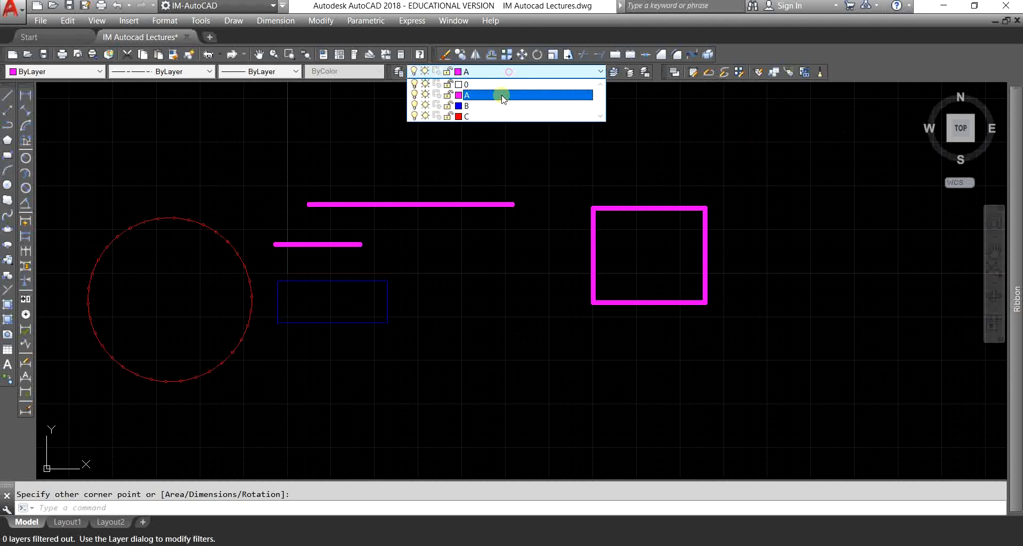
{"action": "left_click", "coordinate": [425, 105]}
{"action": "left_click", "coordinate": [702, 146]}
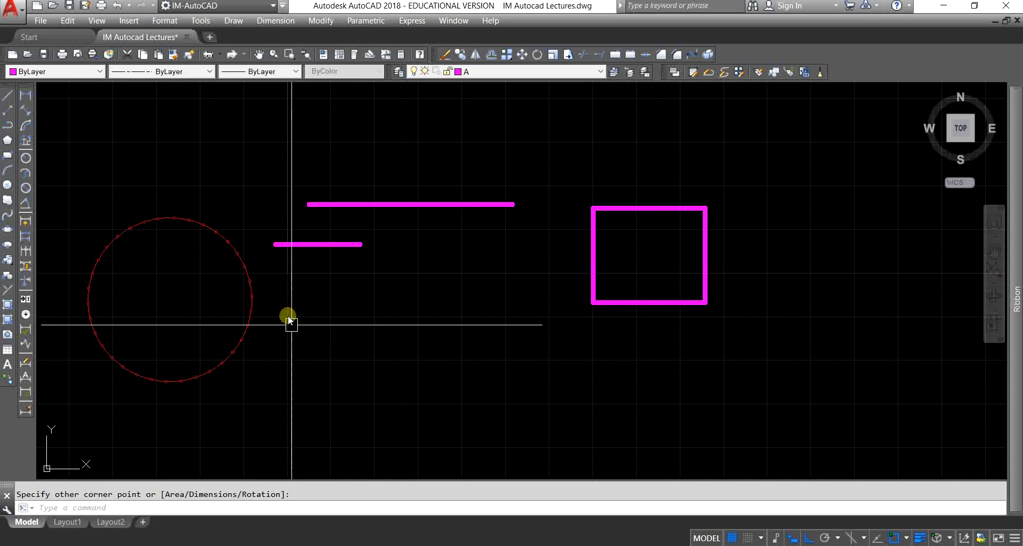
{"action": "left_click", "coordinate": [509, 71]}
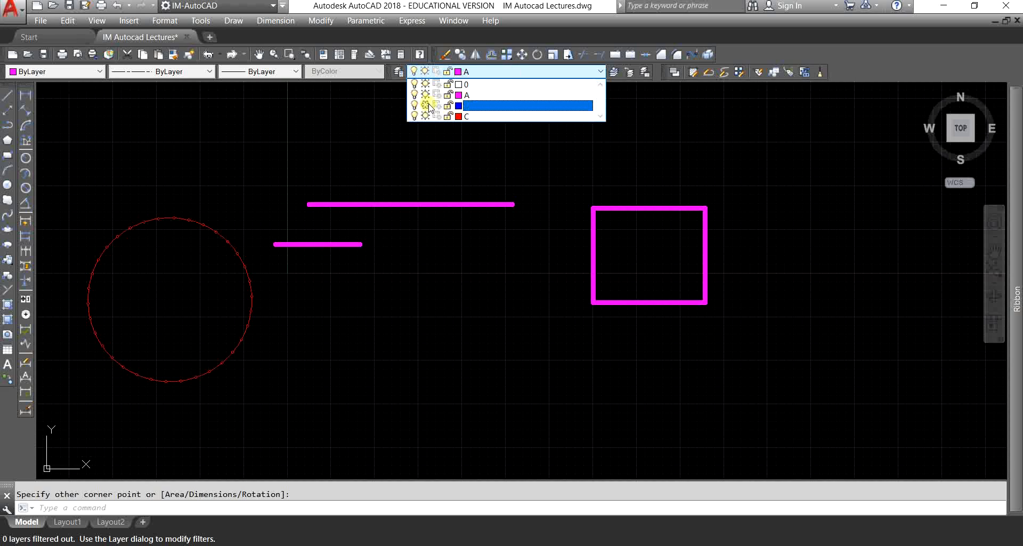
{"action": "left_click", "coordinate": [434, 301]}
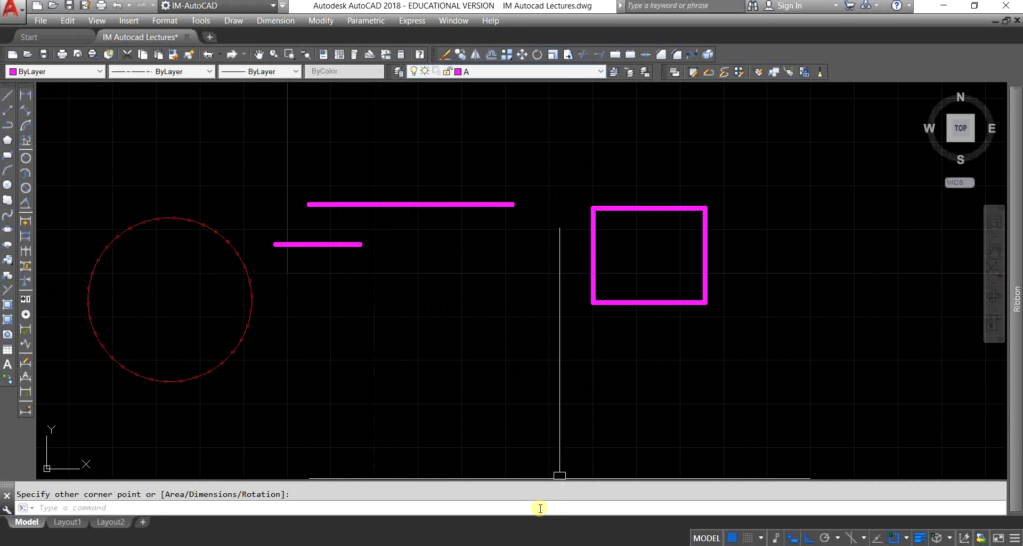
Review the Layer Freeze rules in the notes on modifying frozen objects and making a frozen layer current
{"action": "left_click", "coordinate": [500, 518]}
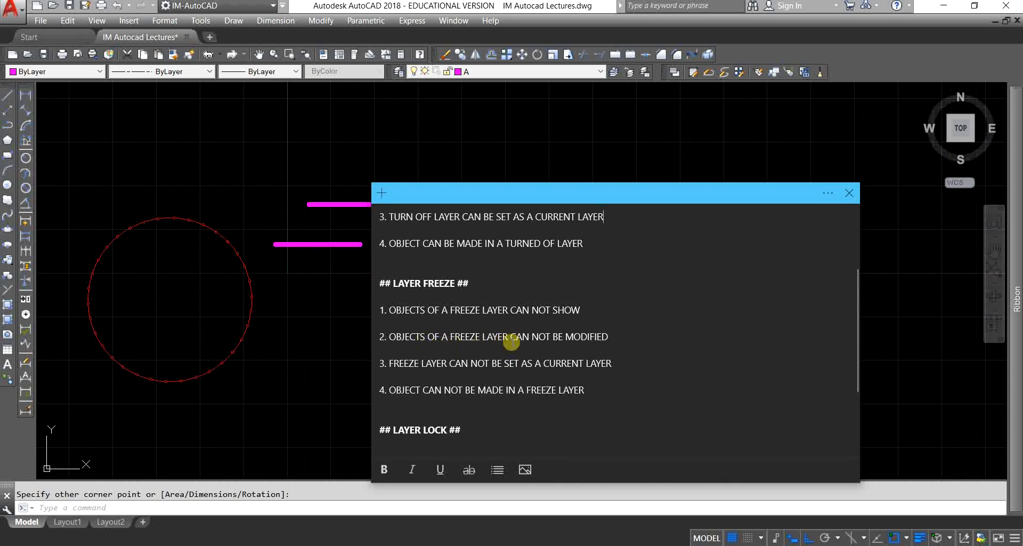
{"action": "left_click", "coordinate": [760, 159]}
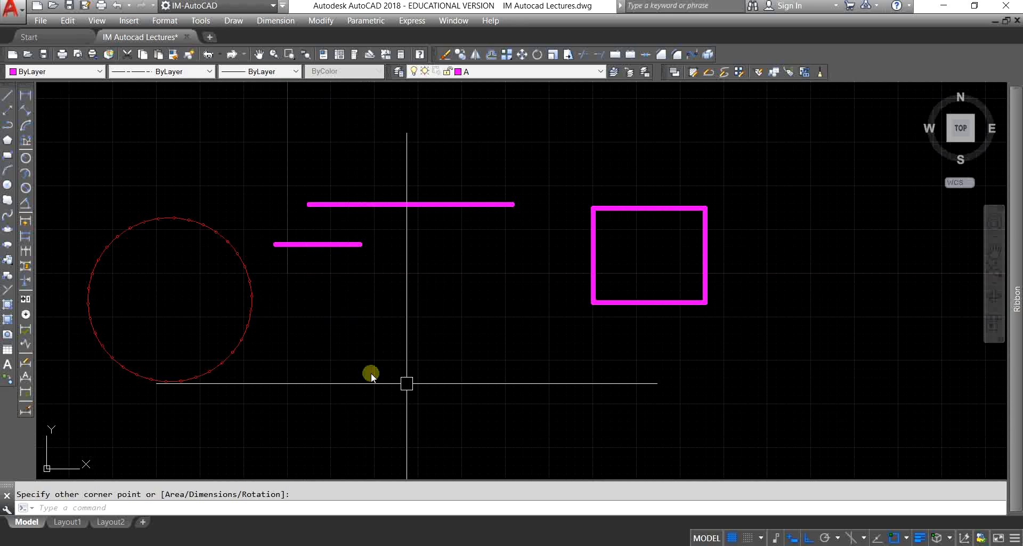
{"action": "left_click", "coordinate": [483, 544]}
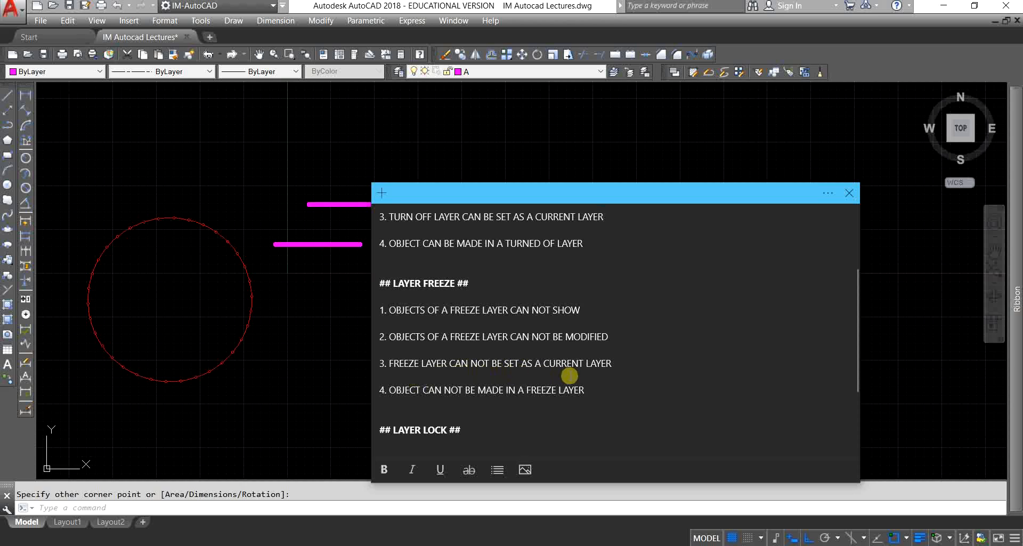
{"action": "left_click", "coordinate": [693, 146]}
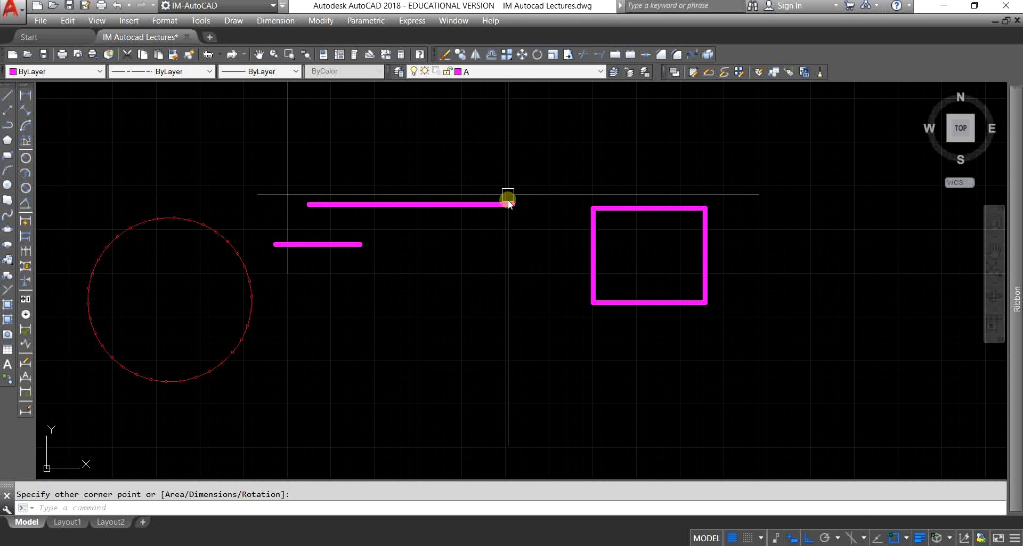
Try twice to set the frozen layer B as the current layer
{"action": "left_click", "coordinate": [514, 71]}
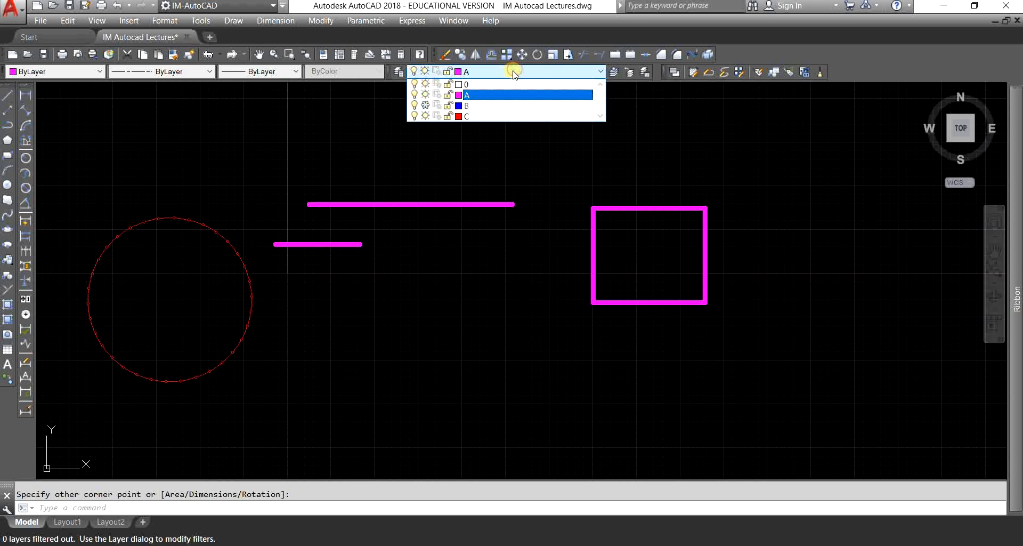
{"action": "left_click", "coordinate": [502, 106]}
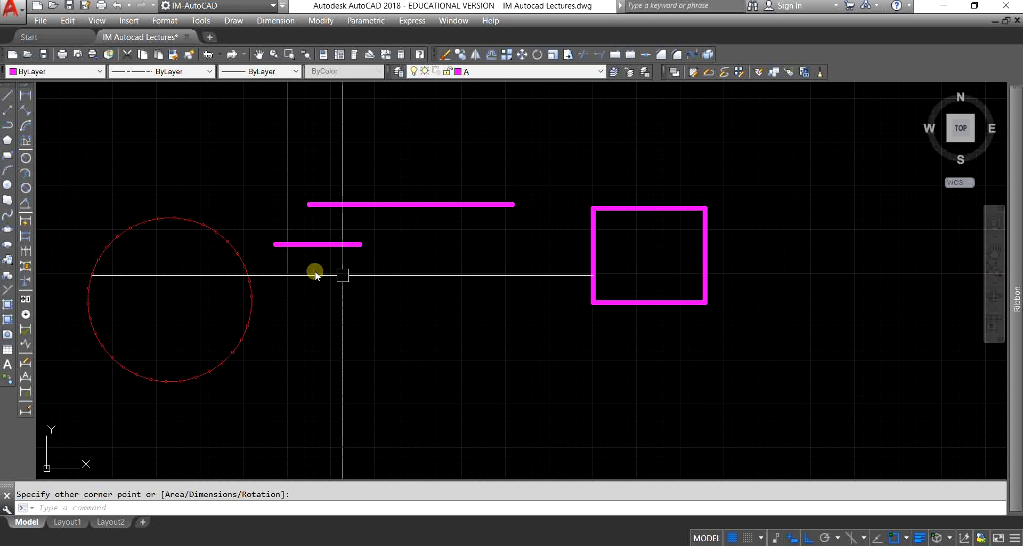
{"action": "left_click", "coordinate": [548, 74]}
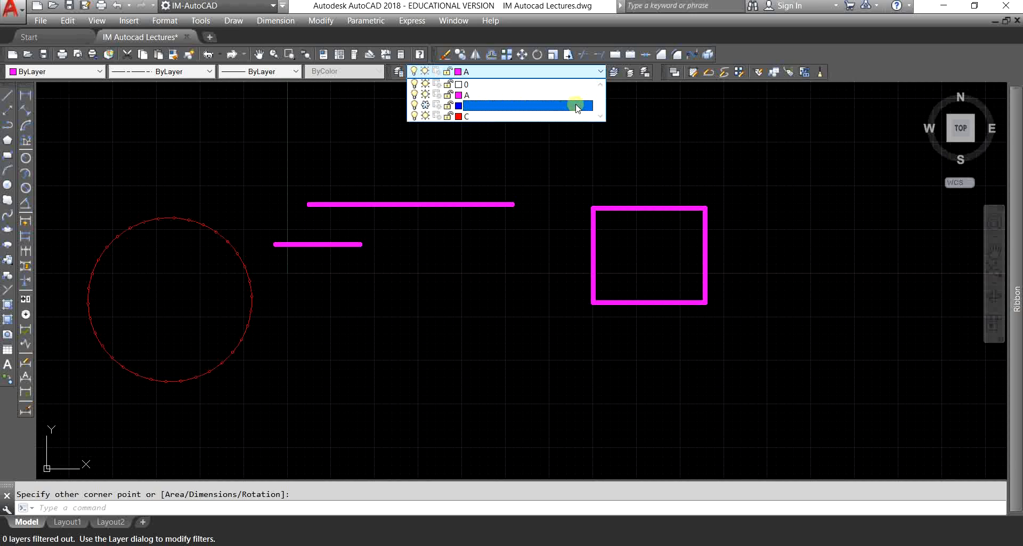
{"action": "left_click", "coordinate": [467, 106]}
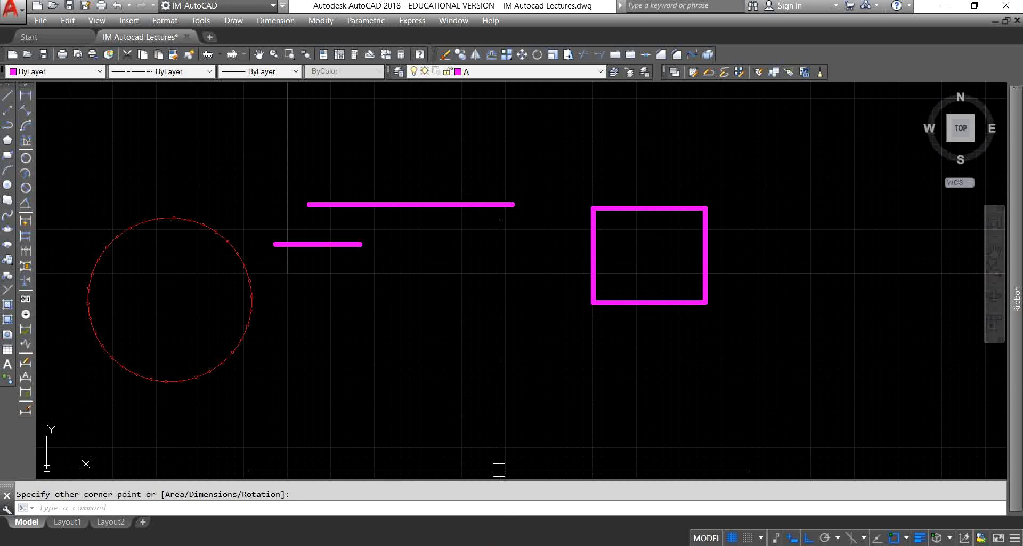
Review the fourth Layer Freeze rule in the notes on making objects in a frozen layer, and return to the drawing
{"action": "left_click", "coordinate": [491, 545]}
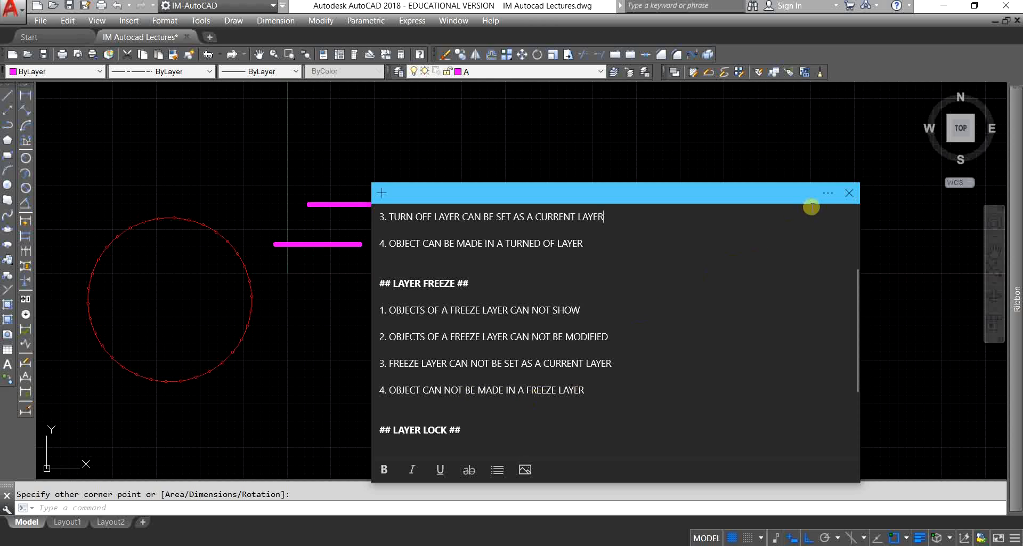
{"action": "left_click", "coordinate": [746, 154]}
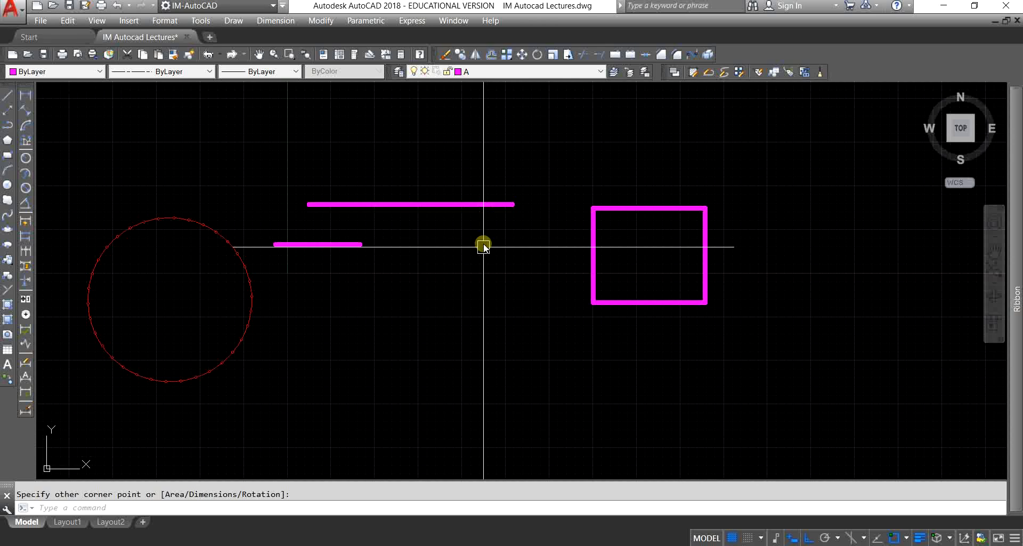
{"action": "middle_click_drag", "start_coordinate": [483, 246], "coordinate": [509, 260]}
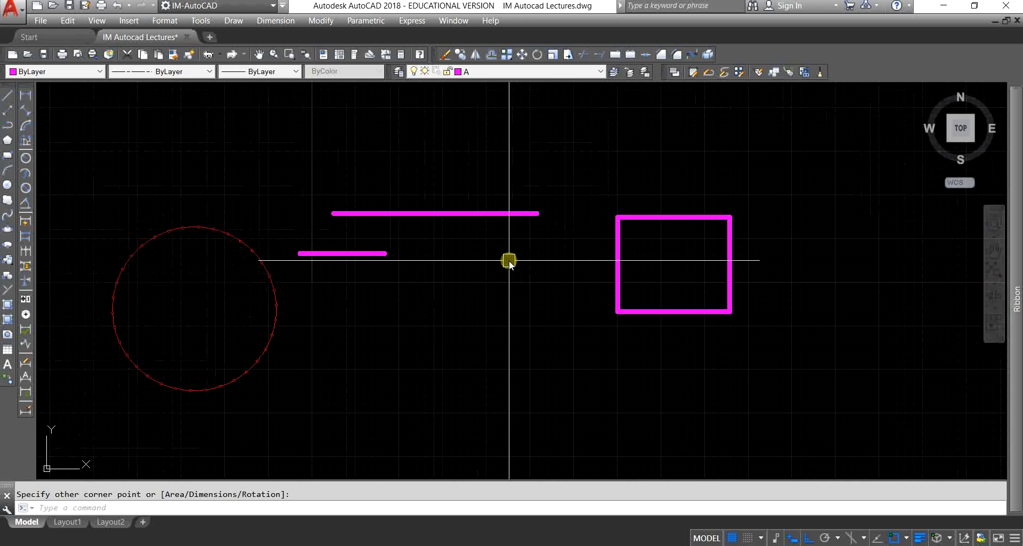
{"action": "middle_click_drag", "start_coordinate": [507, 315], "coordinate": [534, 290]}
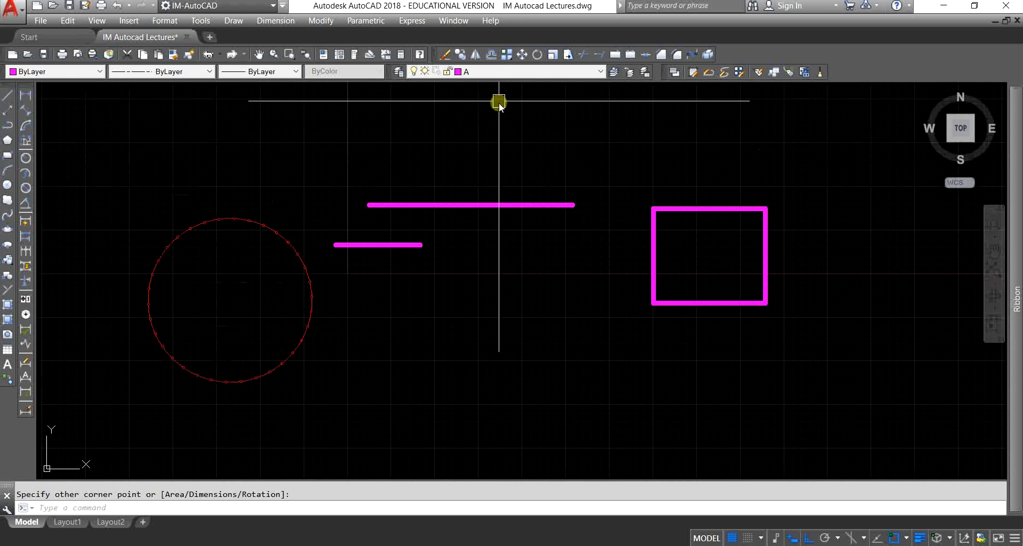
Thaw layer B and inspect its blue rectangle up close
{"action": "left_click", "coordinate": [500, 71]}
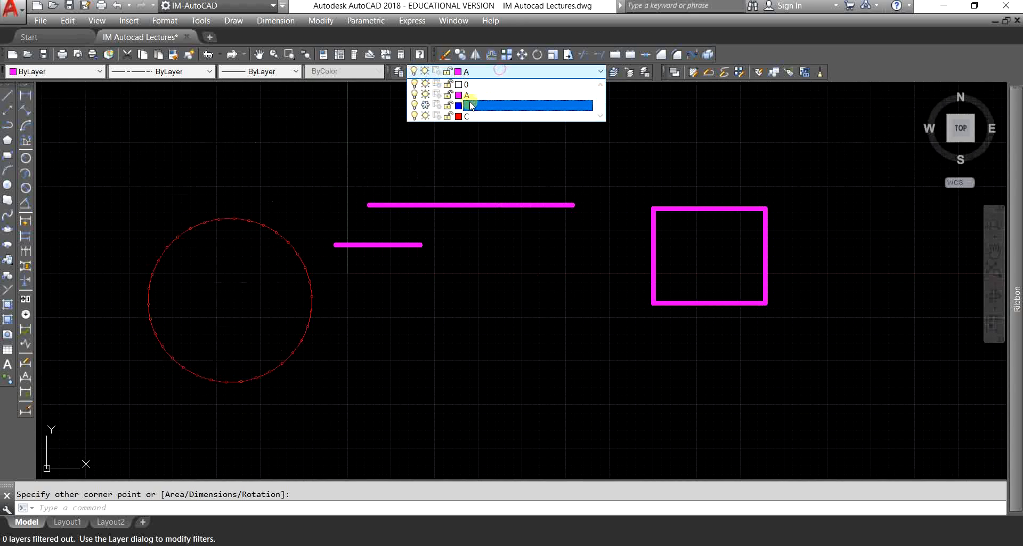
{"action": "left_click", "coordinate": [425, 106]}
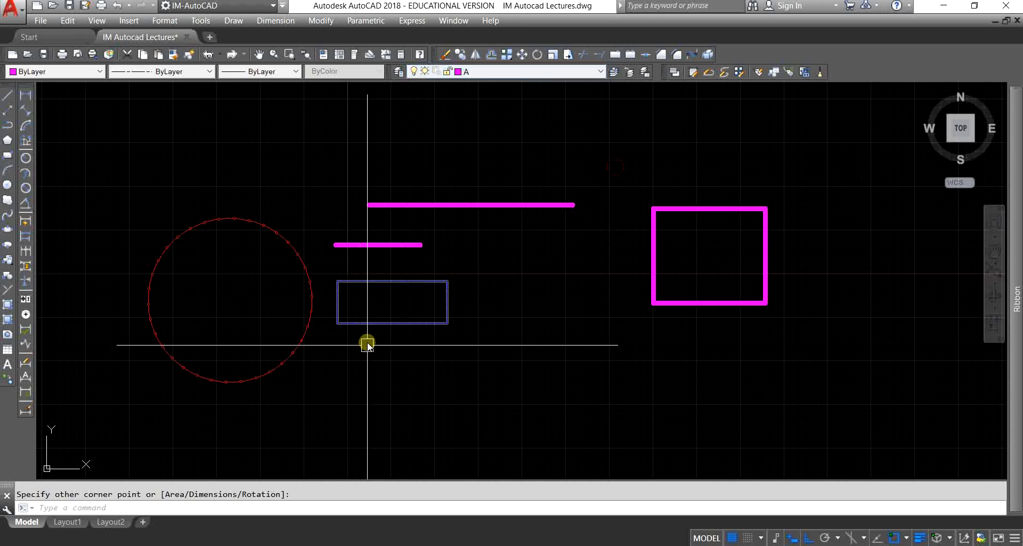
{"action": "scroll", "coordinate": [374, 311], "scroll_direction": "up", "scroll_amount": 10}
{"action": "scroll", "coordinate": [394, 250], "scroll_direction": "down", "scroll_amount": 8}
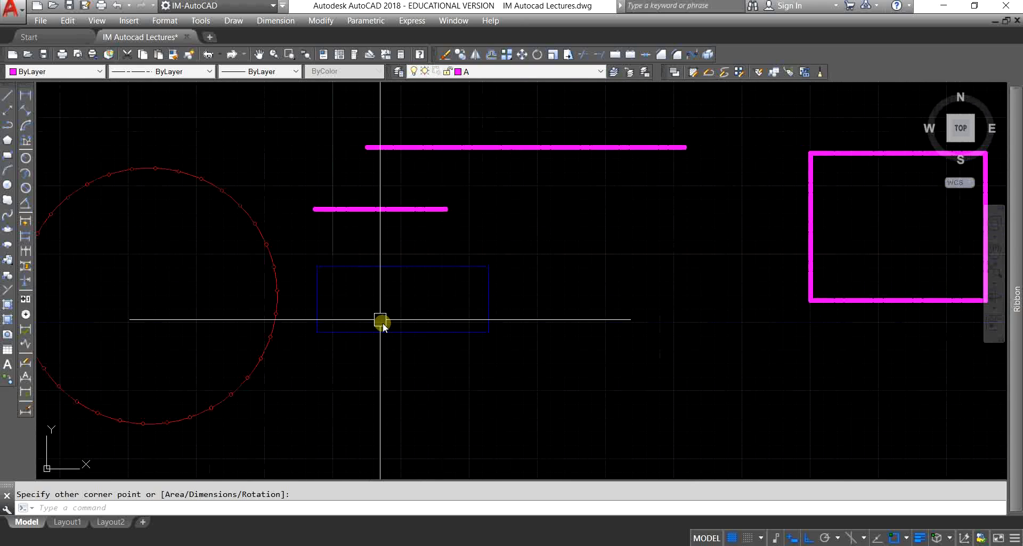
{"action": "middle_click_drag", "start_coordinate": [485, 325], "coordinate": [491, 301]}
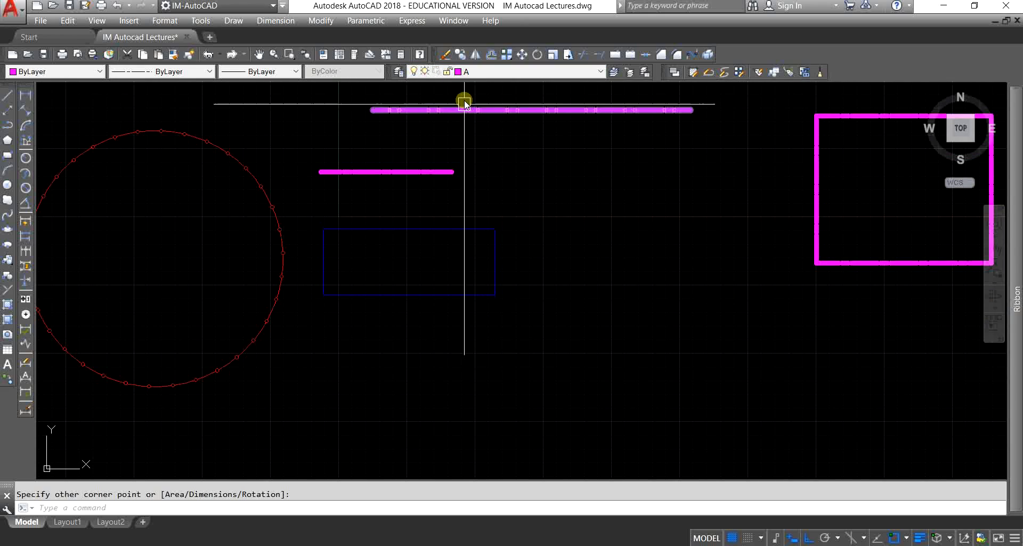
Lock layer C and bring its red circle fully into view
{"action": "left_click", "coordinate": [497, 73]}
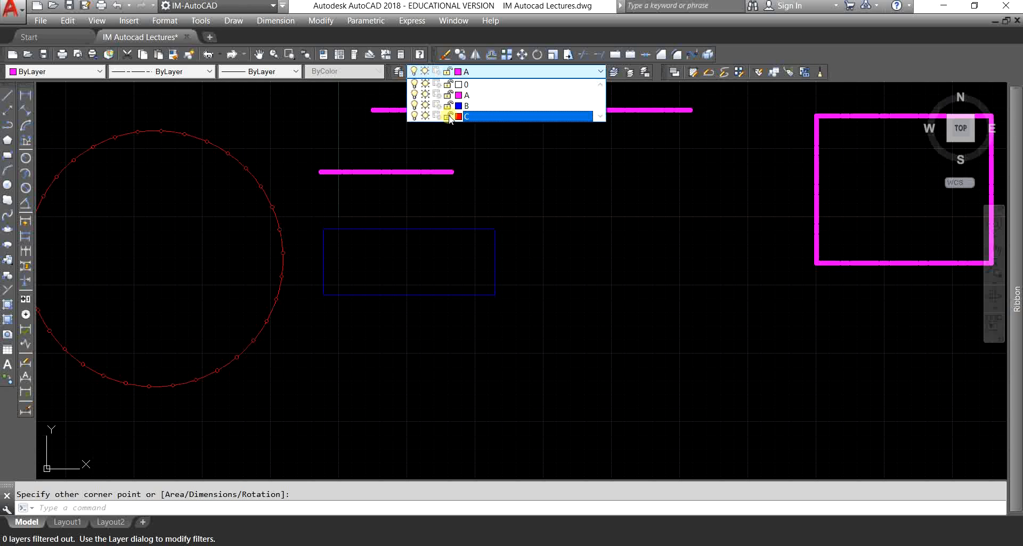
{"action": "left_click", "coordinate": [514, 149]}
{"action": "middle_click_drag", "start_coordinate": [537, 271], "coordinate": [693, 285]}
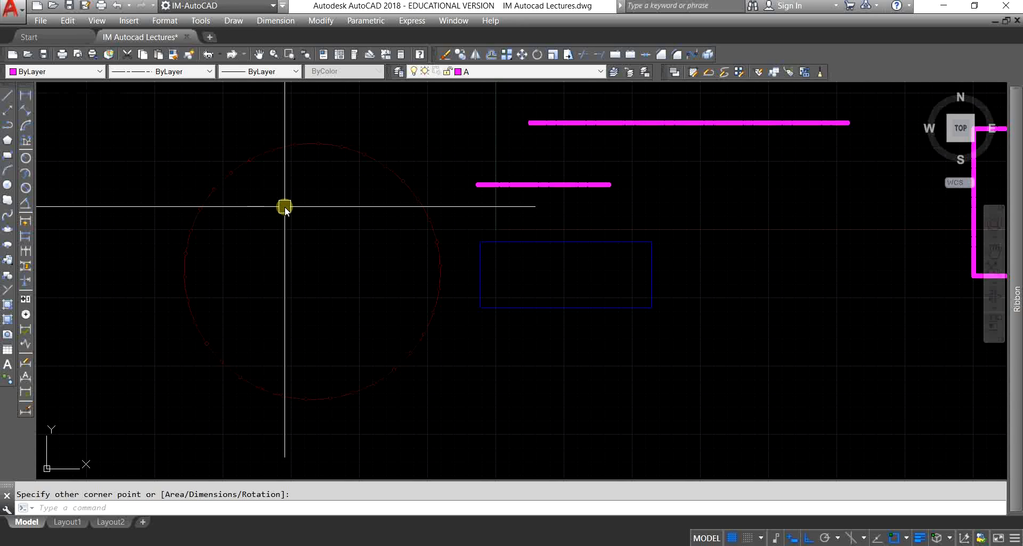
Unlock layer C
{"action": "left_click", "coordinate": [510, 71]}
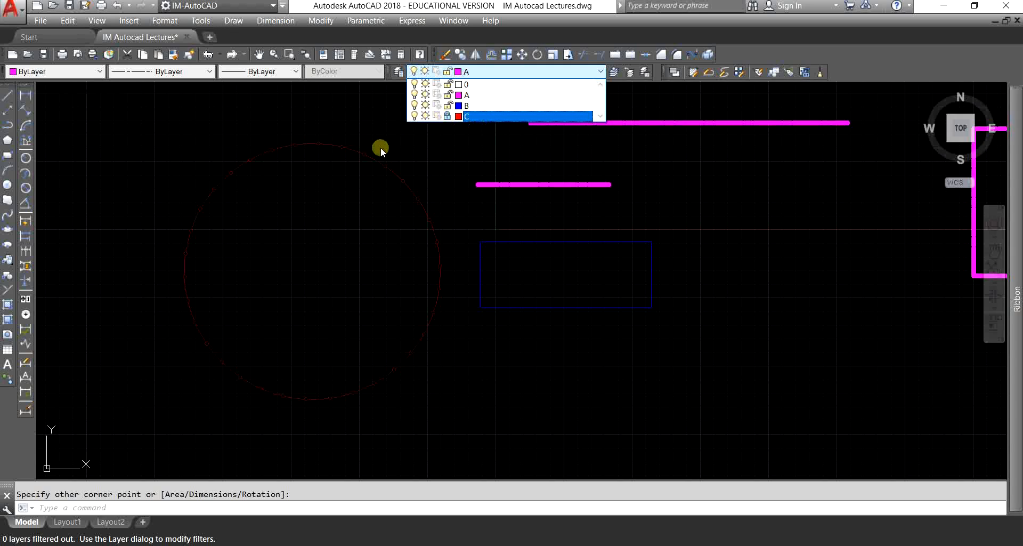
{"action": "left_click", "coordinate": [447, 117]}
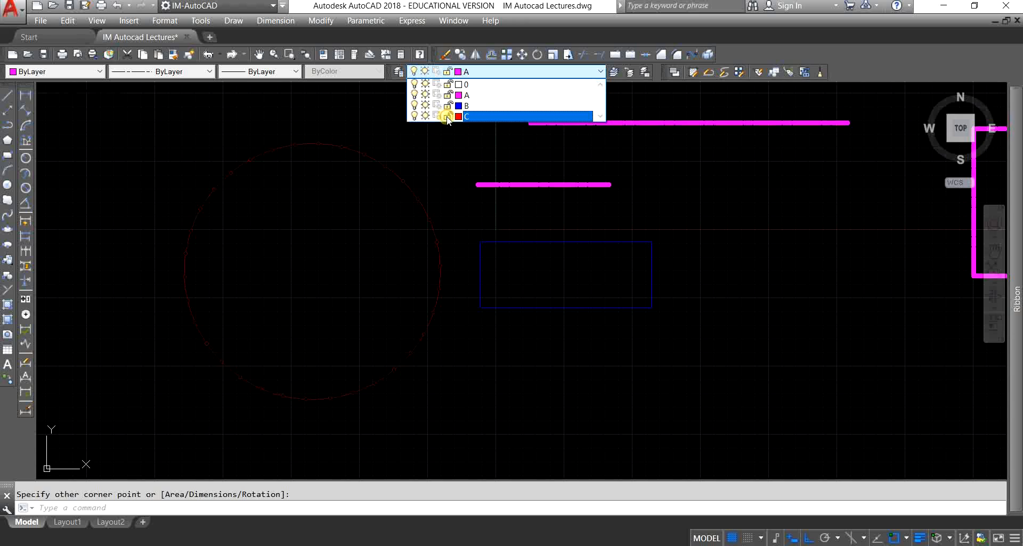
Unlock layer C and select the red circle to test its selection
{"action": "left_click", "coordinate": [446, 150]}
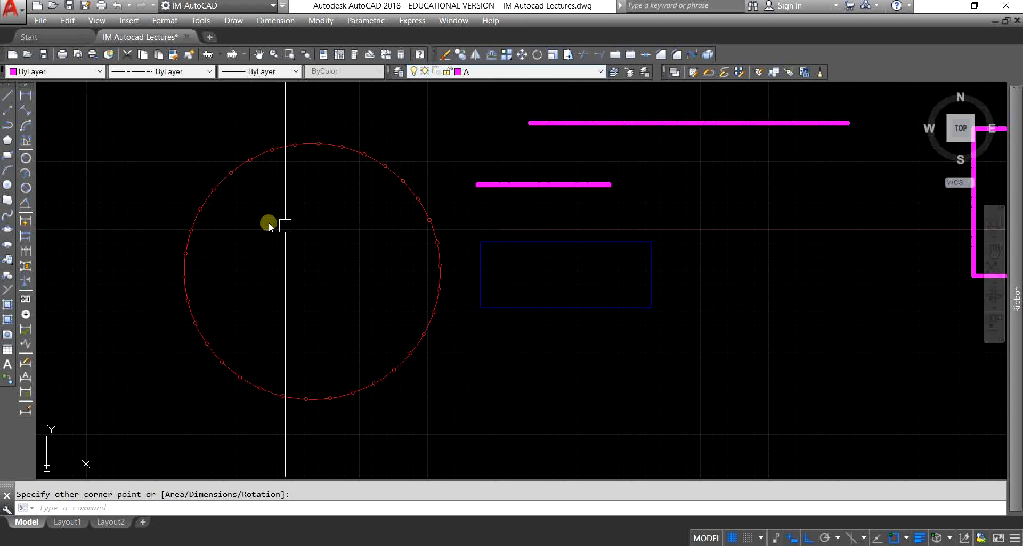
{"action": "key", "text": "Escape"}
{"action": "left_click", "coordinate": [386, 169]}
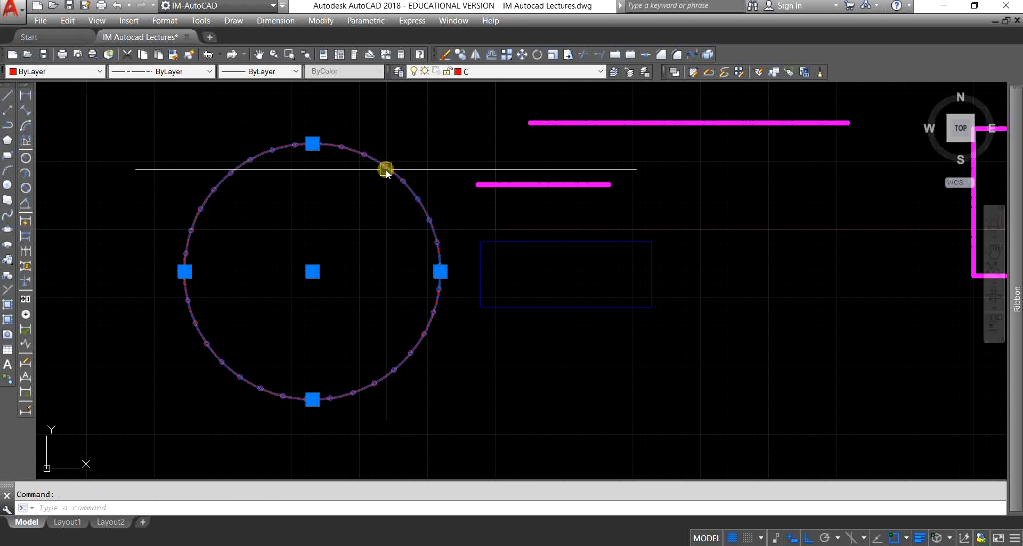
{"action": "key", "text": "Escape"}
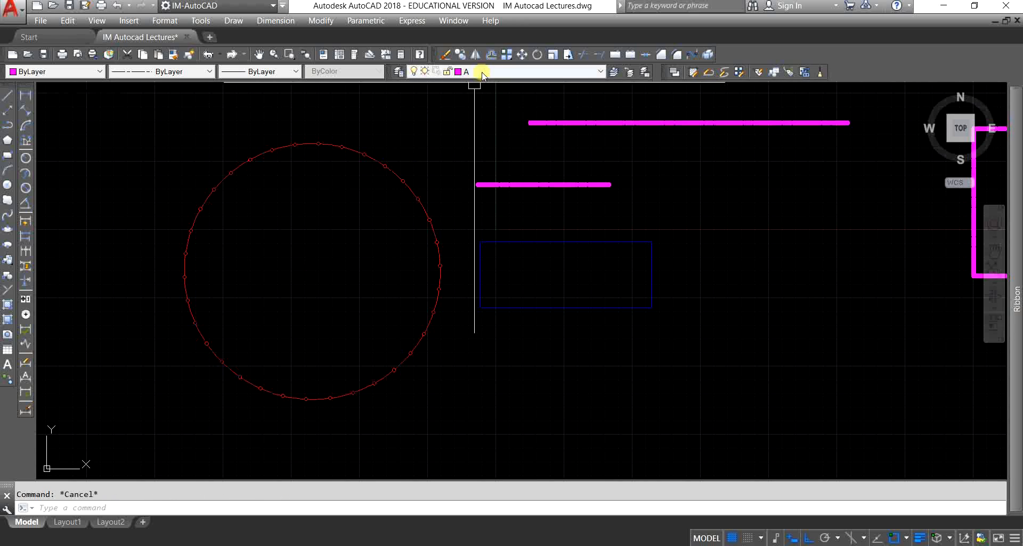
Lock layer C and select the red circle to check how a locked object behaves
{"action": "left_click", "coordinate": [483, 73]}
{"action": "left_click", "coordinate": [443, 162]}
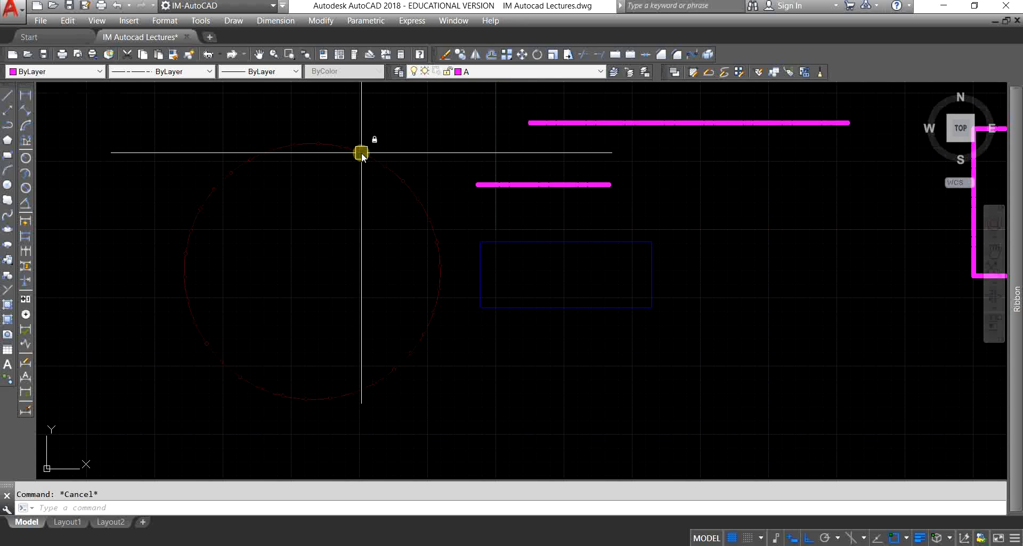
{"action": "mouse_move", "coordinate": [362, 155]}
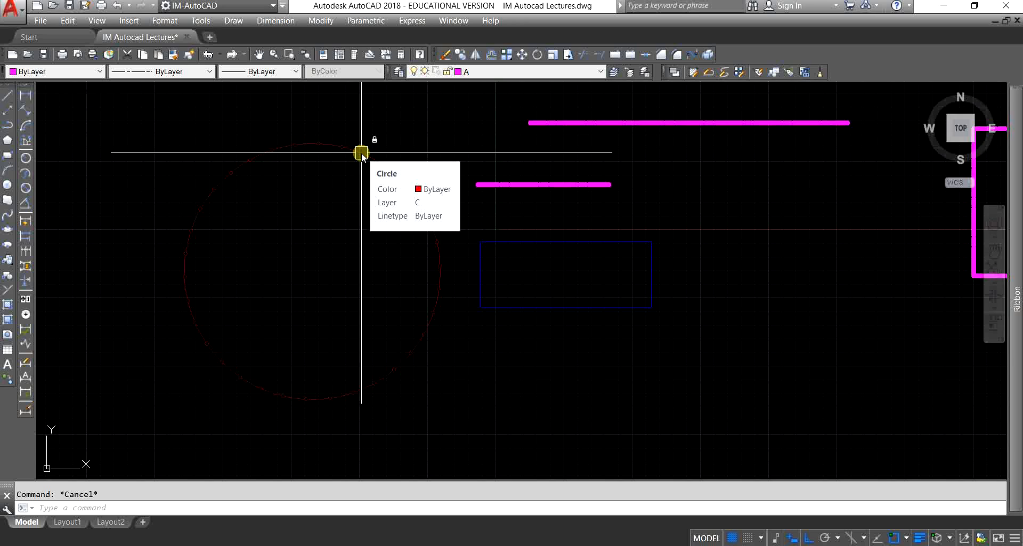
{"action": "left_click", "coordinate": [362, 154]}
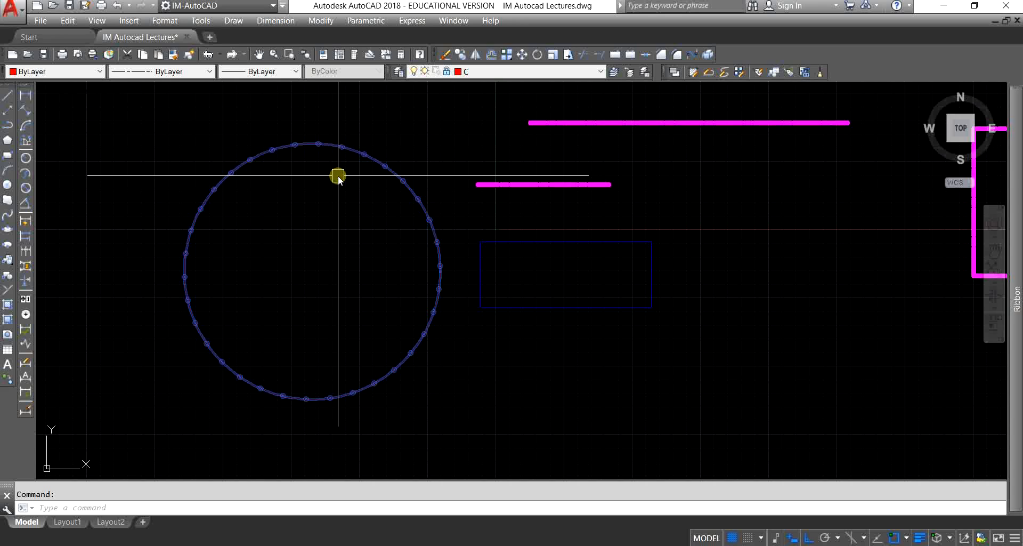
{"action": "key", "text": "Escape"}
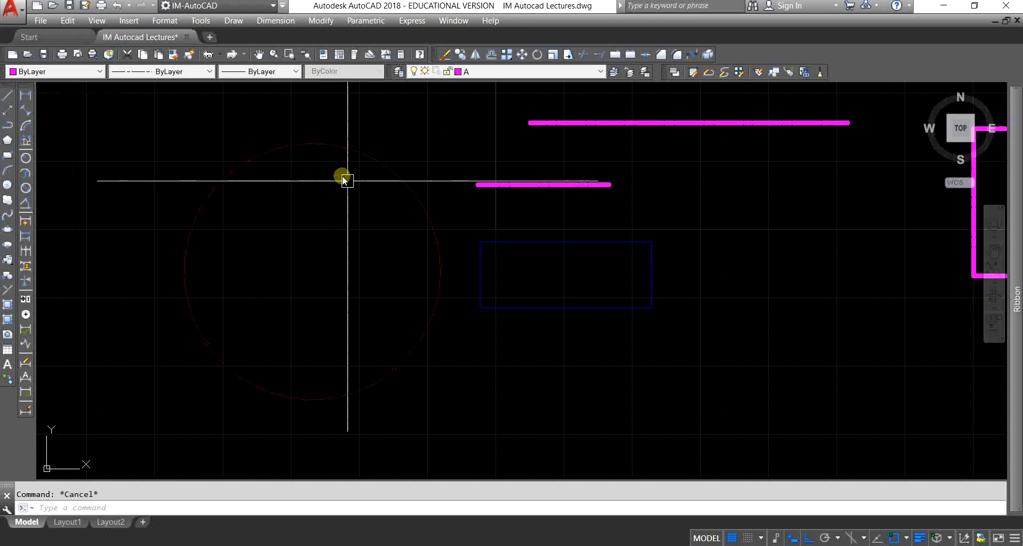
Switch to the sticky note and read the rules listed under LAYER LOCK
{"action": "left_click", "coordinate": [510, 544]}
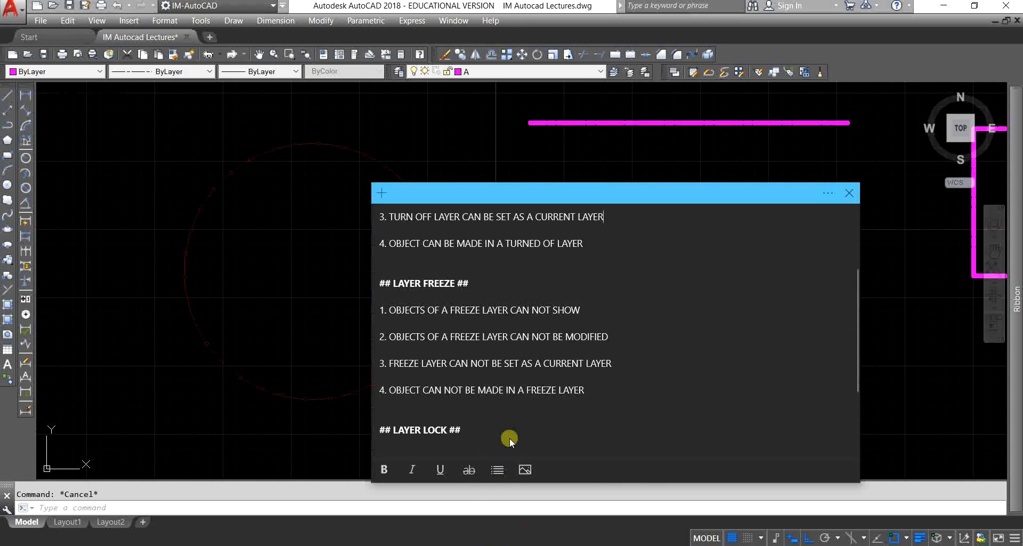
{"action": "scroll", "coordinate": [584, 350], "scroll_direction": "down", "scroll_amount": 2}
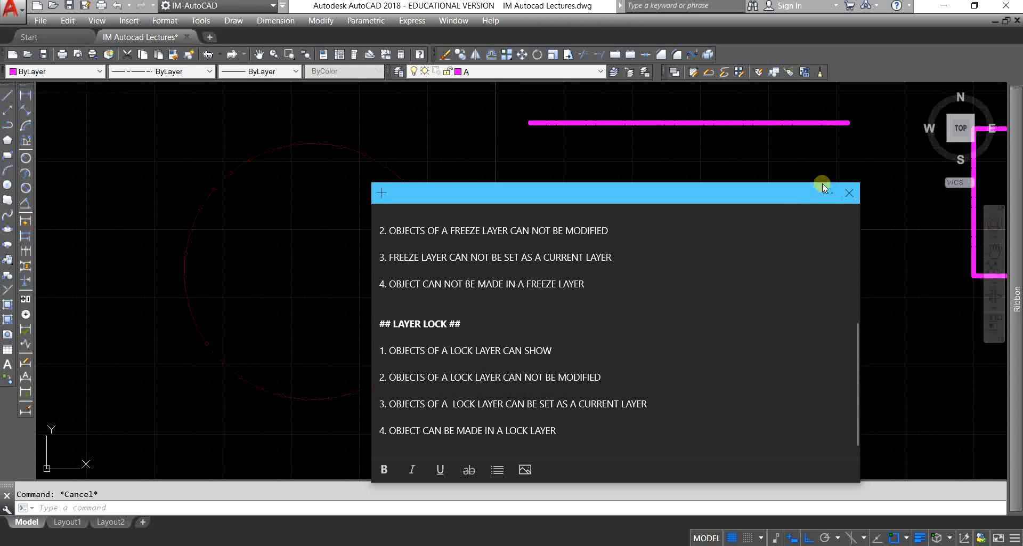
{"action": "left_click", "coordinate": [801, 157]}
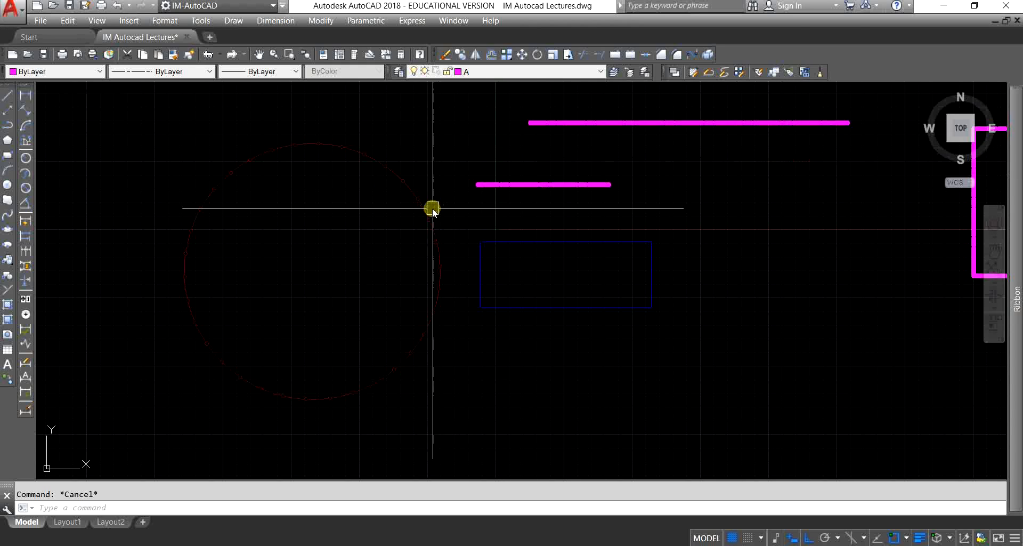
Try to move the circle on locked layer C
{"action": "middle_click_drag", "start_coordinate": [425, 267], "coordinate": [489, 278]}
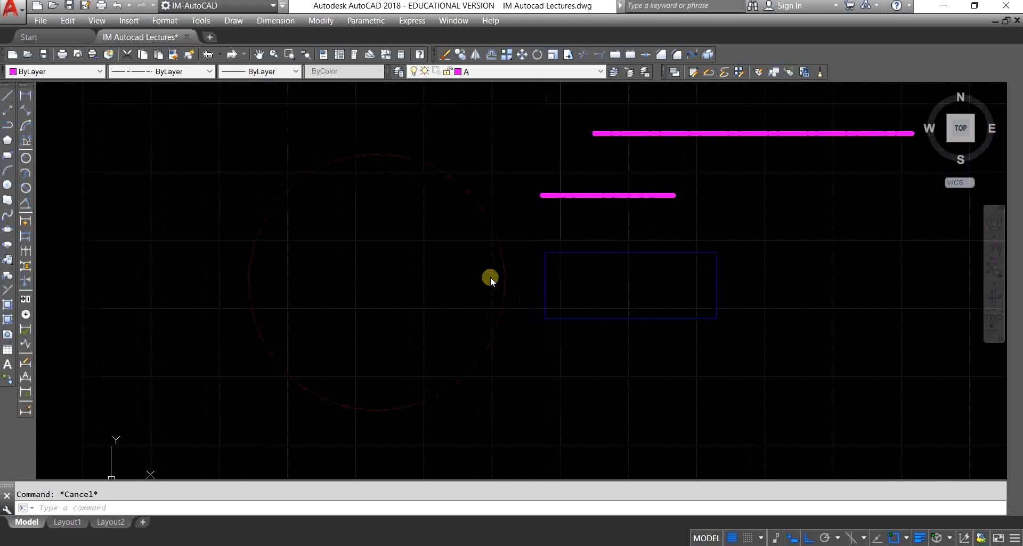
{"action": "left_click", "coordinate": [482, 210]}
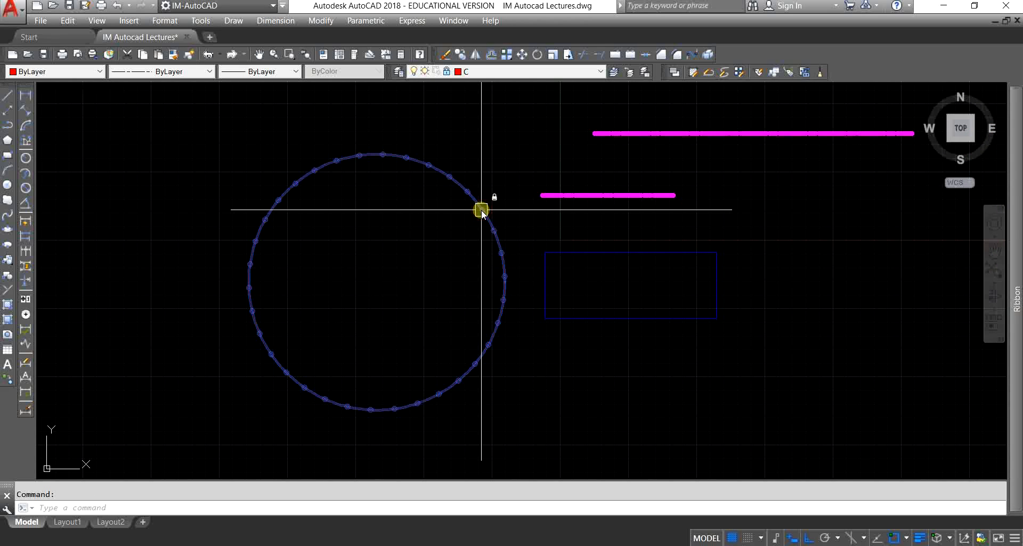
{"action": "type", "text": "m"}
{"action": "key", "text": "Return"}
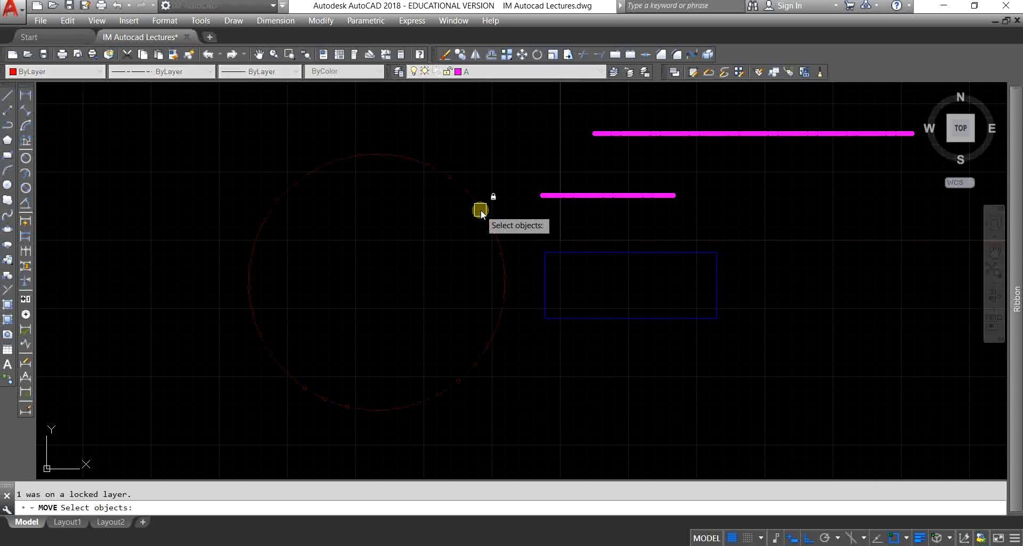
{"action": "key", "text": "Return"}
{"action": "left_click_drag", "start_coordinate": [423, 253], "coordinate": [497, 264]}
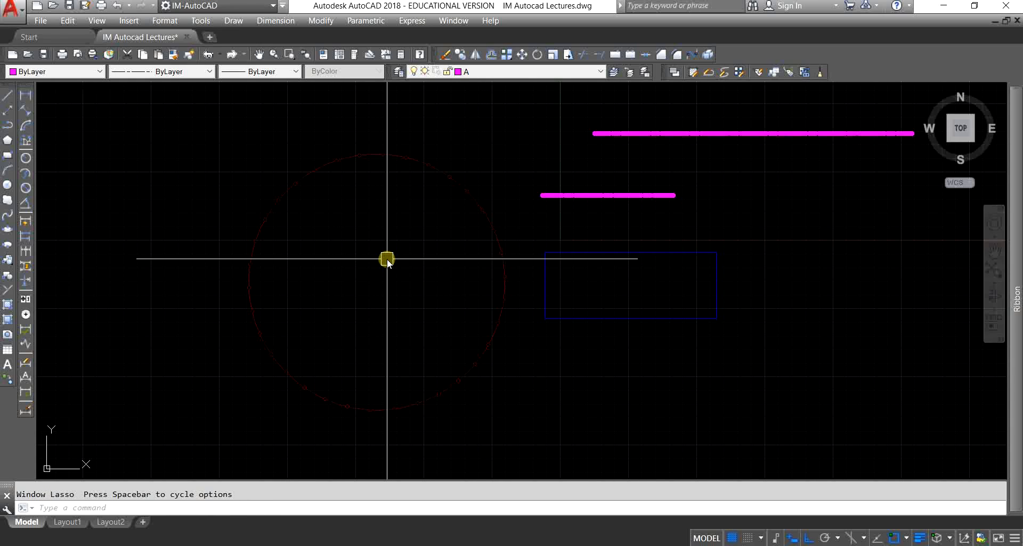
{"action": "key", "text": "Escape"}
Try to erase the circle on locked layer C
{"action": "left_click", "coordinate": [404, 154]}
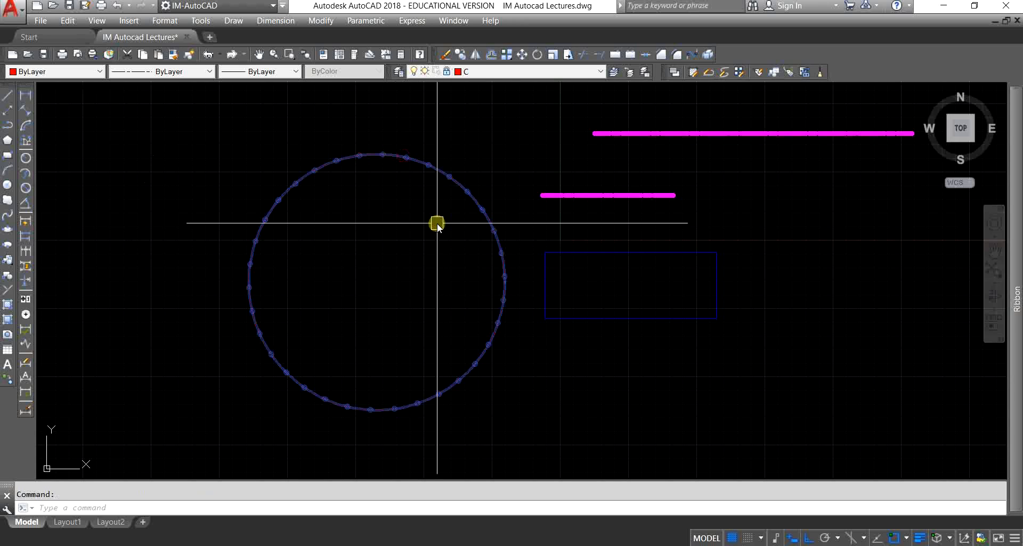
{"action": "type", "text": "e"}
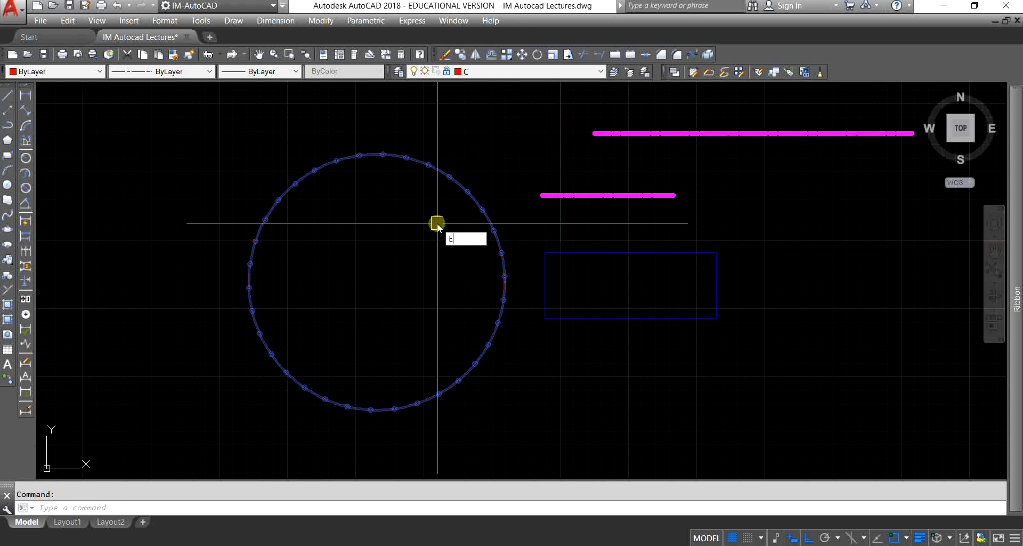
{"action": "key", "text": "Return"}
{"action": "key", "text": "Escape"}
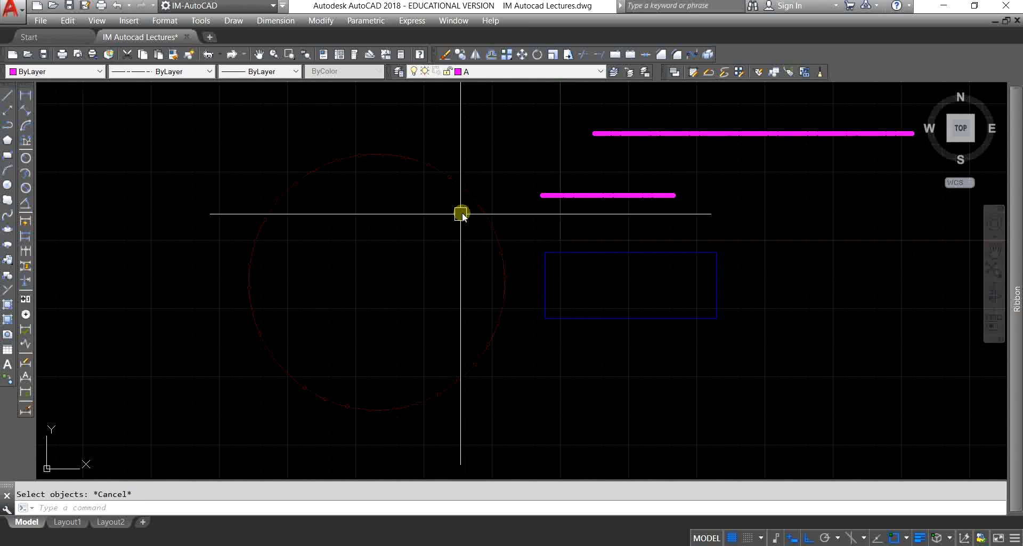
Try to copy the circle on locked layer C
{"action": "type", "text": "c"}
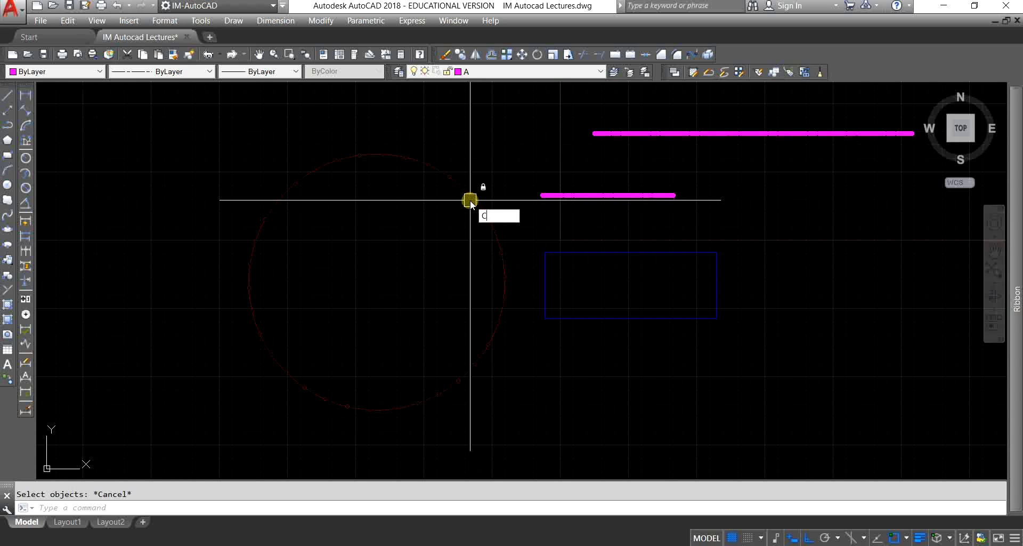
{"action": "key", "text": "Escape"}
{"action": "type", "text": "co"}
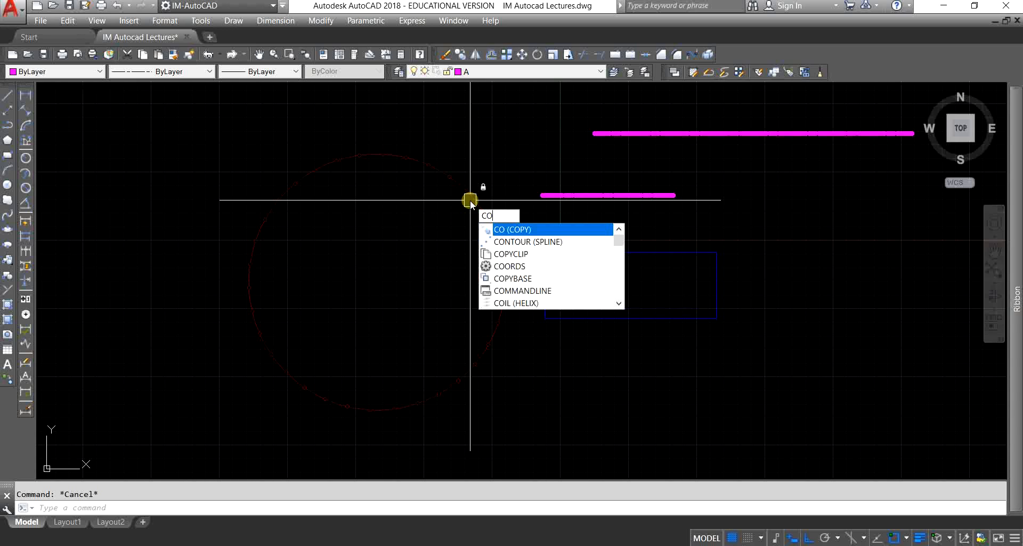
{"action": "key", "text": "Return"}
{"action": "left_click", "coordinate": [469, 197]}
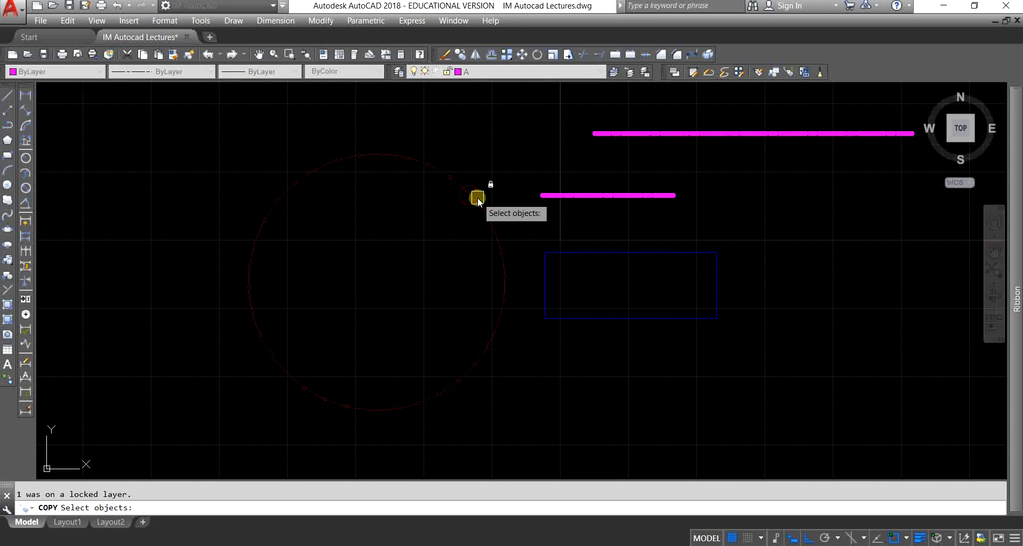
{"action": "key", "text": "Return"}
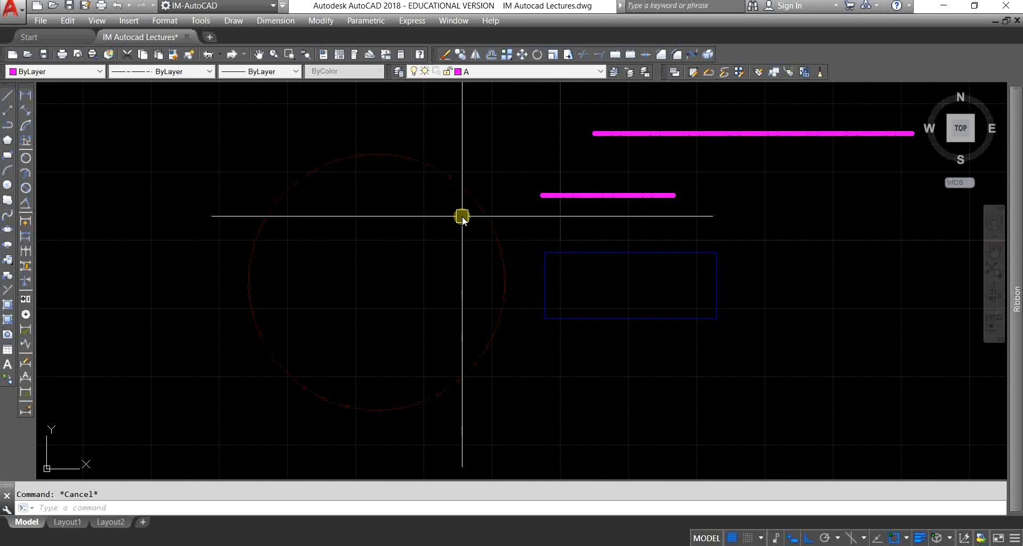
Review the layer lock rules in the sticky note and make locked layer C the current layer
{"action": "left_click", "coordinate": [487, 541]}
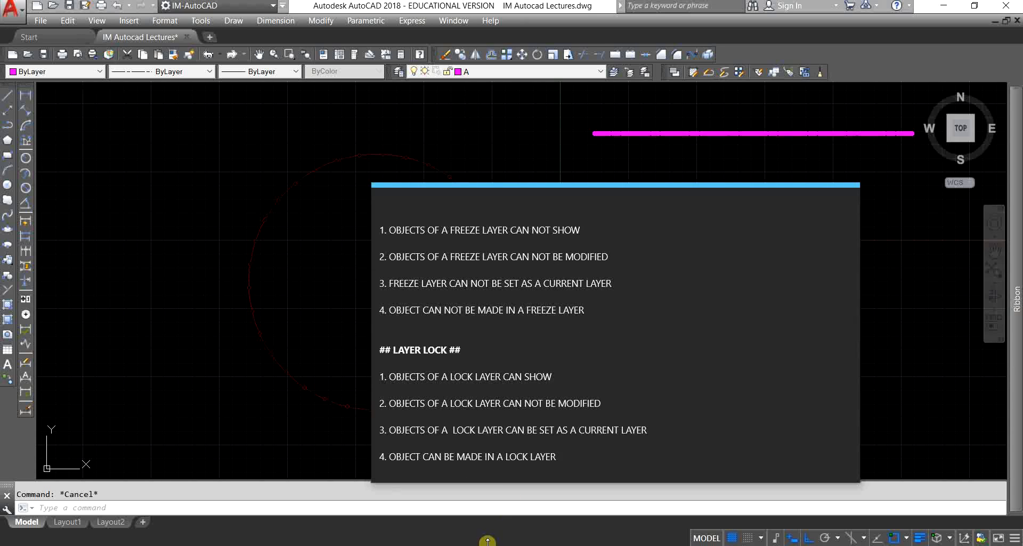
{"action": "scroll", "coordinate": [525, 309], "scroll_direction": "down", "scroll_amount": 3}
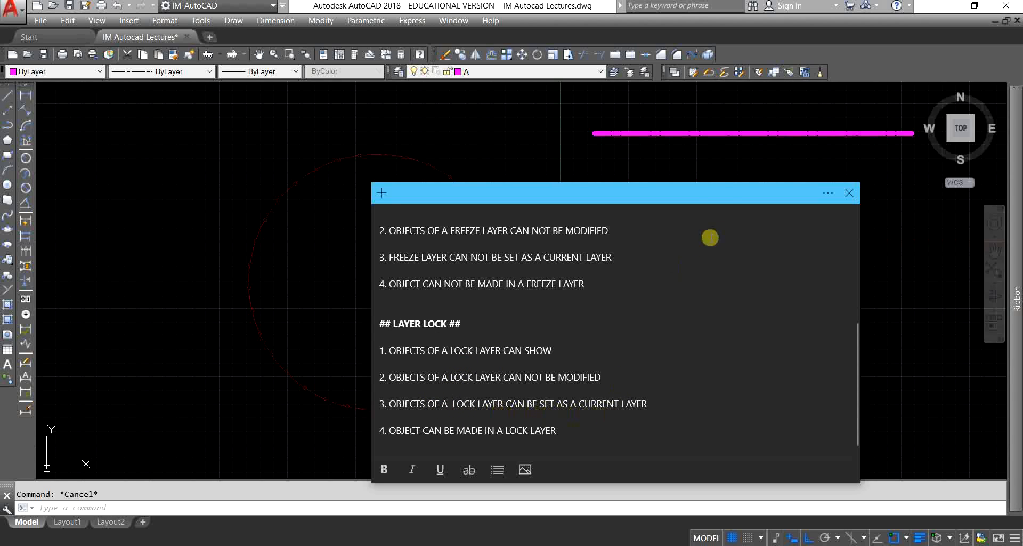
{"action": "left_click", "coordinate": [662, 153]}
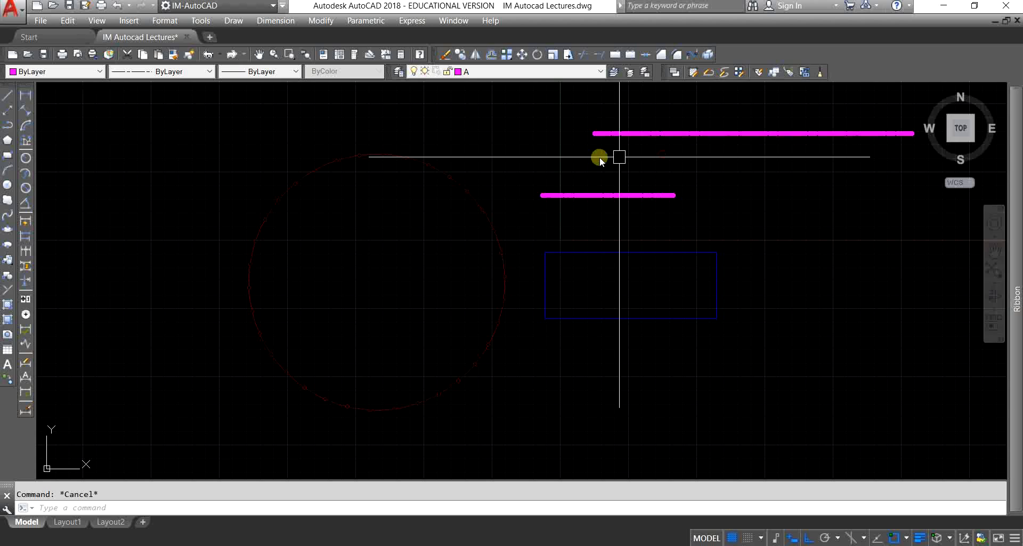
{"action": "left_click", "coordinate": [505, 72]}
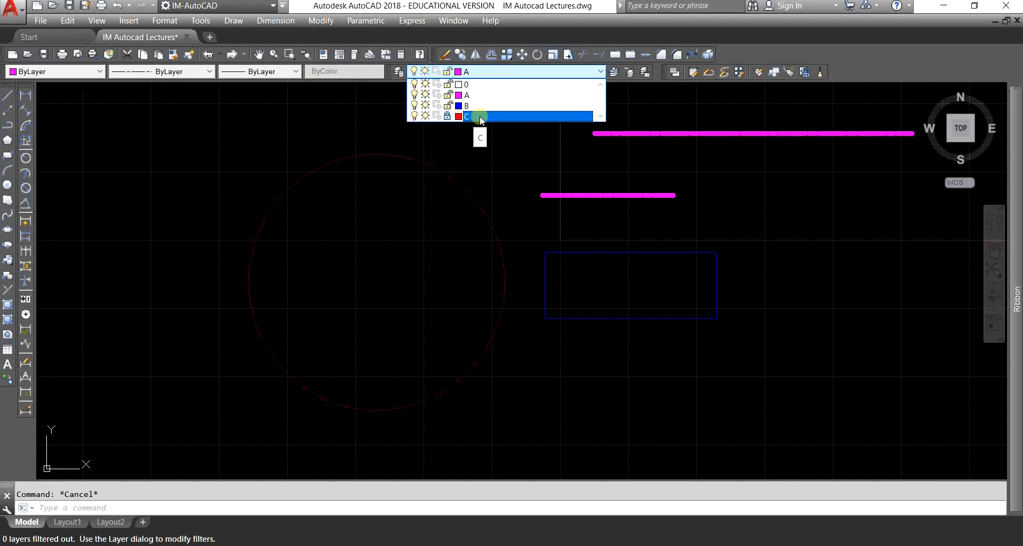
{"action": "left_click", "coordinate": [489, 116]}
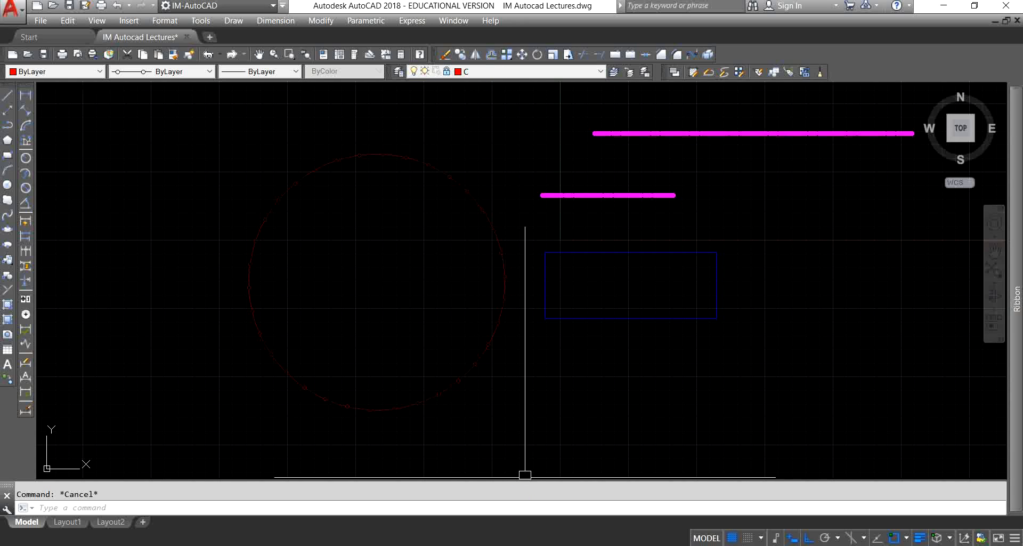
Read the sticky note's rule about making objects in a locked layer
{"action": "left_click", "coordinate": [525, 544]}
{"action": "scroll", "coordinate": [525, 421], "scroll_direction": "down", "scroll_amount": 2}
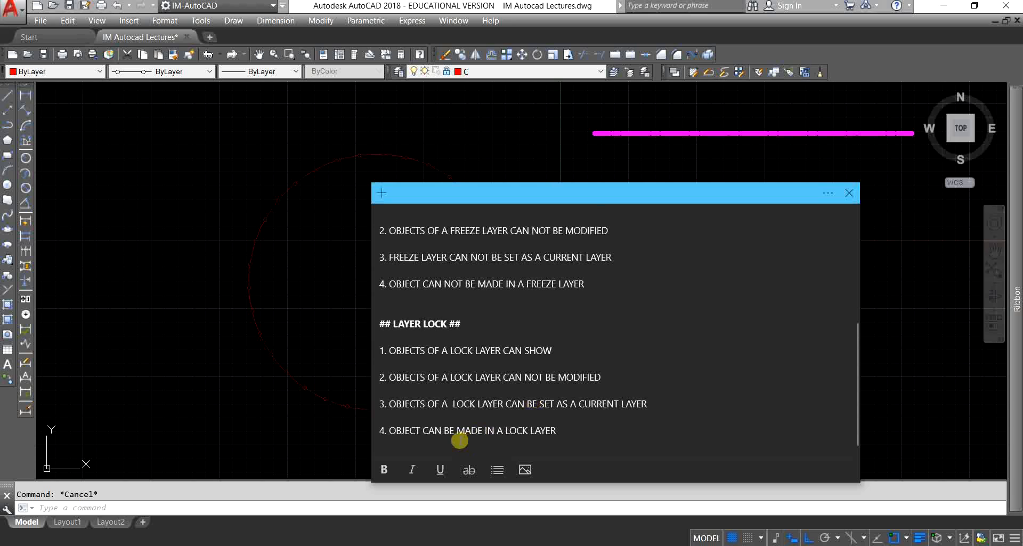
{"action": "left_click", "coordinate": [527, 145]}
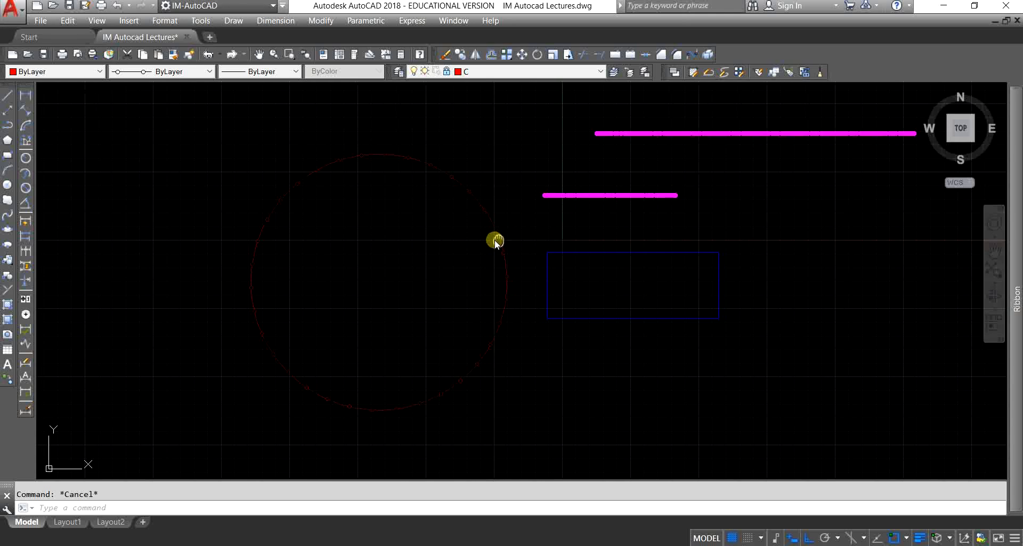
Draw a rectangle in the empty area to the left of the circle on locked layer C
{"action": "middle_click_drag", "start_coordinate": [494, 238], "coordinate": [583, 242]}
{"action": "middle_click_drag", "start_coordinate": [505, 251], "coordinate": [568, 257]}
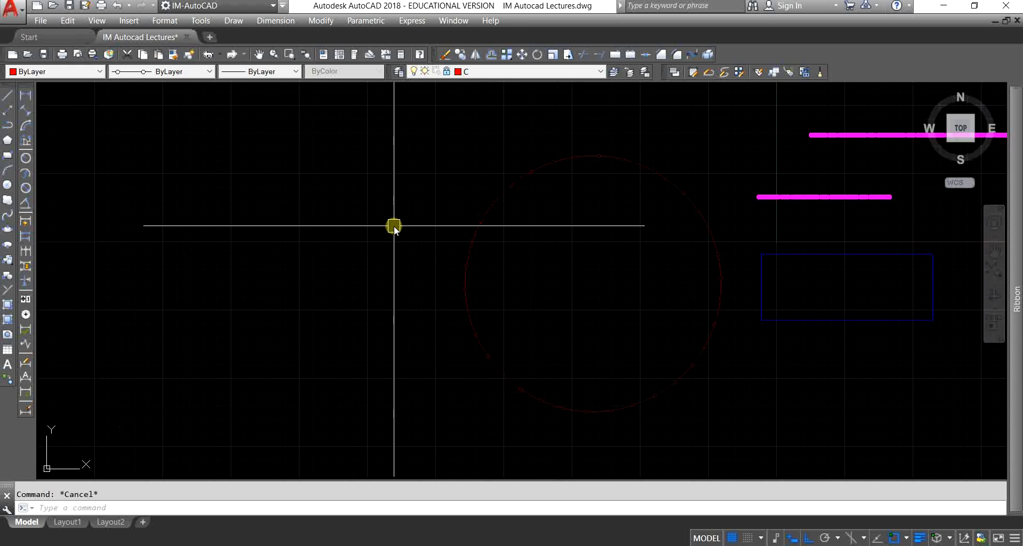
{"action": "type", "text": "REC"}
{"action": "key", "text": "Return"}
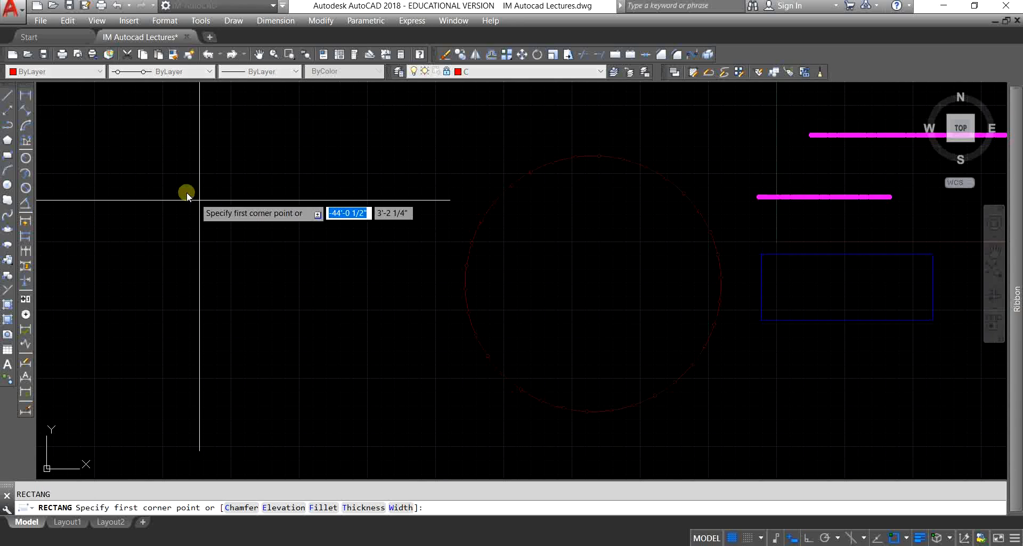
{"action": "left_click", "coordinate": [128, 174]}
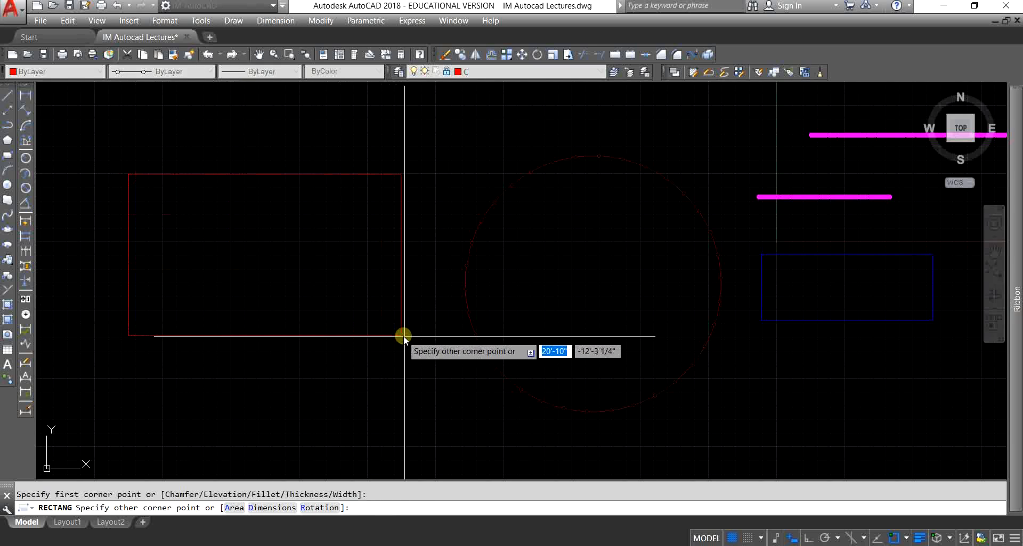
{"action": "left_click", "coordinate": [421, 360]}
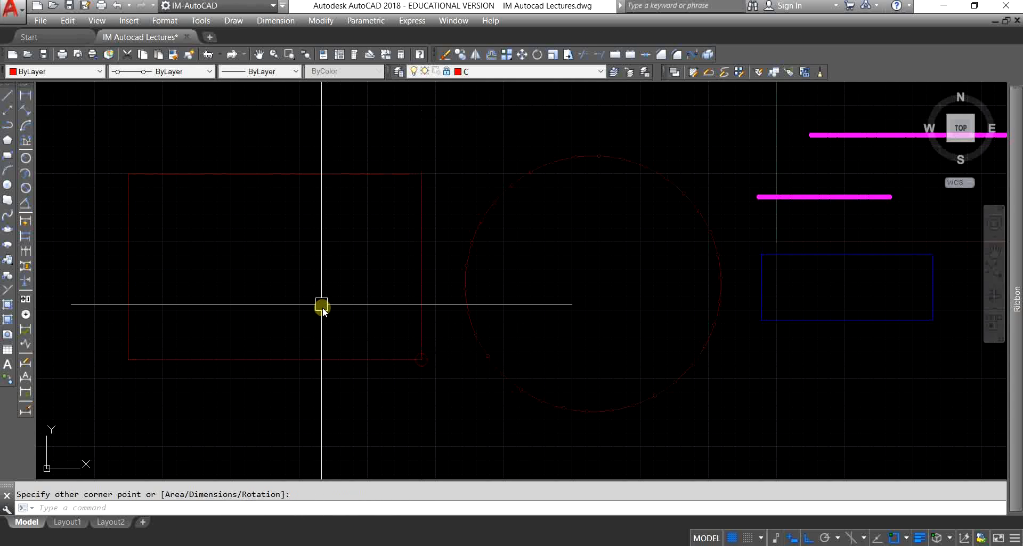
{"action": "middle_click_drag", "start_coordinate": [322, 304], "coordinate": [362, 299]}
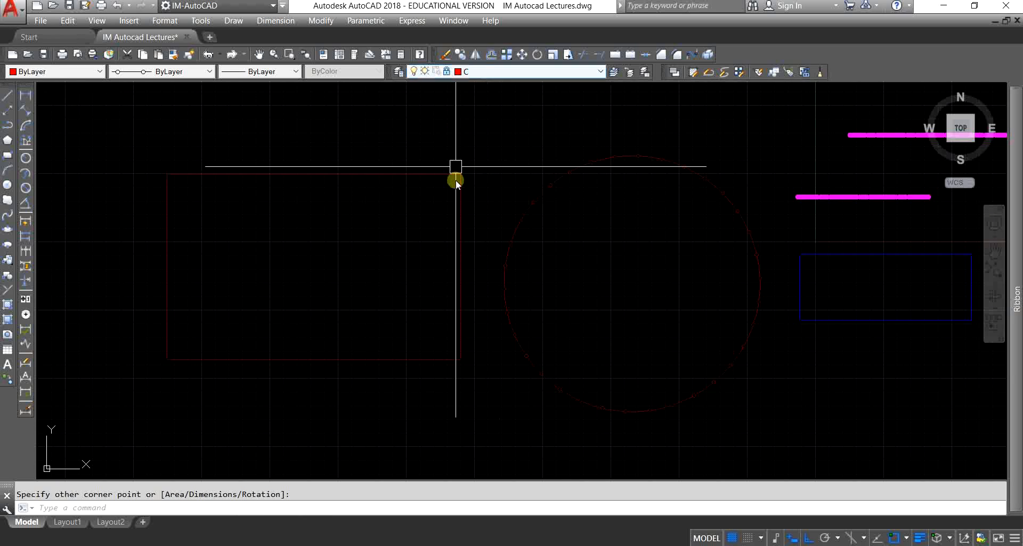
Unlock layer C from the layer list
{"action": "scroll", "coordinate": [310, 175], "scroll_direction": "up", "scroll_amount": 5}
{"action": "key", "text": "Escape"}
{"action": "mouse_move", "coordinate": [310, 175]}
{"action": "middle_mouse_down"}
{"action": "mouse_move", "coordinate": [338, 150]}
{"action": "mouse_move", "coordinate": [356, 185]}
{"action": "mouse_move", "coordinate": [342, 259]}
{"action": "middle_mouse_up"}
{"action": "scroll", "coordinate": [343, 260], "scroll_direction": "down", "scroll_amount": 5}
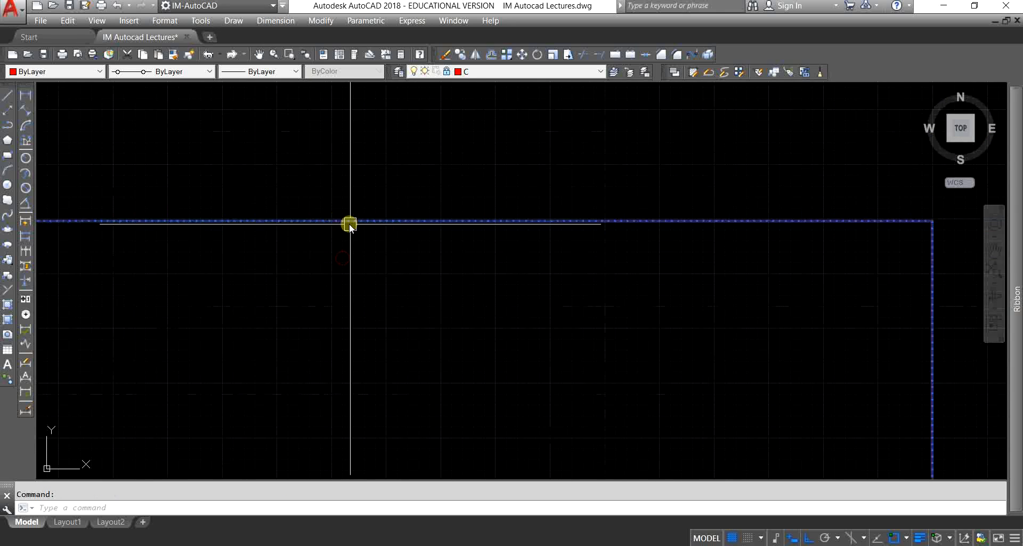
{"action": "key", "text": "Escape"}
{"action": "left_click", "coordinate": [520, 74]}
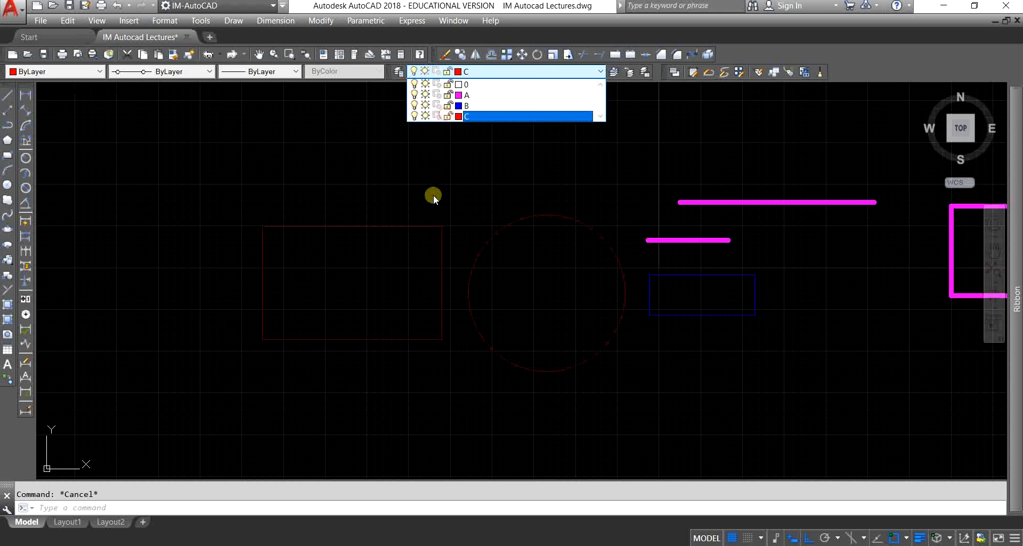
{"action": "scroll", "coordinate": [332, 229], "scroll_direction": "up", "scroll_amount": 6}
{"action": "scroll", "coordinate": [354, 238], "scroll_direction": "up", "scroll_amount": 4}
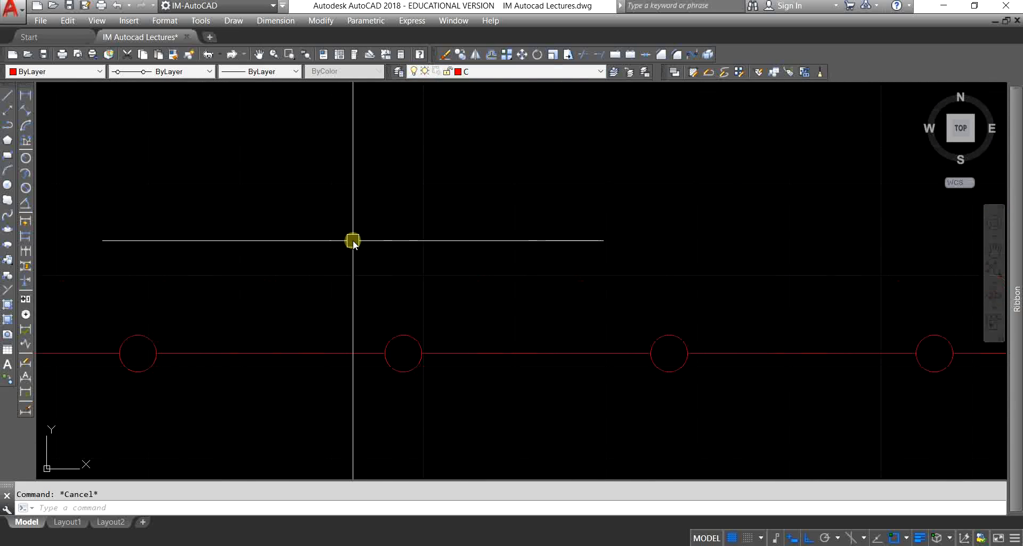
{"action": "left_click", "coordinate": [433, 286]}
{"action": "key", "text": "Escape"}
Zoom to the drawing extents and check the lock state of layer C in the layer list
{"action": "scroll", "coordinate": [362, 213], "scroll_direction": "down", "scroll_amount": 6}
{"action": "scroll", "coordinate": [362, 211], "scroll_direction": "down", "scroll_amount": 4}
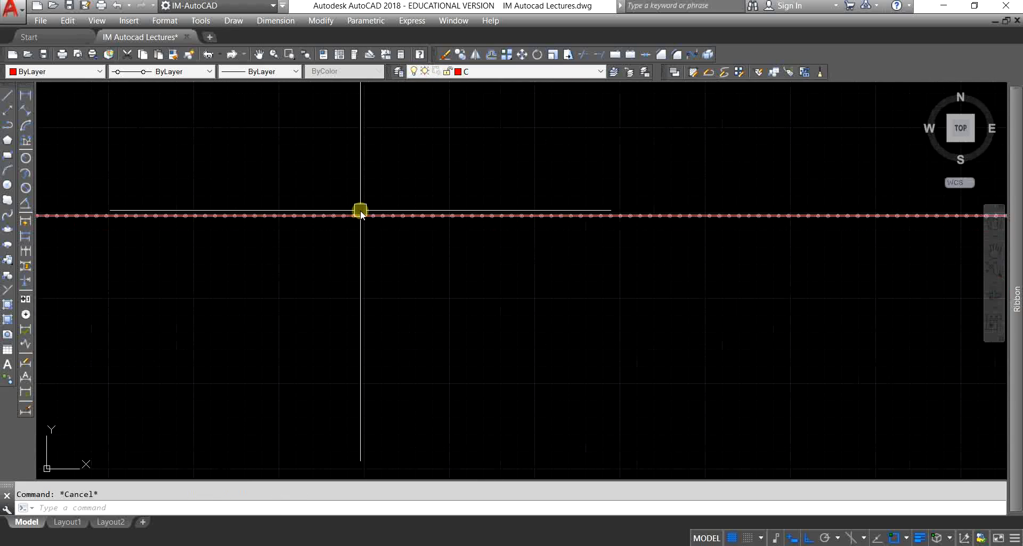
{"action": "type", "text": "Z"}
{"action": "key", "text": "Return"}
{"action": "type", "text": "e"}
{"action": "key", "text": "Return"}
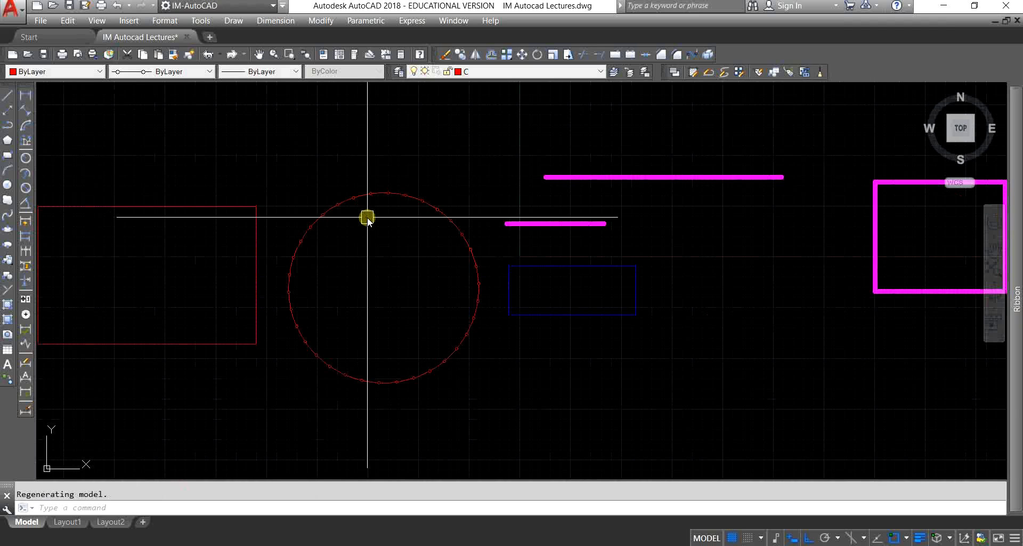
{"action": "middle_click_drag", "start_coordinate": [494, 298], "coordinate": [443, 251]}
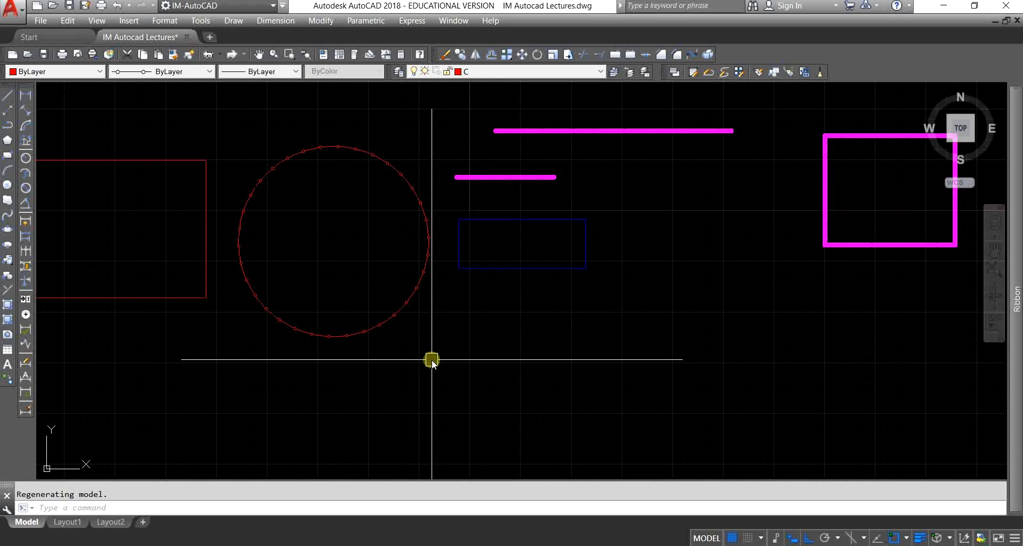
{"action": "middle_click_drag", "start_coordinate": [435, 336], "coordinate": [467, 331]}
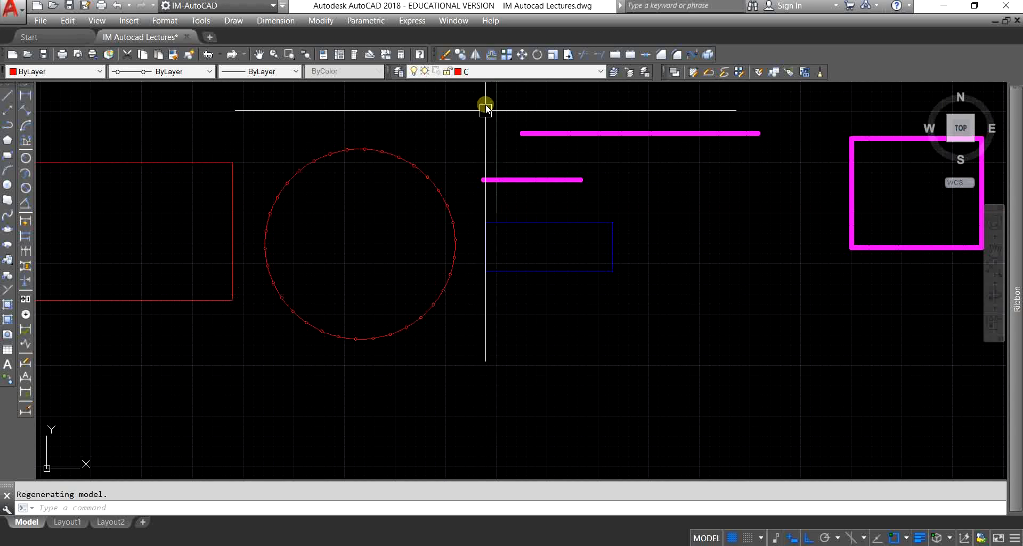
{"action": "left_click", "coordinate": [491, 73]}
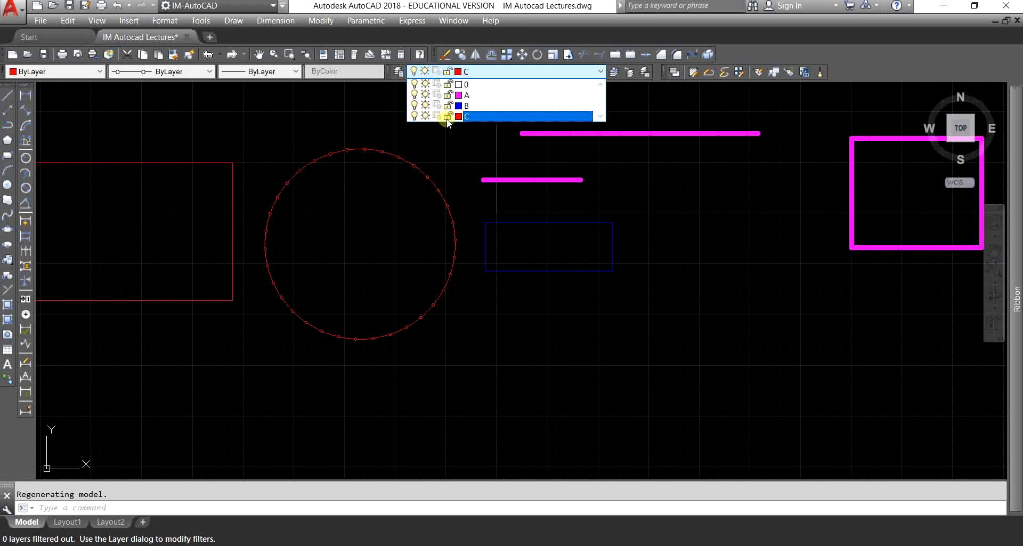
{"action": "left_click", "coordinate": [644, 331]}
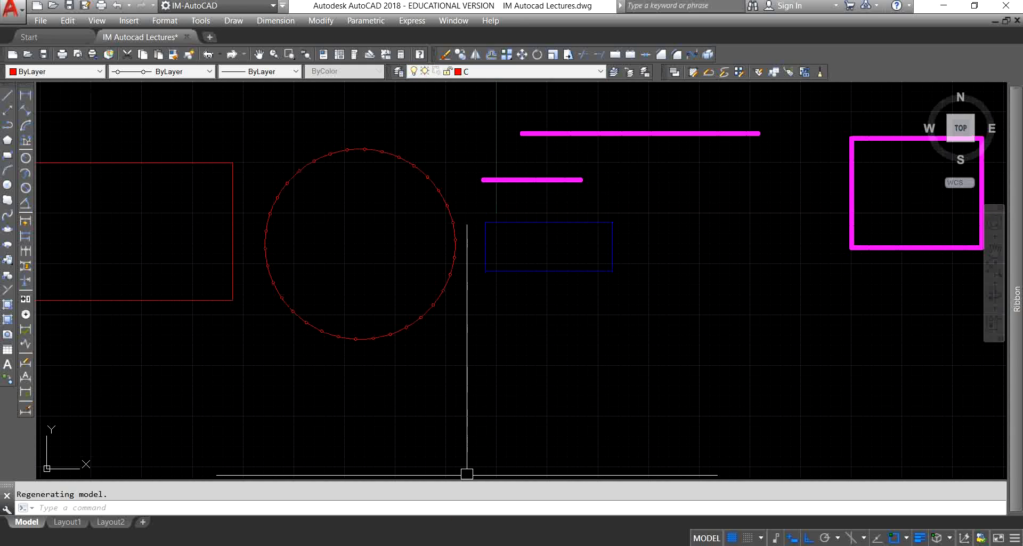
Switch to the sticky note, review the layer on/off, freeze and lock rules, and return to the AutoCAD drawing
{"action": "left_click", "coordinate": [498, 545]}
{"action": "scroll", "coordinate": [540, 288], "scroll_direction": "up", "scroll_amount": 3}
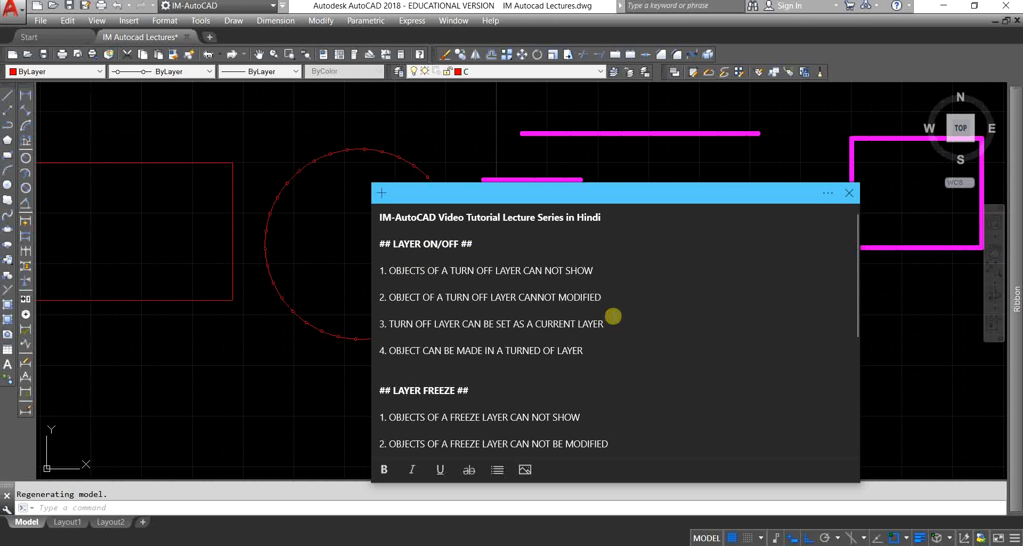
{"action": "scroll", "coordinate": [613, 315], "scroll_direction": "down", "scroll_amount": 3}
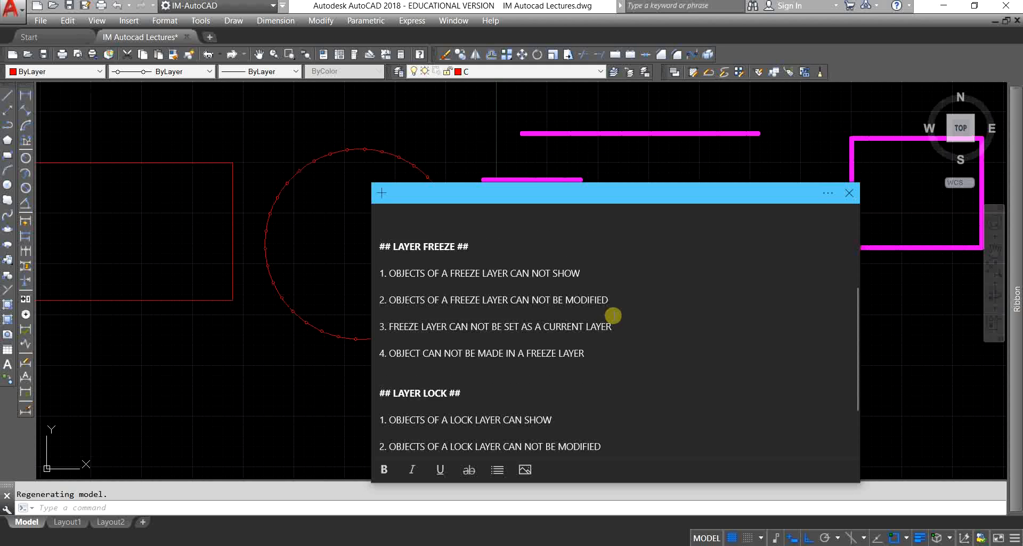
{"action": "scroll", "coordinate": [613, 316], "scroll_direction": "up", "scroll_amount": 1}
{"action": "scroll", "coordinate": [617, 333], "scroll_direction": "down", "scroll_amount": 2}
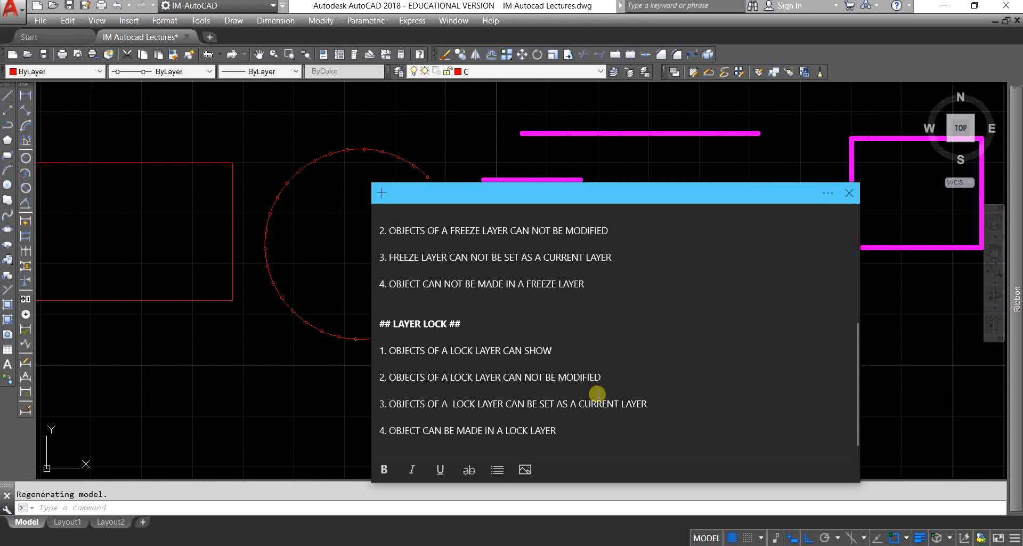
{"action": "left_click_drag", "start_coordinate": [556, 429], "coordinate": [399, 319]}
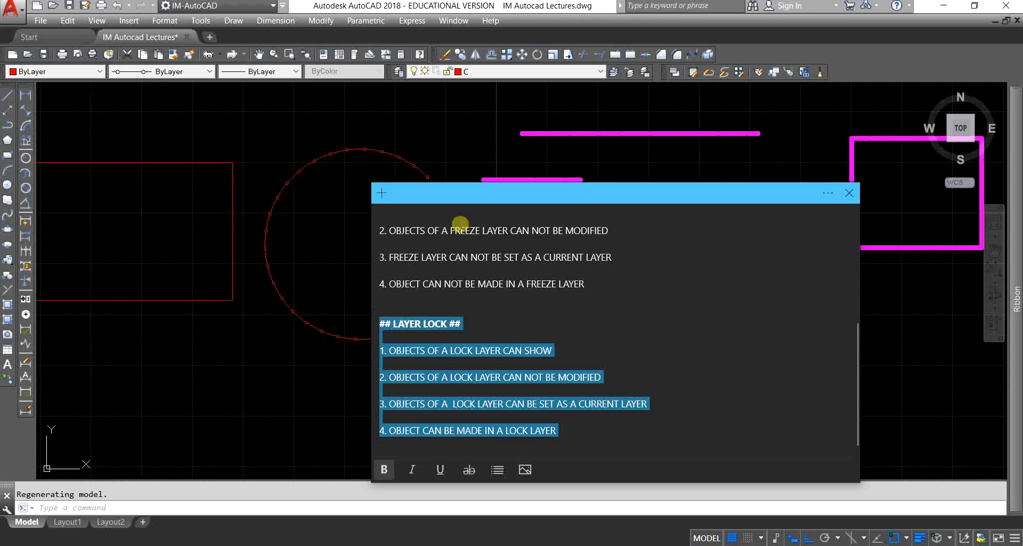
{"action": "left_click", "coordinate": [649, 160]}
{"action": "scroll", "coordinate": [649, 160], "scroll_direction": "down", "scroll_amount": 4}
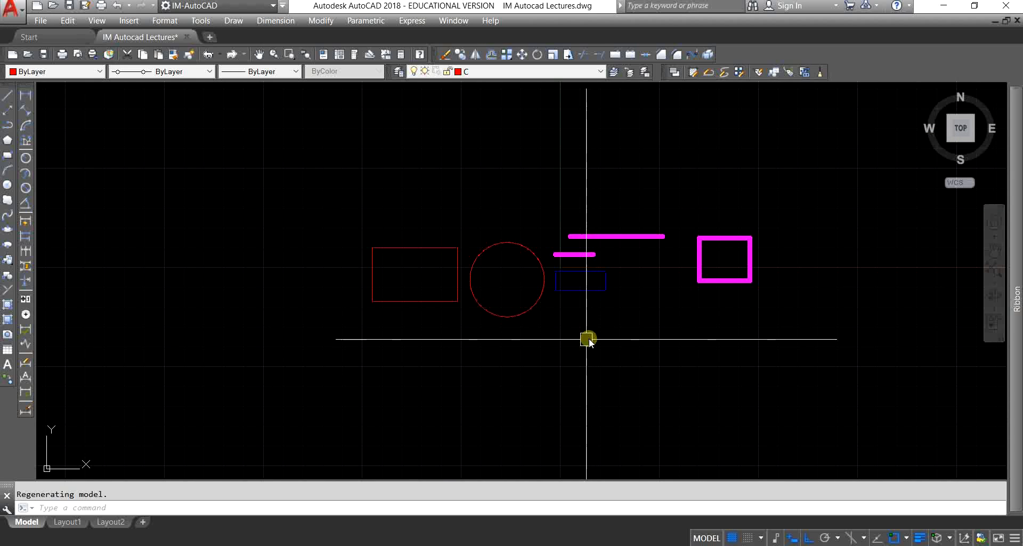
{"action": "middle_click_drag", "start_coordinate": [587, 338], "coordinate": [523, 343]}
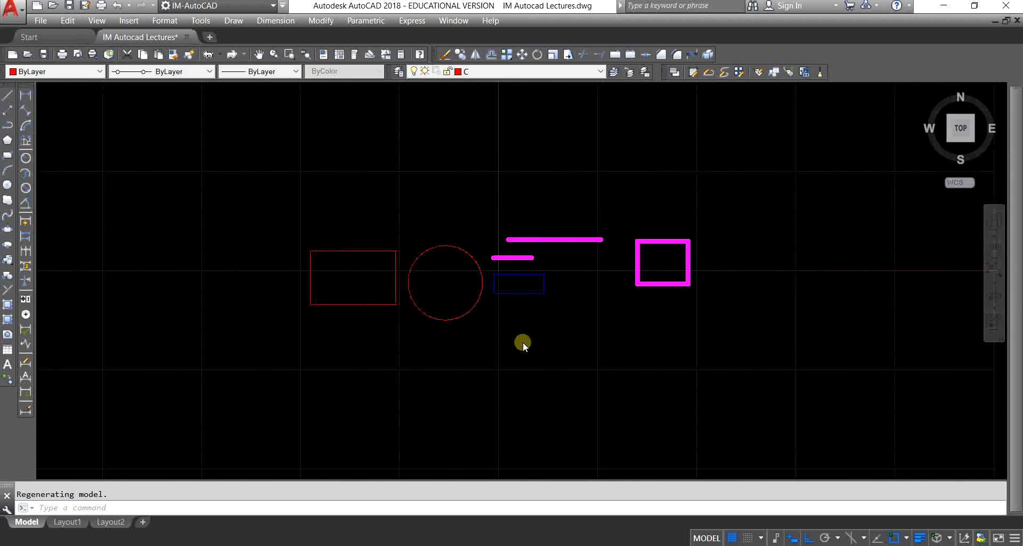
{"action": "left_click", "coordinate": [509, 73]}
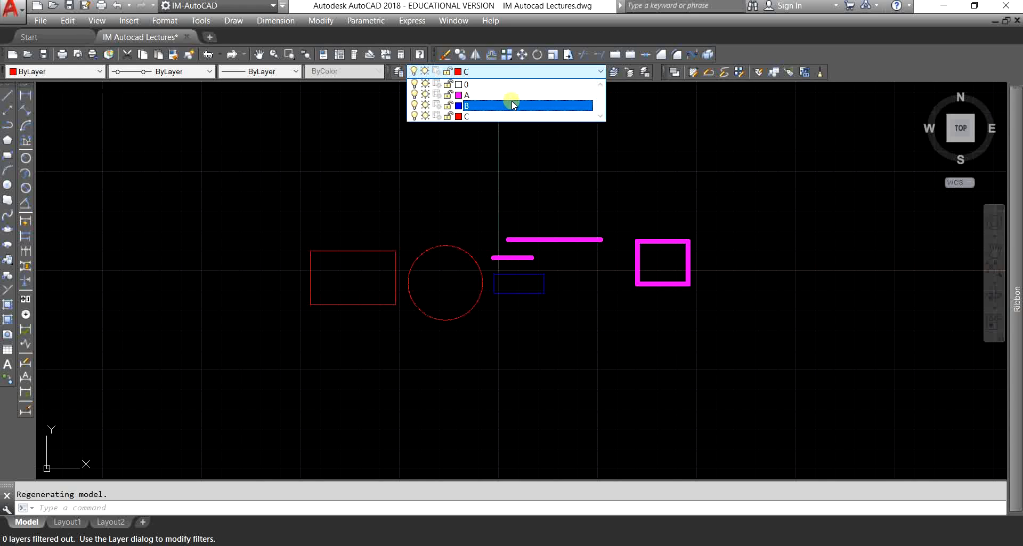
{"action": "middle_click_drag", "start_coordinate": [487, 206], "coordinate": [487, 217]}
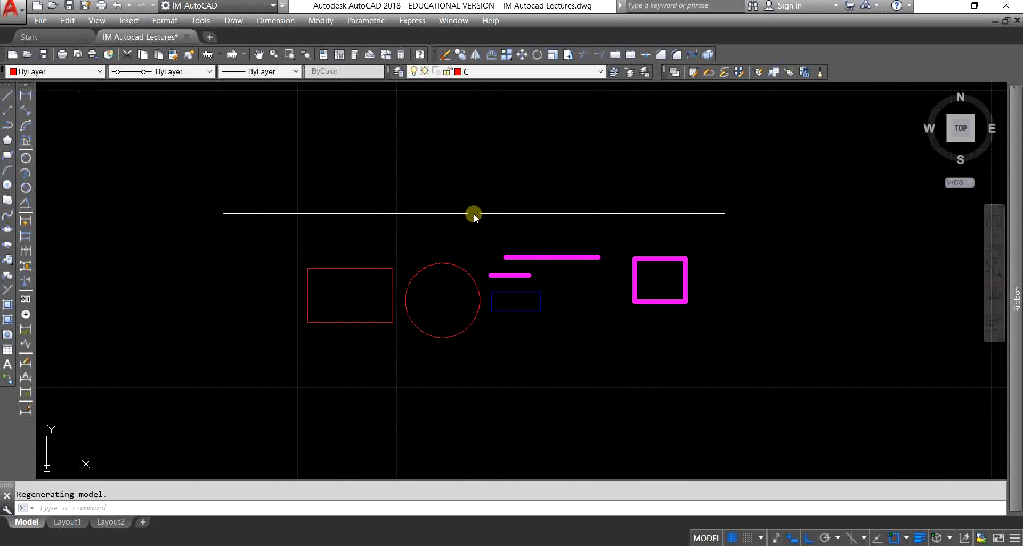
Try to delete layer B in the Layer Properties Manager and dismiss the resulting message
{"action": "type", "text": "la"}
{"action": "key", "text": "Return"}
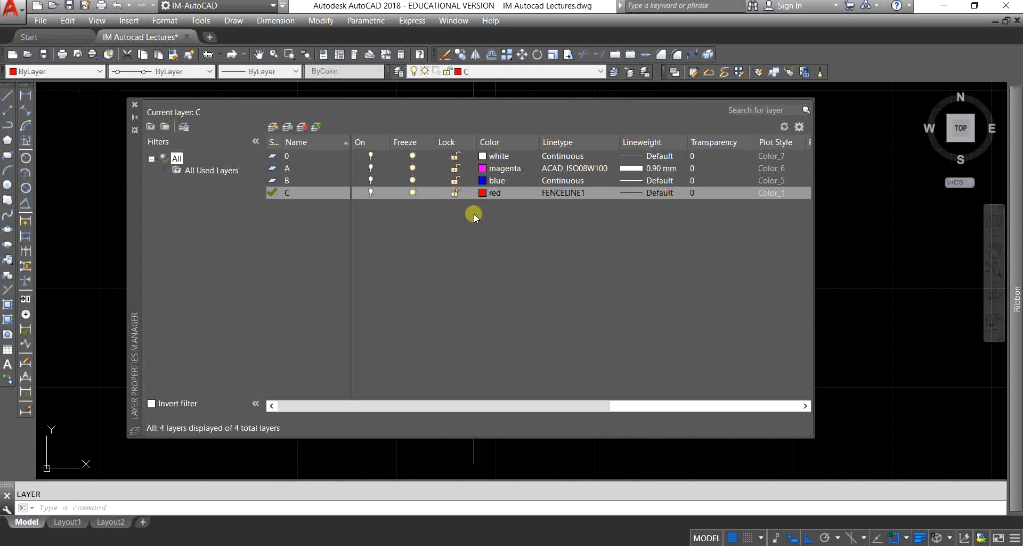
{"action": "double_click", "coordinate": [286, 181]}
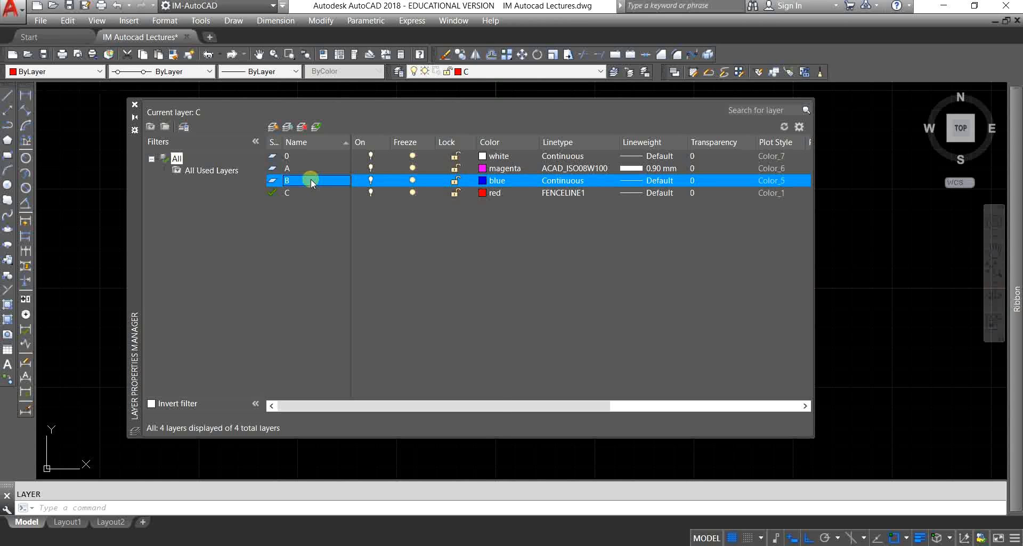
{"action": "right_click", "coordinate": [312, 180]}
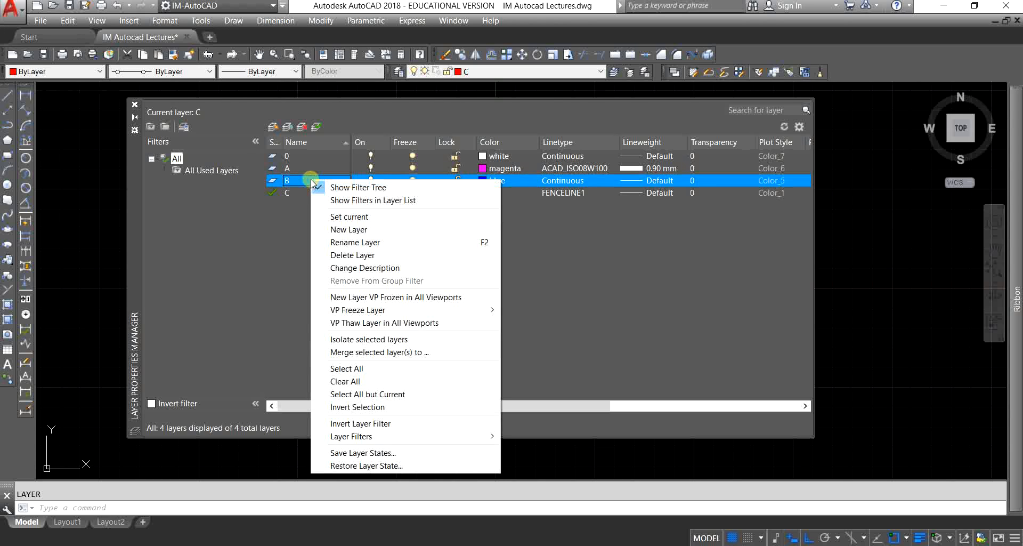
{"action": "left_click", "coordinate": [353, 255]}
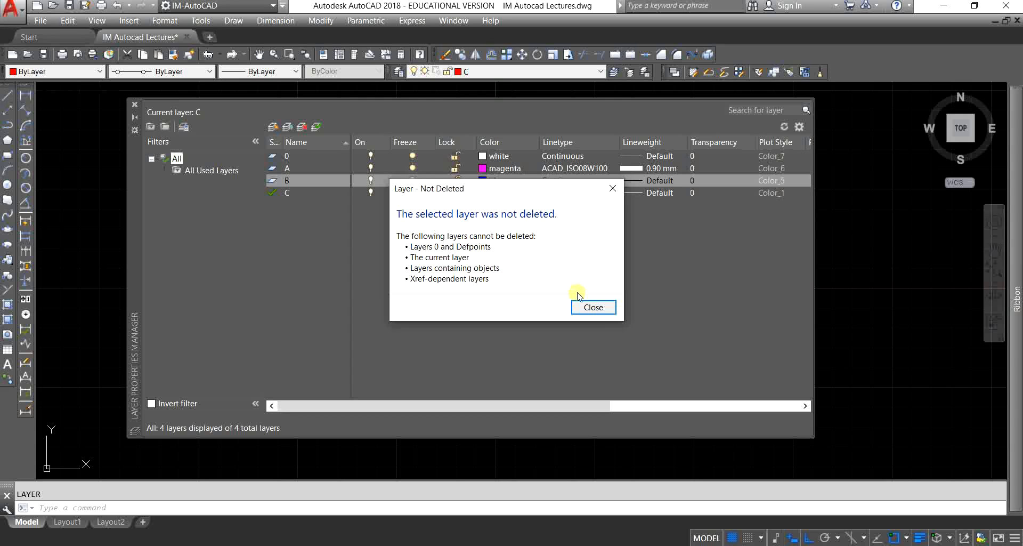
{"action": "left_click", "coordinate": [583, 308]}
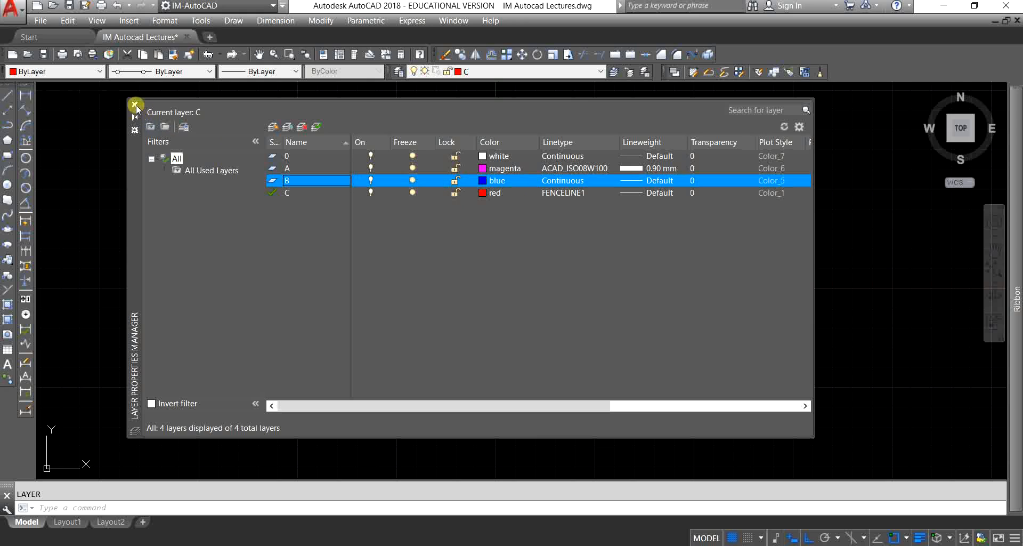
Try to delete layer A in the Layer Properties Manager, and close the manager
{"action": "left_click", "coordinate": [293, 170]}
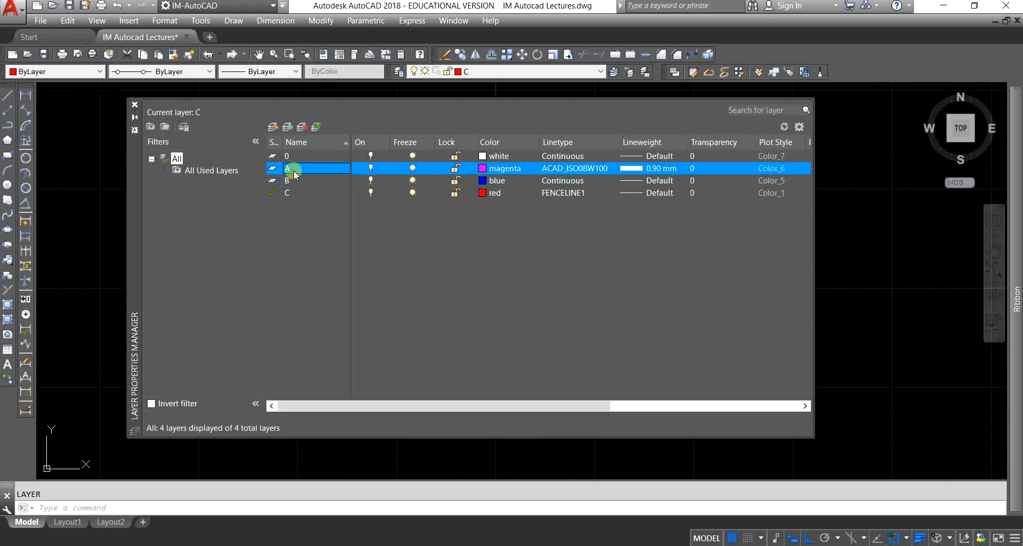
{"action": "right_click", "coordinate": [294, 172]}
{"action": "left_click", "coordinate": [337, 243]}
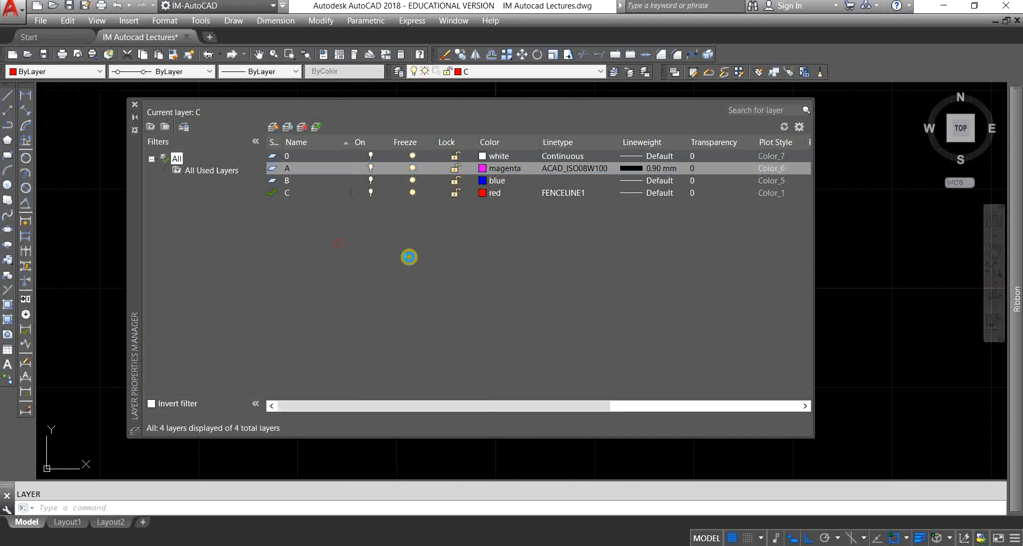
{"action": "left_click", "coordinate": [589, 306]}
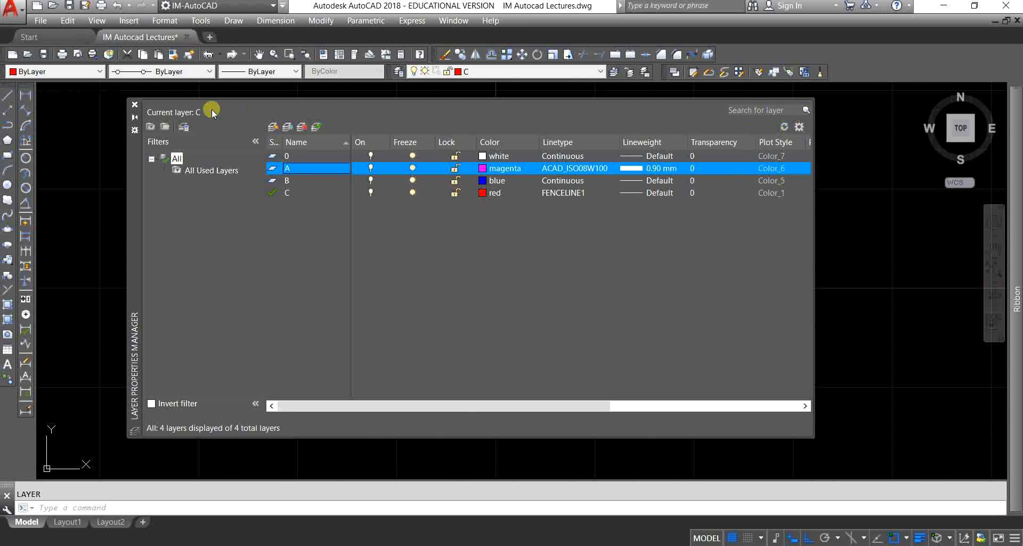
{"action": "left_click", "coordinate": [134, 105]}
{"action": "key", "text": "Escape"}
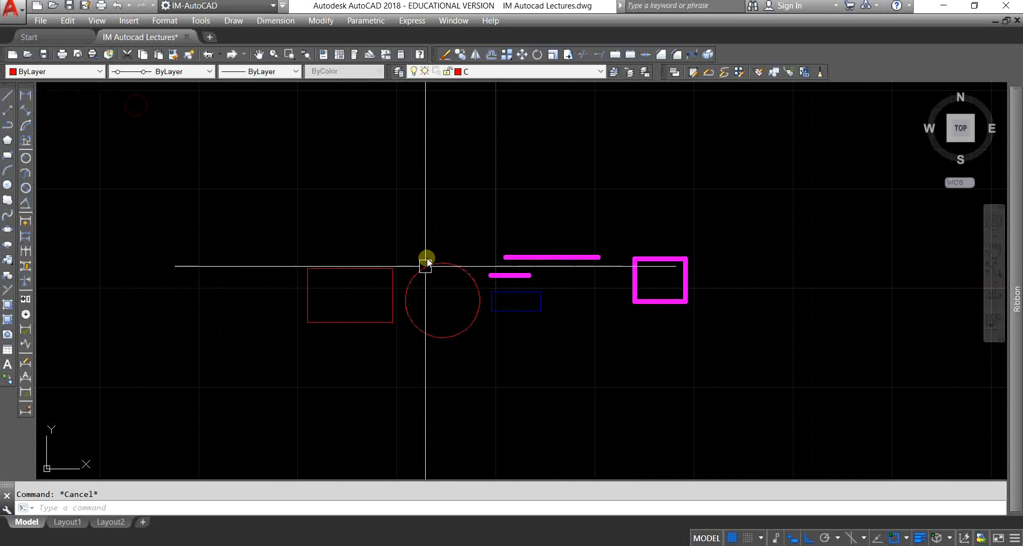
Run LAYDEL on layer A by picking the magenta square, and answer No to the deletion prompt
{"action": "scroll", "coordinate": [428, 281], "scroll_direction": "up", "scroll_amount": 3}
{"action": "scroll", "coordinate": [429, 230], "scroll_direction": "down", "scroll_amount": 3}
{"action": "middle_click_drag", "start_coordinate": [446, 261], "coordinate": [444, 257]}
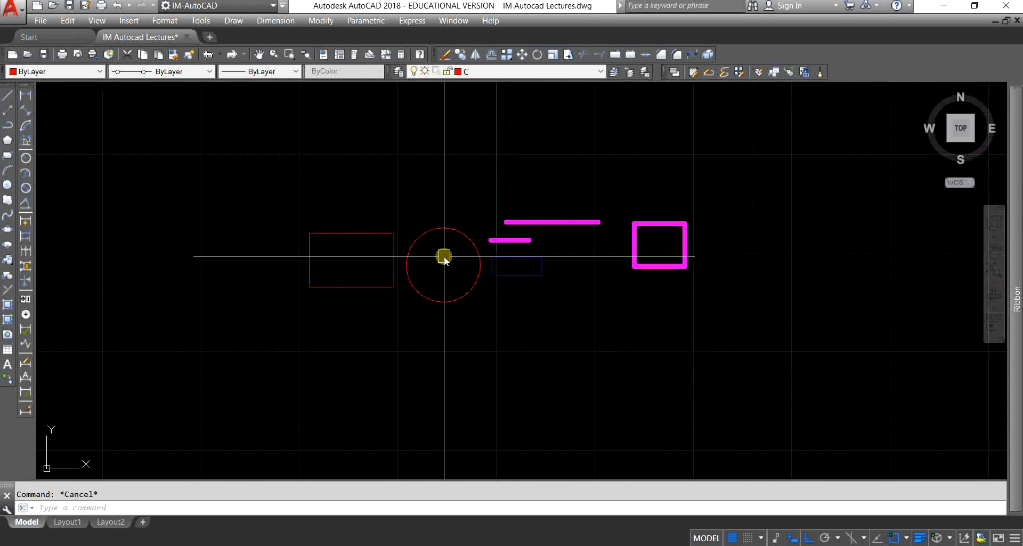
{"action": "scroll", "coordinate": [444, 255], "scroll_direction": "up", "scroll_amount": 4}
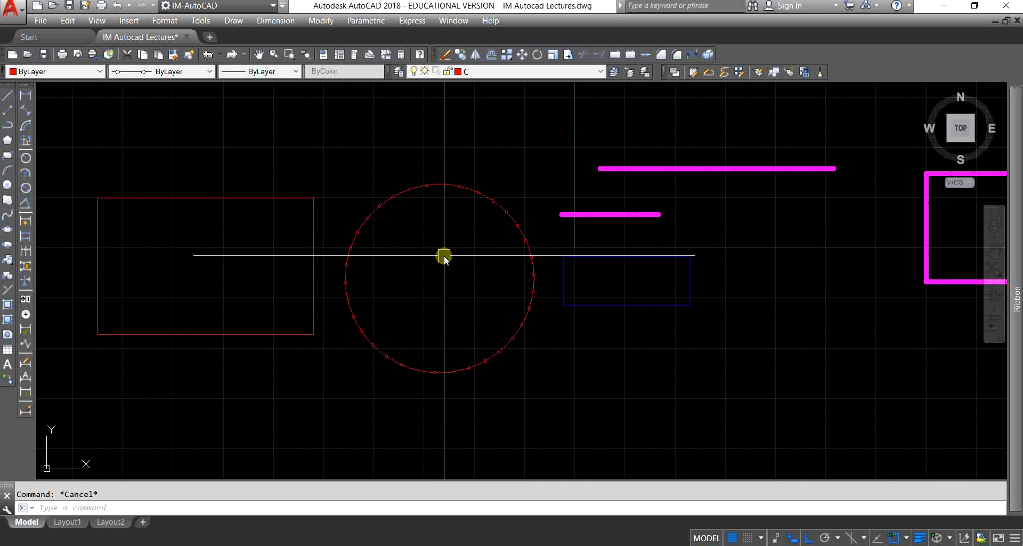
{"action": "type", "text": "LA"}
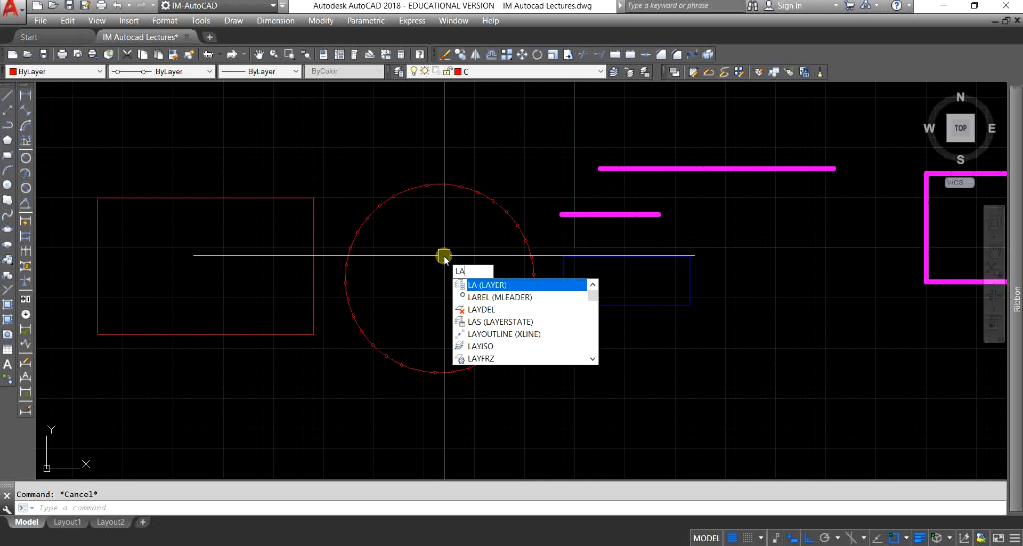
{"action": "type", "text": "YDEL"}
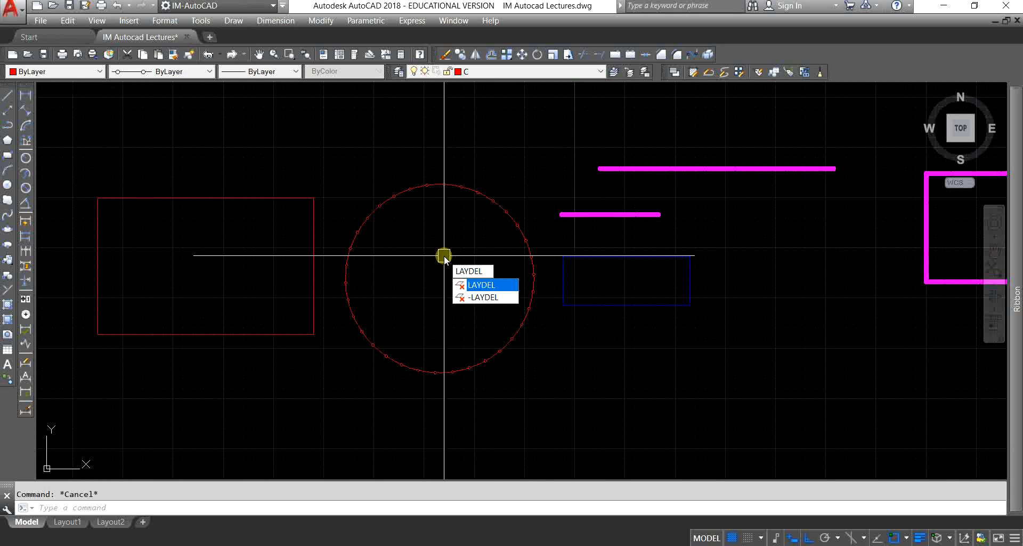
{"action": "key", "text": "Return"}
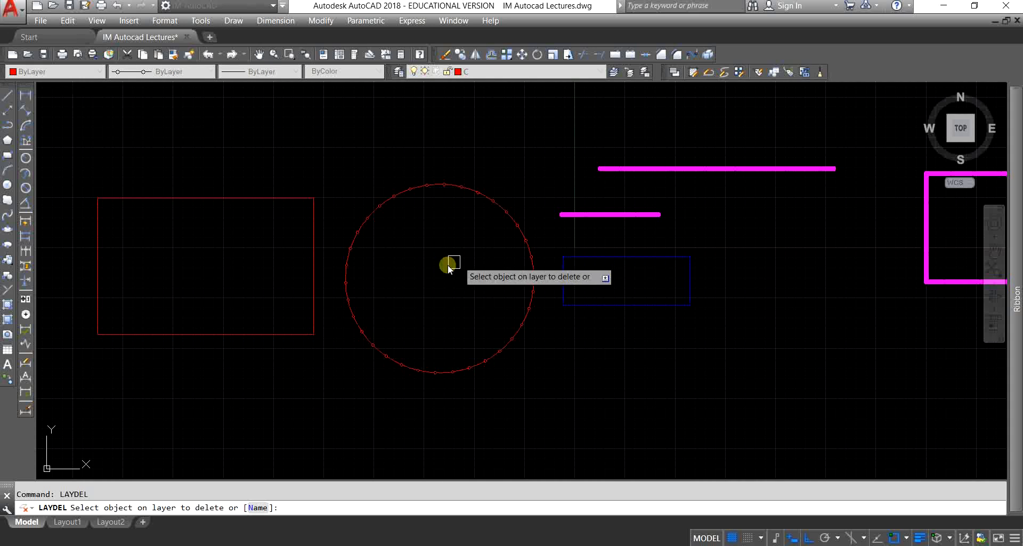
{"action": "scroll", "coordinate": [443, 258], "scroll_direction": "down", "scroll_amount": 2}
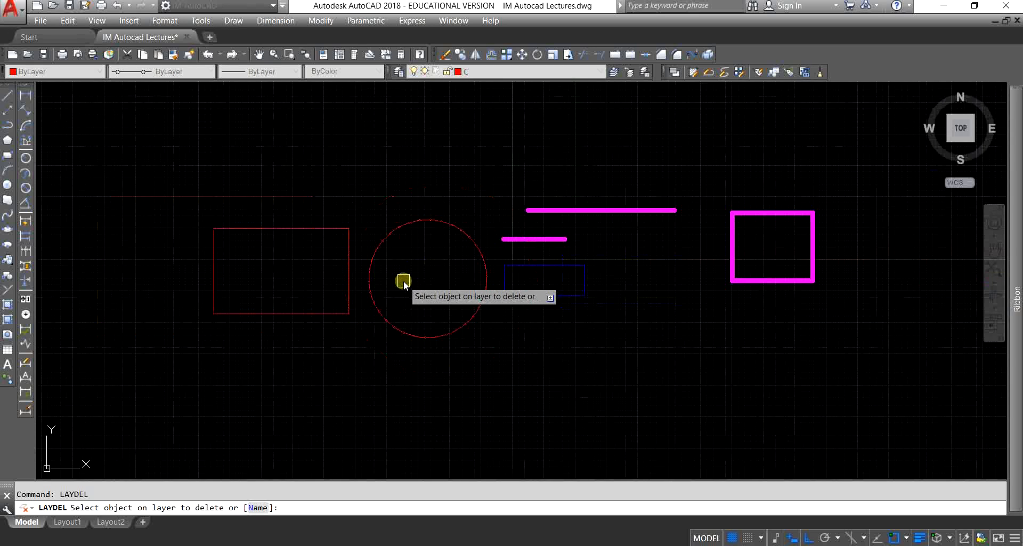
{"action": "left_click", "coordinate": [731, 251]}
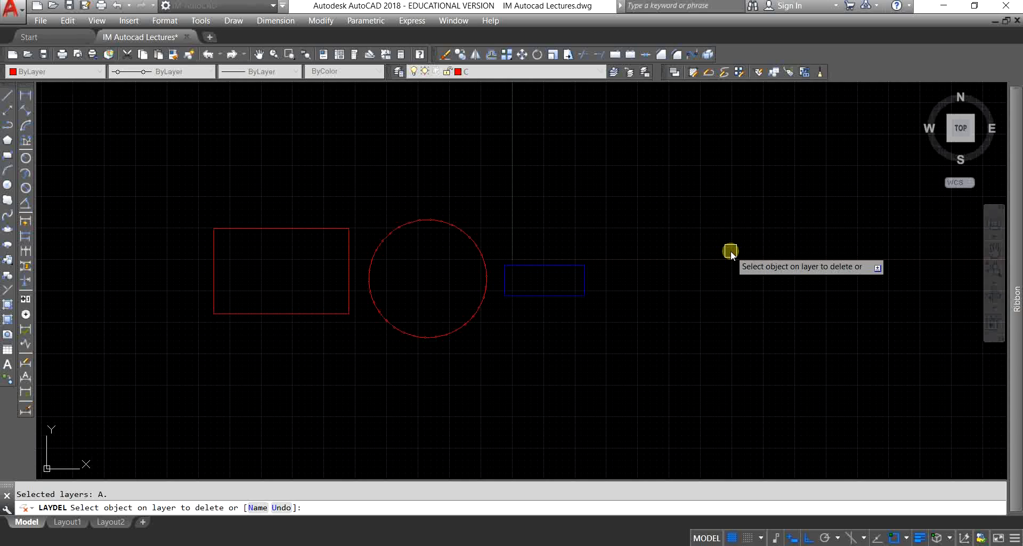
{"action": "key", "text": "Return"}
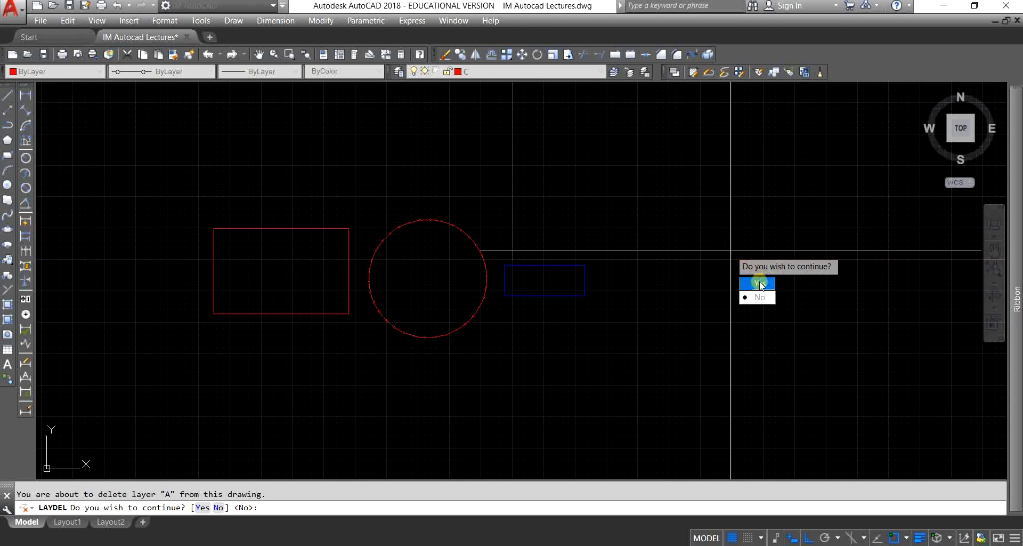
{"action": "left_click", "coordinate": [760, 298]}
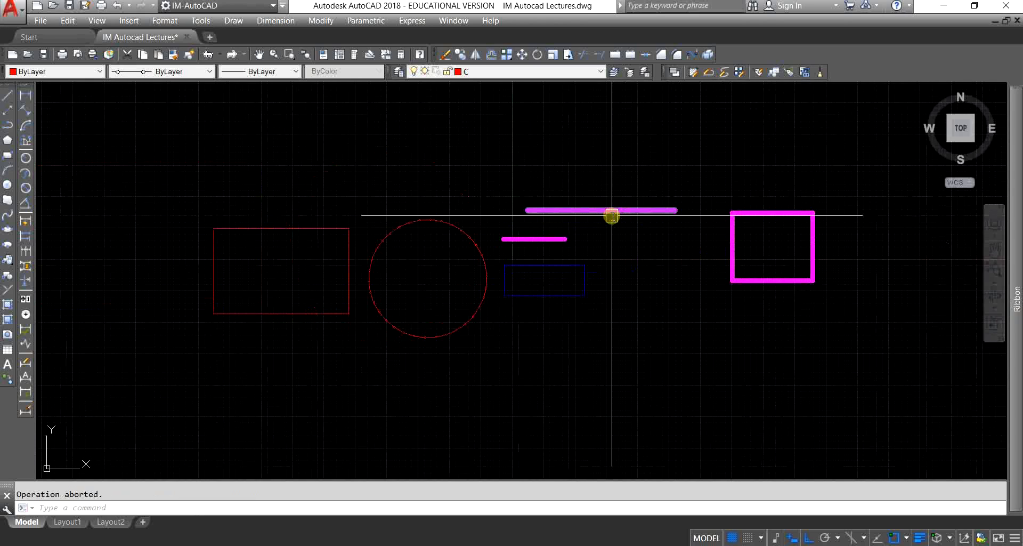
Delete layer A and its objects with LAYDEL by picking the magenta square, and confirm the deletion
{"action": "scroll", "coordinate": [398, 301], "scroll_direction": "down", "scroll_amount": 2}
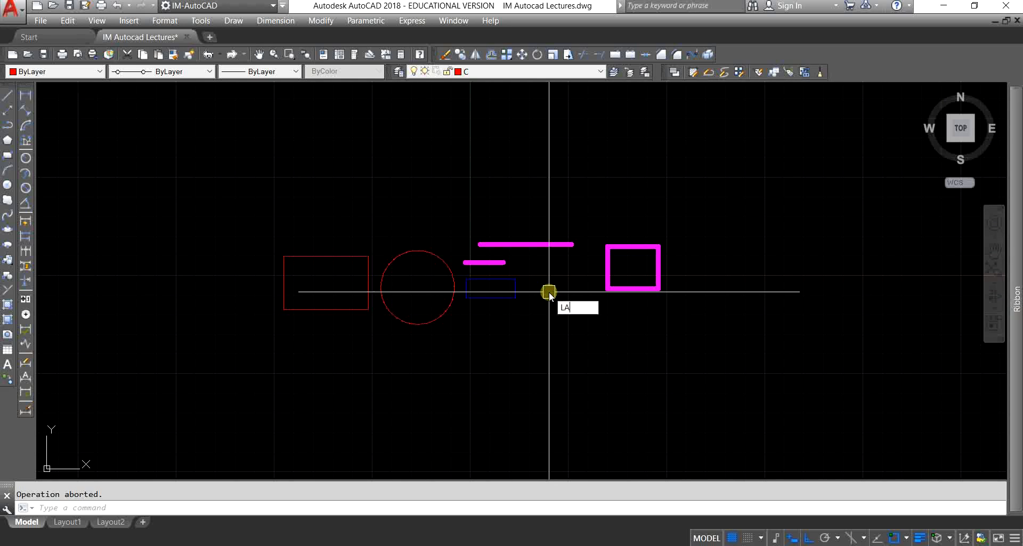
{"action": "type", "text": "L"}
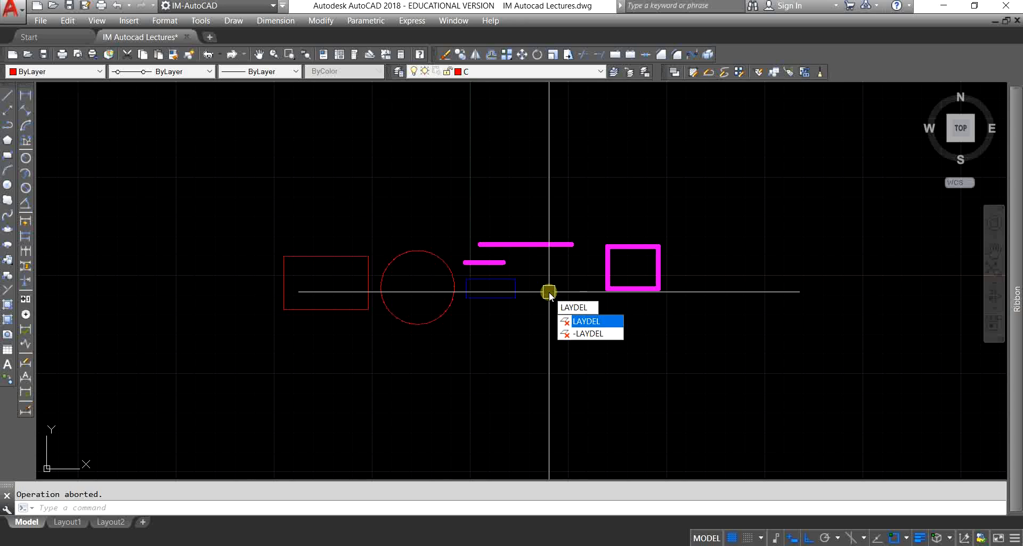
{"action": "key", "text": "Return"}
{"action": "left_click", "coordinate": [637, 288]}
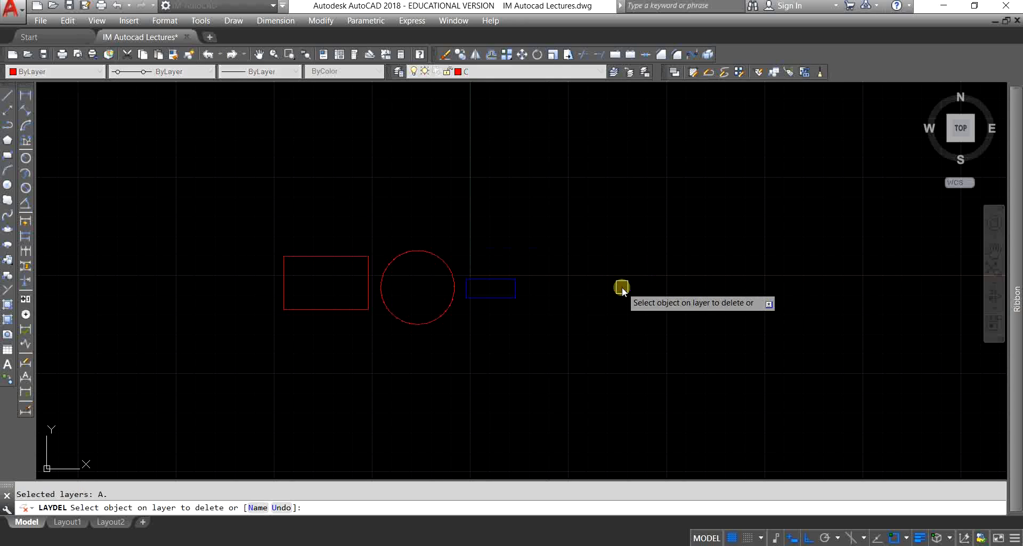
{"action": "key", "text": "Return"}
{"action": "key", "text": "Down"}
{"action": "key", "text": "Return"}
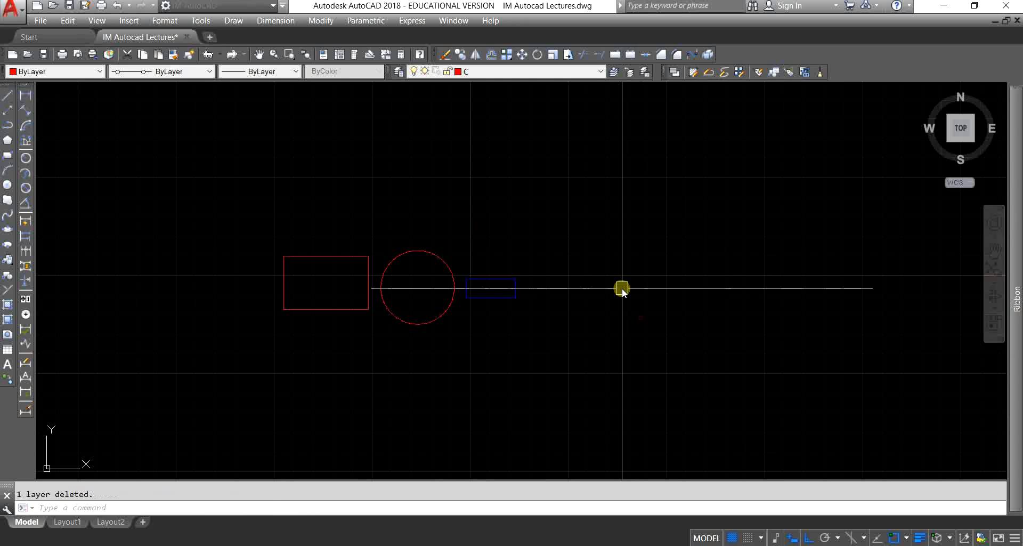
Check the layer list, undo the deletion of layer A, and check the list again
{"action": "left_click", "coordinate": [509, 72]}
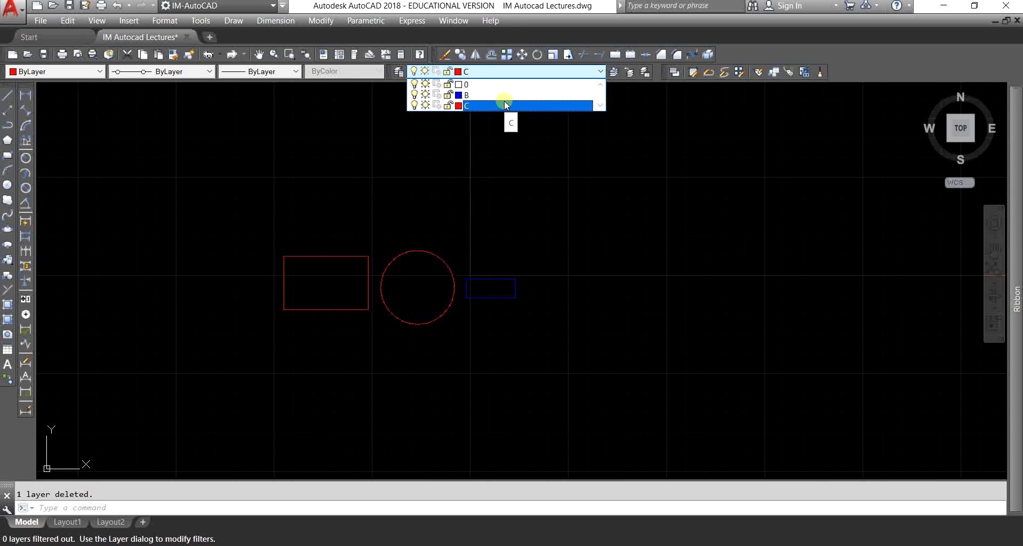
{"action": "key", "text": "Escape"}
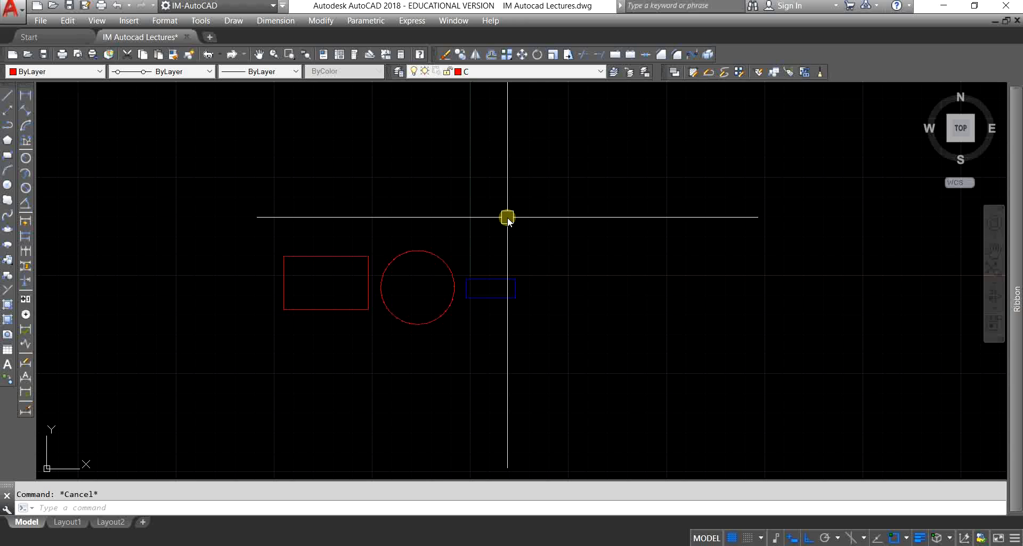
{"action": "key", "text": "ctrl+z"}
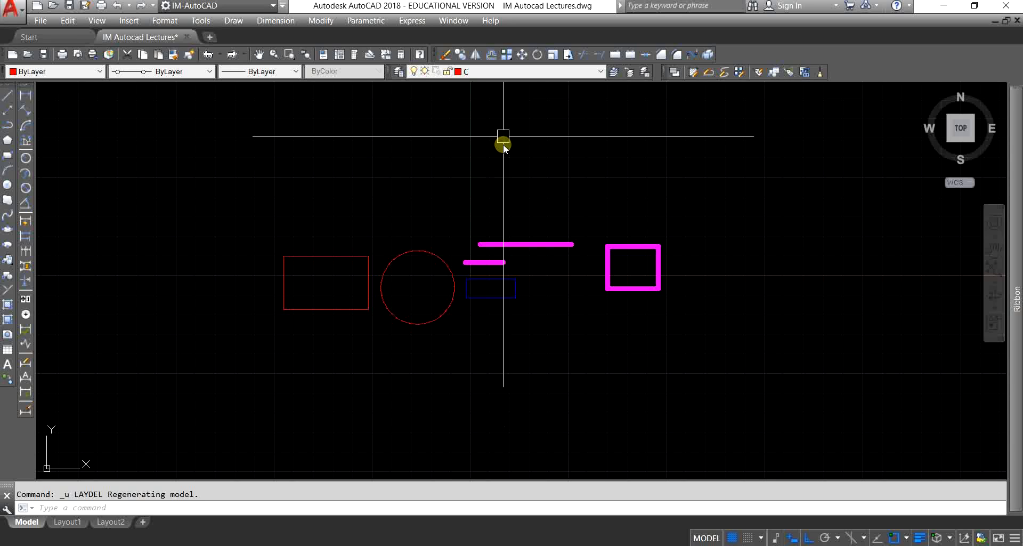
{"action": "left_click", "coordinate": [521, 72]}
{"action": "key", "text": "Escape"}
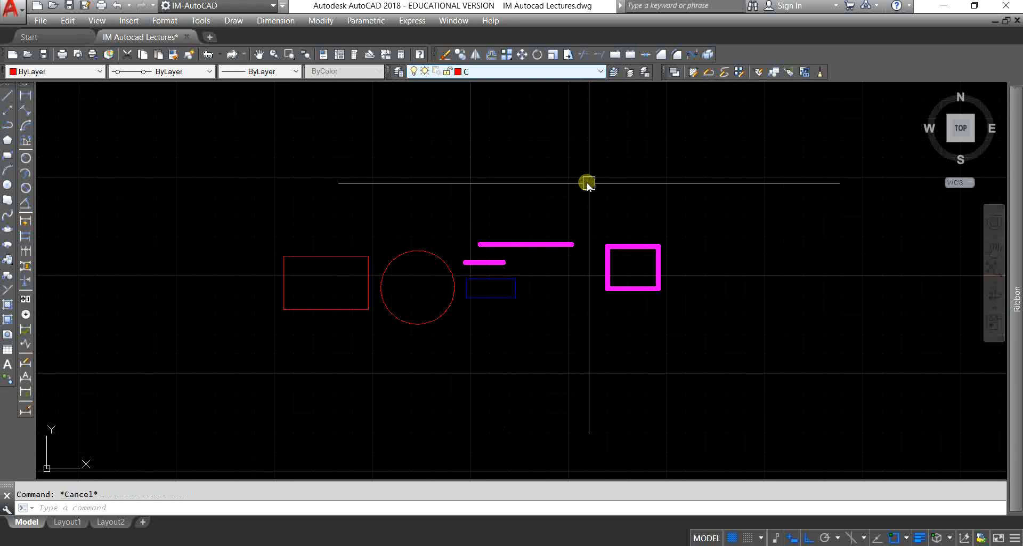
Run -LAYDEL on layer B by picking the blue rectangle, and confirm the deletion
{"action": "type", "text": "LAY"}
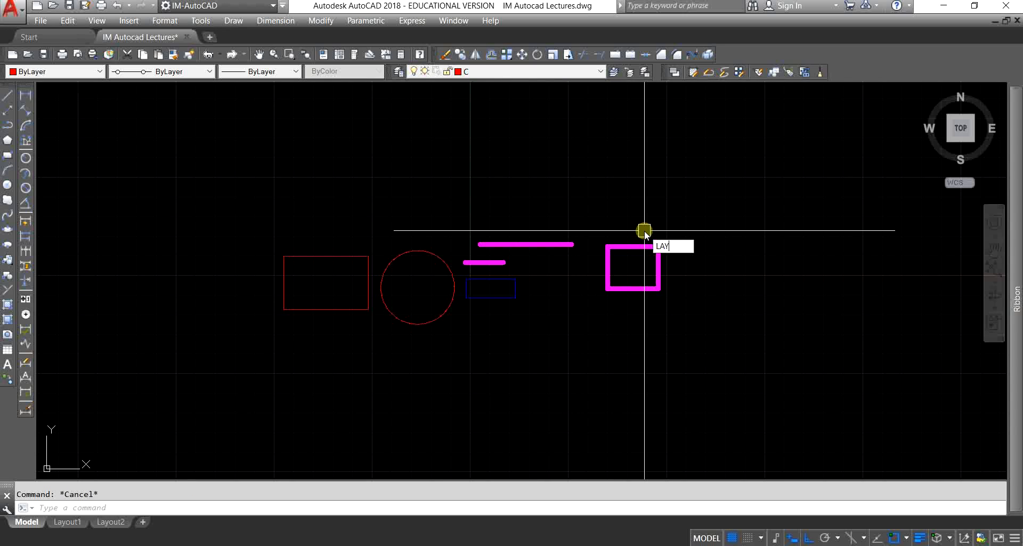
{"action": "type", "text": "DEL"}
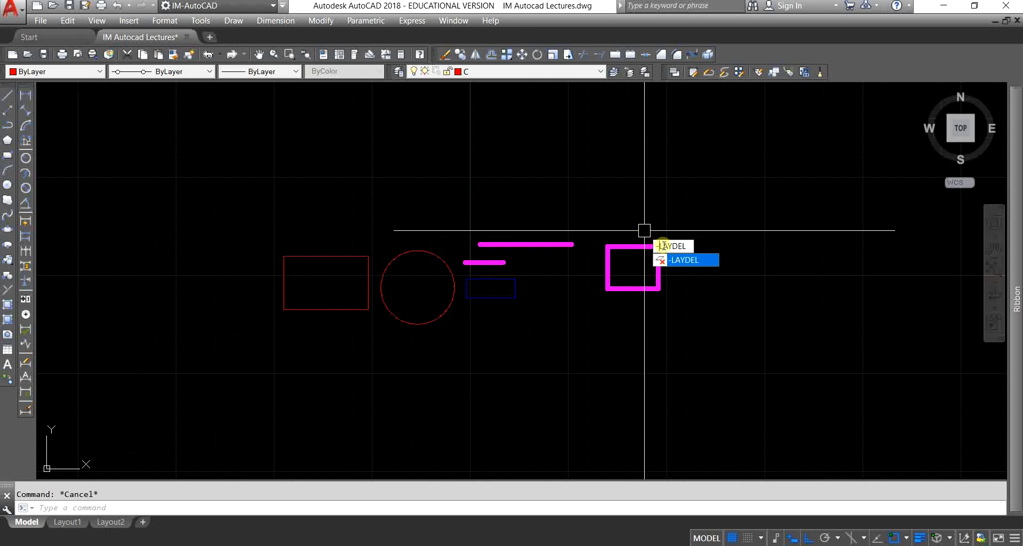
{"action": "key", "text": "Return"}
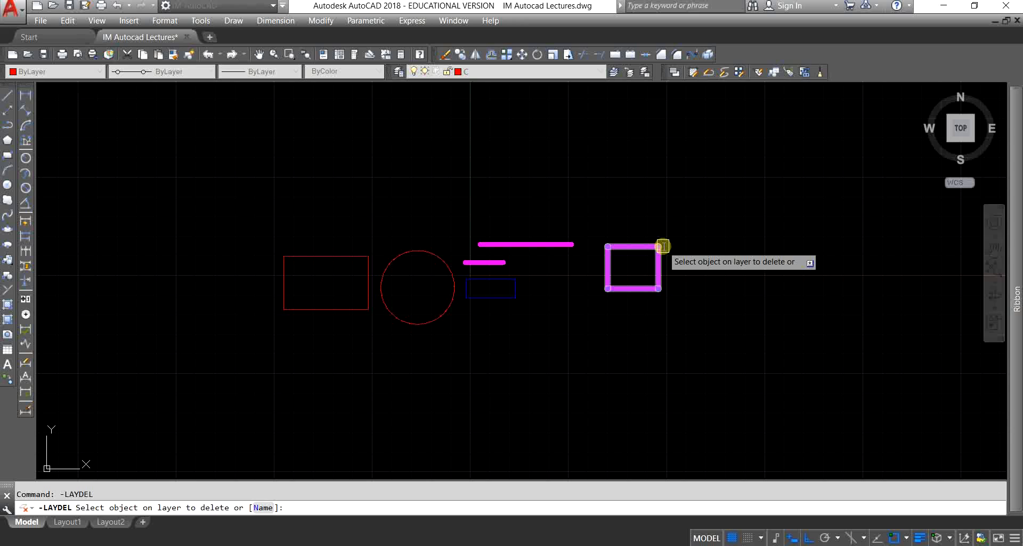
{"action": "left_click", "coordinate": [662, 246]}
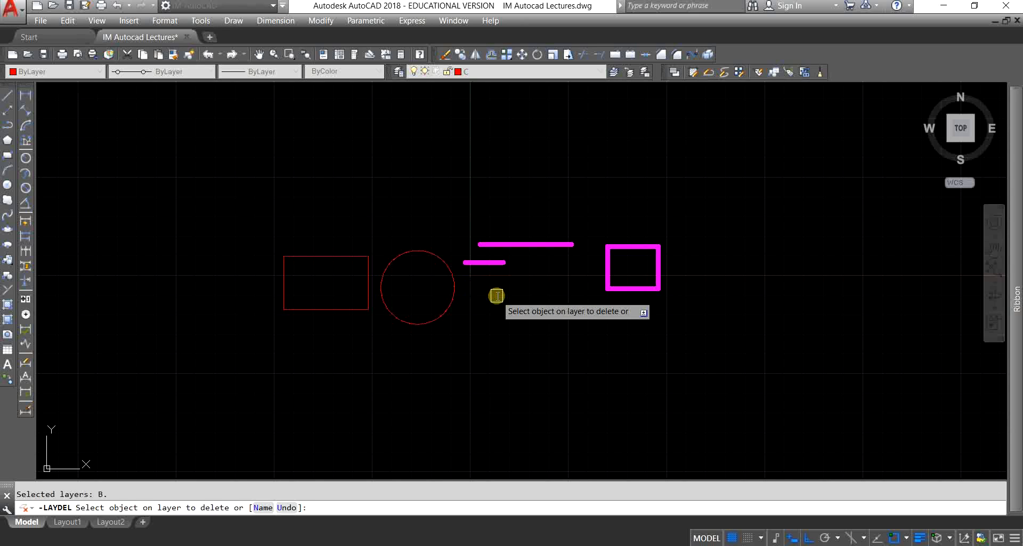
{"action": "key", "text": "Return"}
{"action": "left_click", "coordinate": [514, 326]}
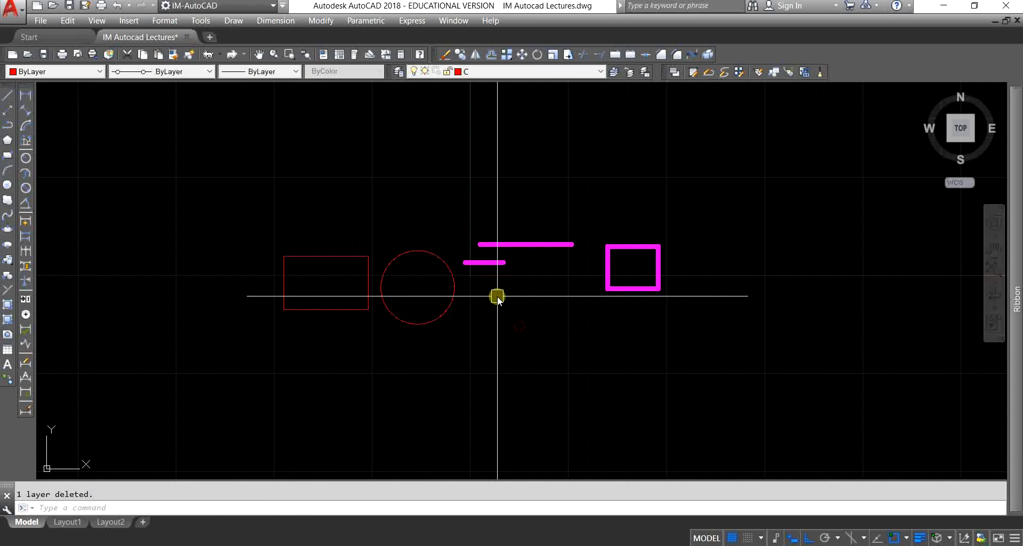
Check the layer list and undo the deletion of layer B
{"action": "left_click", "coordinate": [521, 71]}
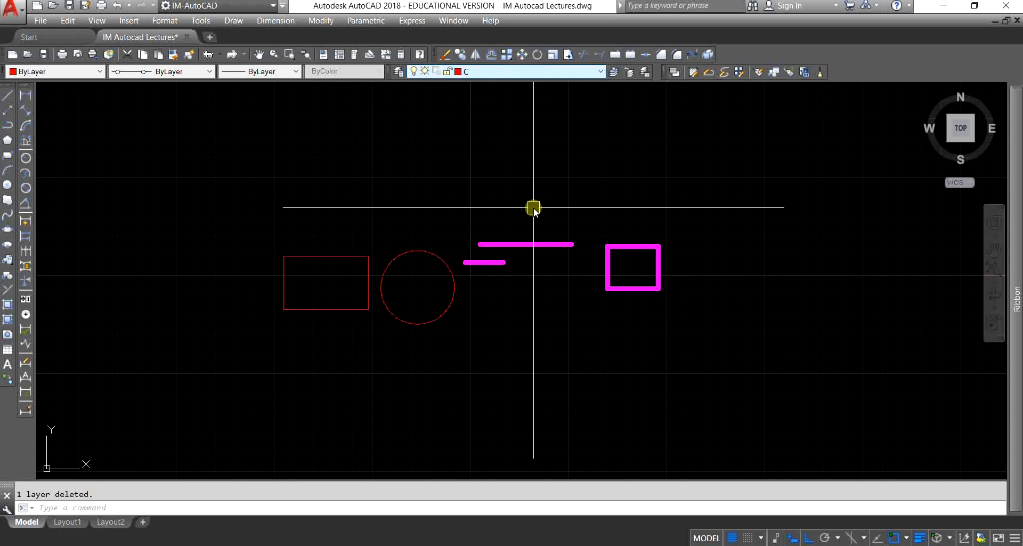
{"action": "key", "text": "Escape"}
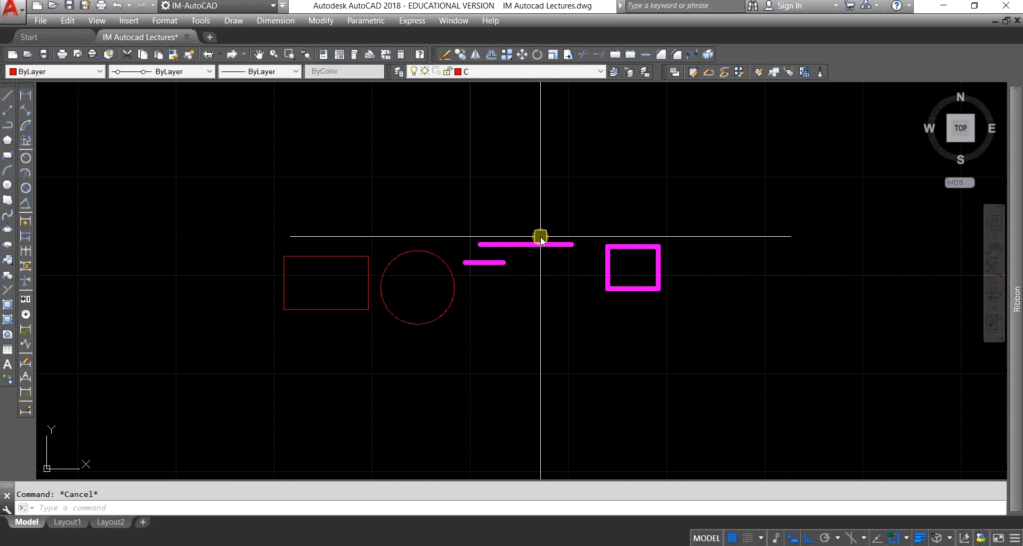
{"action": "key", "text": "ctrl+z"}
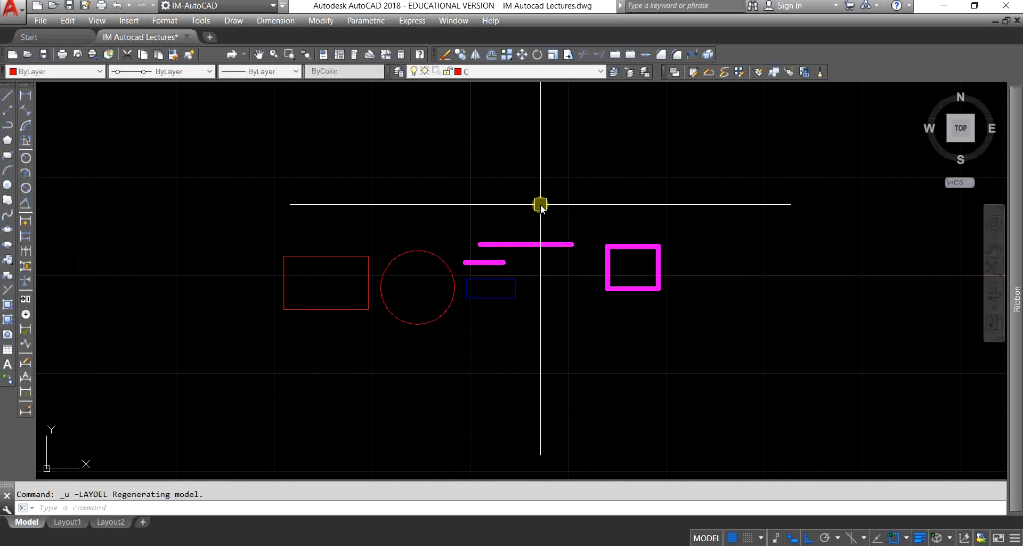
{"action": "key", "text": "ctrl+z"}
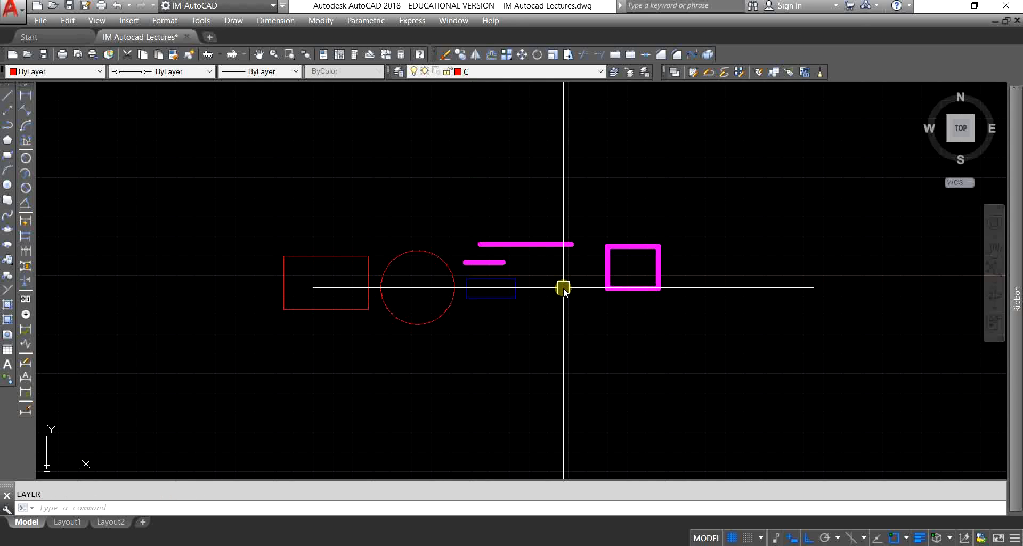
Try to delete layer A, which contains the magenta objects, in the Layer Properties Manager, dismiss the message, and close the manager
{"action": "type", "text": "LA"}
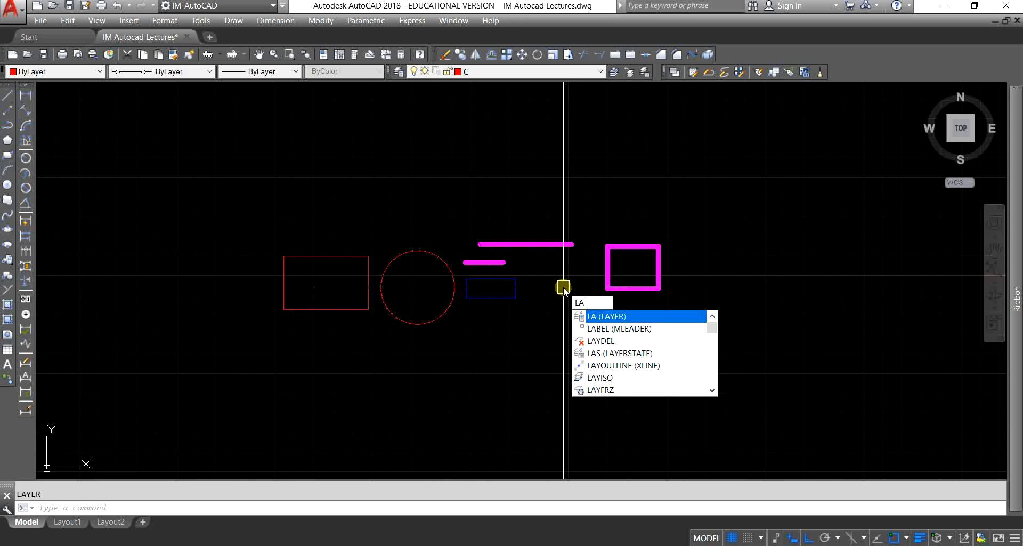
{"action": "key", "text": "Return"}
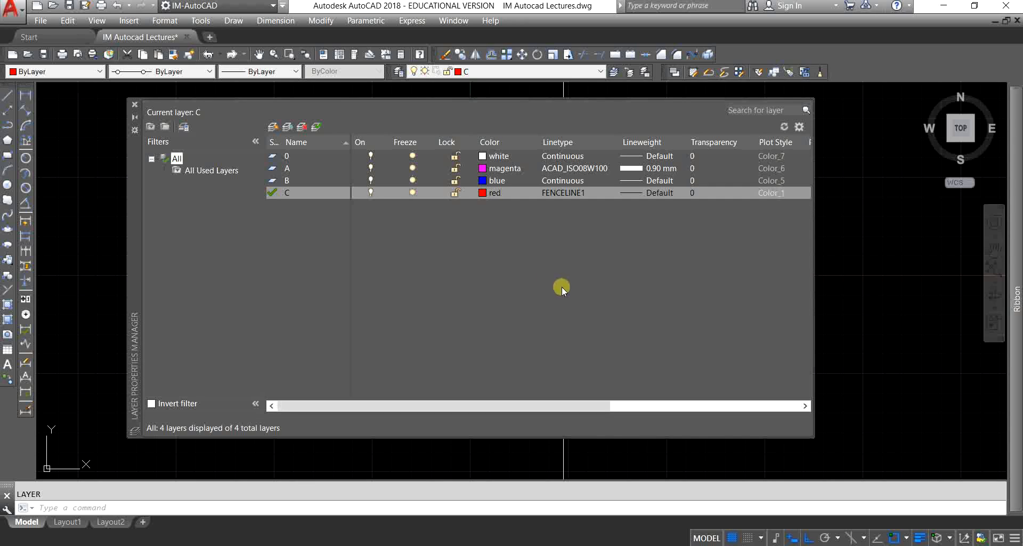
{"action": "left_click", "coordinate": [291, 168]}
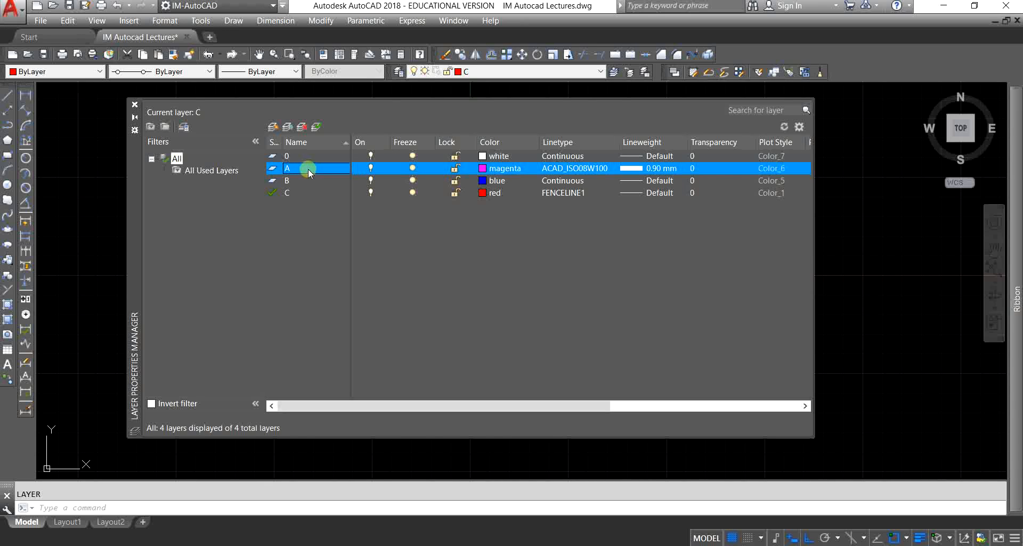
{"action": "right_click", "coordinate": [308, 169]}
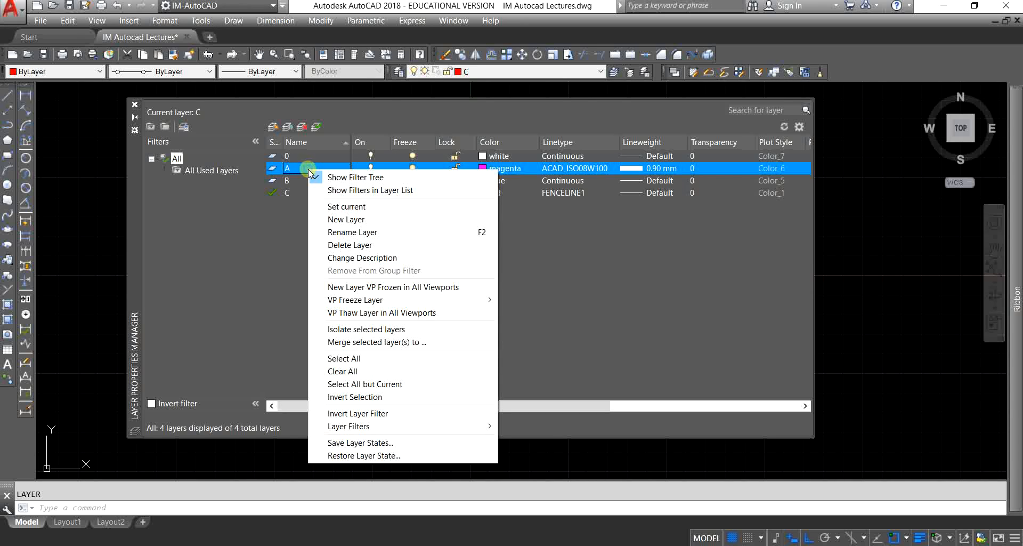
{"action": "left_click", "coordinate": [351, 245]}
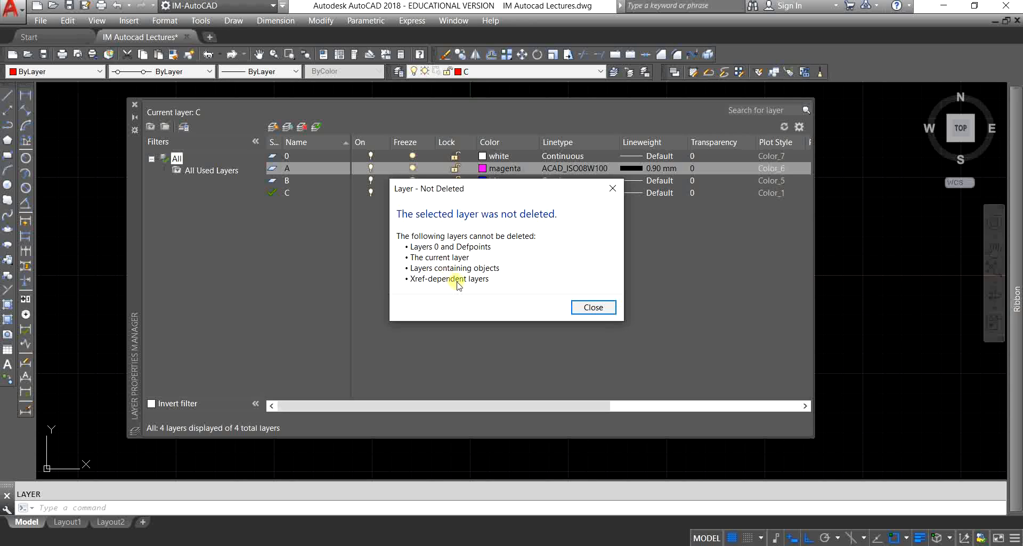
{"action": "left_click", "coordinate": [594, 308]}
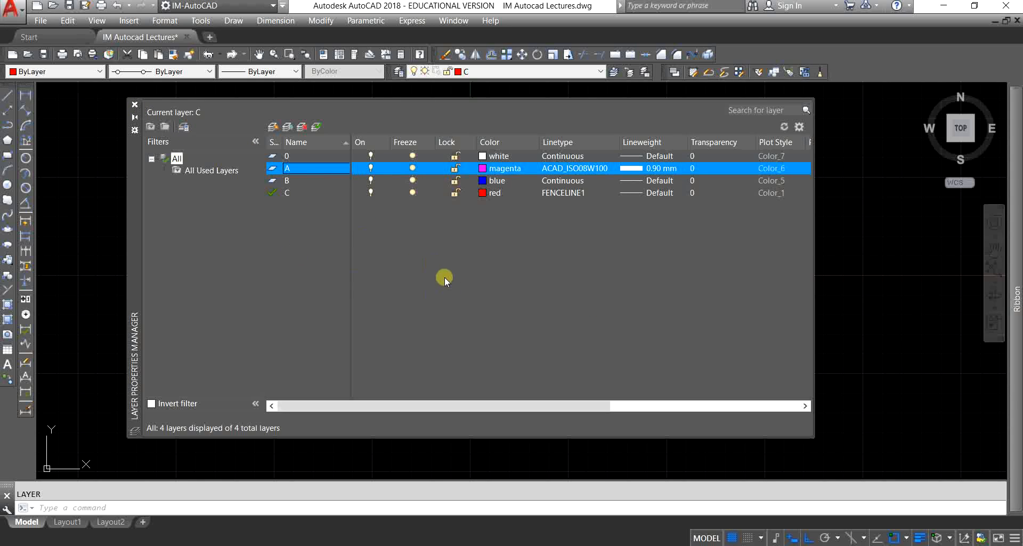
{"action": "left_click", "coordinate": [409, 241]}
{"action": "right_click", "coordinate": [450, 238]}
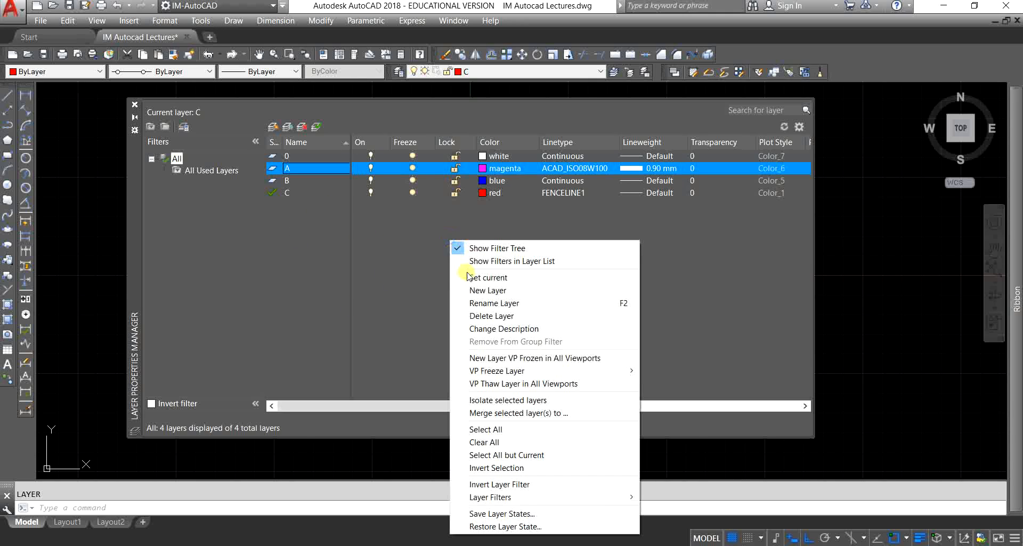
{"action": "left_click", "coordinate": [423, 287]}
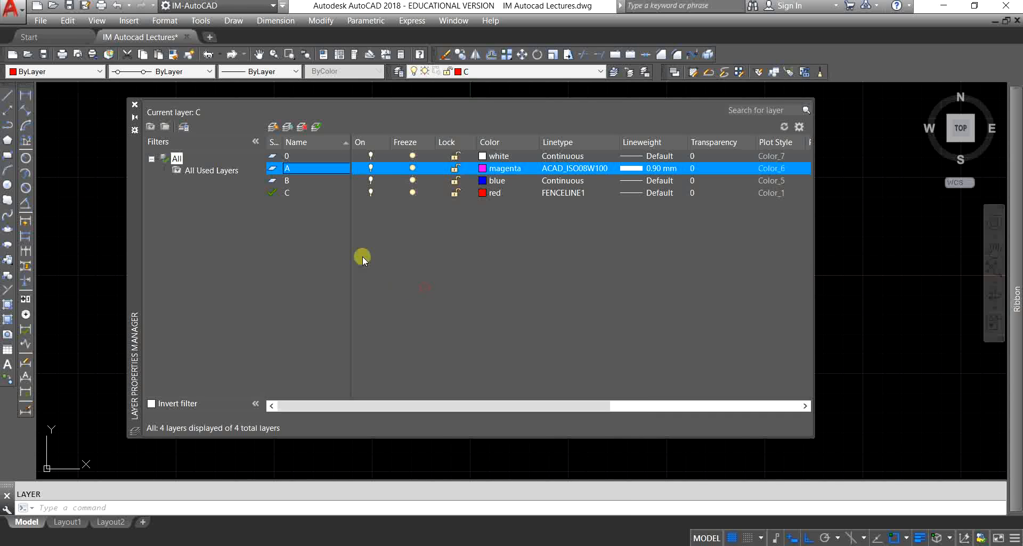
{"action": "left_click", "coordinate": [133, 105]}
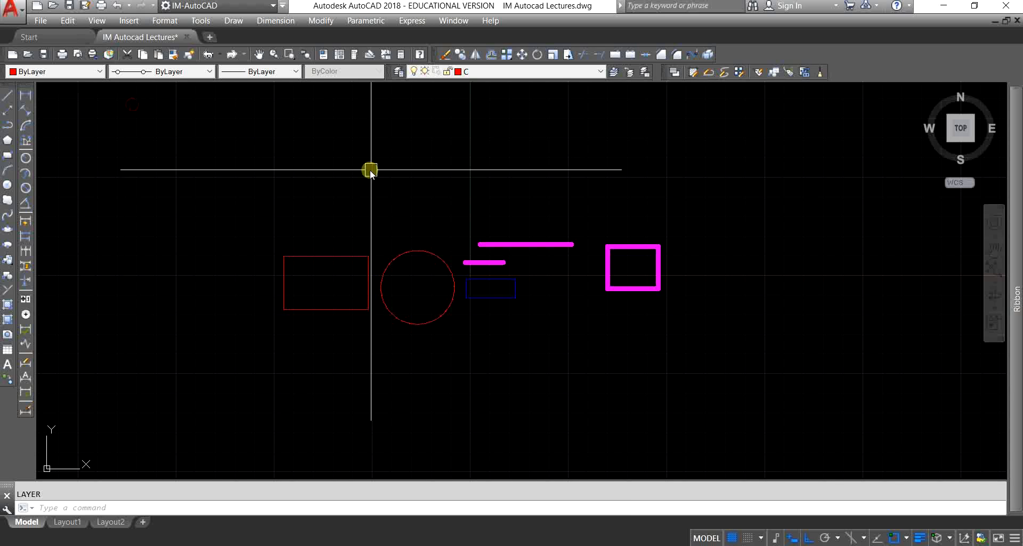
Erase the small blue rectangle from layer B
{"action": "middle_click_drag", "start_coordinate": [550, 292], "coordinate": [514, 292]}
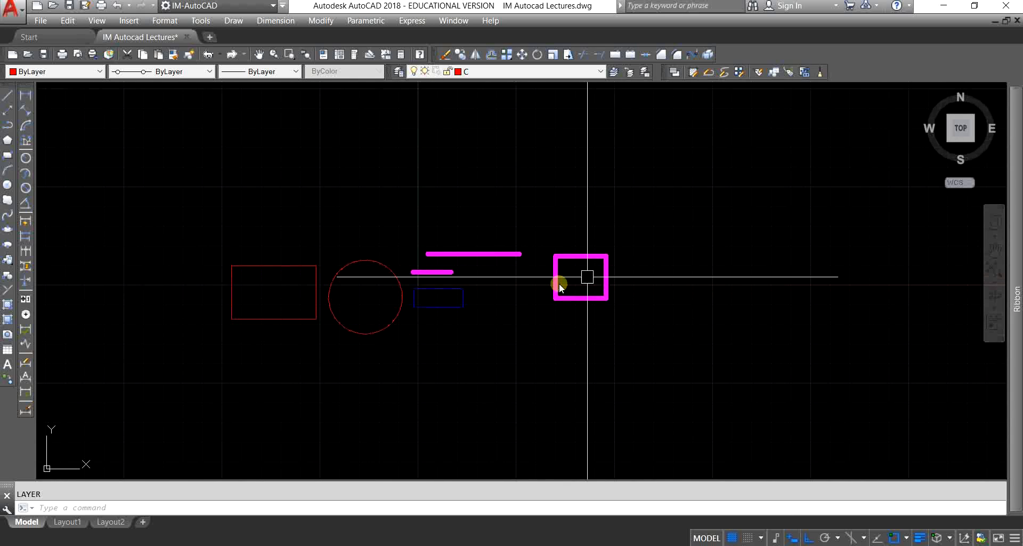
{"action": "scroll", "coordinate": [594, 272], "scroll_direction": "up", "scroll_amount": 2}
{"action": "left_click", "coordinate": [387, 307]}
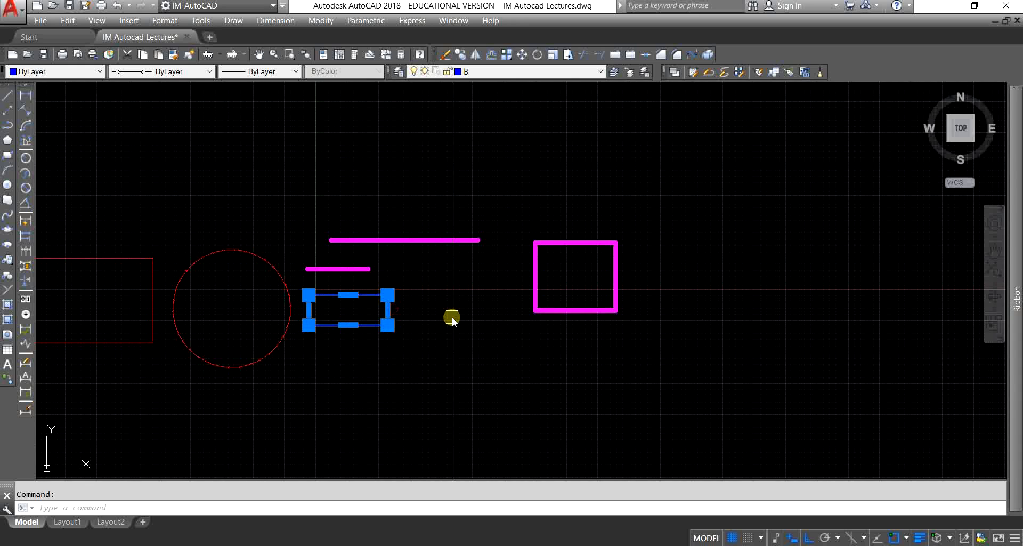
{"action": "key", "text": "Delete"}
Delete the emptied layer B in the Layer Properties Manager and close the manager
{"action": "type", "text": "z"}
{"action": "key", "text": "Return"}
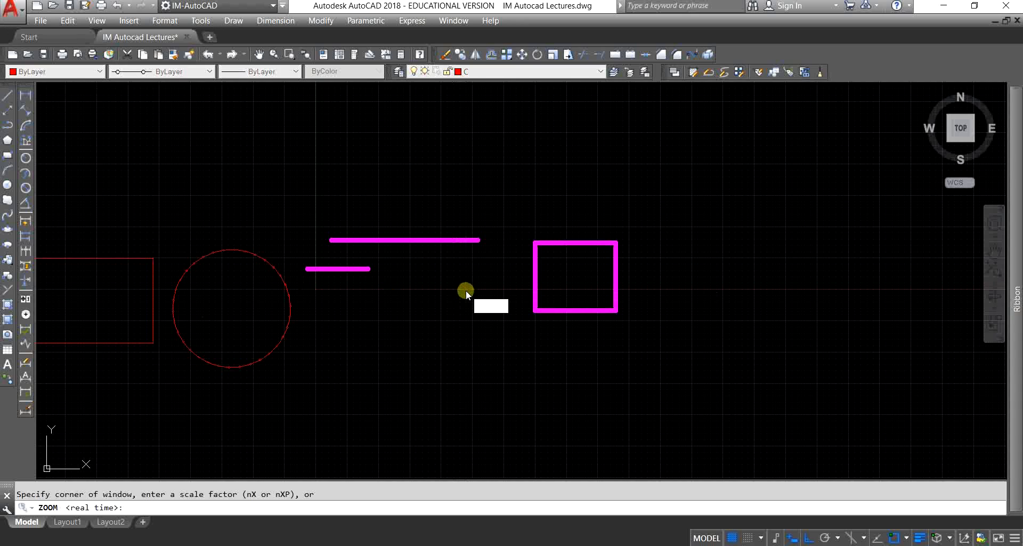
{"action": "type", "text": "e"}
{"action": "key", "text": "Return"}
{"action": "type", "text": "la"}
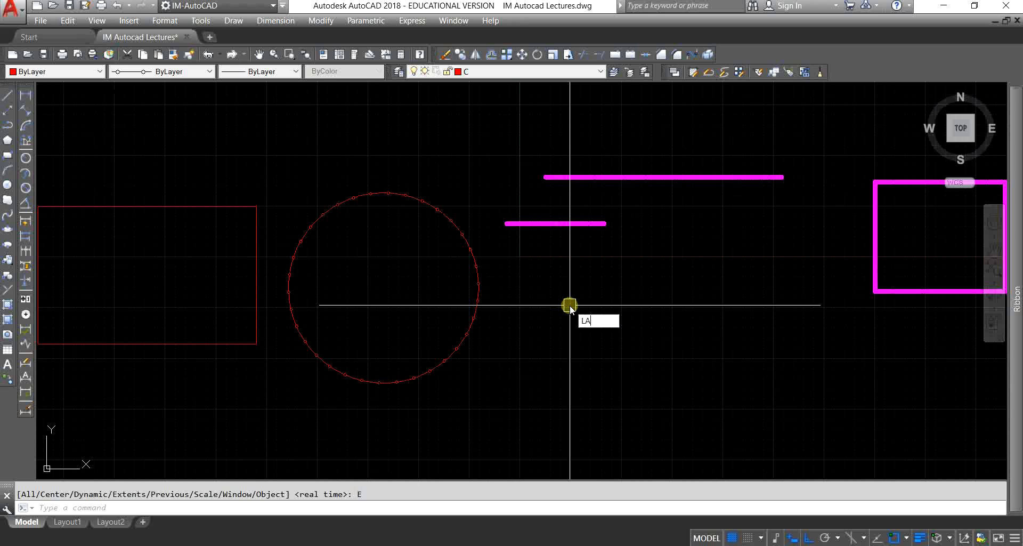
{"action": "key", "text": "Return"}
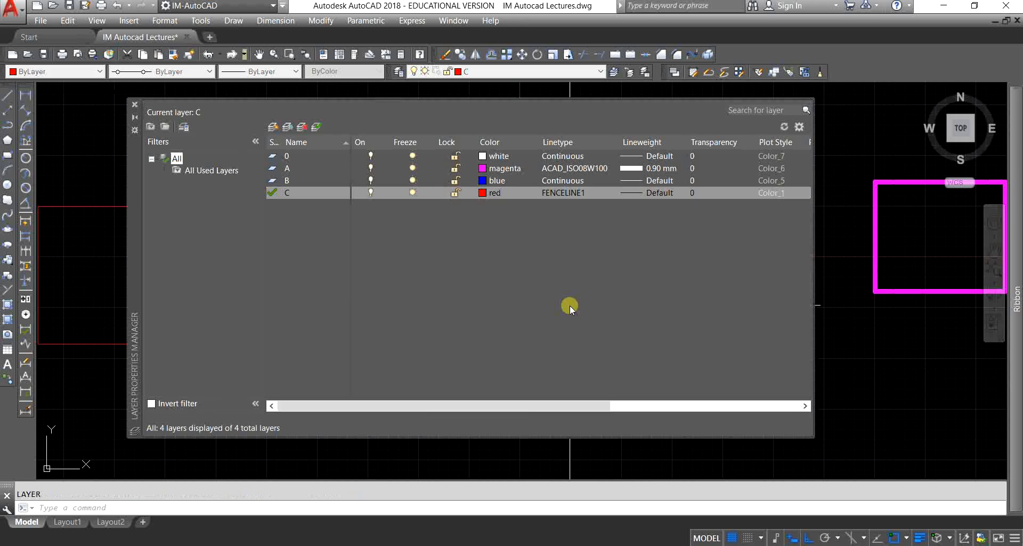
{"action": "left_click", "coordinate": [290, 181]}
{"action": "right_click", "coordinate": [297, 181]}
{"action": "left_click", "coordinate": [338, 255]}
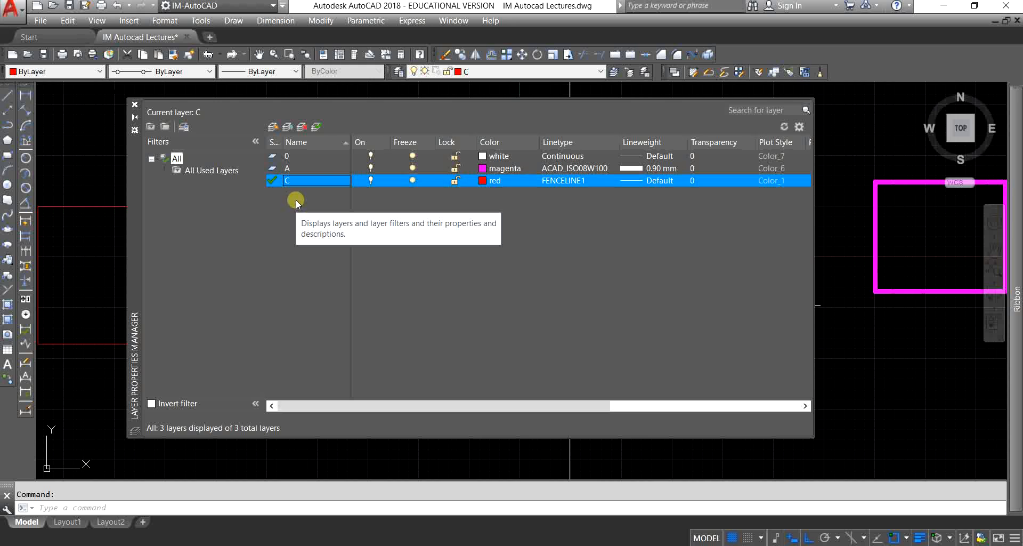
{"action": "left_click", "coordinate": [134, 103]}
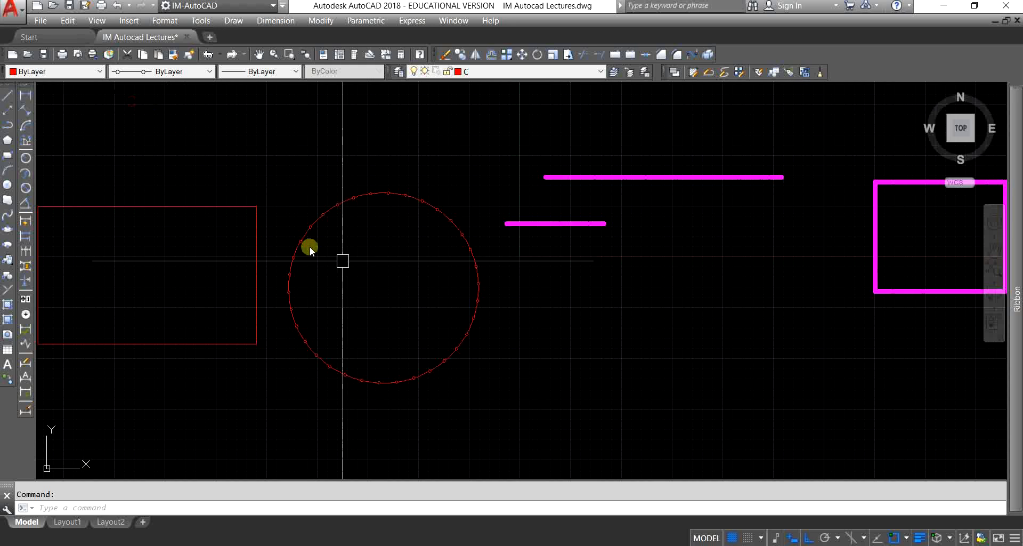
Undo the deletion of layer B and the erasing of its blue rectangle
{"action": "key", "text": "ctrl+z"}
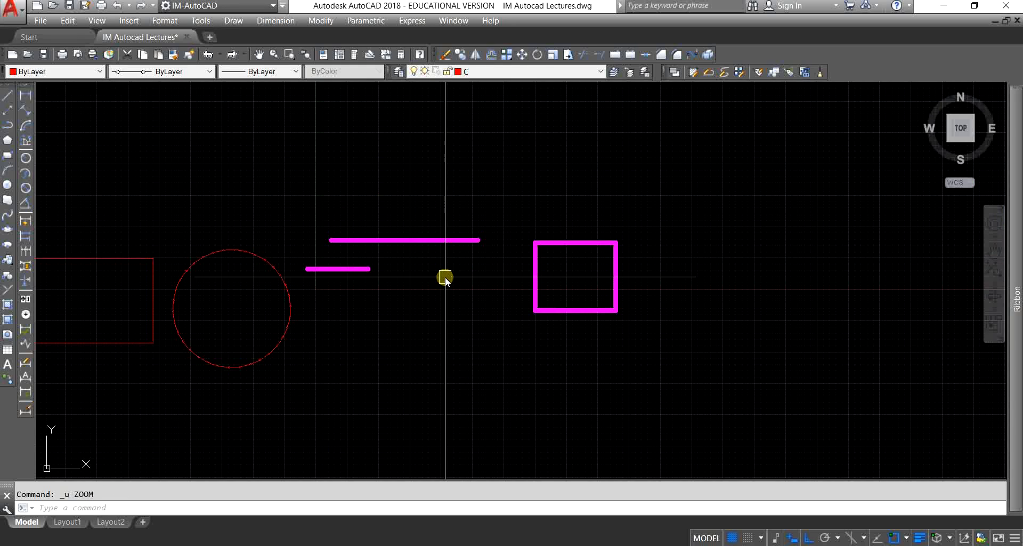
{"action": "key", "text": "ctrl+z"}
{"action": "key", "text": "Escape"}
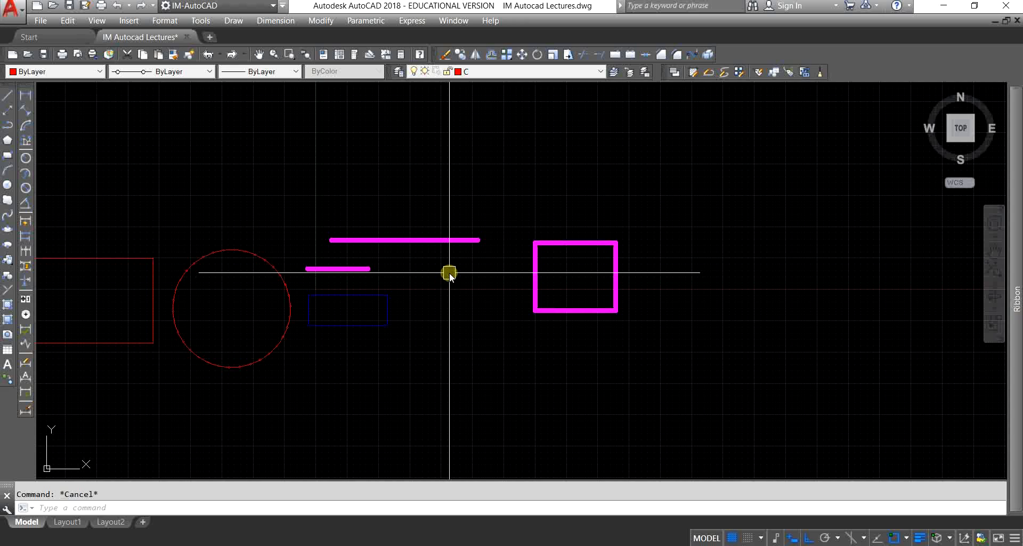
{"action": "type", "text": "z"}
{"action": "key", "text": "Return"}
{"action": "type", "text": "e"}
{"action": "key", "text": "Return"}
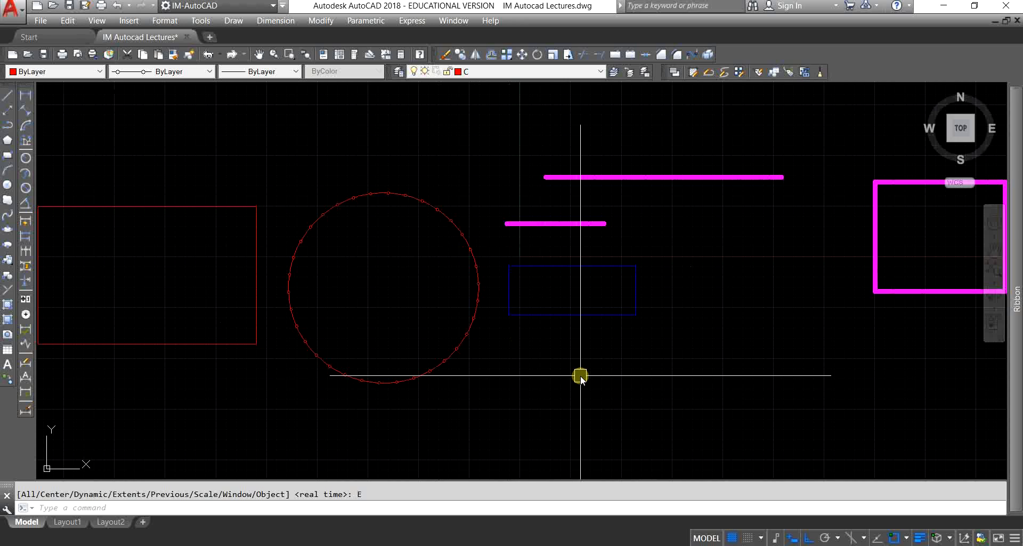
{"action": "type", "text": "LAYDEL"}
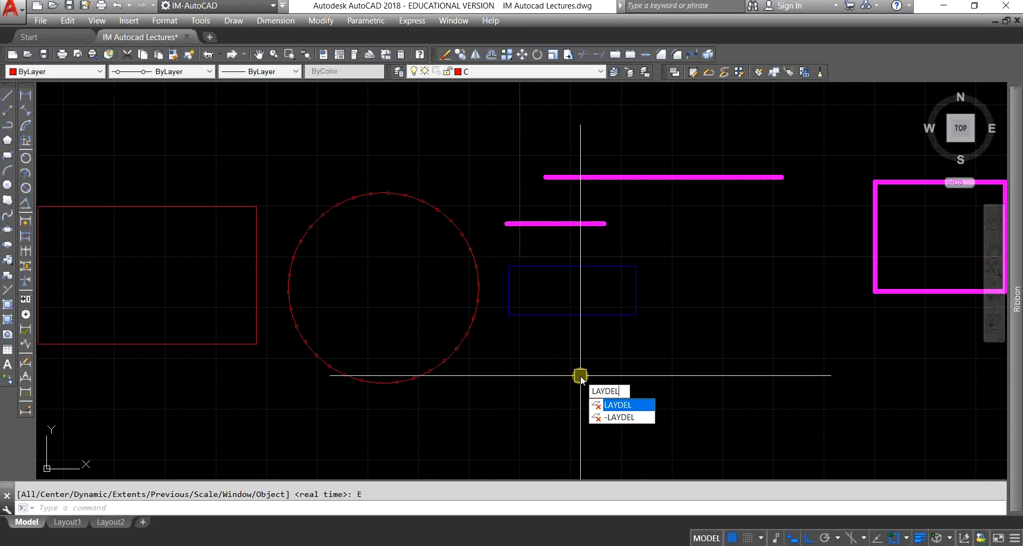
{"action": "left_click", "coordinate": [527, 375]}
{"action": "key", "text": "Escape"}
{"action": "key", "text": "Escape"}
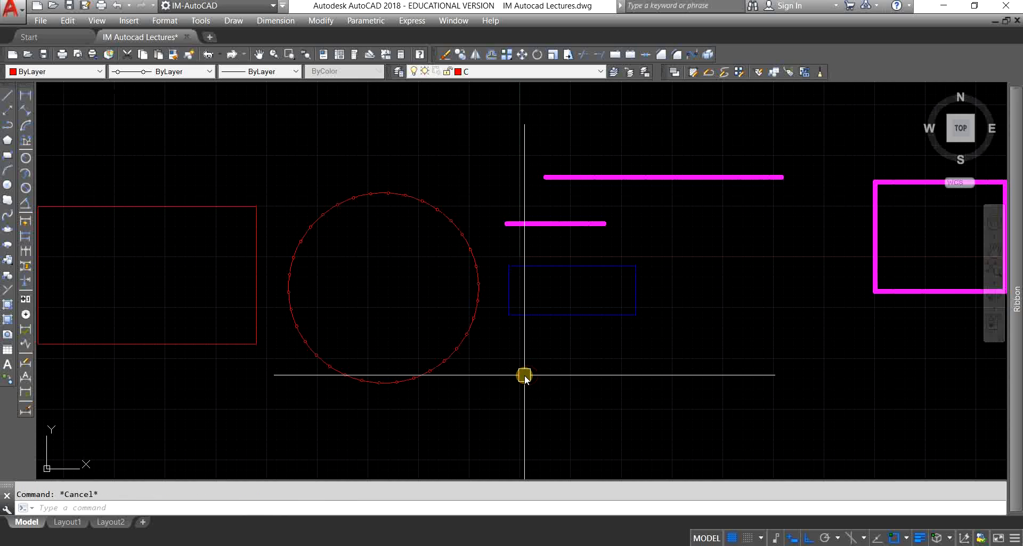
{"action": "type", "text": "LAYDEL"}
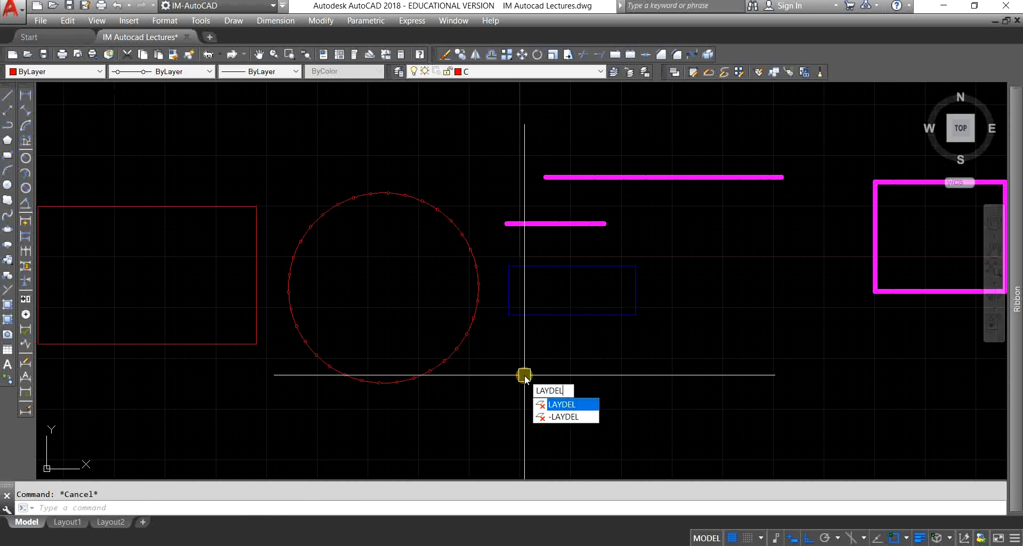
{"action": "key", "text": "Return"}
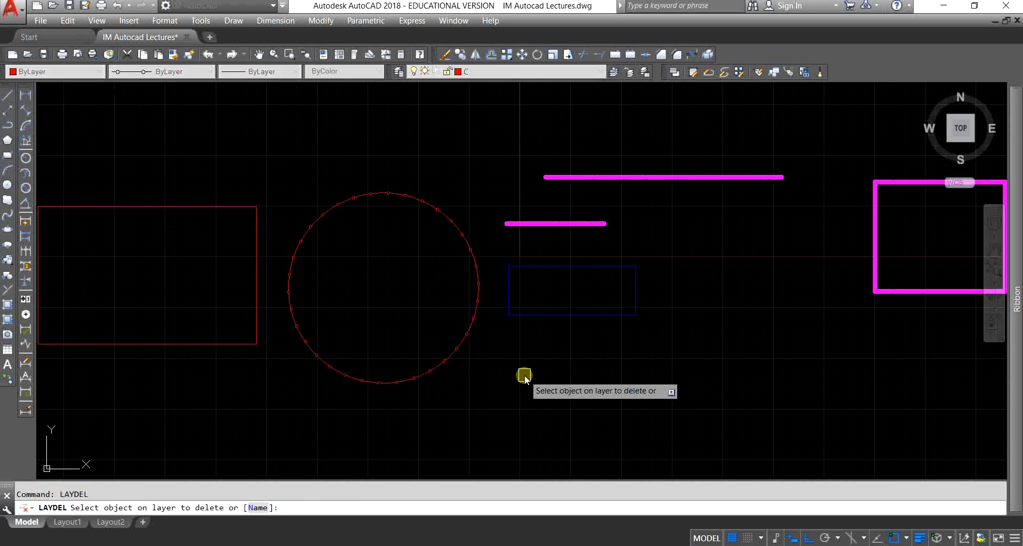
{"action": "key", "text": "Escape"}
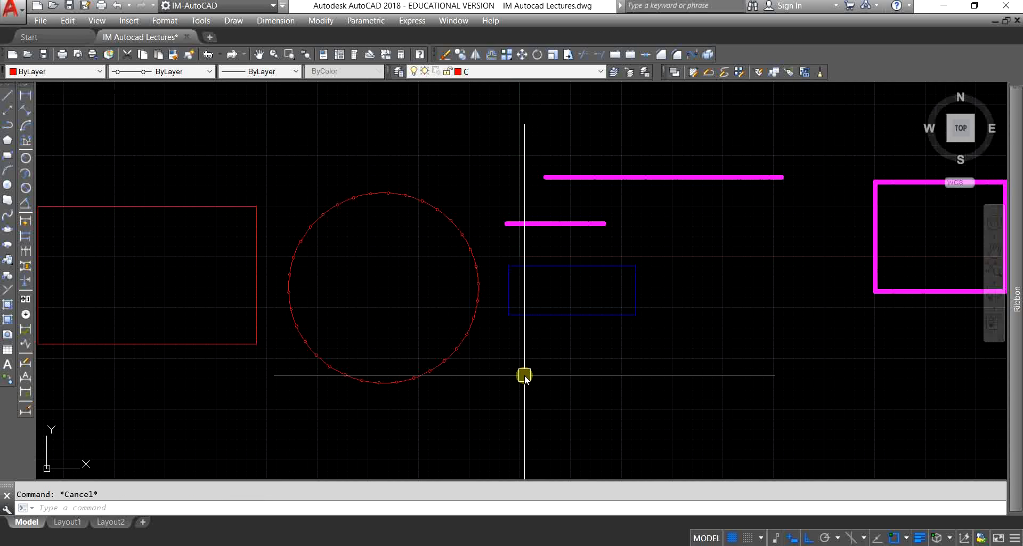
Delete layer A with its magenta objects by choosing it through LAYDEL's Name option, and check the remaining layers in the layer list
{"action": "type", "text": "LAYDEL"}
{"action": "key", "text": "Return"}
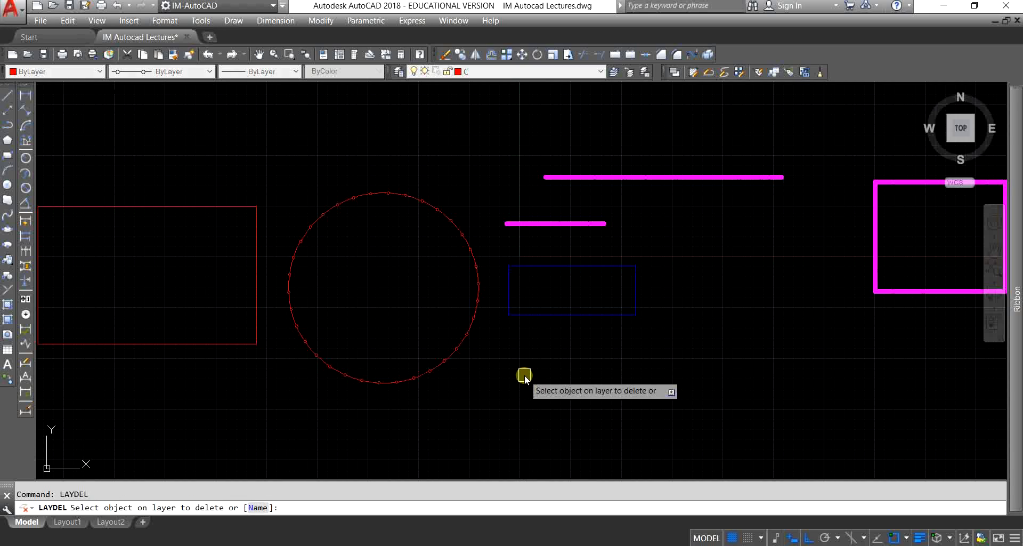
{"action": "type", "text": "N"}
{"action": "key", "text": "Return"}
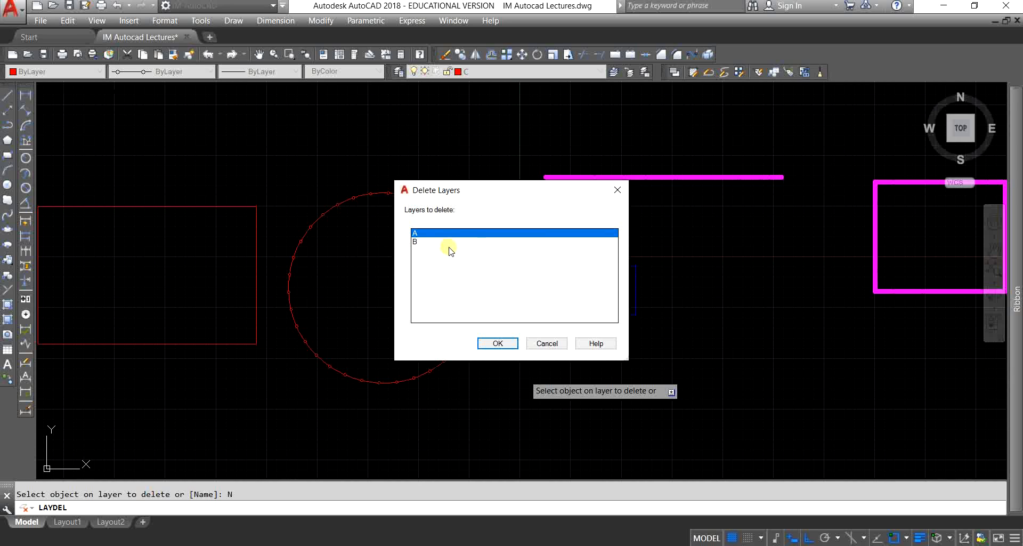
{"action": "left_click", "coordinate": [424, 243]}
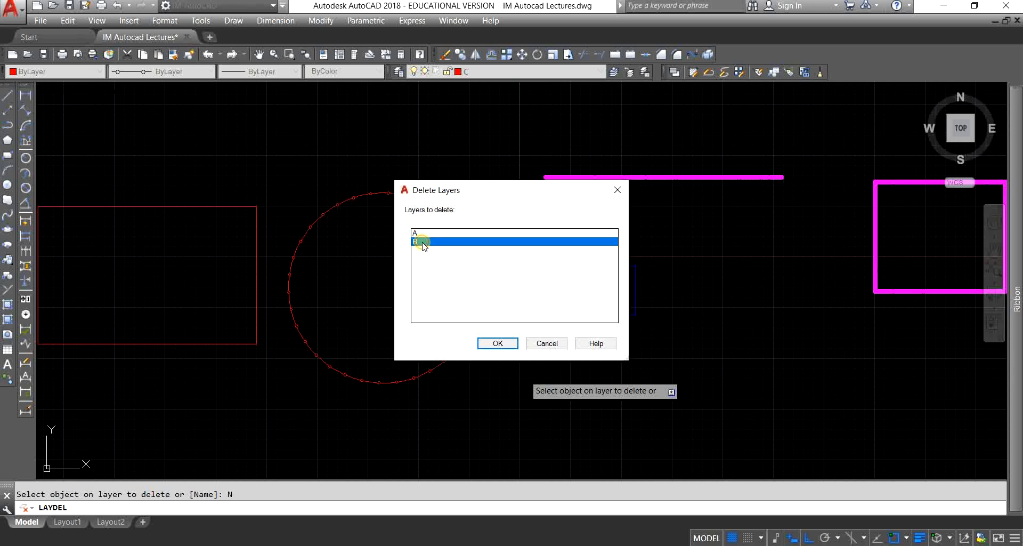
{"action": "left_click", "coordinate": [421, 234]}
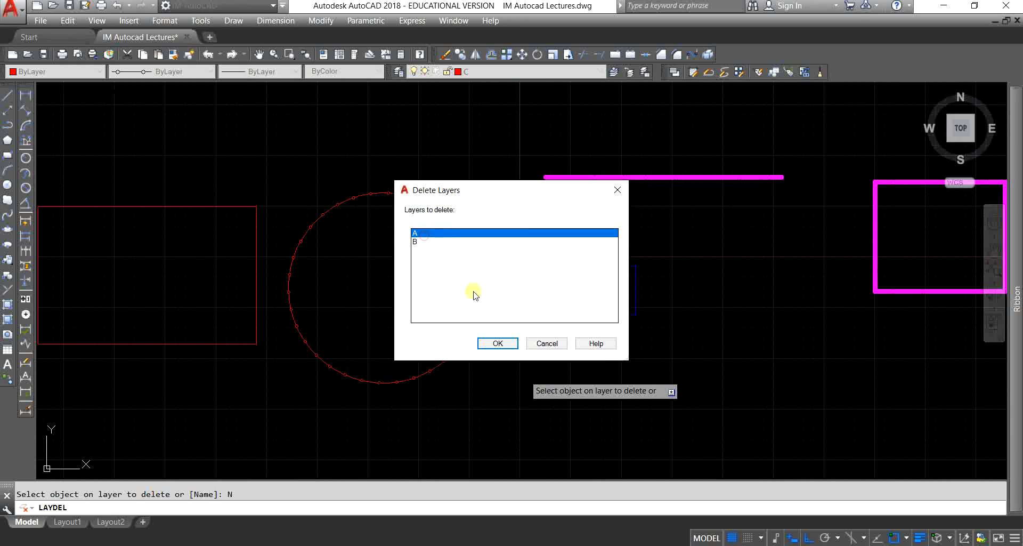
{"action": "left_click", "coordinate": [496, 344]}
{"action": "left_click", "coordinate": [520, 292]}
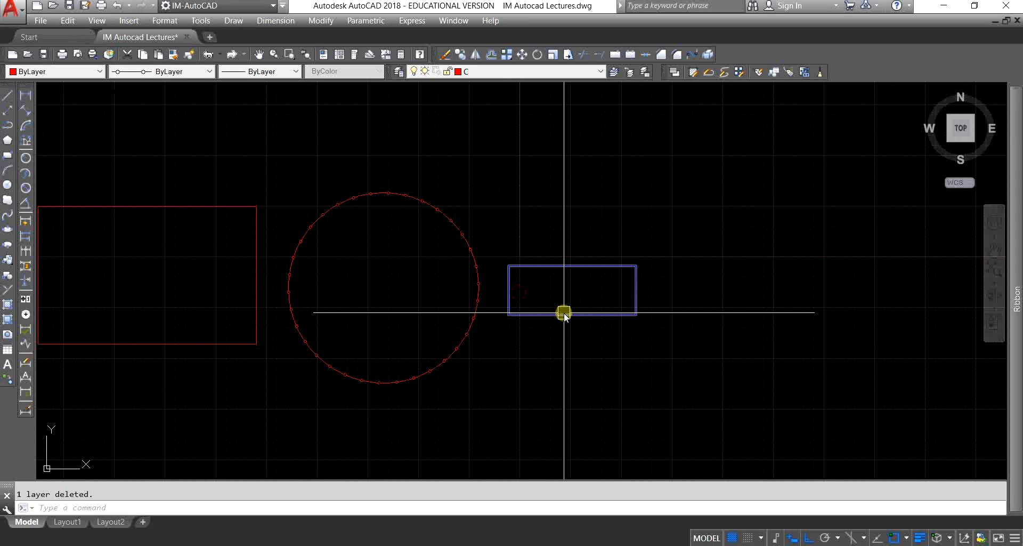
{"action": "left_click", "coordinate": [494, 72]}
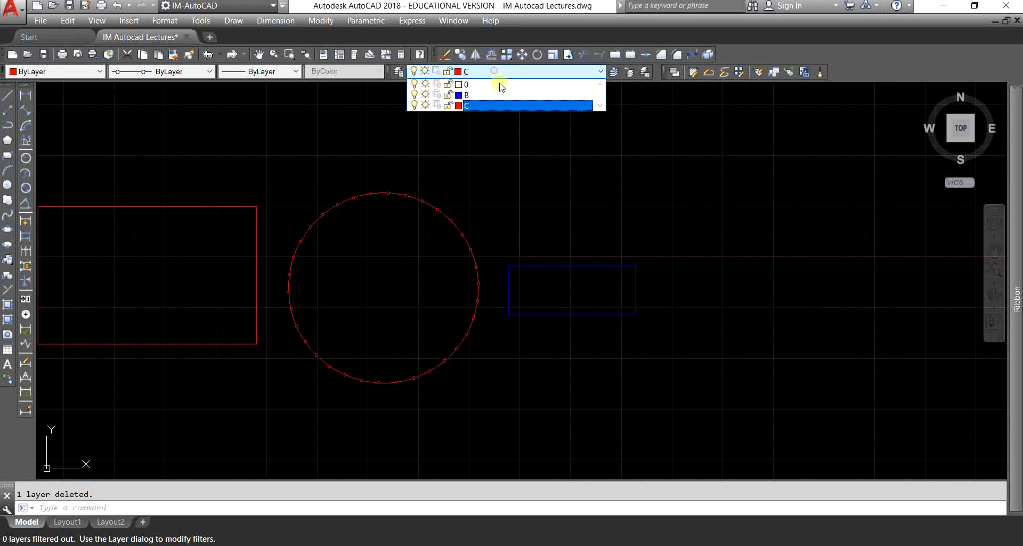
{"action": "left_click", "coordinate": [740, 207]}
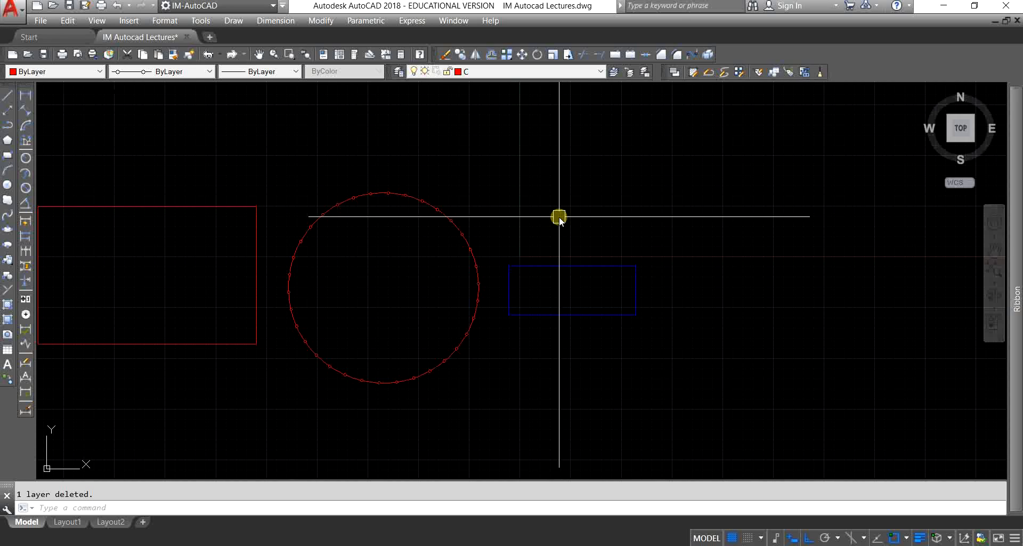
Undo the deletion of layer A and check the layer list
{"action": "key", "text": "ctrl+z"}
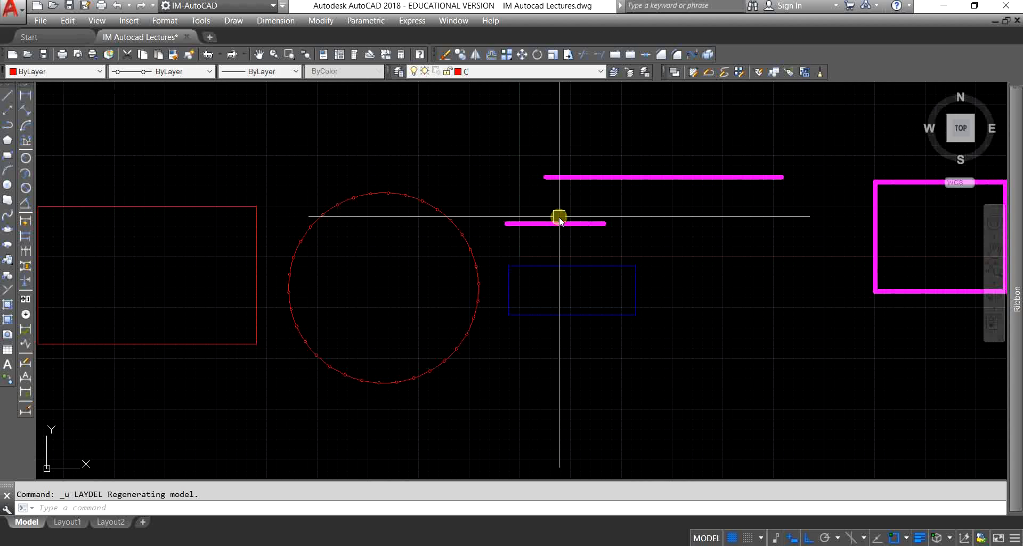
{"action": "left_click", "coordinate": [515, 71]}
{"action": "key", "text": "Escape"}
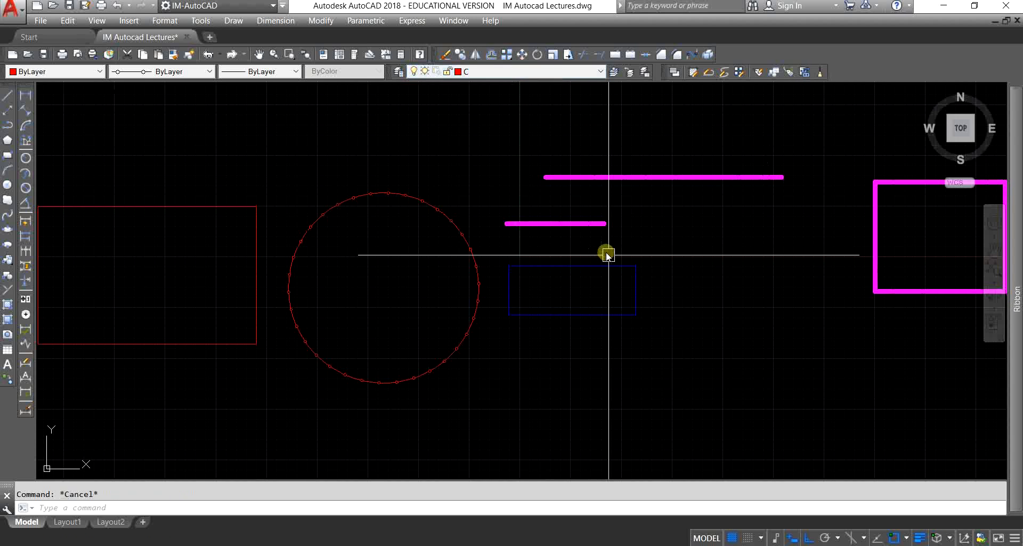
Centre the red rectangle in the view and examine which layers the drawing contains
{"action": "scroll", "coordinate": [590, 307], "scroll_direction": "down", "scroll_amount": 4}
{"action": "scroll", "coordinate": [539, 326], "scroll_direction": "up", "scroll_amount": 2}
{"action": "middle_click_drag", "start_coordinate": [507, 327], "coordinate": [494, 354]}
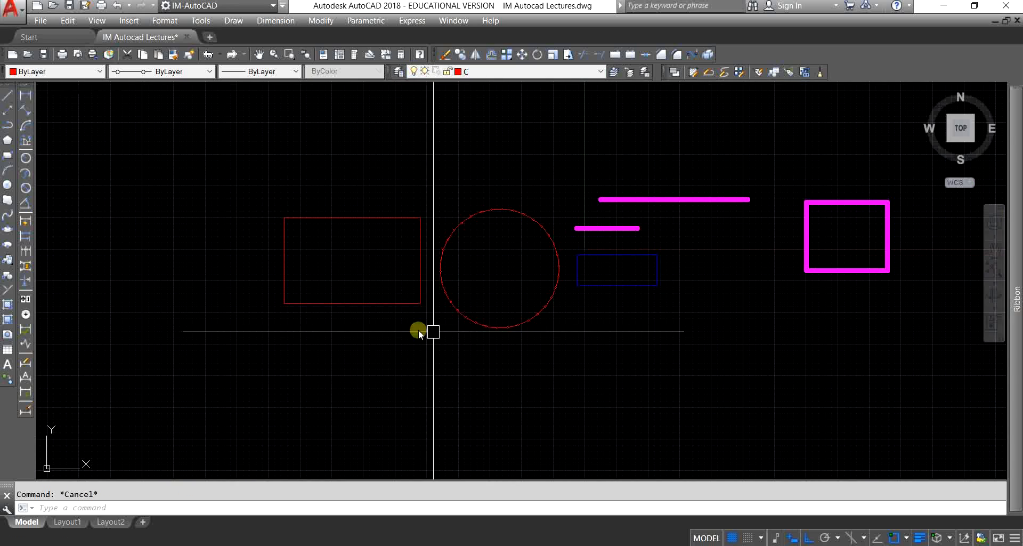
{"action": "scroll", "coordinate": [380, 270], "scroll_direction": "up", "scroll_amount": 2}
{"action": "middle_click_drag", "start_coordinate": [381, 270], "coordinate": [396, 289]}
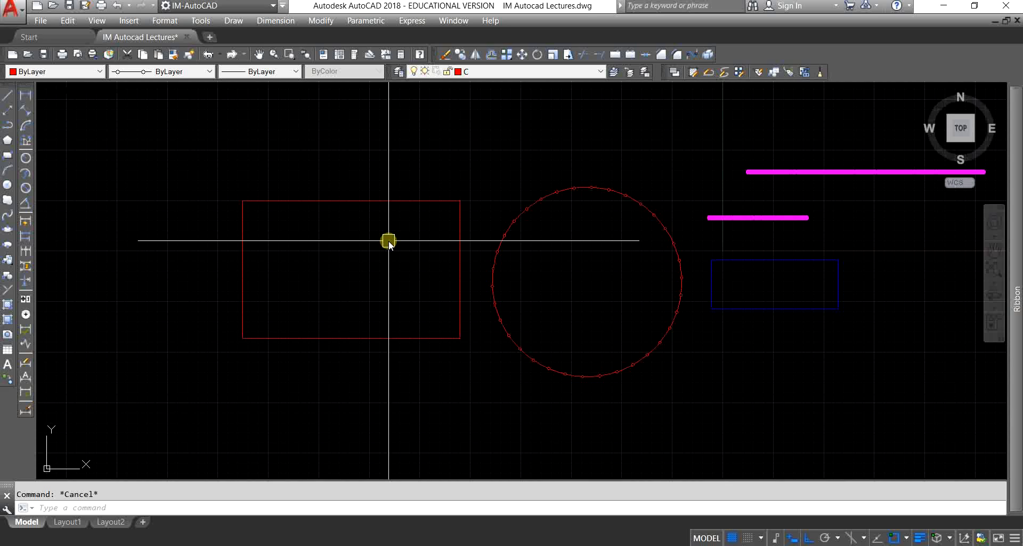
{"action": "left_click", "coordinate": [502, 72]}
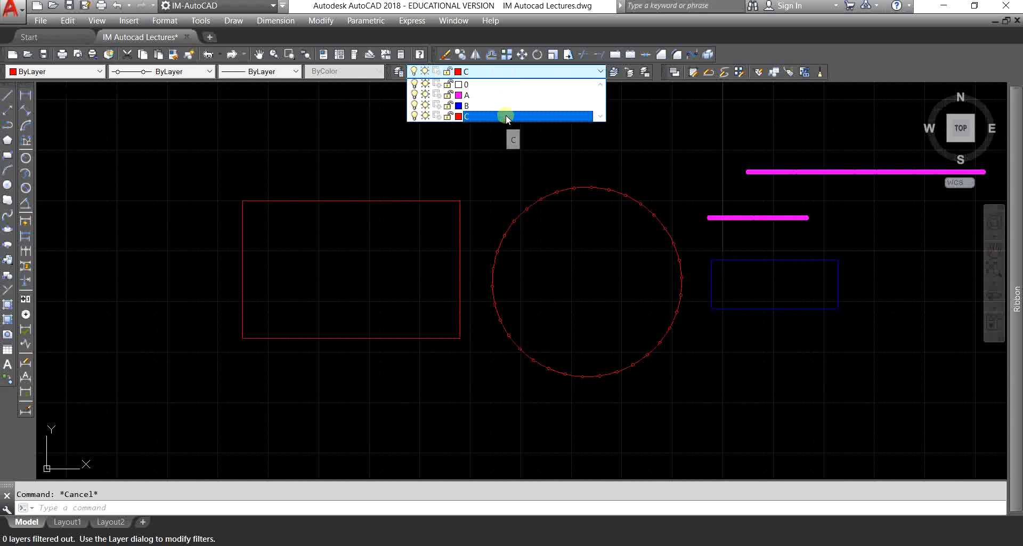
{"action": "left_click", "coordinate": [519, 172]}
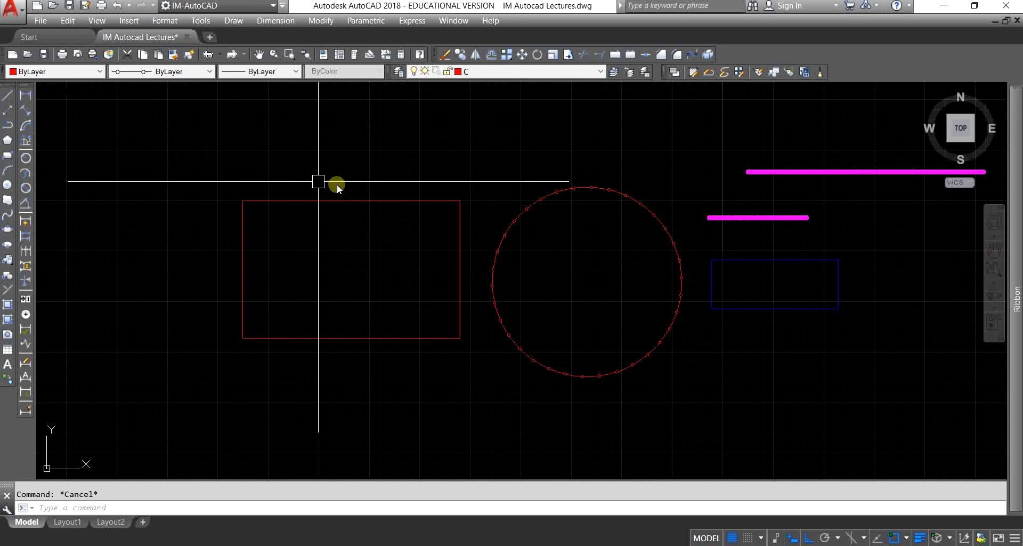
Add a linear dimension for the red rectangle's width just above its upper edge
{"action": "left_click", "coordinate": [26, 97]}
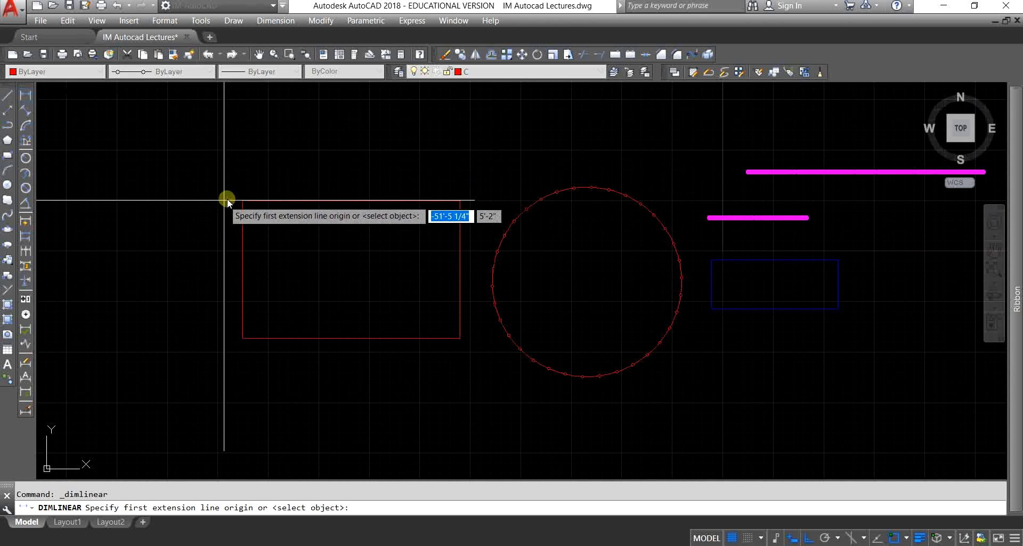
{"action": "left_click", "coordinate": [242, 201]}
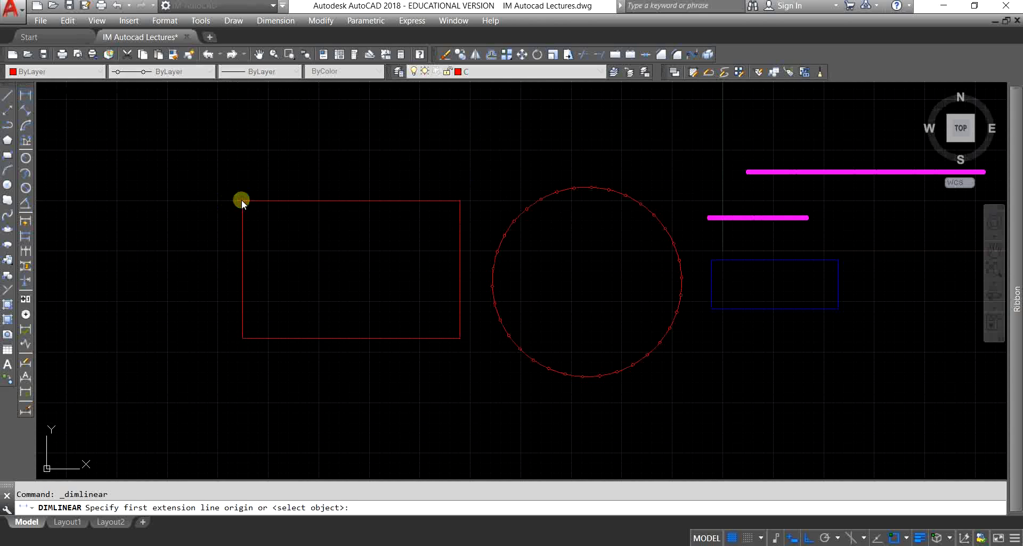
{"action": "left_click", "coordinate": [459, 205]}
{"action": "left_click", "coordinate": [446, 177]}
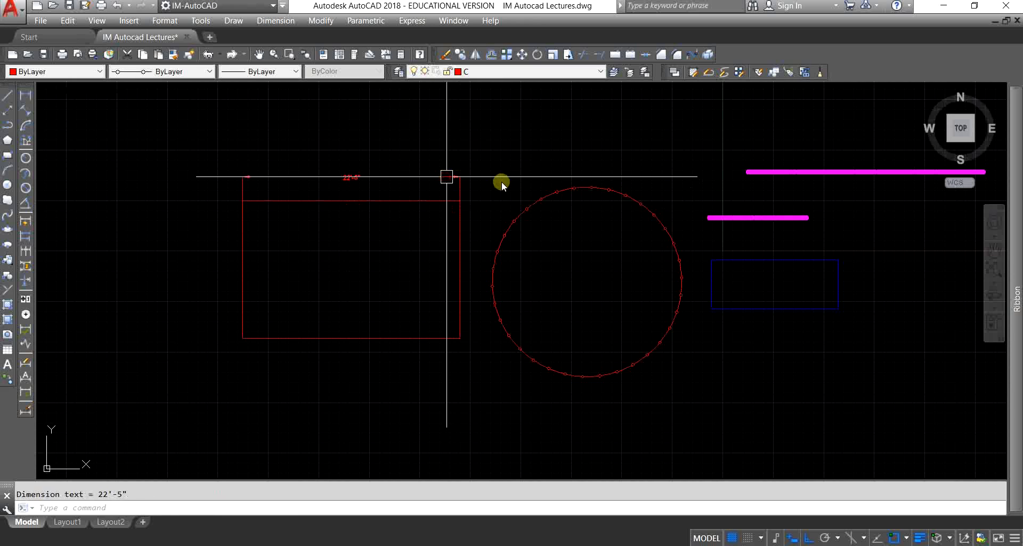
{"action": "key", "text": "Escape"}
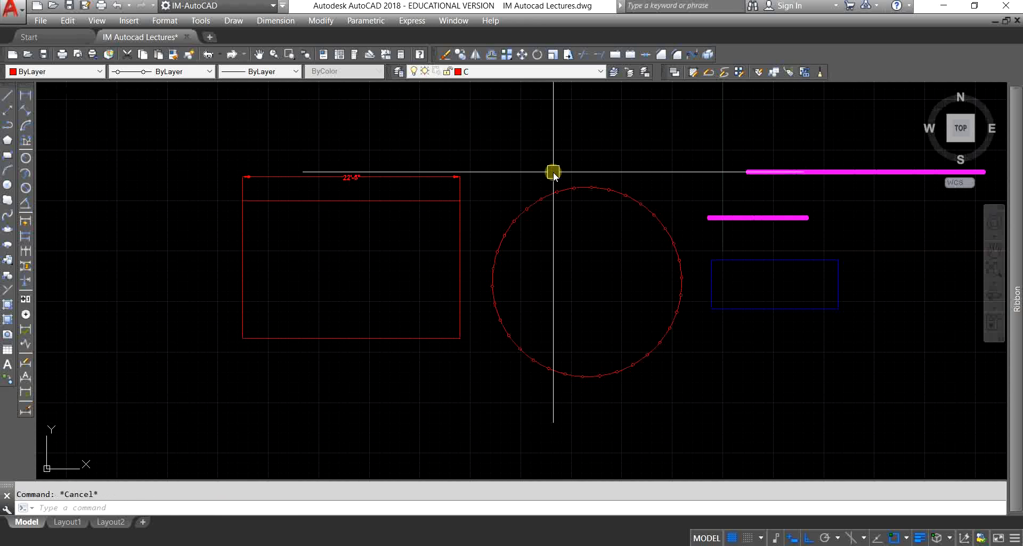
Zoom to the drawing extents and check the layer list for a Defpoints layer
{"action": "type", "text": "z"}
{"action": "key", "text": "Return"}
{"action": "type", "text": "e"}
{"action": "key", "text": "Return"}
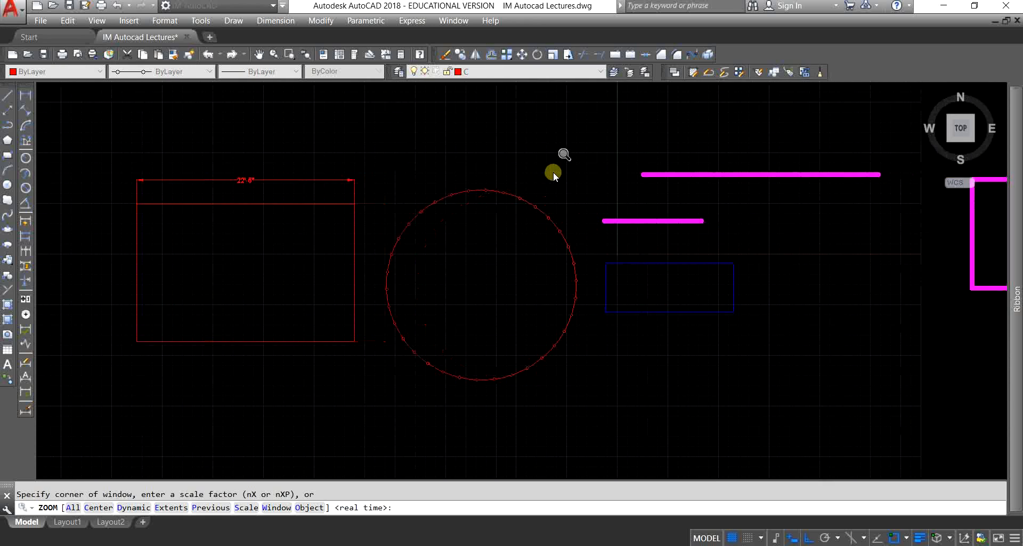
{"action": "left_click", "coordinate": [522, 71]}
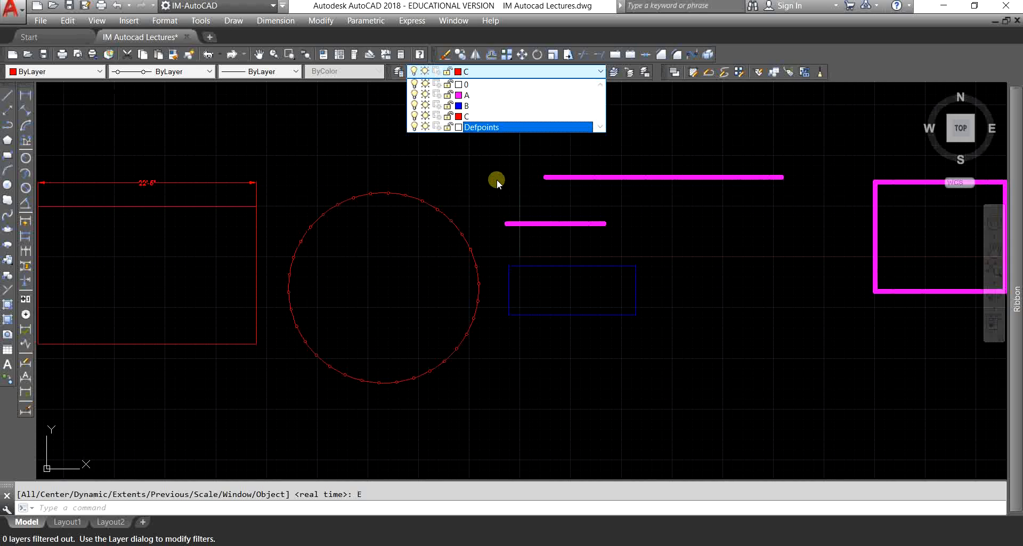
{"action": "left_click", "coordinate": [497, 160]}
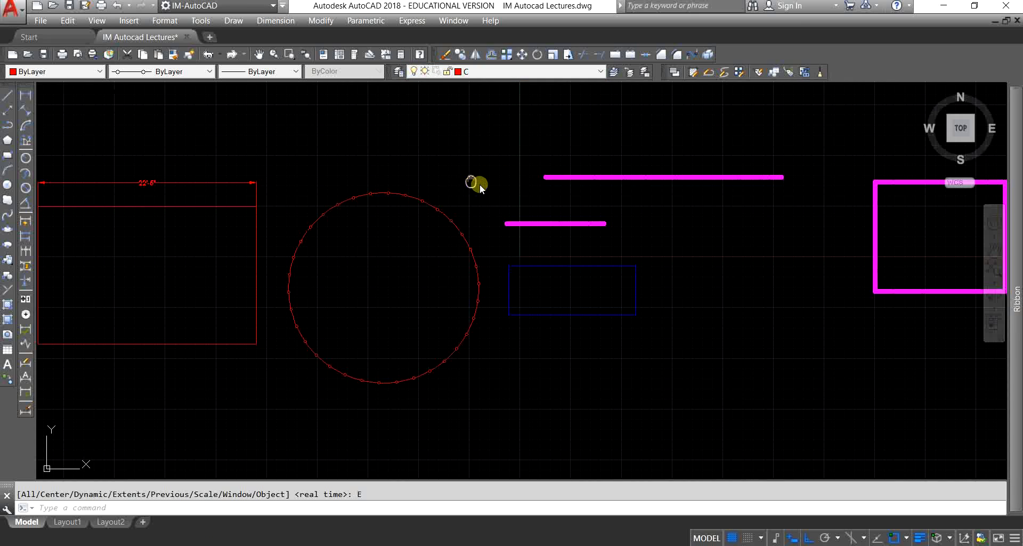
Erase the linear dimension above the red rectangle
{"action": "middle_click_drag", "start_coordinate": [480, 184], "coordinate": [657, 200]}
{"action": "left_click", "coordinate": [402, 203]}
{"action": "key", "text": "Escape"}
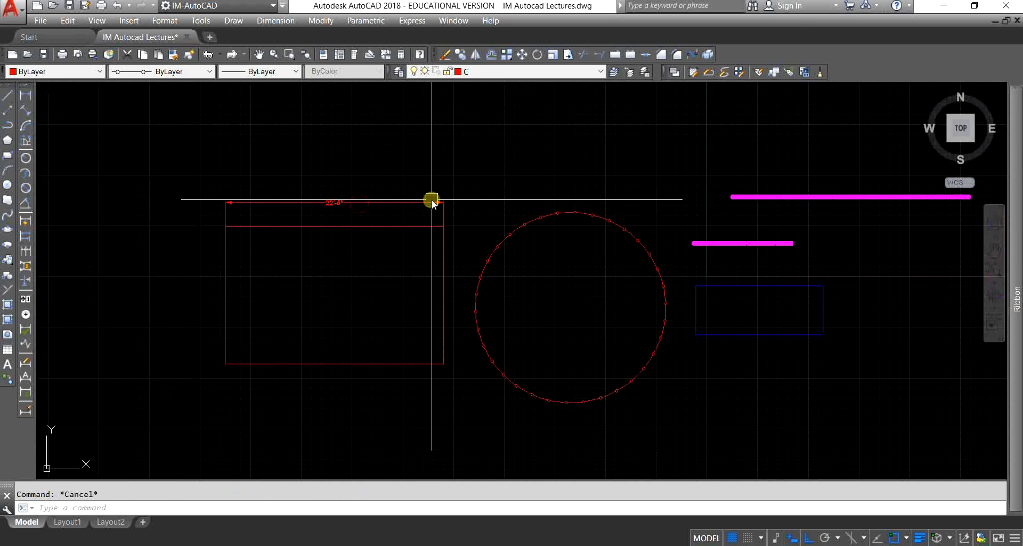
{"action": "left_click", "coordinate": [414, 202]}
{"action": "type", "text": "e"}
{"action": "key", "text": "space"}
{"action": "key", "text": "Escape"}
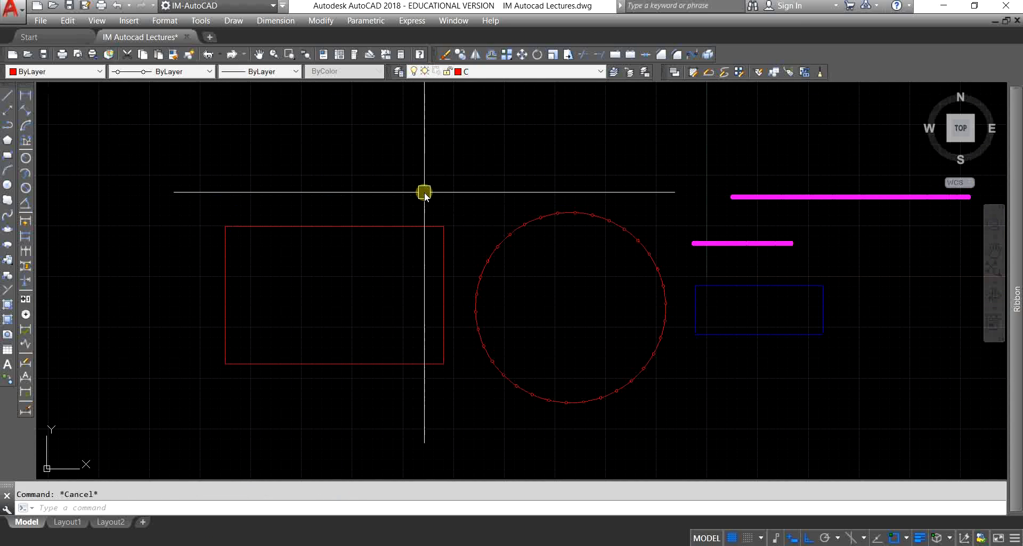
Zoom to the drawing extents and recheck the layer list for Defpoints with the dimension erased
{"action": "type", "text": "z"}
{"action": "key", "text": "space"}
{"action": "type", "text": "e"}
{"action": "key", "text": "space"}
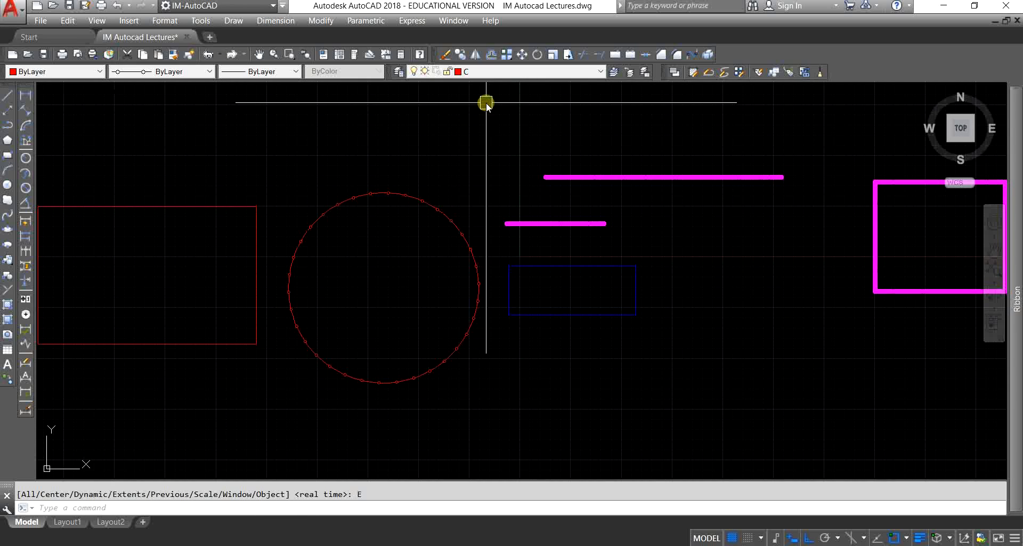
{"action": "left_click", "coordinate": [498, 71]}
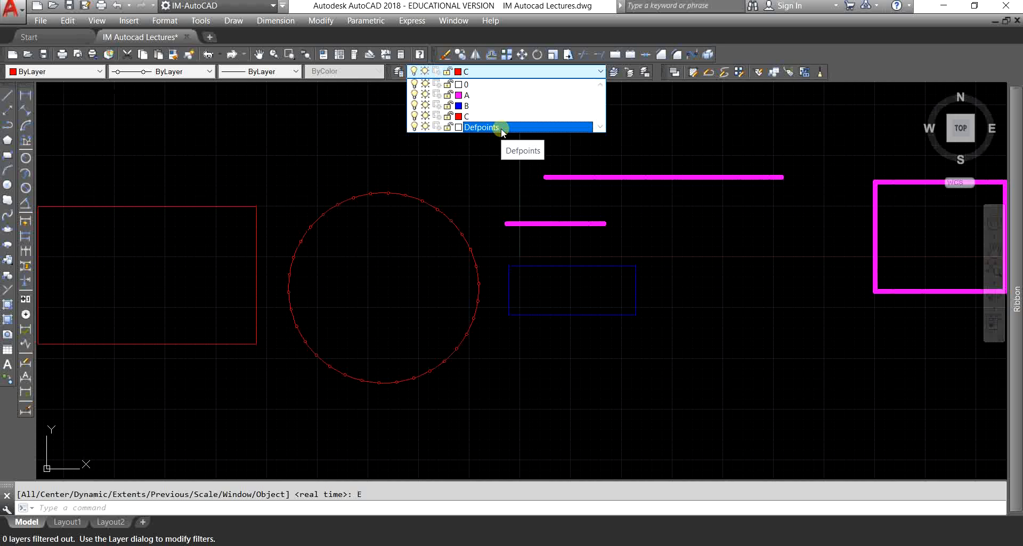
Try to delete the Defpoints layer in the Layer Properties Manager and dismiss the message
{"action": "type", "text": "L"}
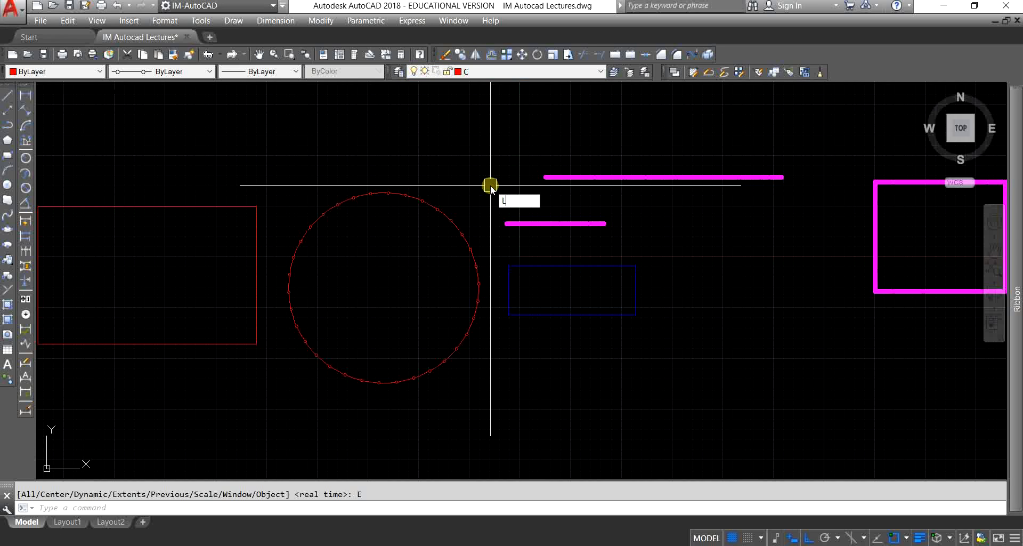
{"action": "type", "text": "A"}
{"action": "key", "text": "Return"}
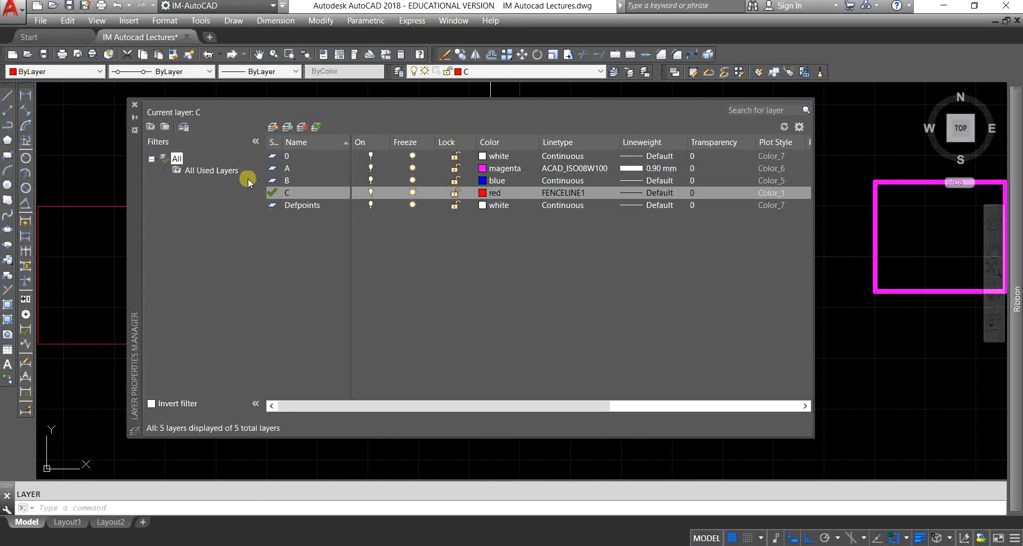
{"action": "right_click", "coordinate": [311, 207]}
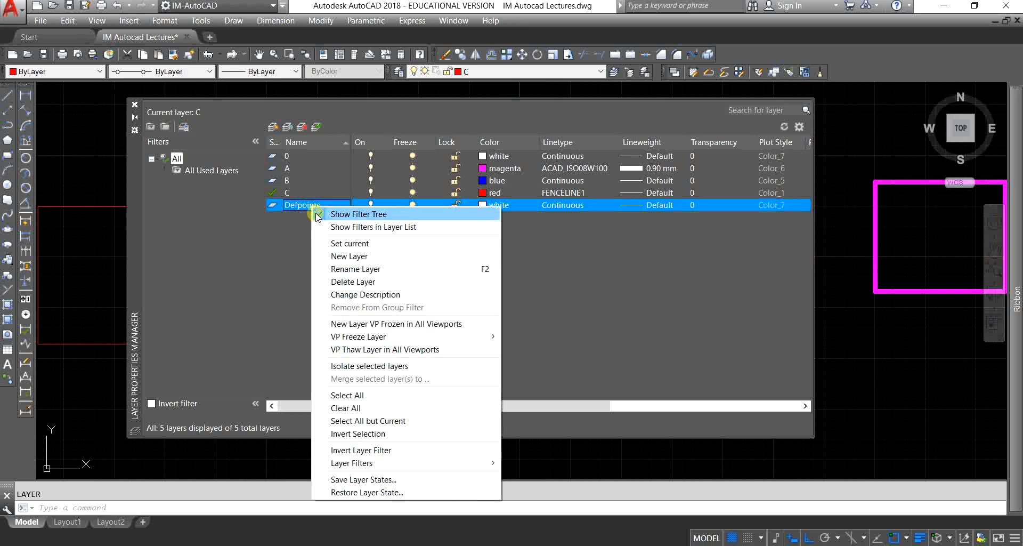
{"action": "left_click", "coordinate": [350, 282]}
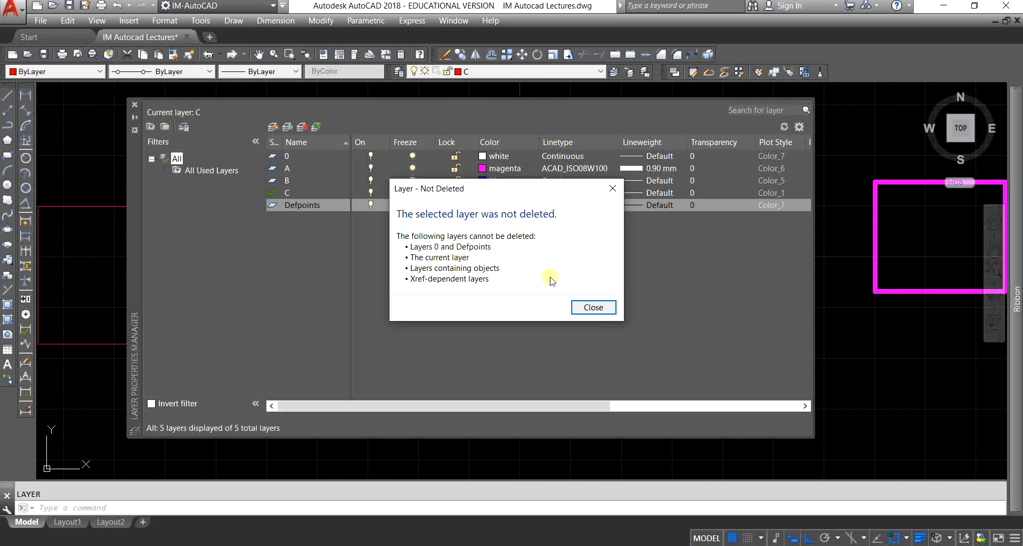
{"action": "left_click", "coordinate": [591, 308]}
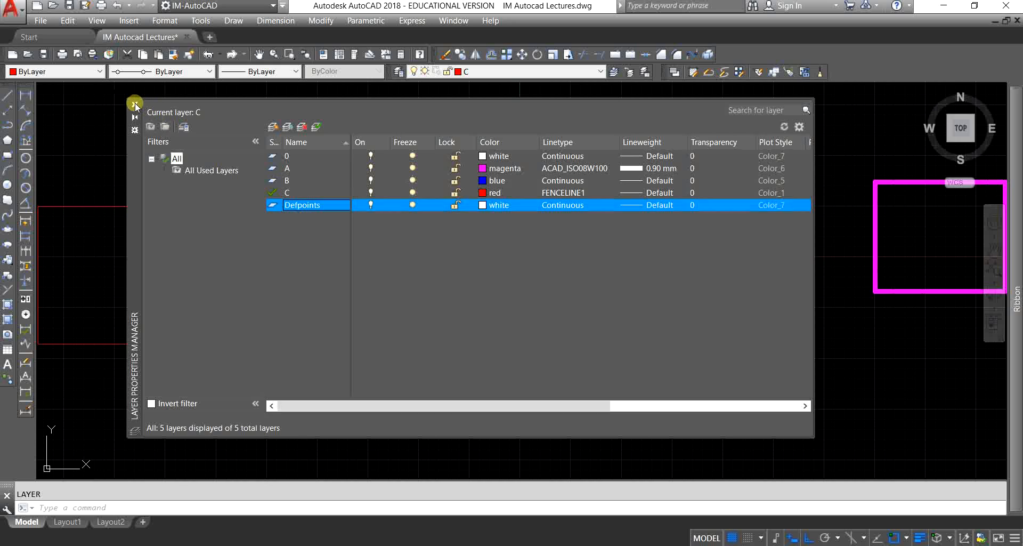
Delete the Defpoints layer by name with LAYDEL, accept redefining the referenced blocks, and check the remaining layer list
{"action": "left_click", "coordinate": [136, 105]}
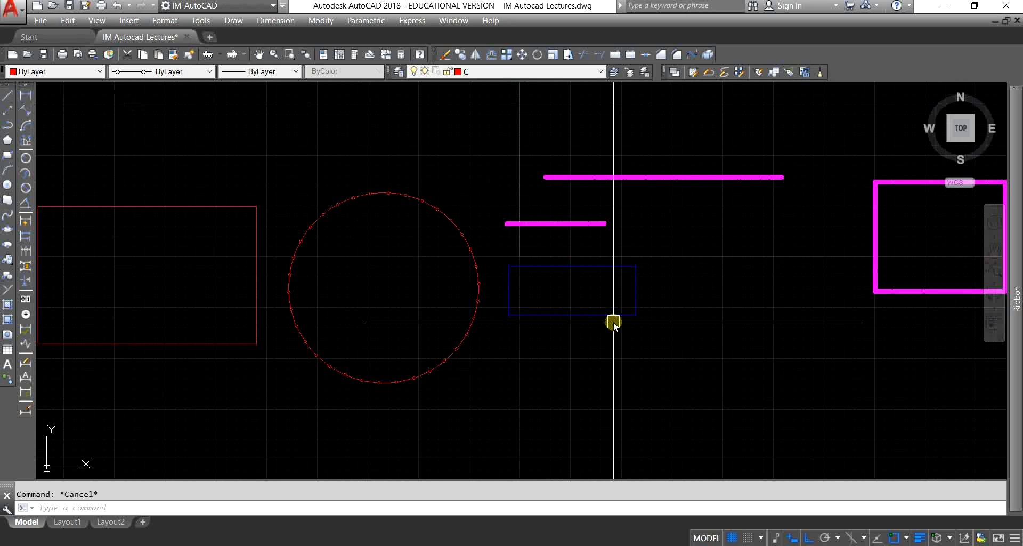
{"action": "type", "text": "LAYDEL"}
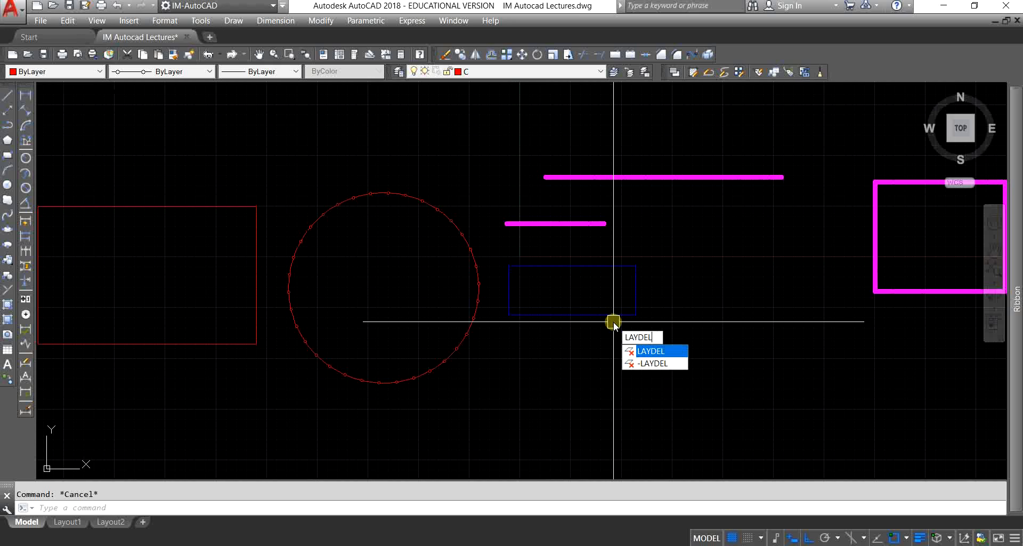
{"action": "key", "text": "Return"}
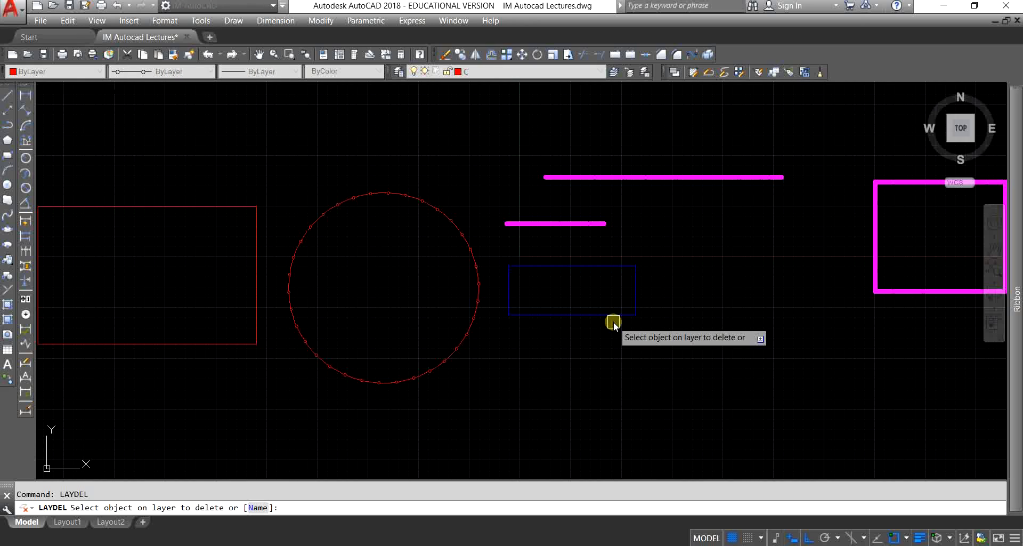
{"action": "type", "text": "N"}
{"action": "key", "text": "Return"}
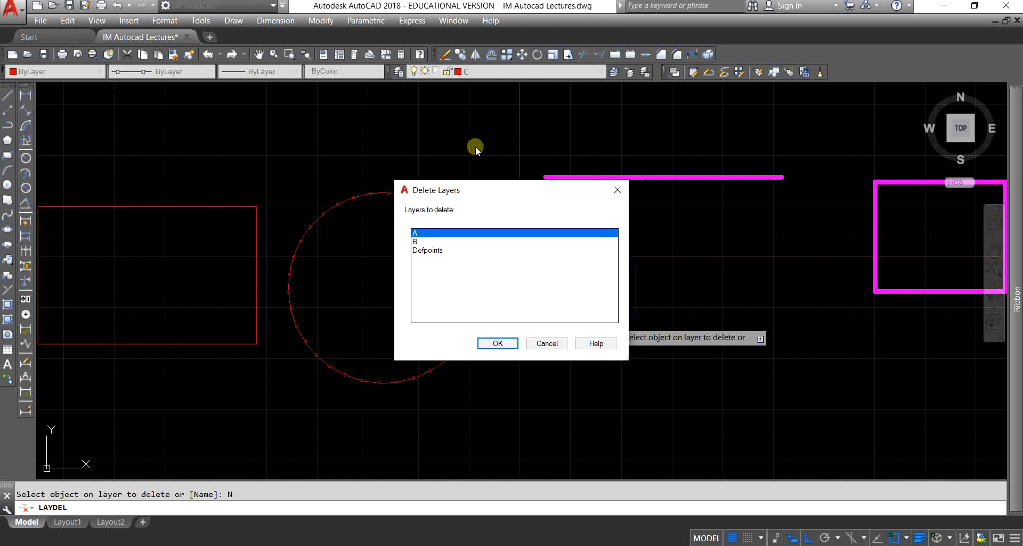
{"action": "left_click", "coordinate": [436, 251]}
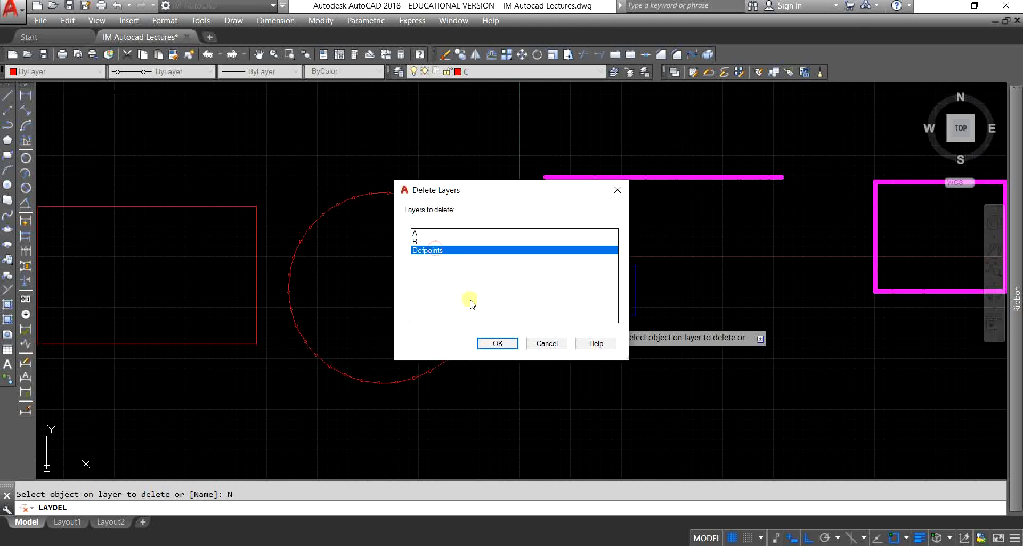
{"action": "left_click", "coordinate": [490, 344]}
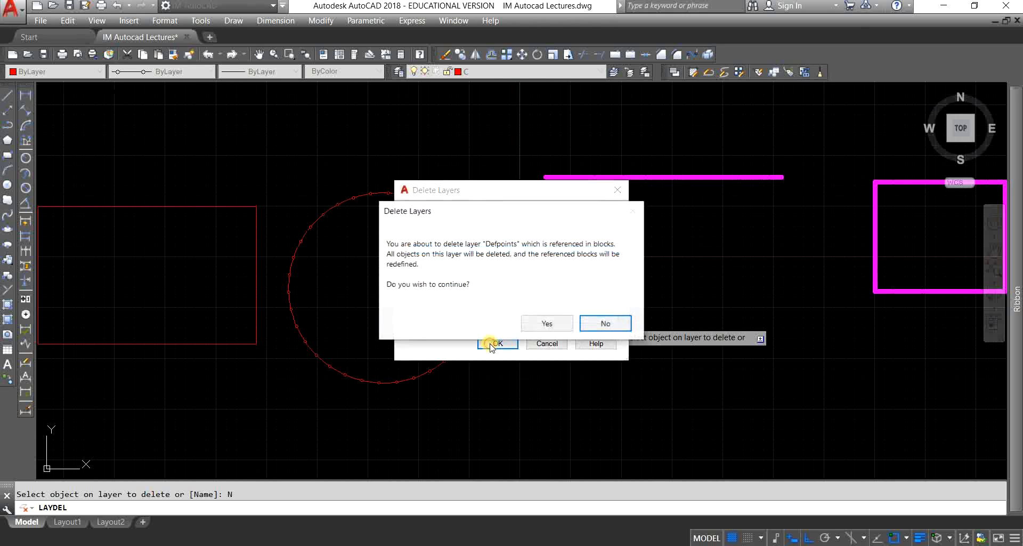
{"action": "left_click", "coordinate": [542, 323]}
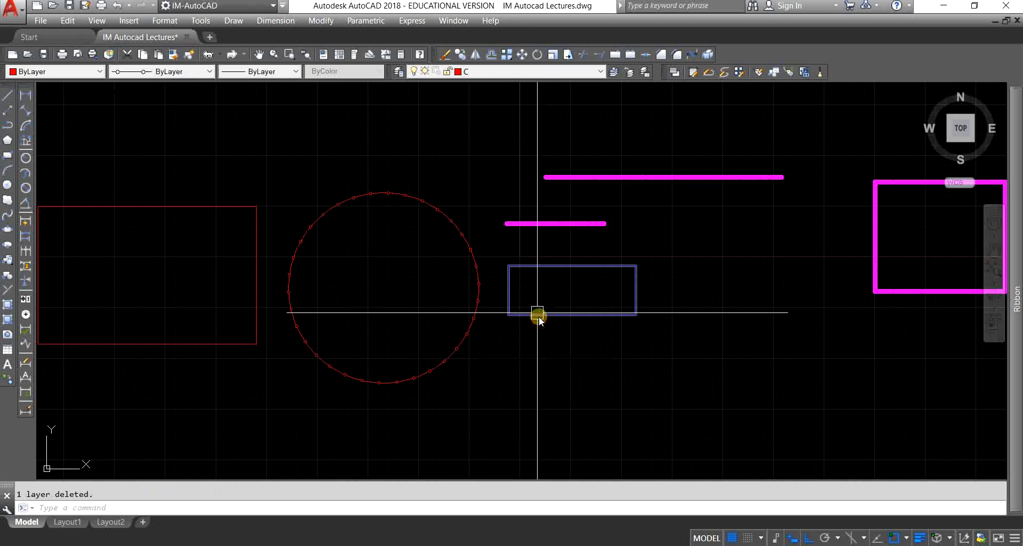
{"action": "left_click", "coordinate": [511, 73]}
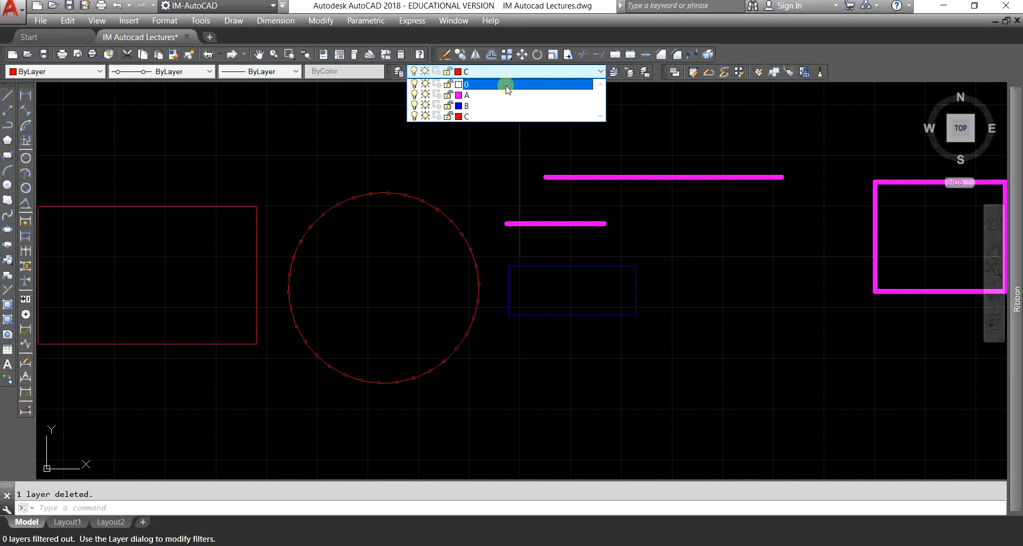
{"action": "left_click", "coordinate": [497, 184]}
{"action": "scroll", "coordinate": [568, 259], "scroll_direction": "down", "scroll_amount": 4}
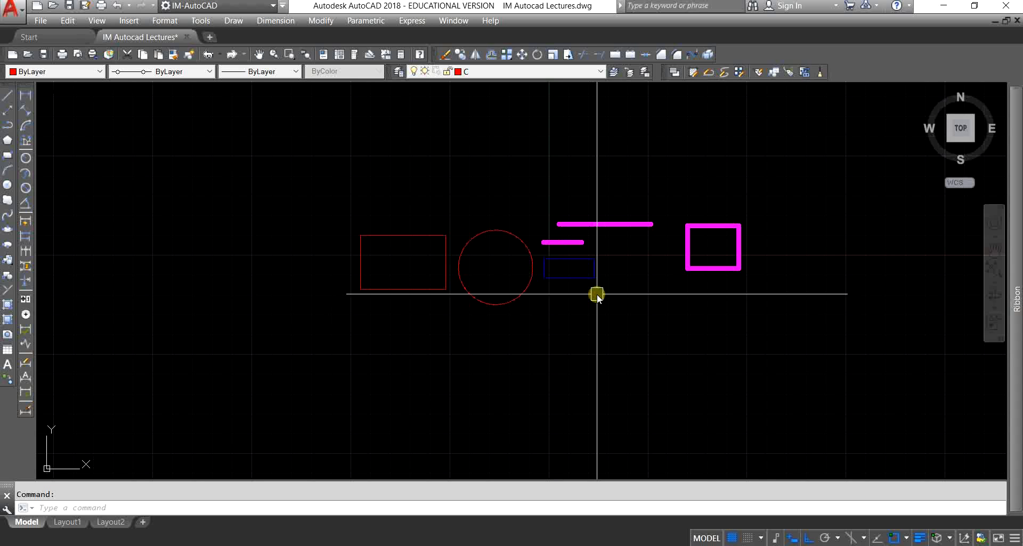
{"action": "middle_click_drag", "start_coordinate": [552, 327], "coordinate": [473, 329]}
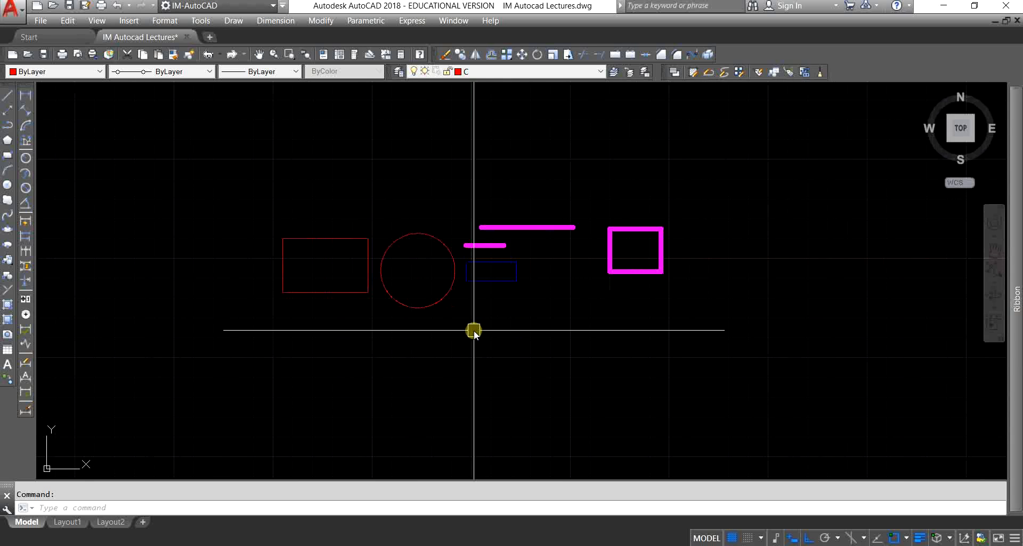
{"action": "scroll", "coordinate": [467, 304], "scroll_direction": "up", "scroll_amount": 4}
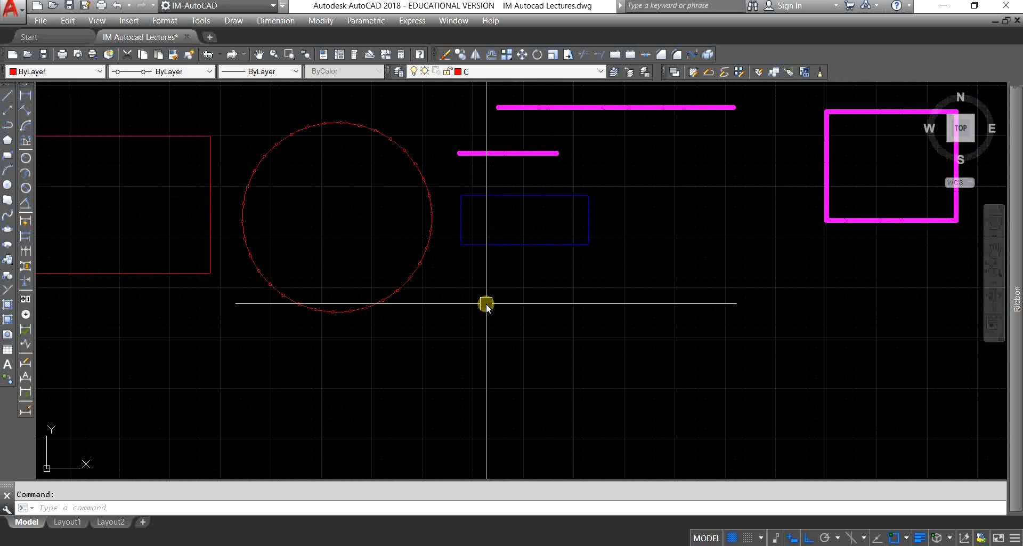
{"action": "scroll", "coordinate": [549, 316], "scroll_direction": "down", "scroll_amount": 2}
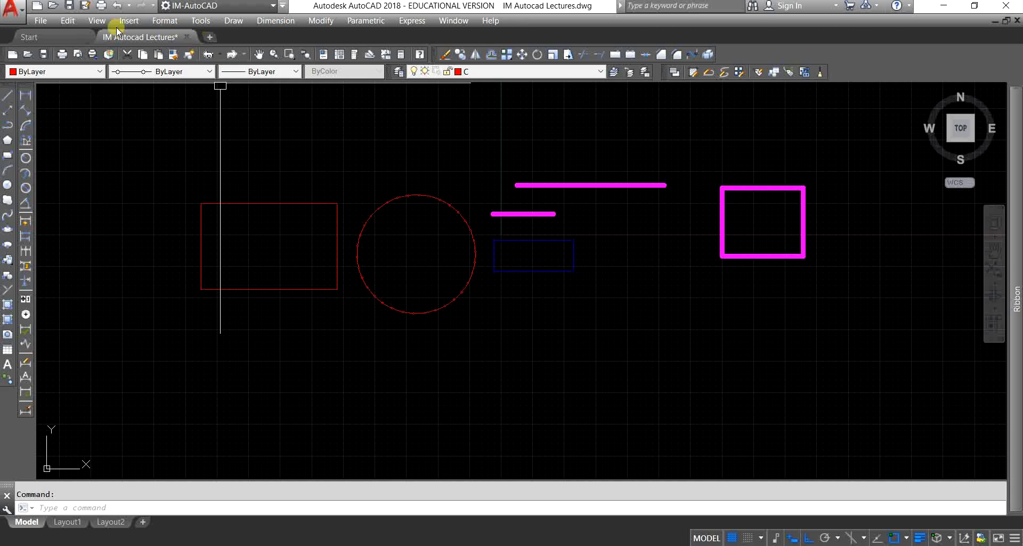
{"action": "left_click", "coordinate": [40, 20]}
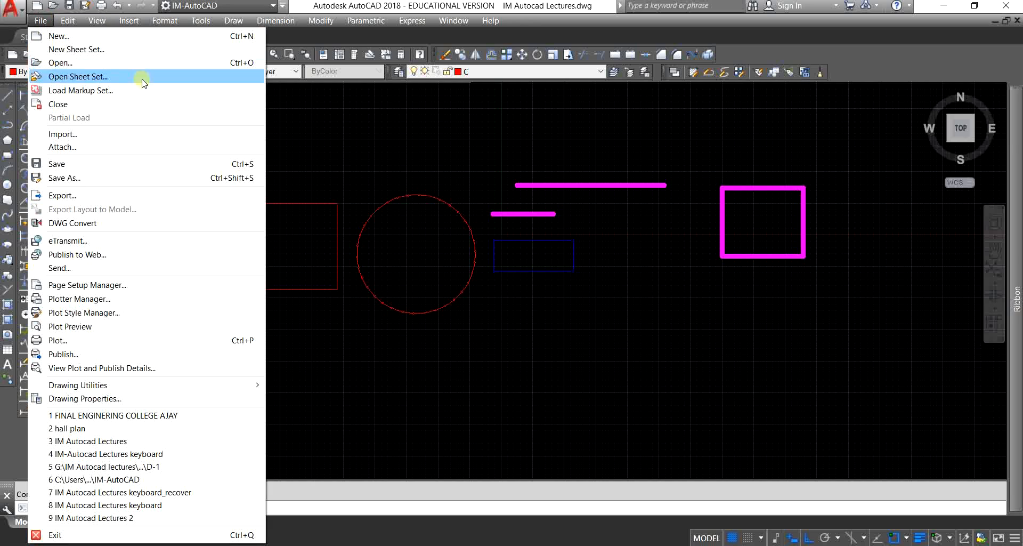
{"action": "left_click", "coordinate": [403, 129]}
{"action": "left_click", "coordinate": [368, 137]}
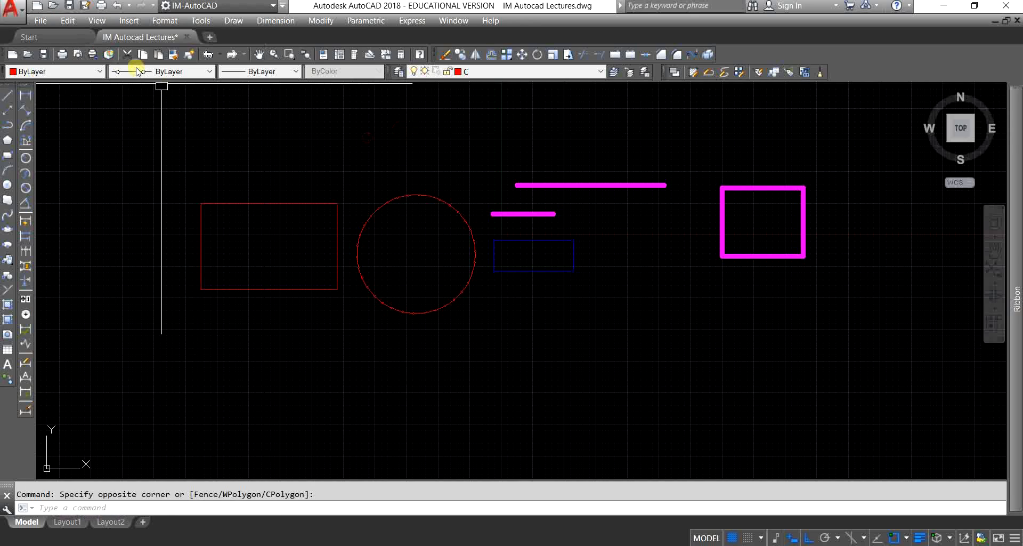
Open the engineering college drawing from the recent documents on the Start page and frame the site plan and sheets
{"action": "left_click", "coordinate": [62, 38]}
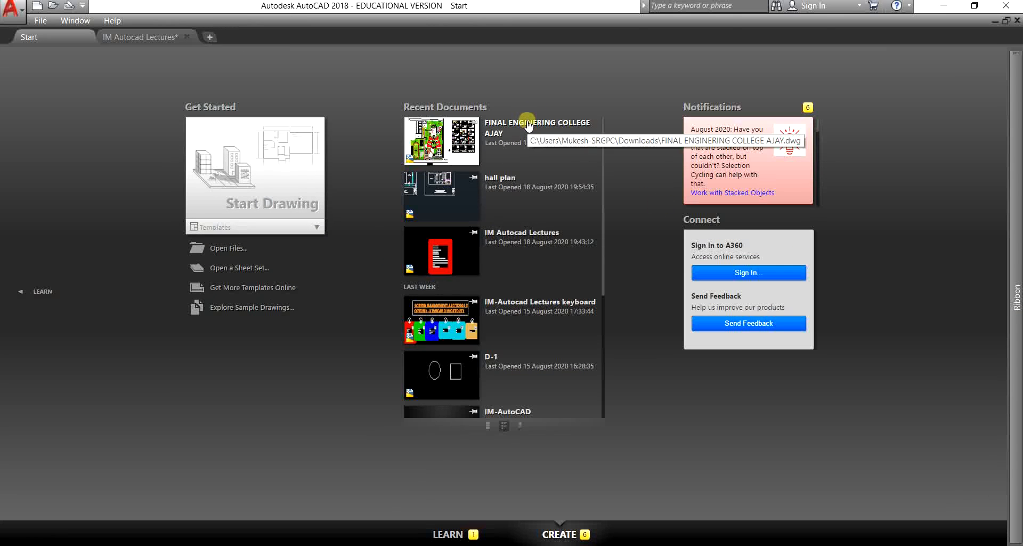
{"action": "left_click", "coordinate": [528, 125]}
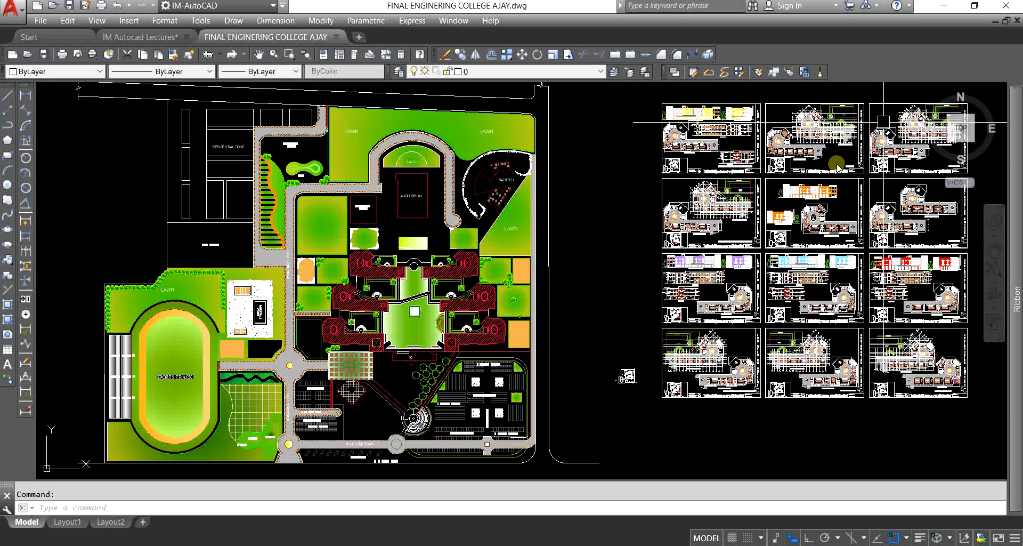
{"action": "scroll", "coordinate": [589, 239], "scroll_direction": "down", "scroll_amount": 2}
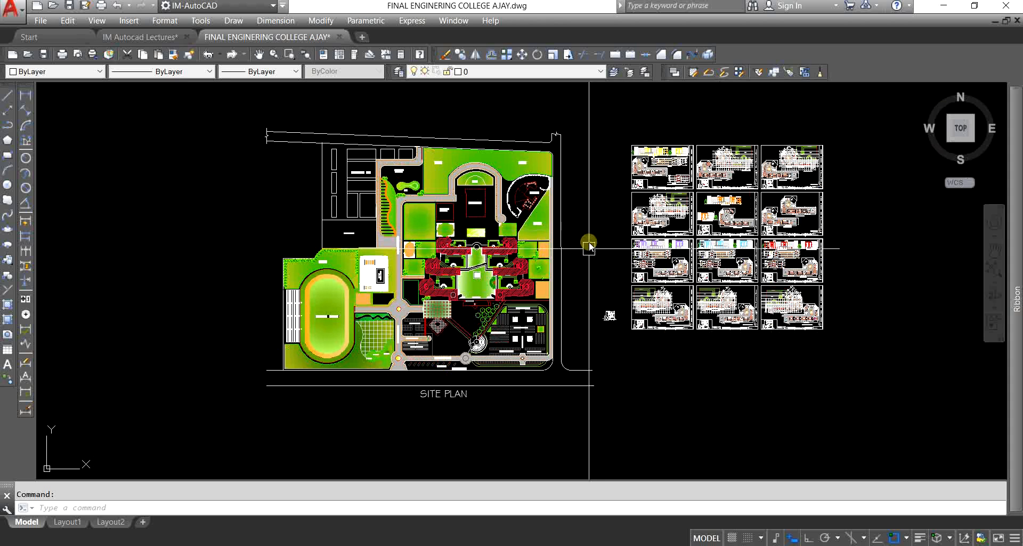
{"action": "middle_click_drag", "start_coordinate": [583, 266], "coordinate": [554, 285]}
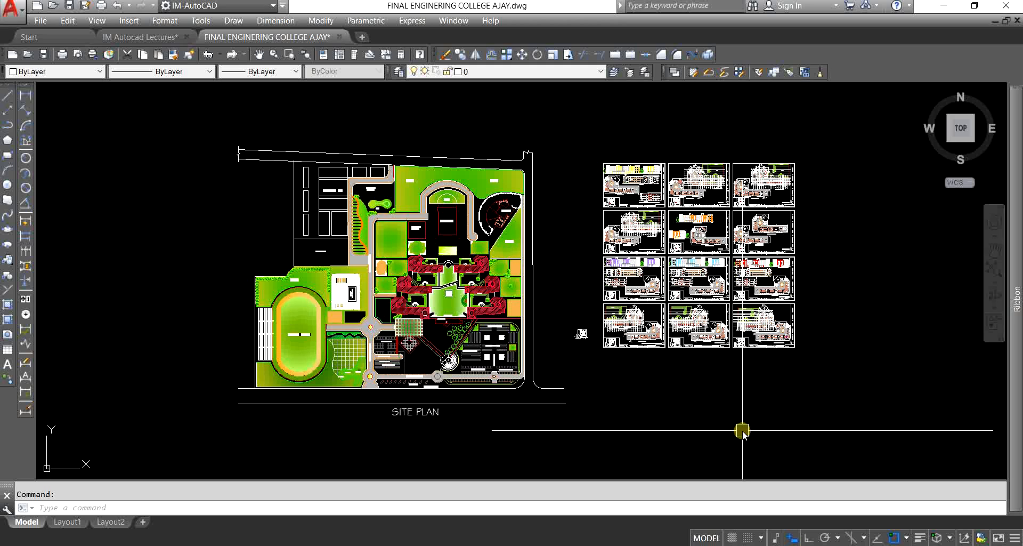
Examine the full list of layers and their properties in the college drawing's Layer Properties Manager, then close it
{"action": "type", "text": "la"}
{"action": "key", "text": "Return"}
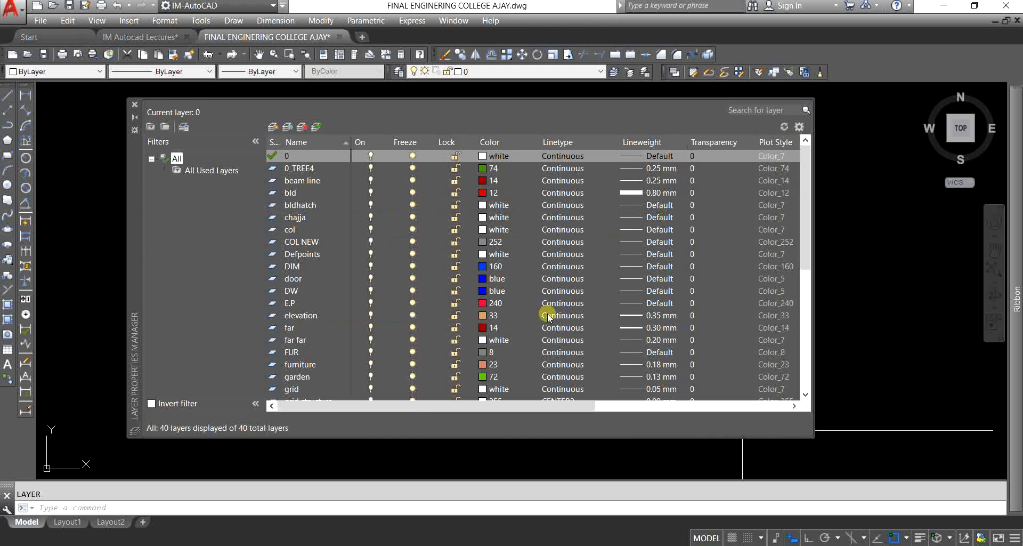
{"action": "scroll", "coordinate": [367, 172], "scroll_direction": "down", "scroll_amount": 7}
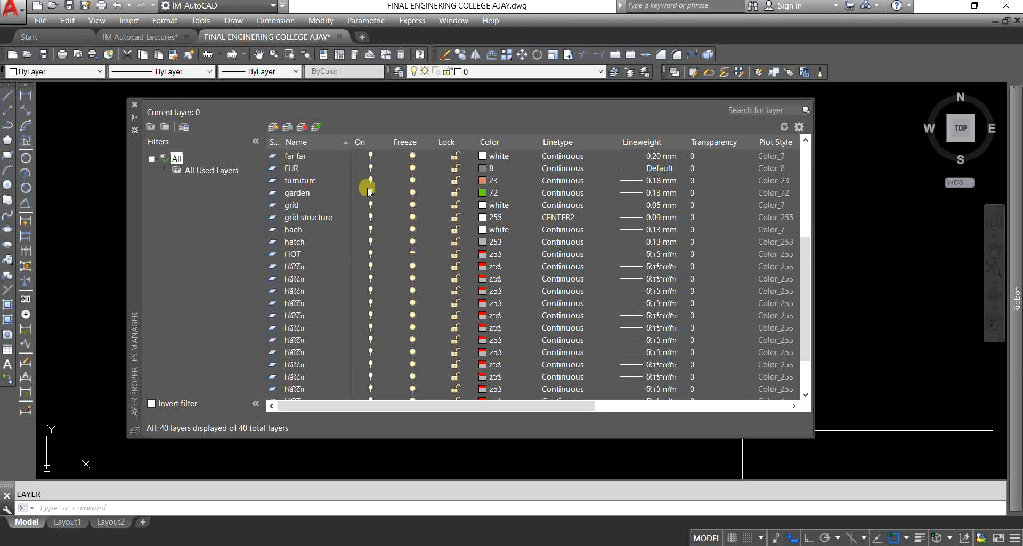
{"action": "scroll", "coordinate": [357, 314], "scroll_direction": "up", "scroll_amount": 7}
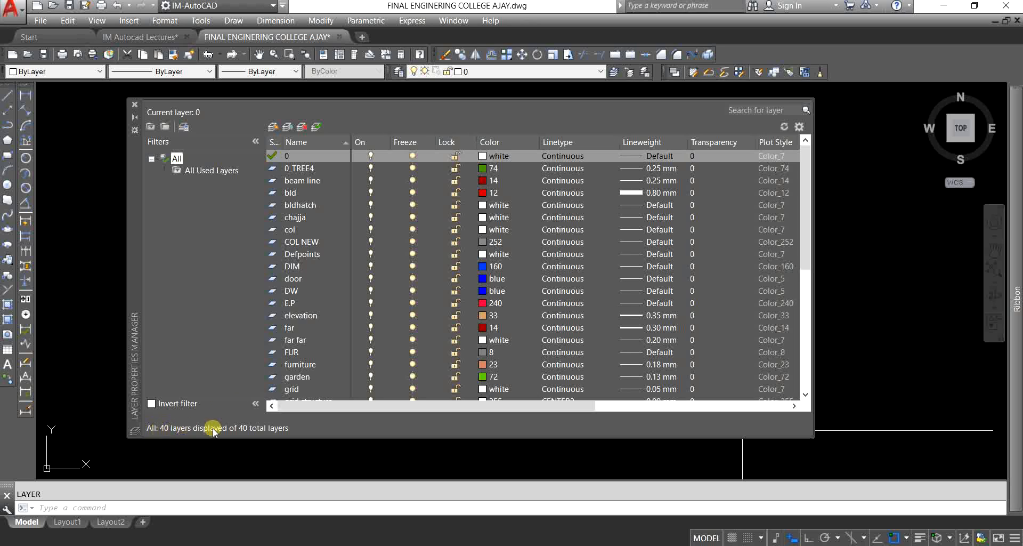
{"action": "scroll", "coordinate": [586, 341], "scroll_direction": "down", "scroll_amount": 6}
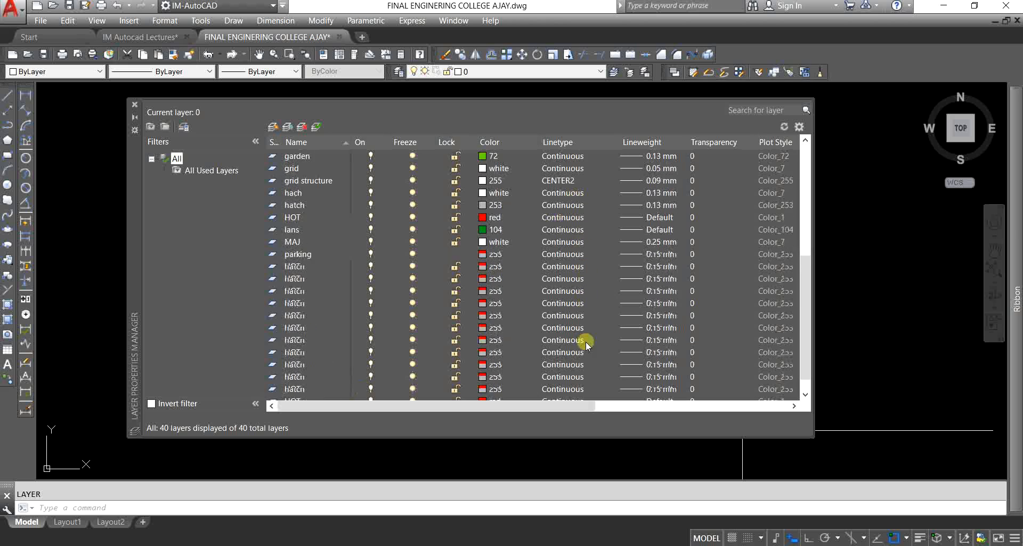
{"action": "scroll", "coordinate": [586, 344], "scroll_direction": "up", "scroll_amount": 6}
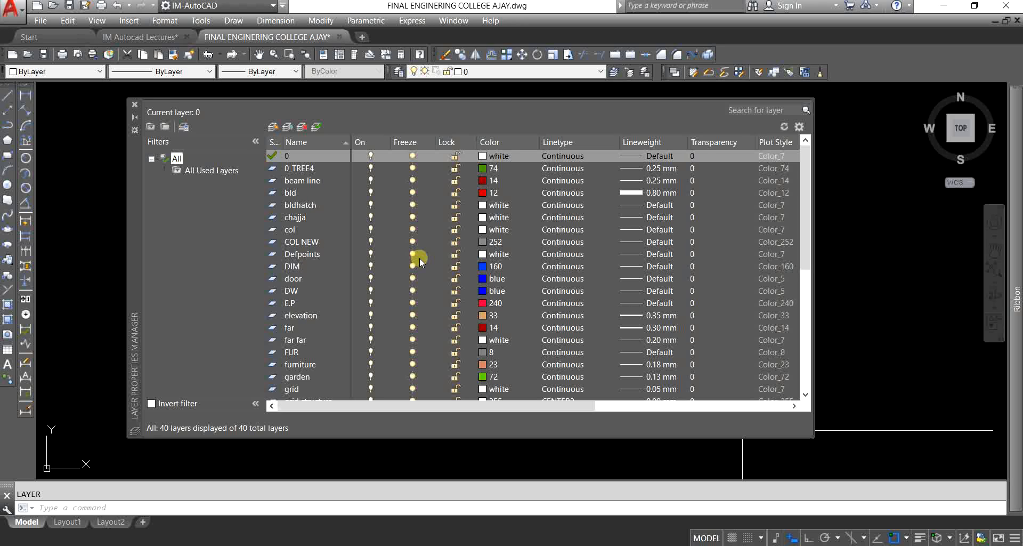
{"action": "scroll", "coordinate": [421, 264], "scroll_direction": "down", "scroll_amount": 6}
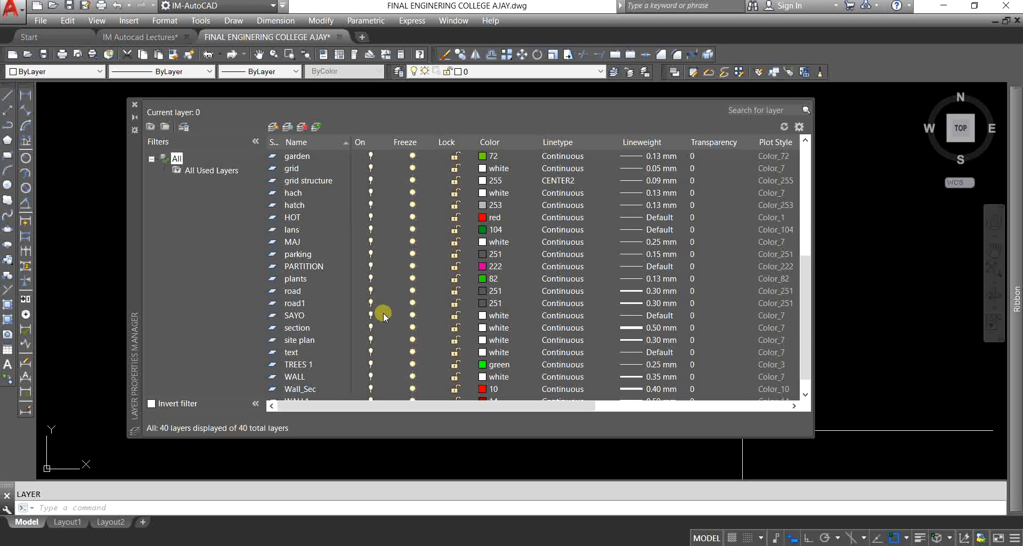
{"action": "scroll", "coordinate": [386, 314], "scroll_direction": "down", "scroll_amount": 1}
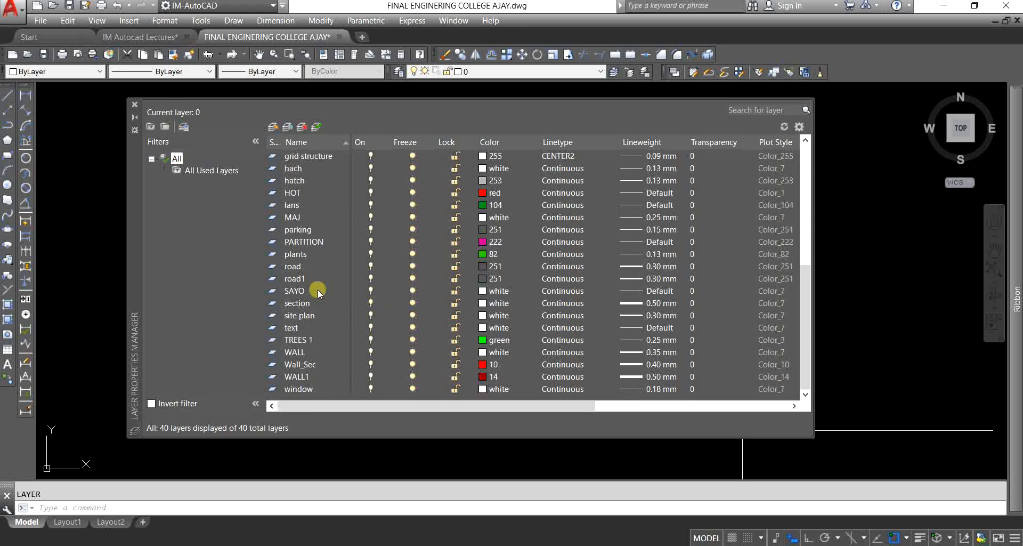
{"action": "scroll", "coordinate": [320, 246], "scroll_direction": "up", "scroll_amount": 7}
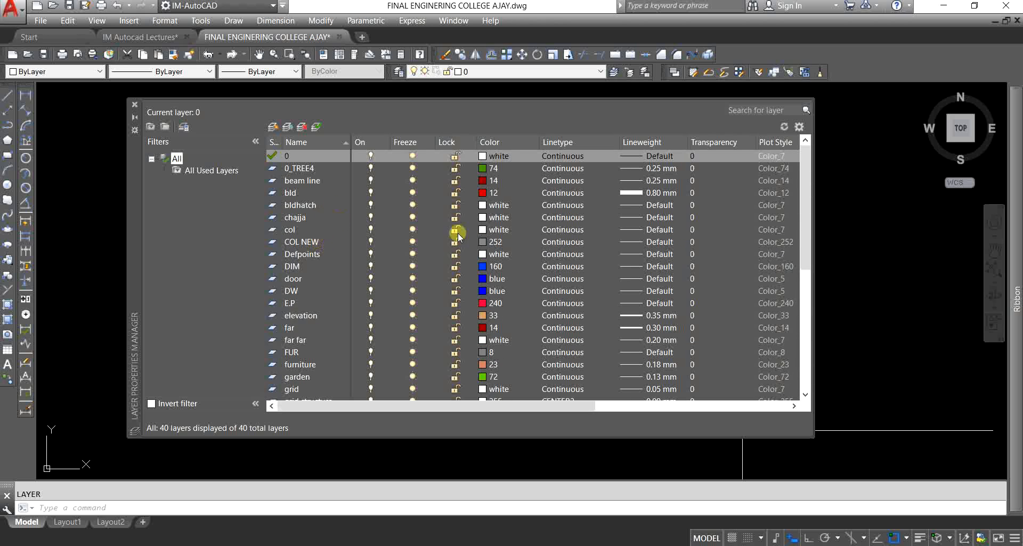
{"action": "scroll", "coordinate": [417, 261], "scroll_direction": "down", "scroll_amount": 7}
{"action": "scroll", "coordinate": [380, 279], "scroll_direction": "up", "scroll_amount": 7}
{"action": "left_click", "coordinate": [135, 105]}
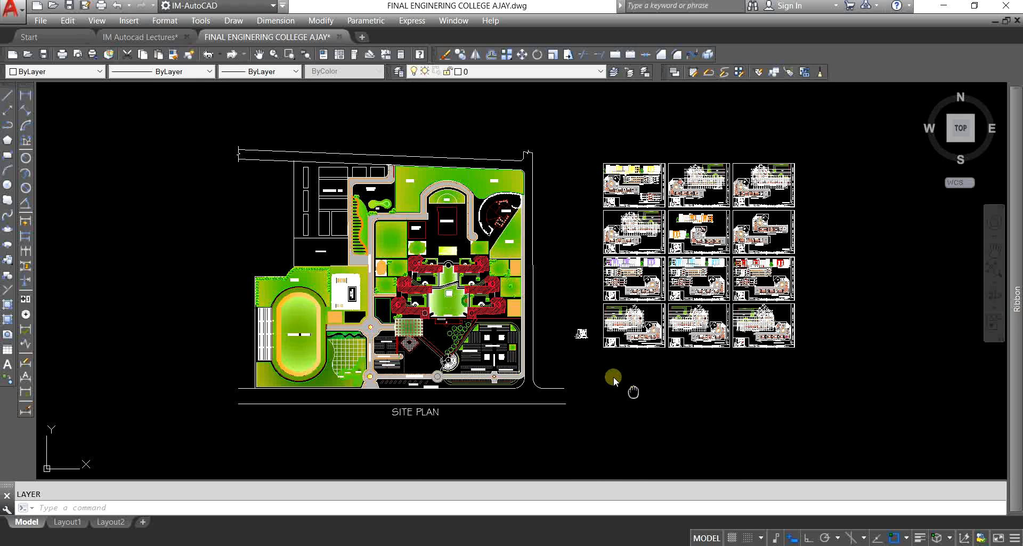
Purge all unused items from the college drawing with the PURGE command and close the dialog
{"action": "middle_click_drag", "start_coordinate": [633, 389], "coordinate": [613, 377]}
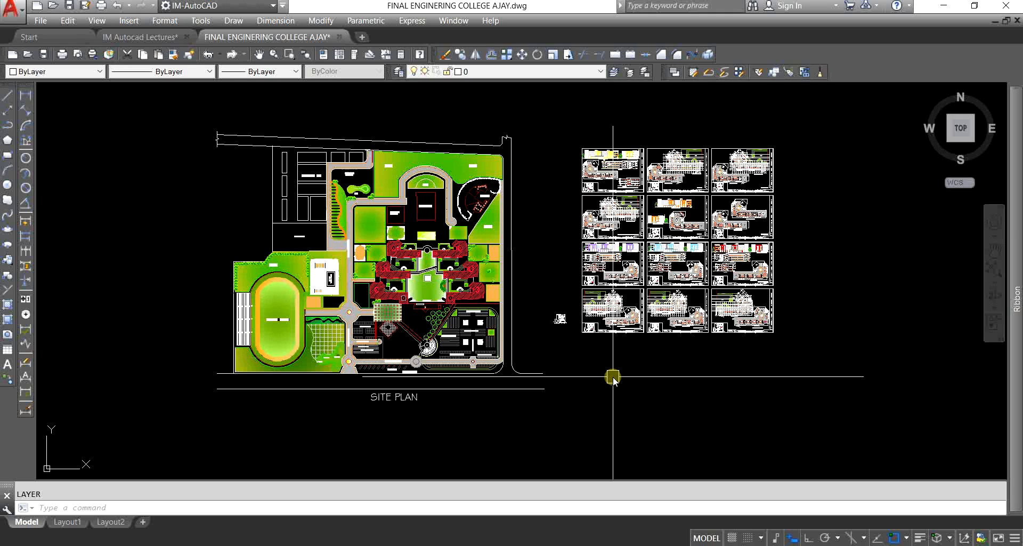
{"action": "type", "text": "PU"}
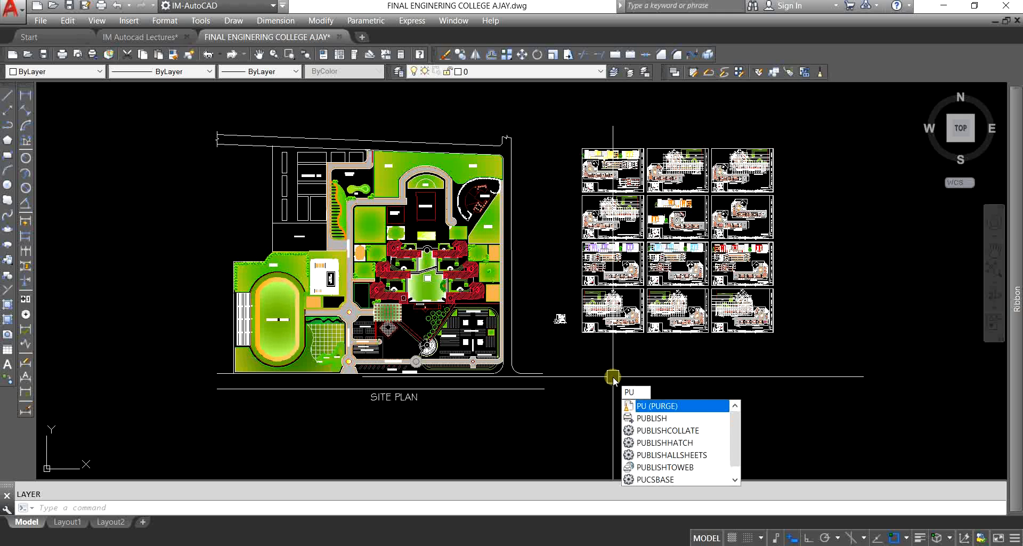
{"action": "key", "text": "Return"}
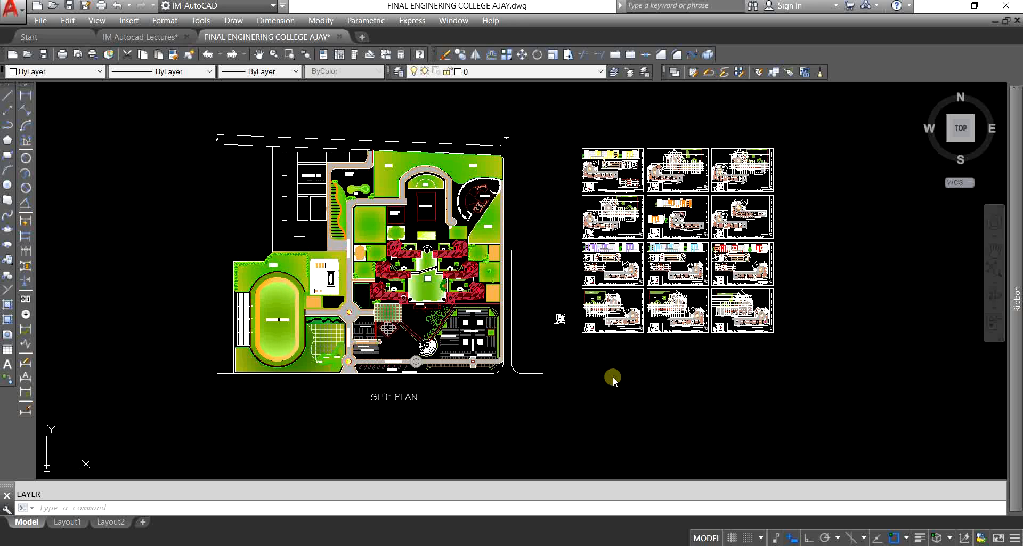
{"action": "type", "text": "PU"}
{"action": "key", "text": "Return"}
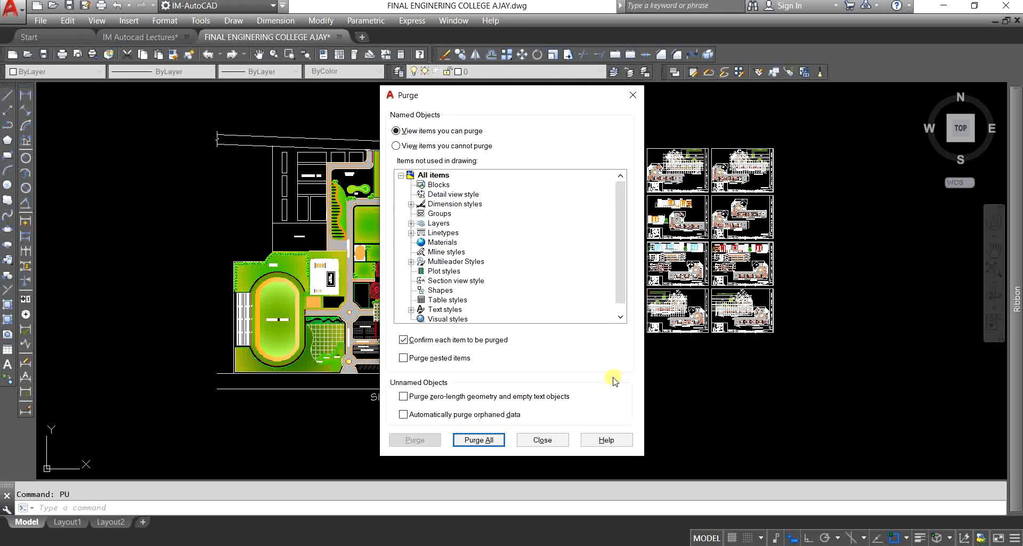
{"action": "left_click", "coordinate": [481, 442]}
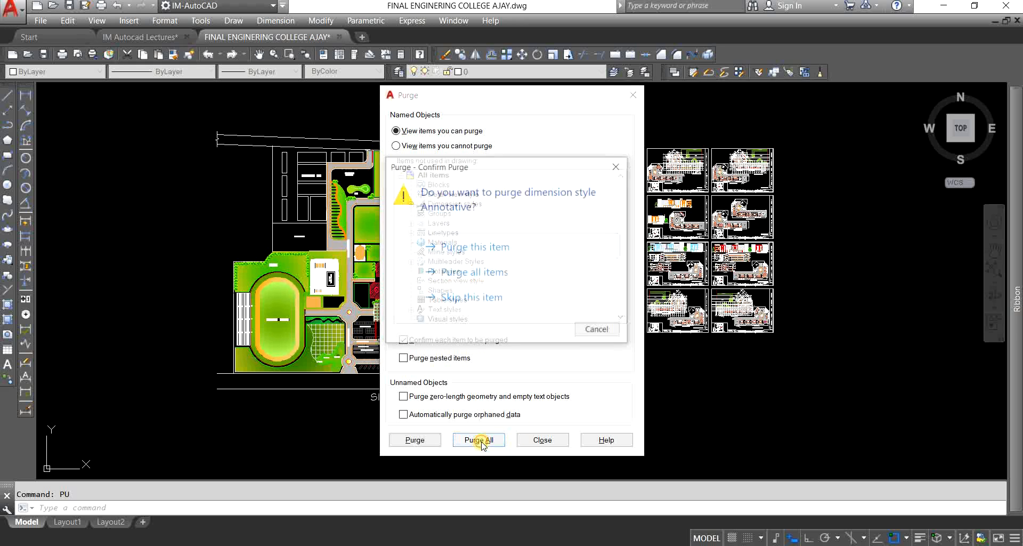
{"action": "left_click", "coordinate": [496, 273]}
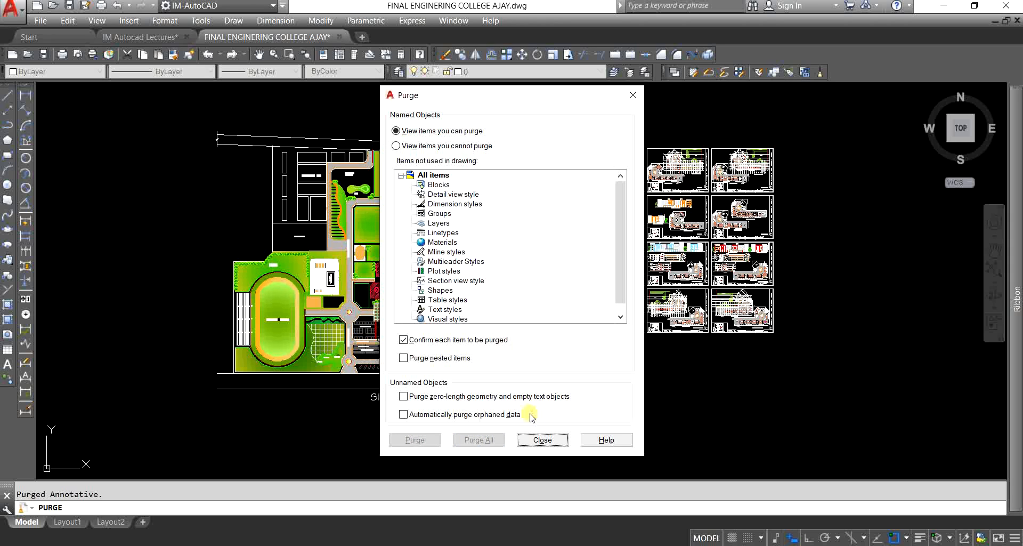
{"action": "left_click", "coordinate": [542, 439]}
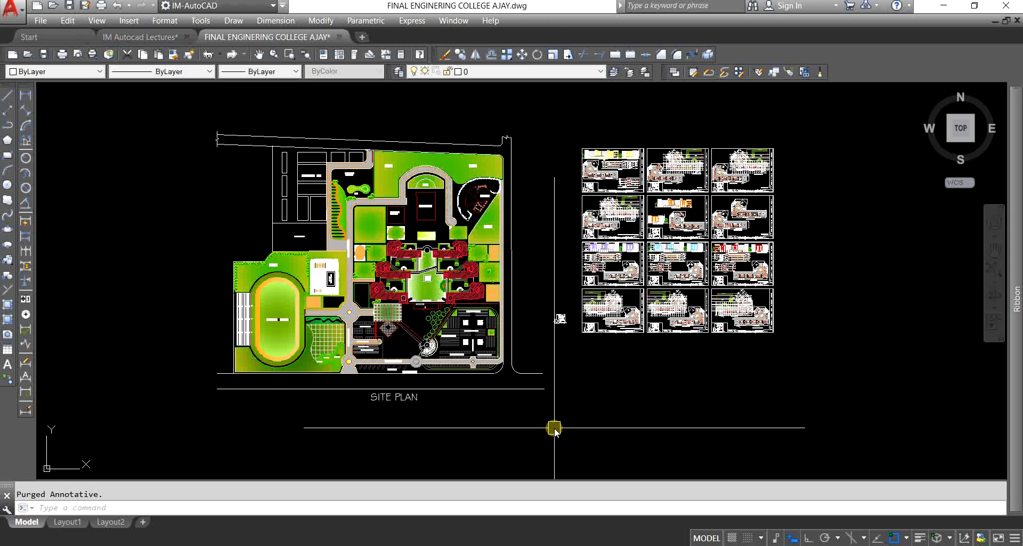
Check the layers remaining in the purged college drawing in the Layer Properties Manager, then close it
{"action": "type", "text": "la"}
{"action": "key", "text": "Return"}
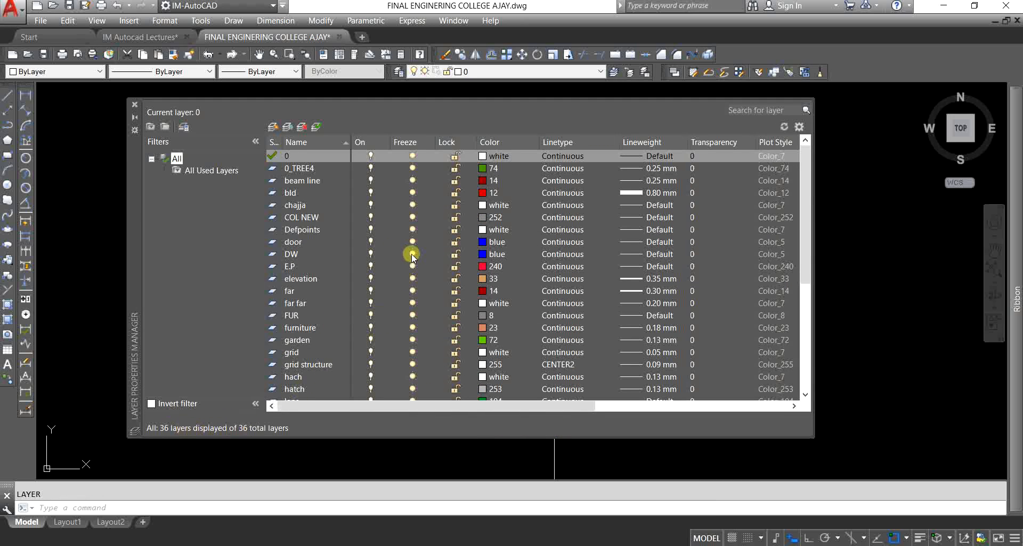
{"action": "scroll", "coordinate": [411, 254], "scroll_direction": "down", "scroll_amount": 5}
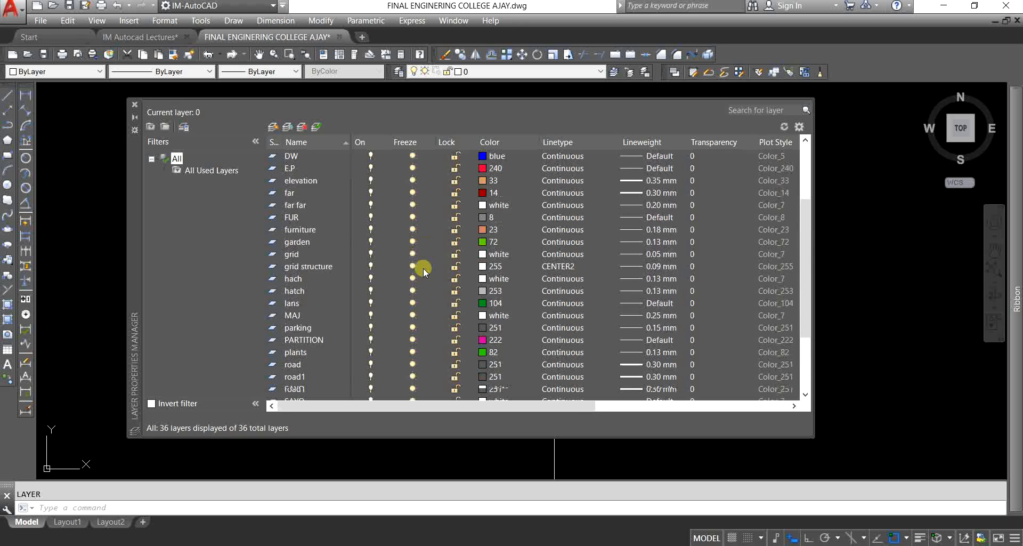
{"action": "scroll", "coordinate": [424, 281], "scroll_direction": "up", "scroll_amount": 5}
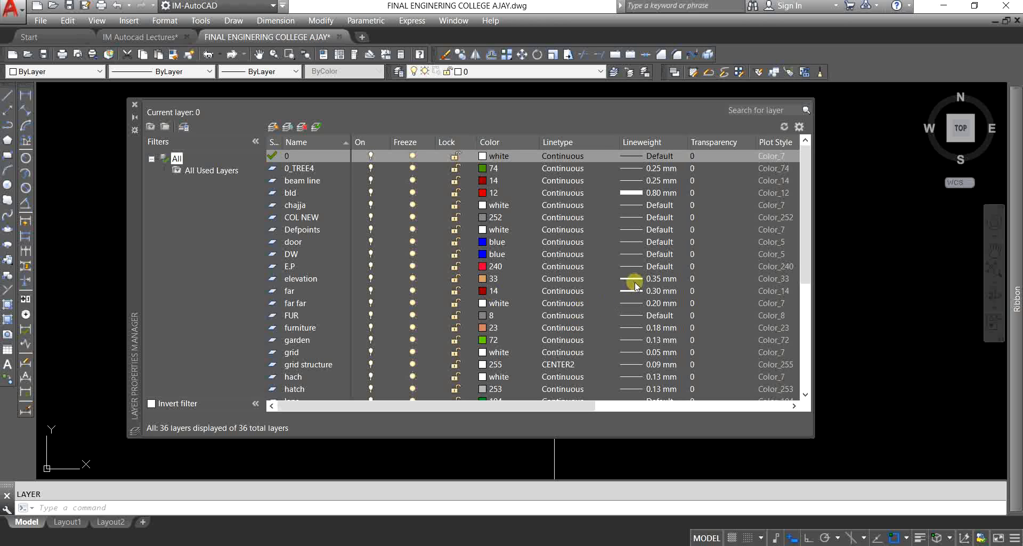
{"action": "left_click", "coordinate": [135, 105]}
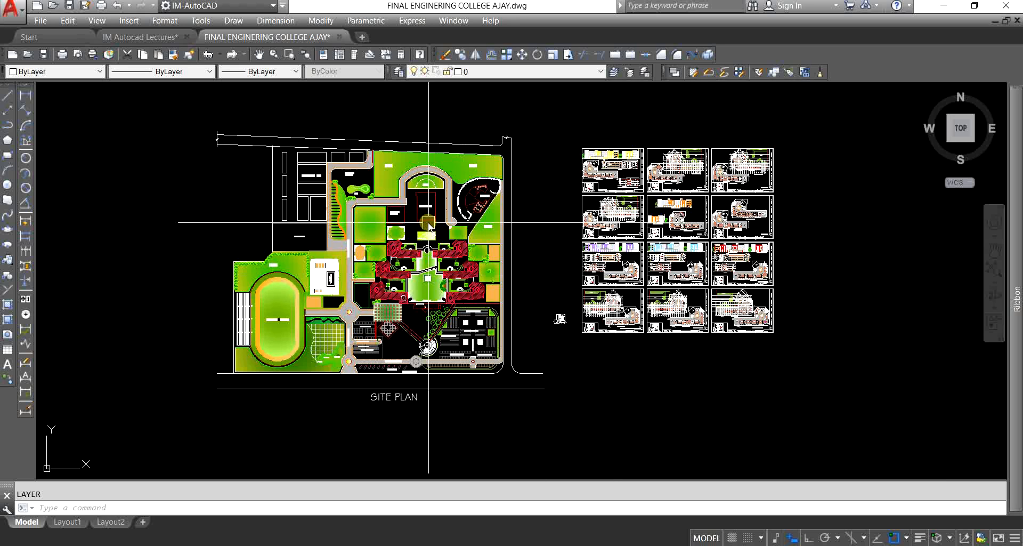
Switch to the IM Autocad Lectures drawing, review its layer list in the Layer Properties Manager and close it
{"action": "left_click", "coordinate": [137, 36]}
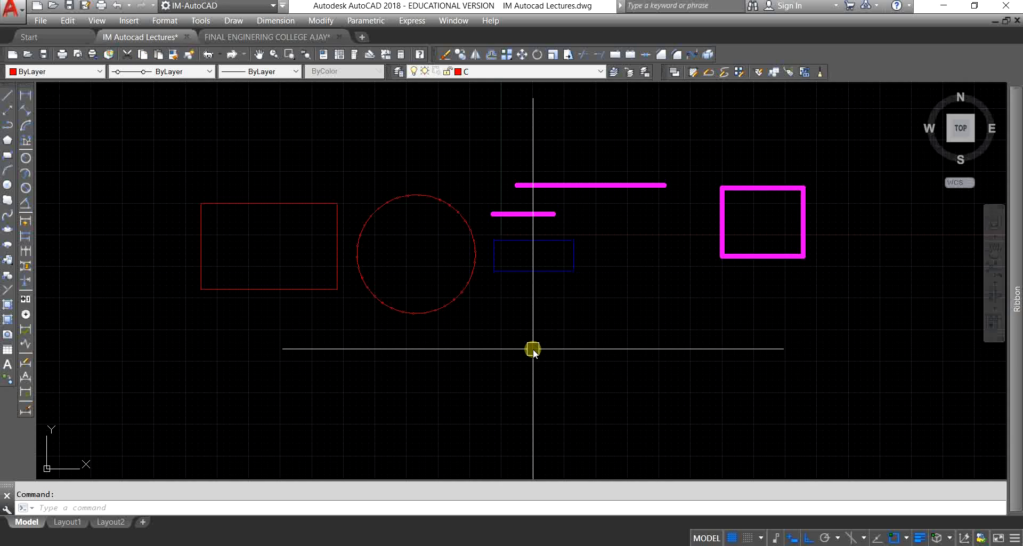
{"action": "scroll", "coordinate": [471, 320], "scroll_direction": "up", "scroll_amount": 4}
{"action": "scroll", "coordinate": [475, 326], "scroll_direction": "down", "scroll_amount": 2}
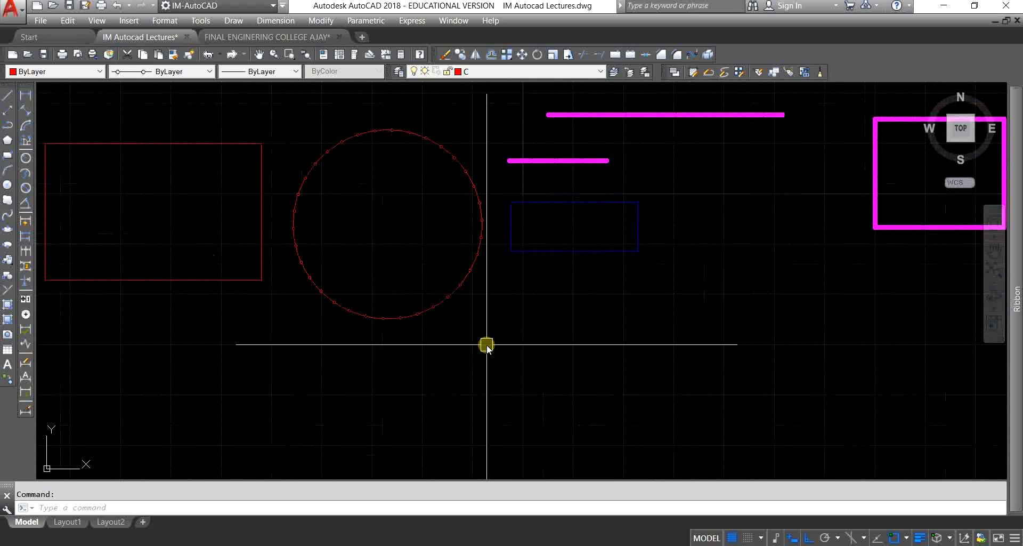
{"action": "type", "text": "la"}
{"action": "key", "text": "Return"}
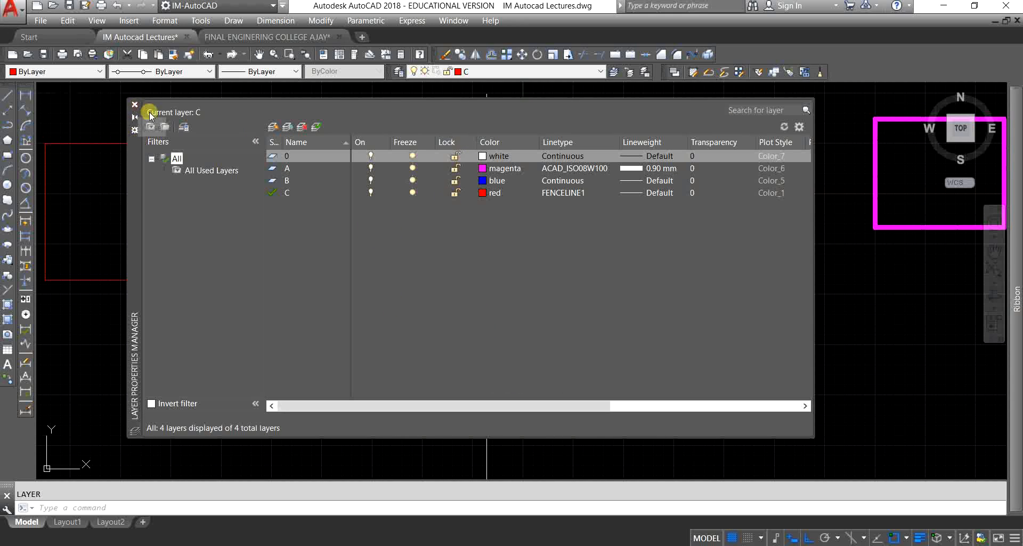
{"action": "left_click", "coordinate": [134, 104]}
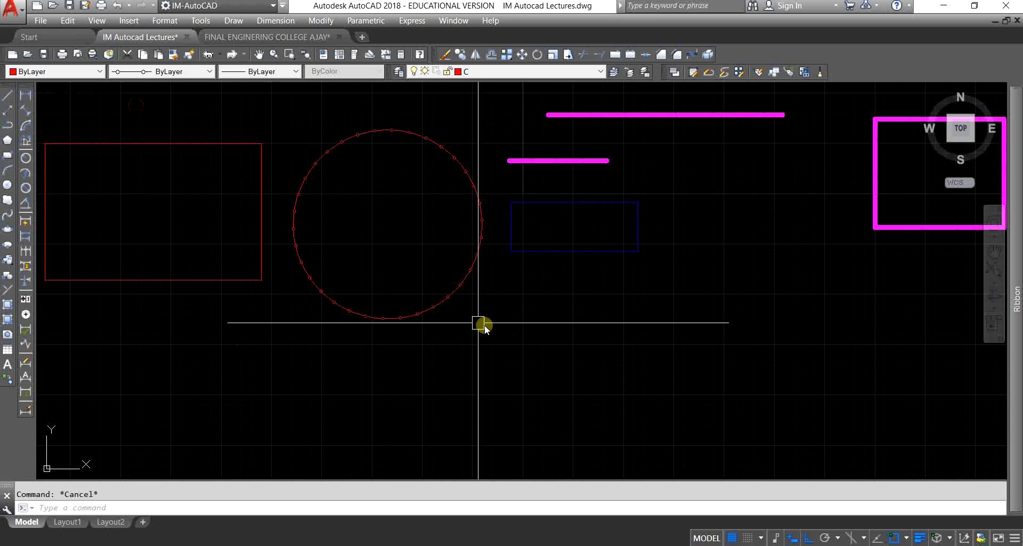
{"action": "left_click", "coordinate": [555, 345]}
{"action": "key", "text": "Escape"}
Add a horizontal linear dimension above the top edge of the red rectangle
{"action": "scroll", "coordinate": [613, 365], "scroll_direction": "down", "scroll_amount": 4}
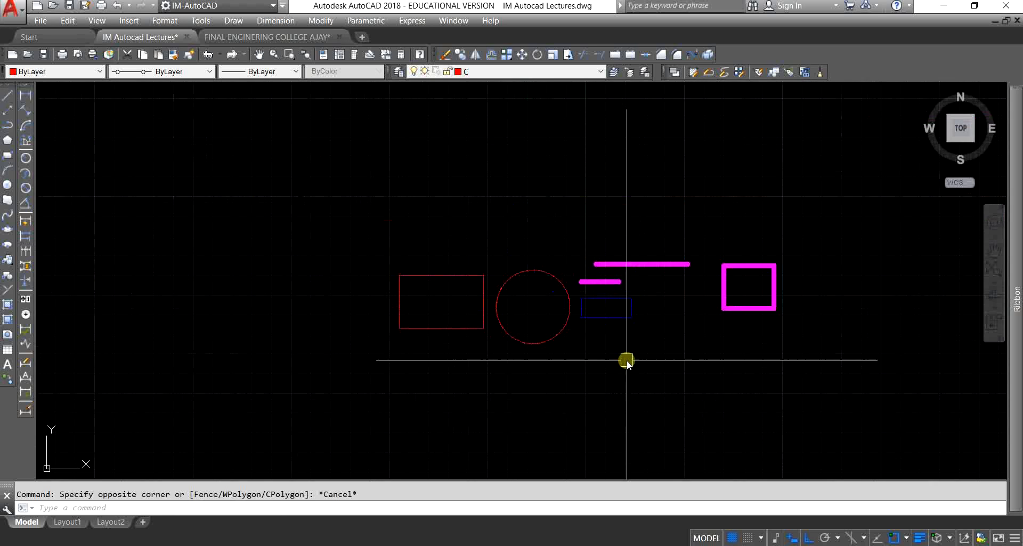
{"action": "scroll", "coordinate": [446, 307], "scroll_direction": "up", "scroll_amount": 6}
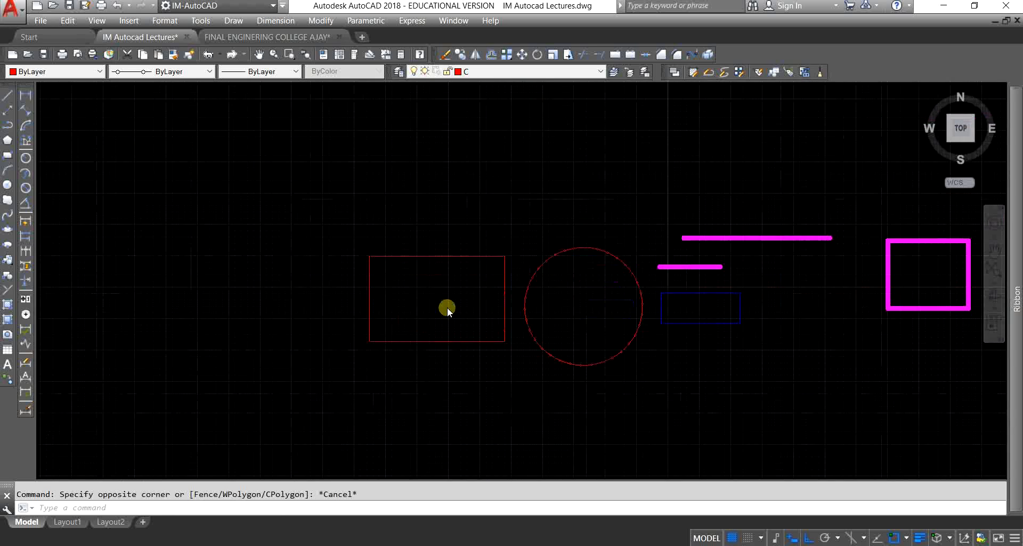
{"action": "left_click", "coordinate": [26, 96]}
{"action": "left_click", "coordinate": [249, 183]}
{"action": "left_click", "coordinate": [597, 187]}
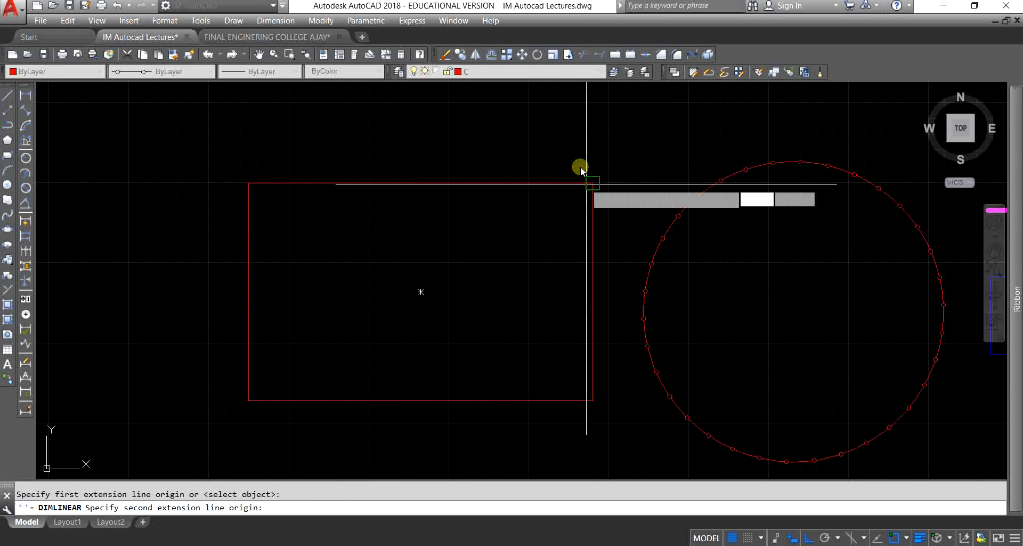
{"action": "left_click", "coordinate": [457, 144]}
{"action": "key", "text": "Escape"}
{"action": "scroll", "coordinate": [447, 152], "scroll_direction": "up", "scroll_amount": 2}
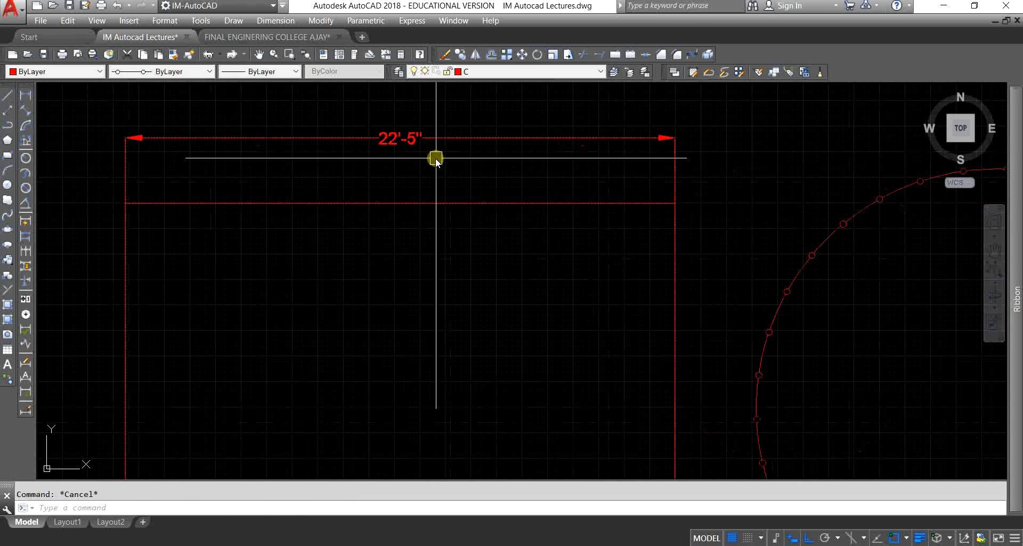
Look for the Defpoints layer in the layer list and inspect its Plot setting in the Layer Properties Manager, then close it
{"action": "type", "text": "z"}
{"action": "key", "text": "Return"}
{"action": "type", "text": "e"}
{"action": "key", "text": "Return"}
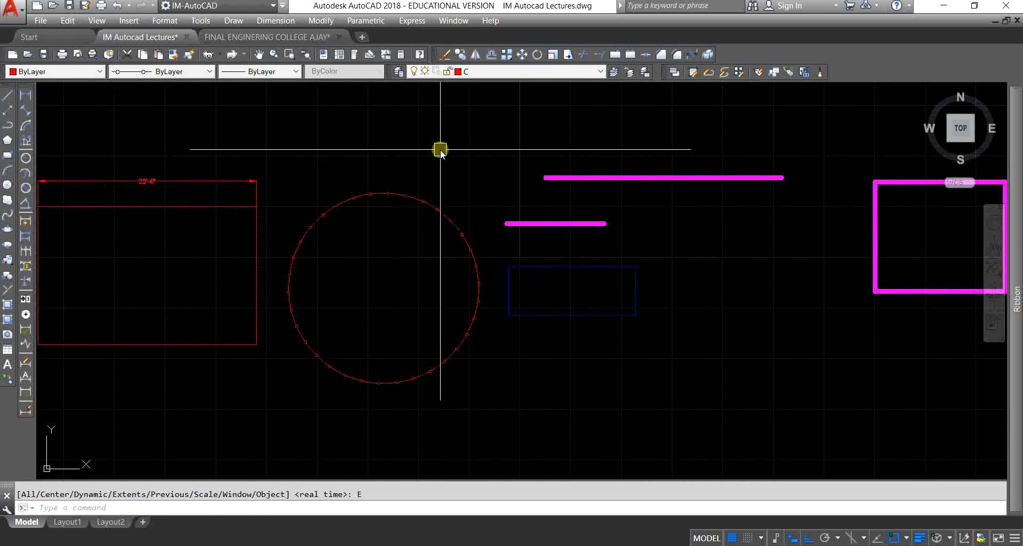
{"action": "left_click", "coordinate": [513, 73]}
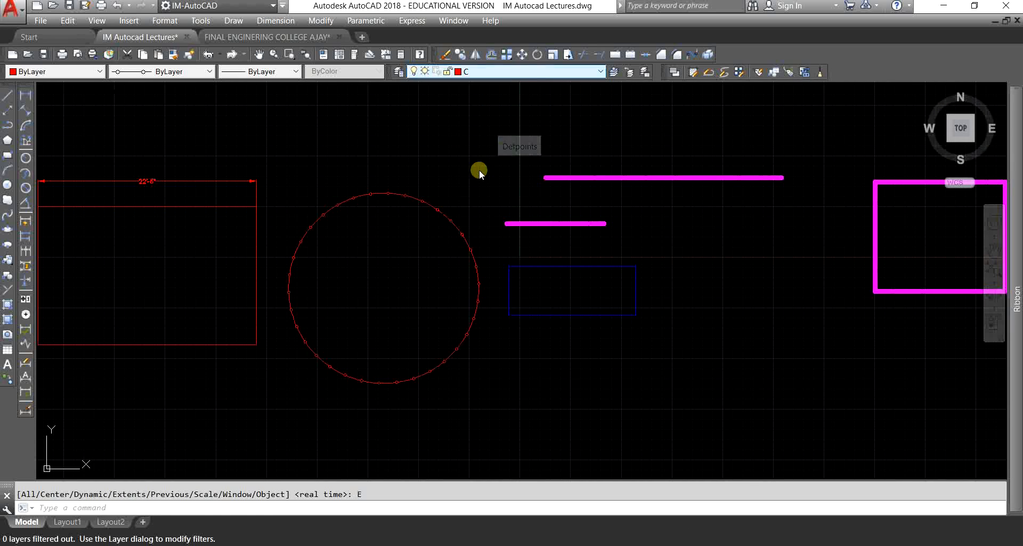
{"action": "type", "text": "LA"}
{"action": "key", "text": "Return"}
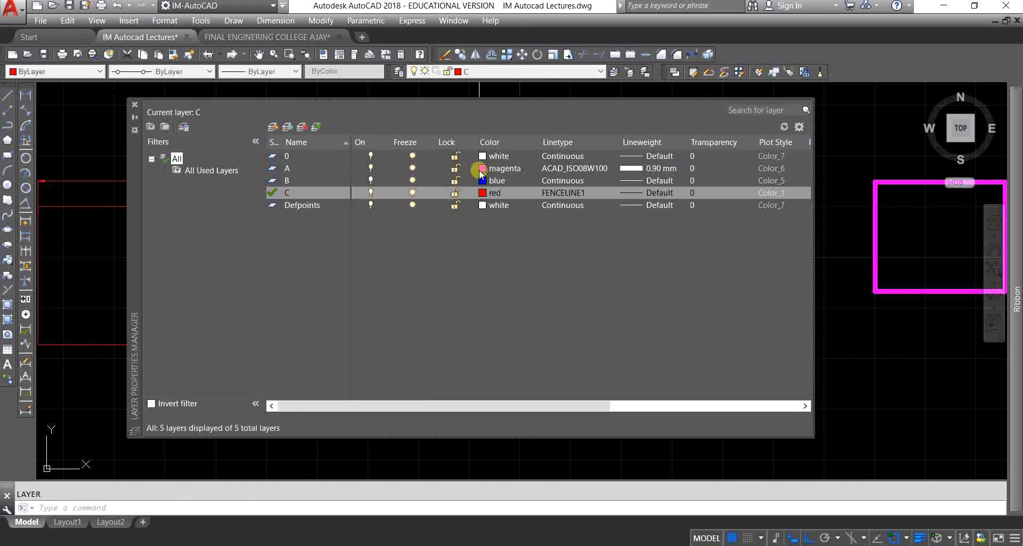
{"action": "left_click", "coordinate": [312, 206]}
{"action": "left_click_drag", "start_coordinate": [458, 406], "coordinate": [613, 405]}
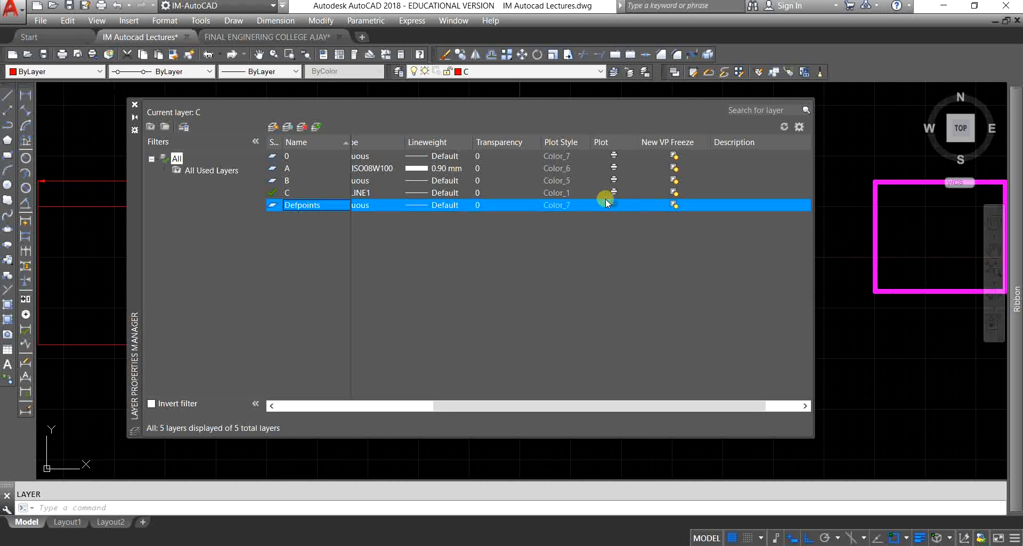
{"action": "left_click", "coordinate": [135, 104]}
Make Defpoints the current layer
{"action": "left_click", "coordinate": [509, 72]}
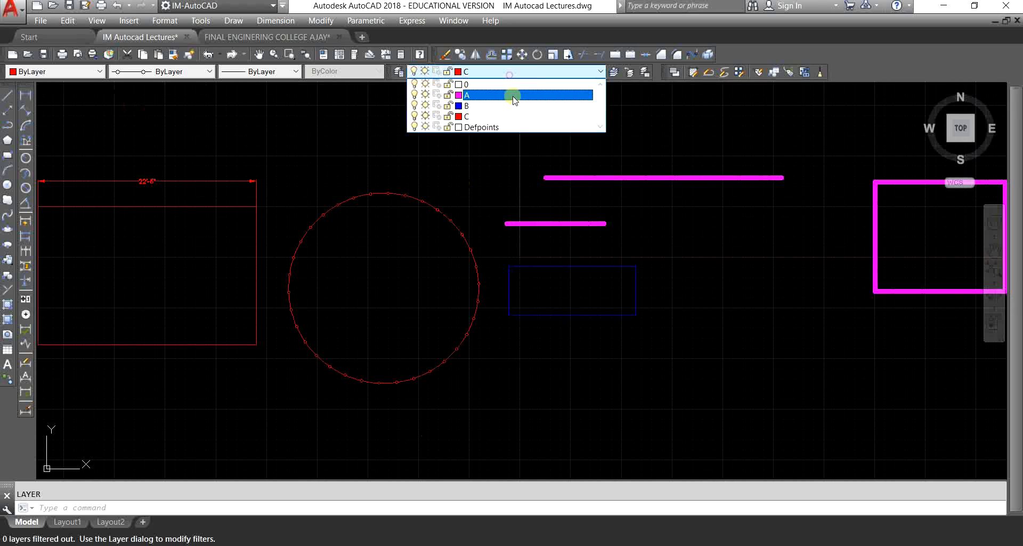
{"action": "left_click", "coordinate": [513, 123]}
{"action": "scroll", "coordinate": [606, 242], "scroll_direction": "down", "scroll_amount": 2}
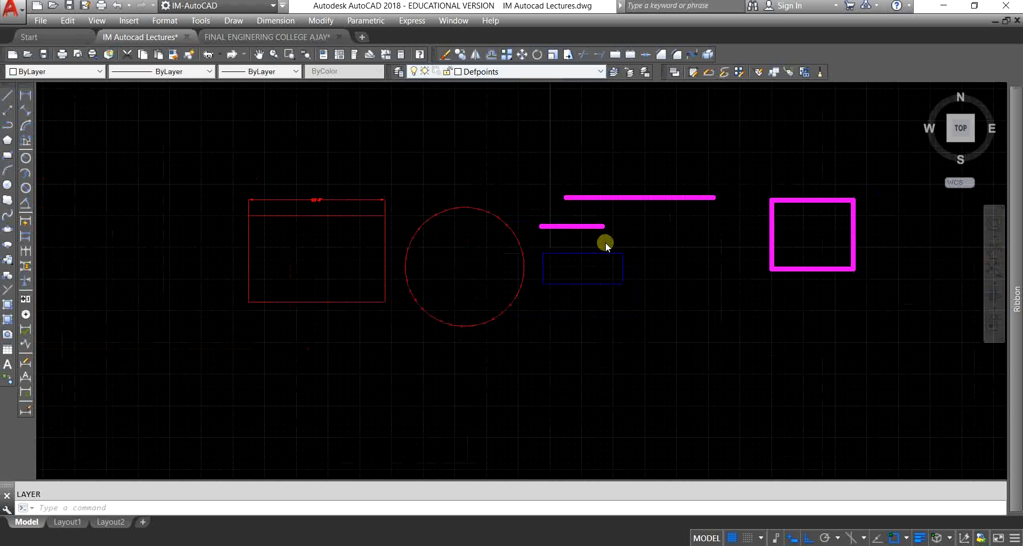
Draw a closed four-sided outline with a slanted left side using the Line command in the empty area above the existing shapes
{"action": "scroll", "coordinate": [586, 286], "scroll_direction": "down", "scroll_amount": 4}
{"action": "key", "text": "Escape"}
{"action": "scroll", "coordinate": [490, 79], "scroll_direction": "up", "scroll_amount": 4}
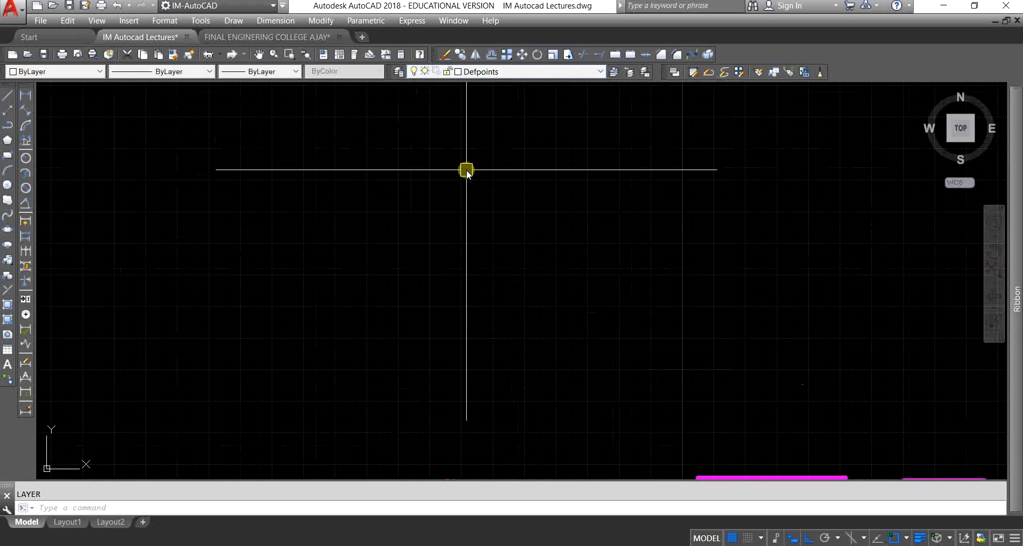
{"action": "type", "text": "l"}
{"action": "key", "text": "Return"}
{"action": "left_click", "coordinate": [264, 247]}
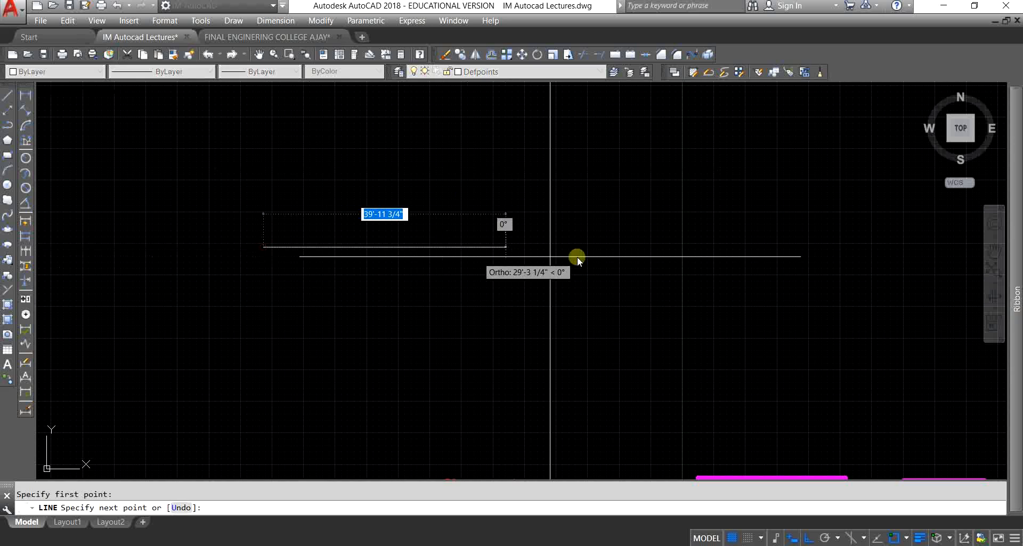
{"action": "left_click", "coordinate": [627, 256]}
{"action": "left_click", "coordinate": [623, 361]}
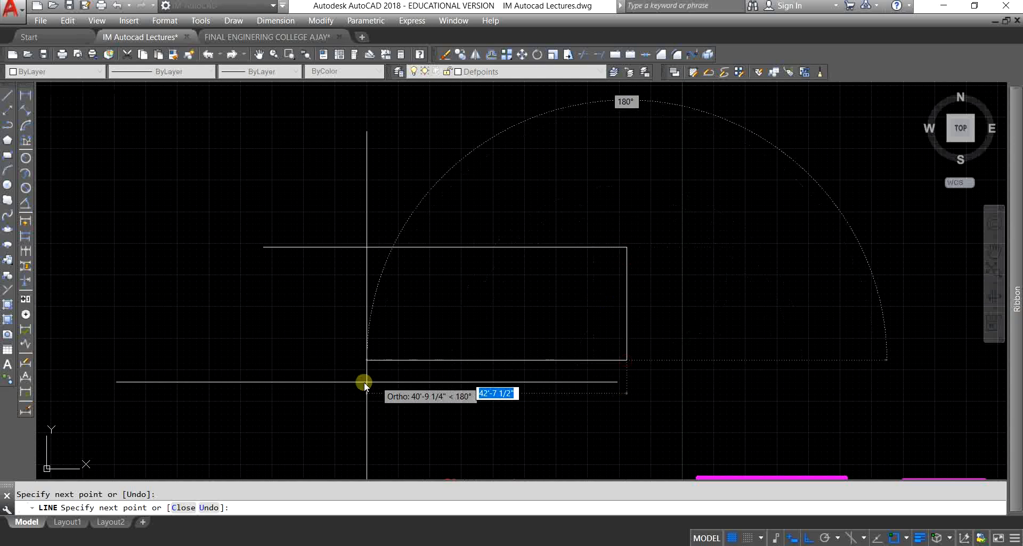
{"action": "left_click", "coordinate": [240, 368]}
{"action": "left_click", "coordinate": [263, 246]}
{"action": "key", "text": "Escape"}
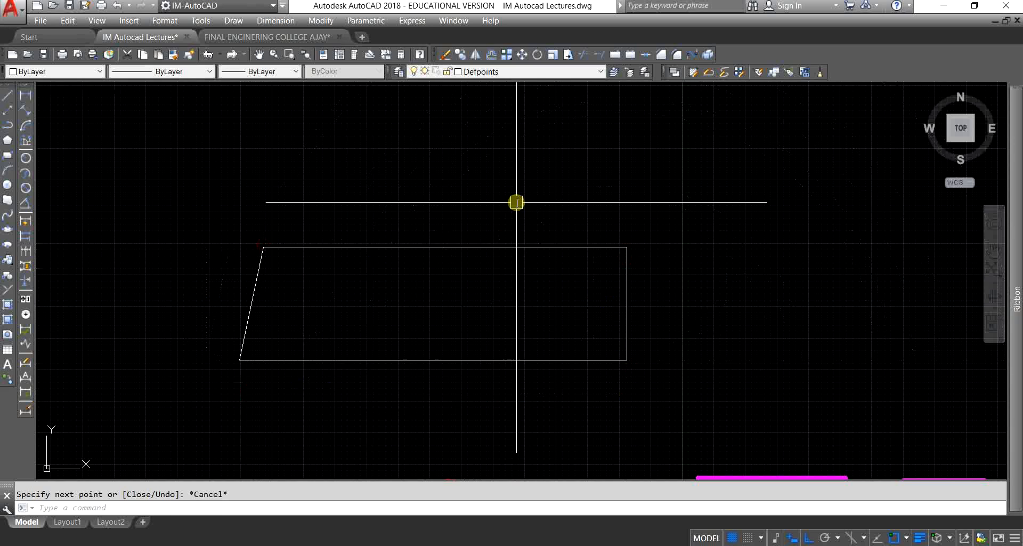
Preview a plot of a window around the white outline, red rectangle and circle, then cancel the plot
{"action": "scroll", "coordinate": [532, 187], "scroll_direction": "down", "scroll_amount": 3}
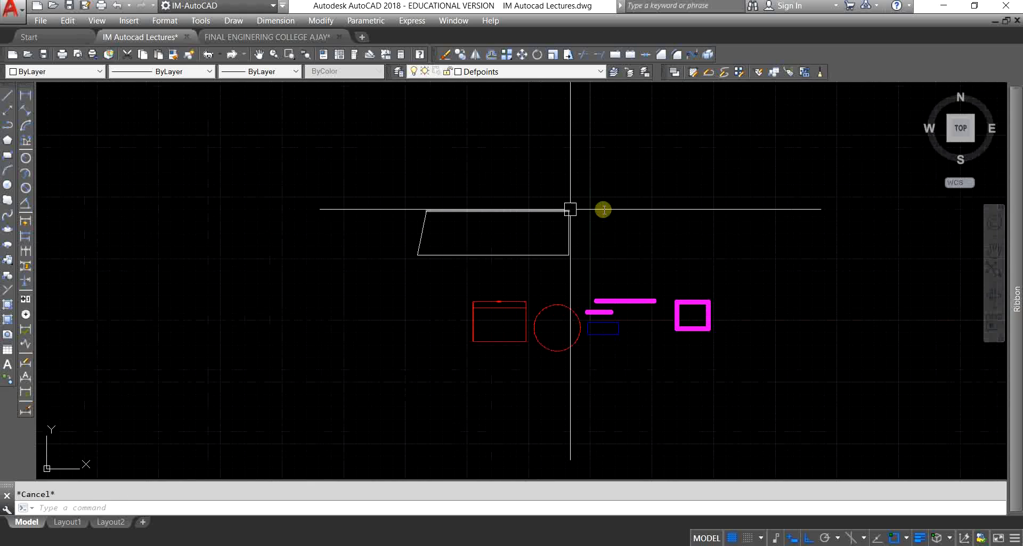
{"action": "scroll", "coordinate": [607, 209], "scroll_direction": "up", "scroll_amount": 1}
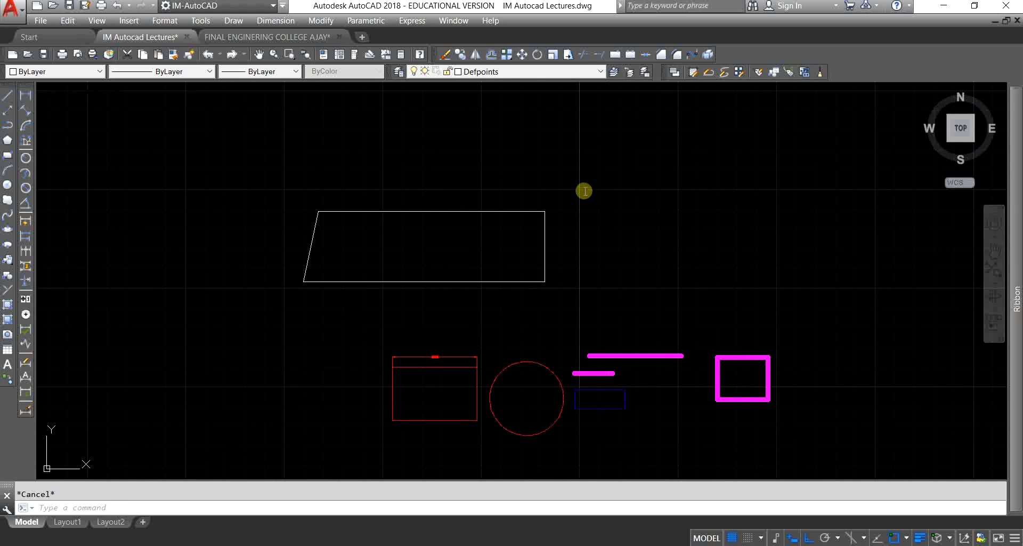
{"action": "key", "text": "ctrl+p"}
{"action": "left_click", "coordinate": [409, 343]}
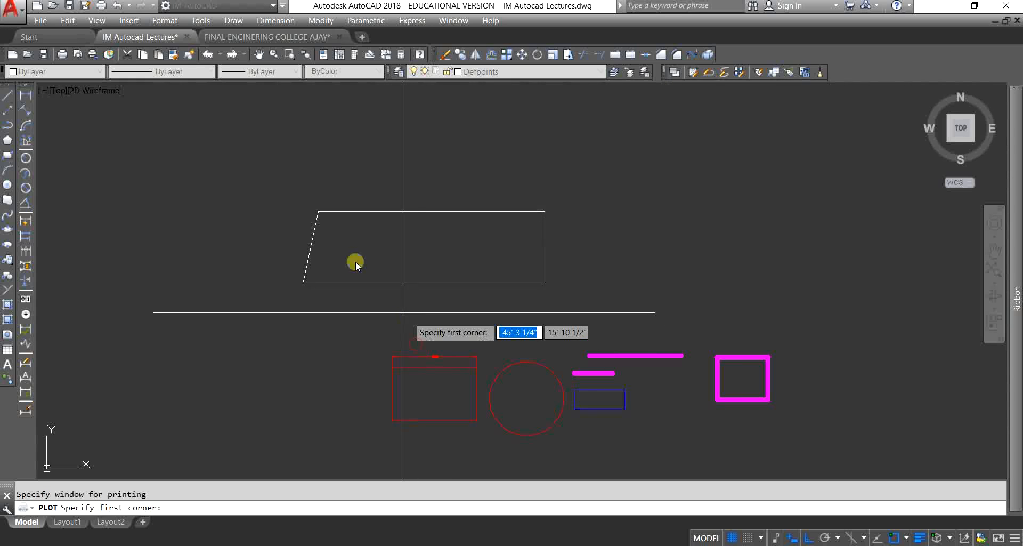
{"action": "left_click", "coordinate": [263, 154]}
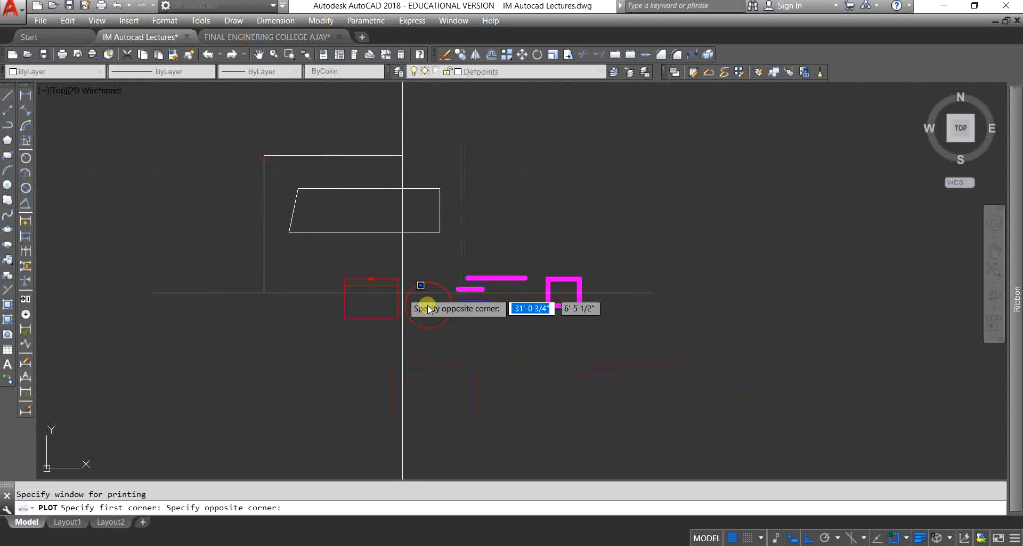
{"action": "left_click", "coordinate": [457, 337]}
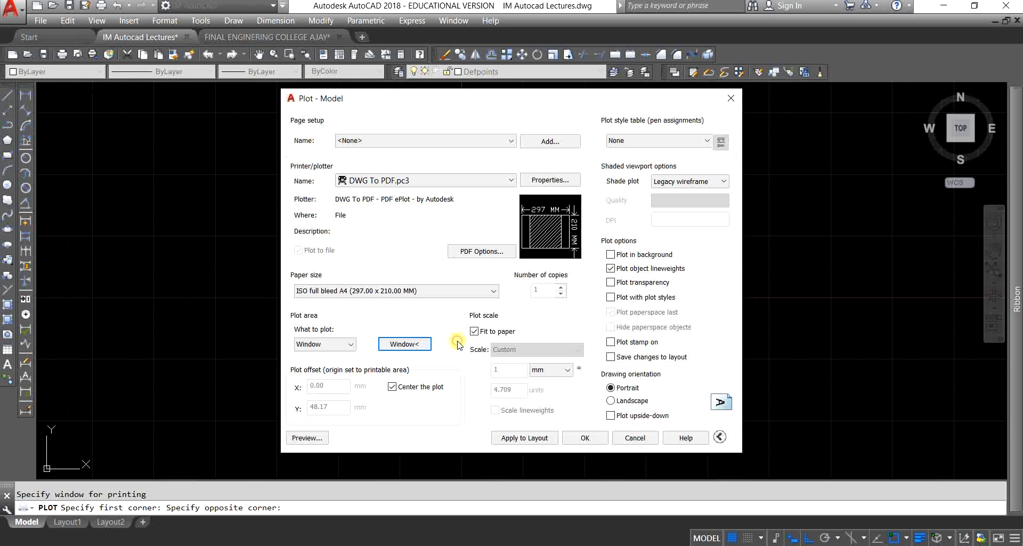
{"action": "left_click", "coordinate": [317, 438]}
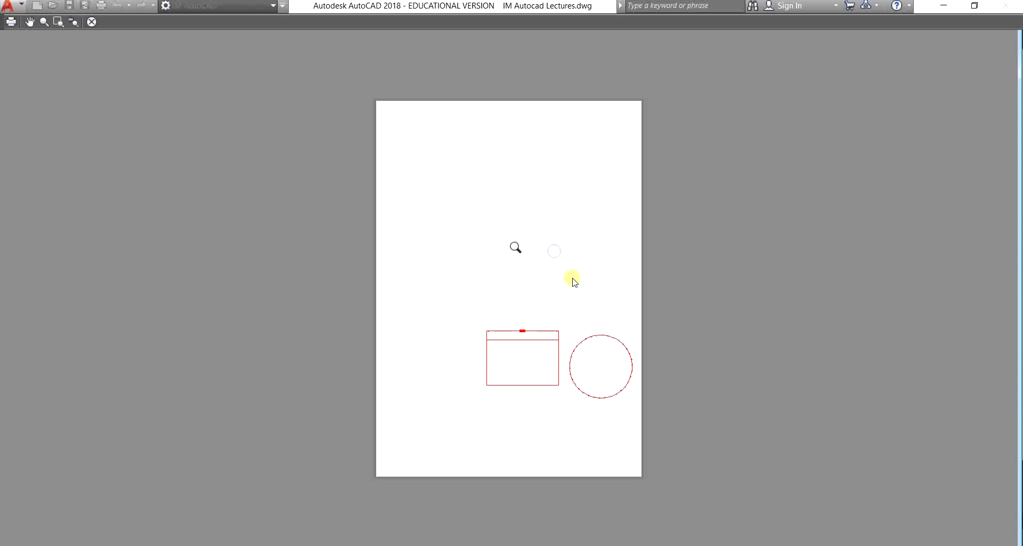
{"action": "key", "text": "Escape"}
{"action": "left_click", "coordinate": [629, 437]}
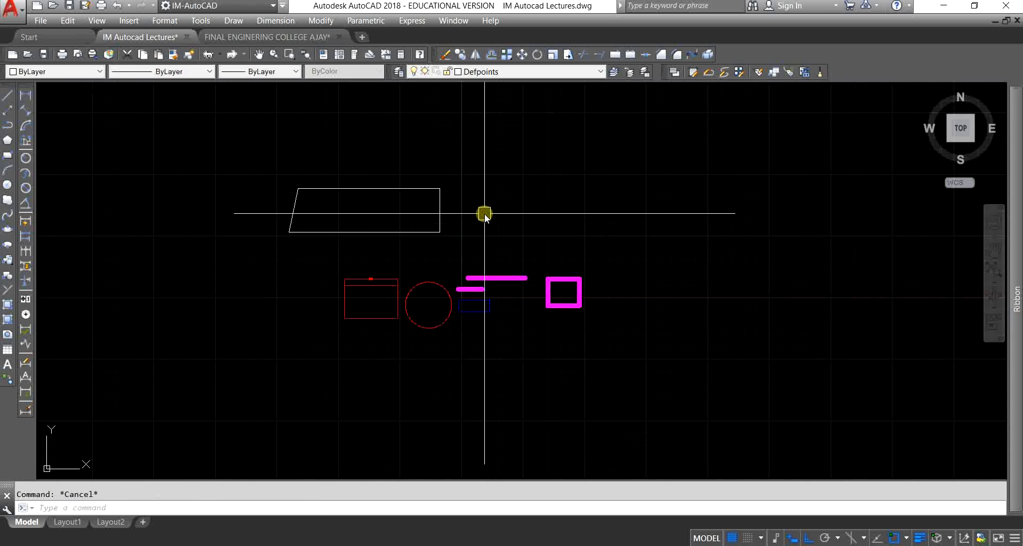
Zoom to the drawing extents and review all layers with Defpoints current in the Layer Properties Manager, then close it
{"action": "type", "text": "z"}
{"action": "key", "text": "Return"}
{"action": "type", "text": "e"}
{"action": "key", "text": "Return"}
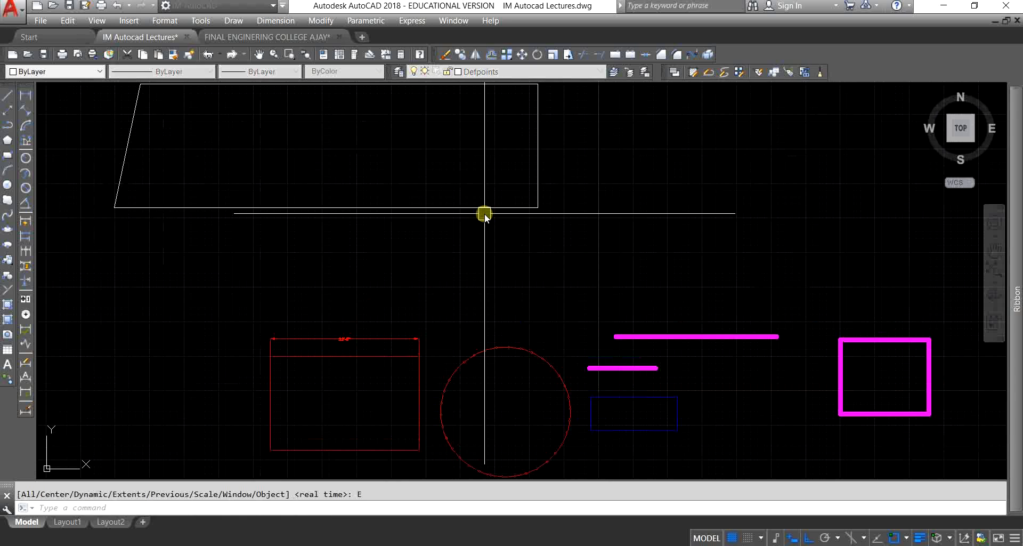
{"action": "left_click", "coordinate": [534, 72]}
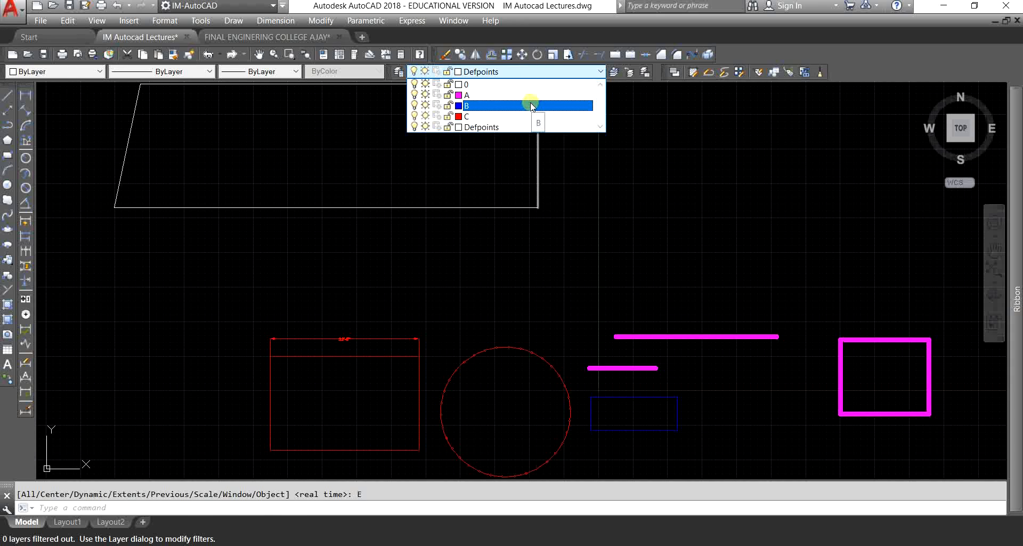
{"action": "left_click", "coordinate": [628, 208]}
{"action": "type", "text": "la"}
{"action": "key", "text": "Return"}
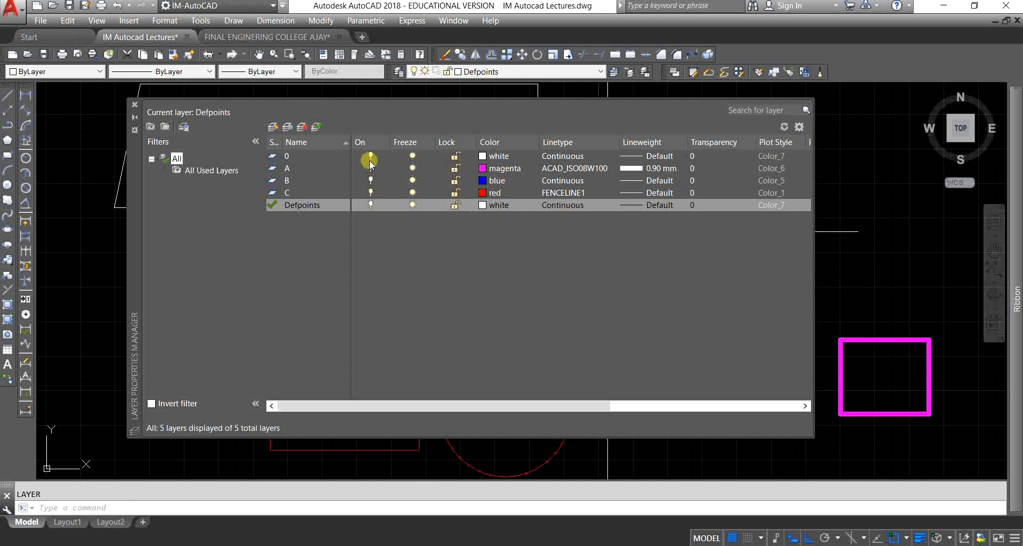
{"action": "left_click", "coordinate": [135, 105]}
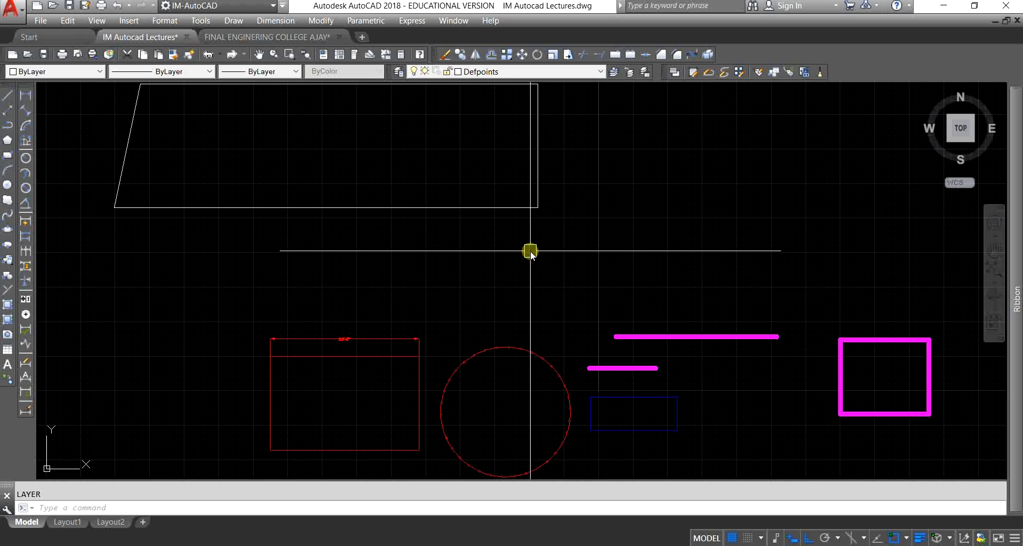